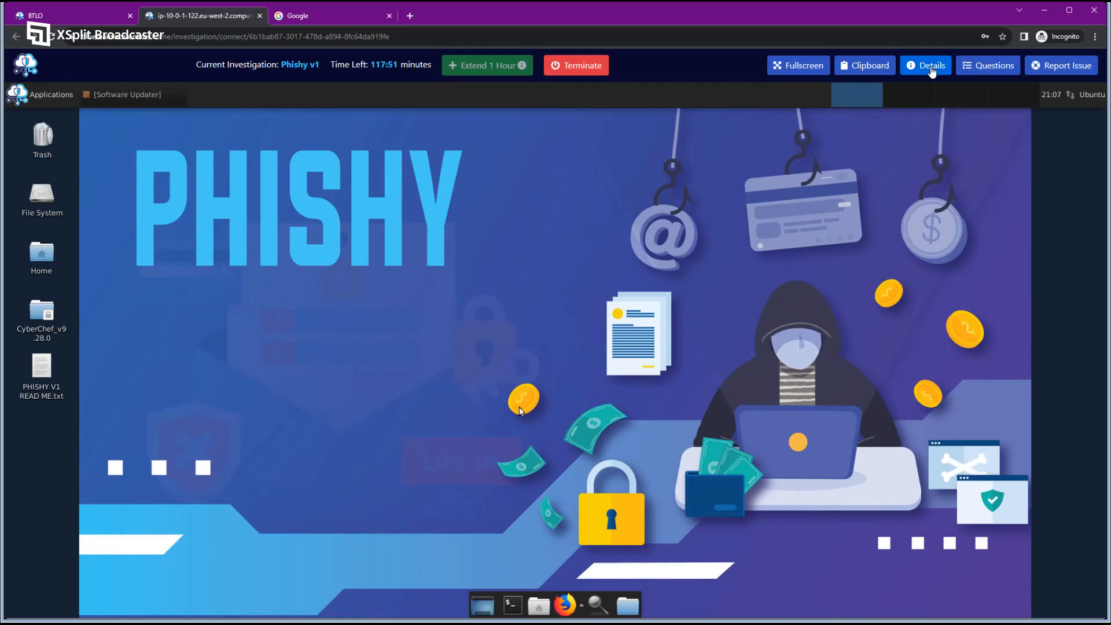
Open the Lab Details panel to read the Phishy v1 phishing-site scenario.
{"action": "left_click", "coordinate": [931, 68]}
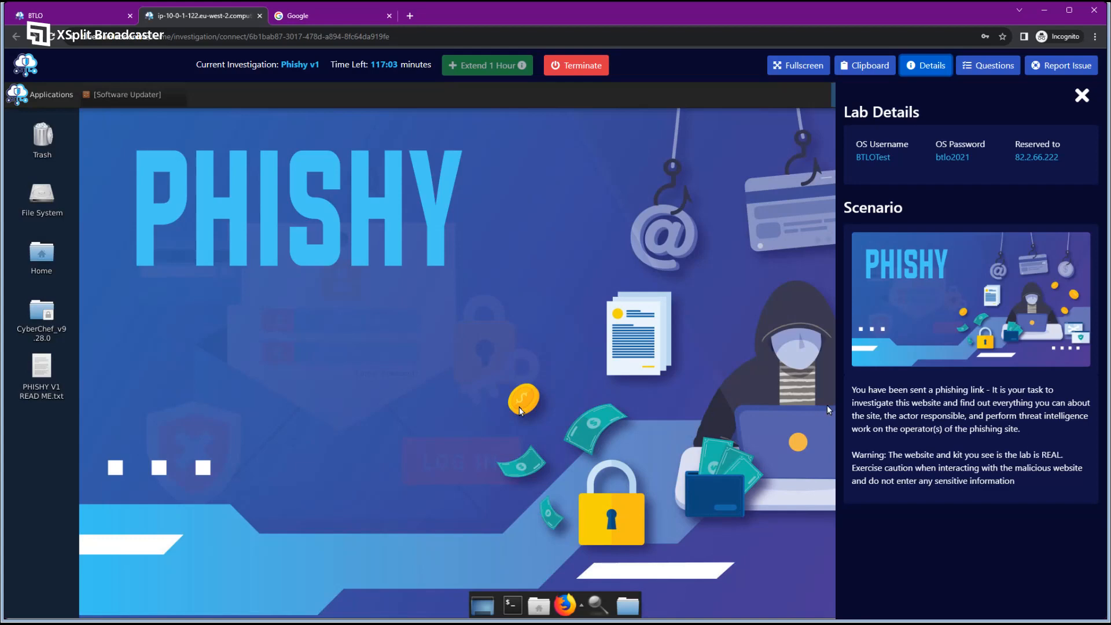
Open PHISHY V1 READ ME.txt centred on the desktop with its font size raised to 15.
{"action": "double_click", "coordinate": [41, 370]}
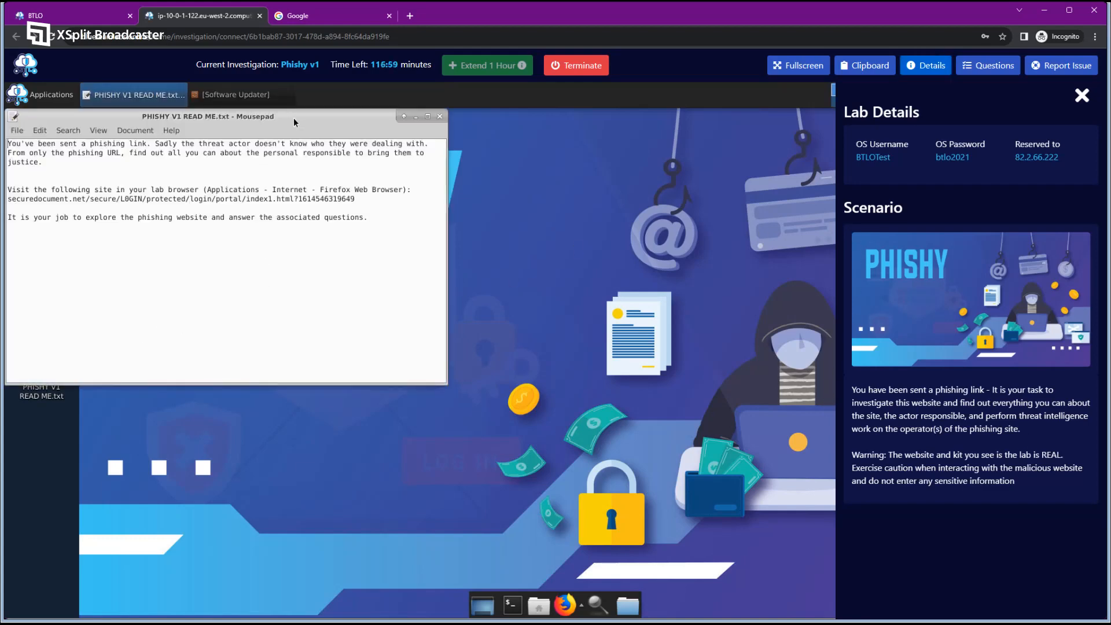
{"action": "left_click_drag", "start_coordinate": [293, 122], "coordinate": [577, 208]}
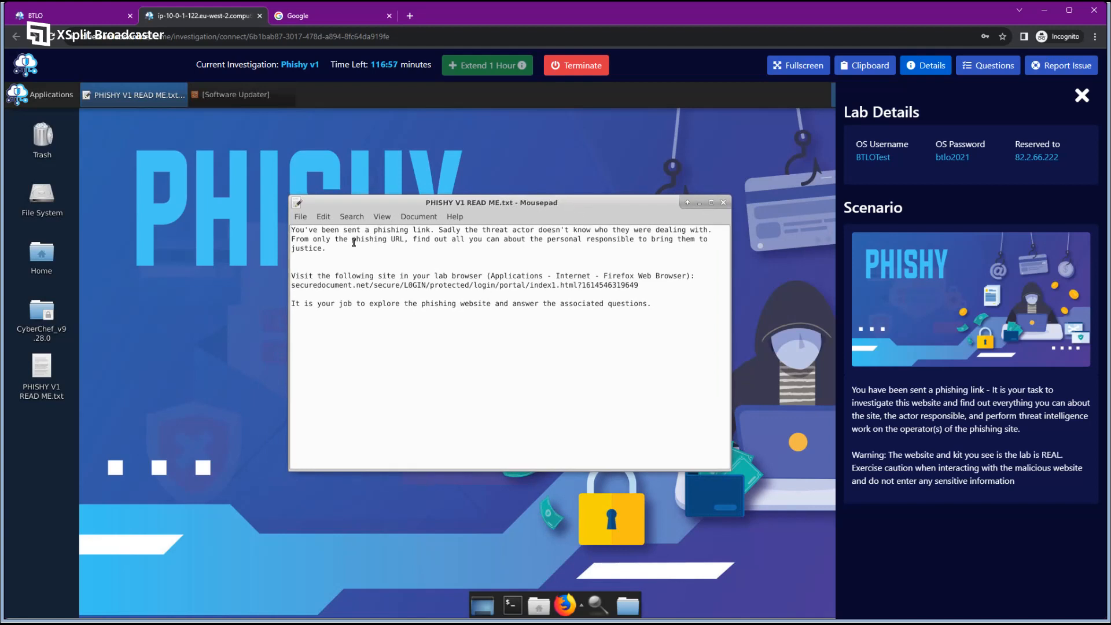
{"action": "left_click", "coordinate": [379, 217]}
{"action": "left_click", "coordinate": [386, 231]}
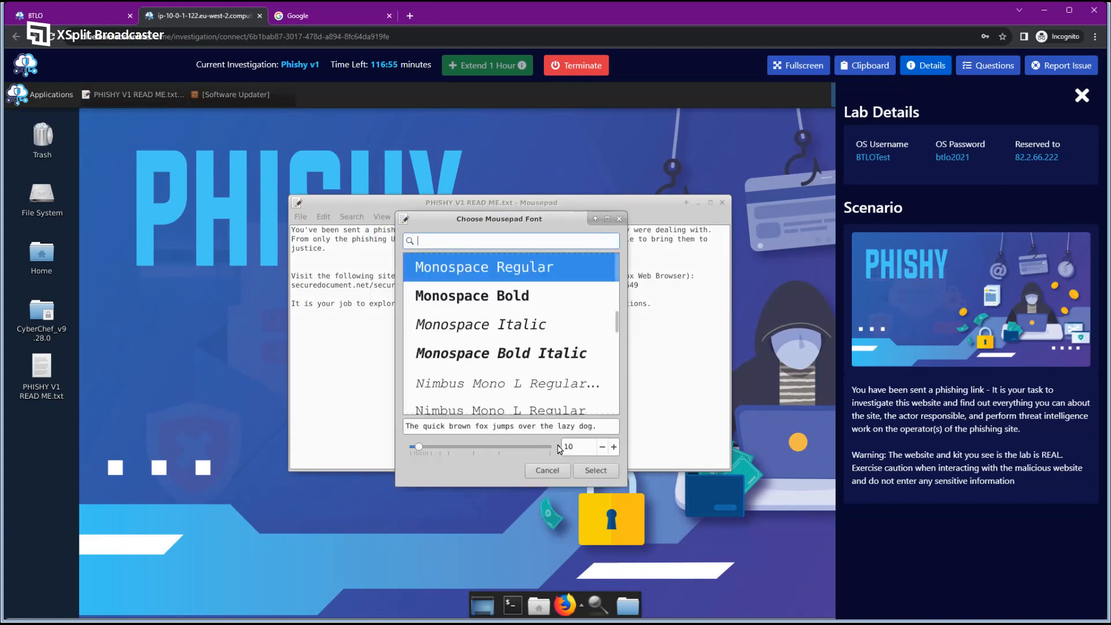
{"action": "left_click", "coordinate": [613, 447]}
{"action": "left_click", "coordinate": [613, 447]}
{"action": "left_click", "coordinate": [613, 447]}
{"action": "left_click", "coordinate": [613, 447]}
{"action": "left_click", "coordinate": [613, 447]}
{"action": "left_click", "coordinate": [573, 470]}
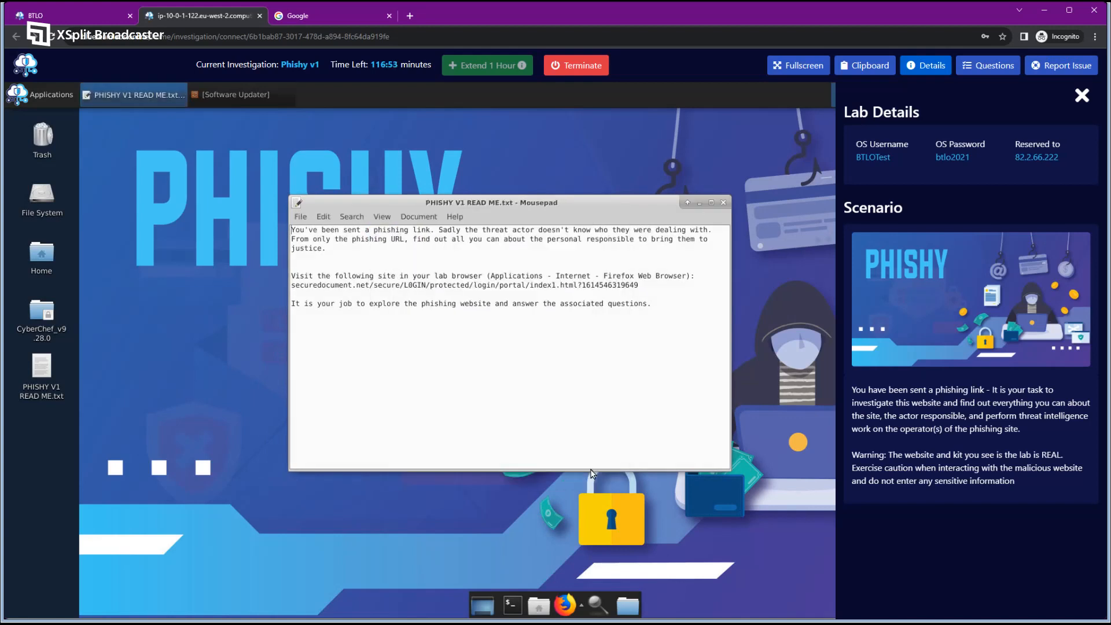
{"action": "left_click_drag", "start_coordinate": [623, 208], "coordinate": [647, 213]}
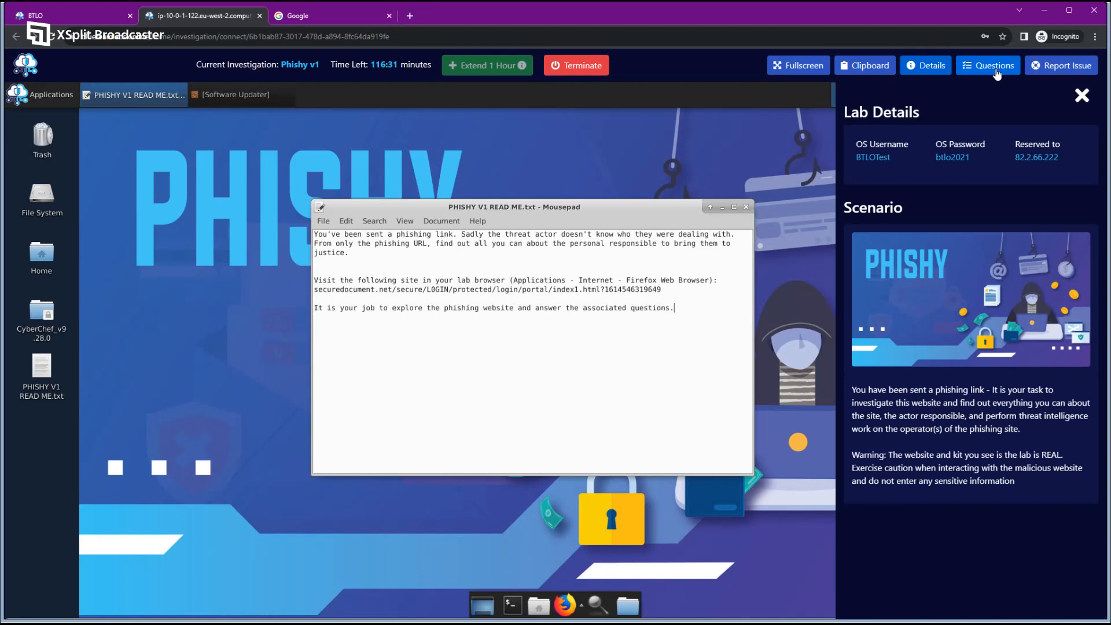
Switch the side panel to the Phishy v1 question list and scroll through every question.
{"action": "left_click", "coordinate": [996, 70]}
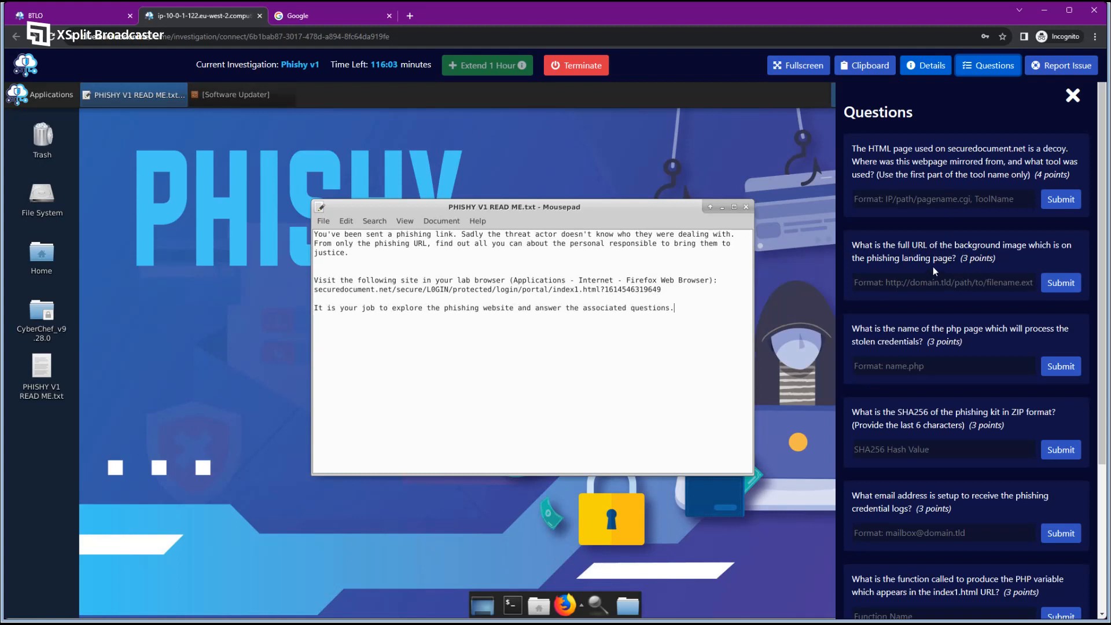
{"action": "scroll", "coordinate": [932, 266], "scroll_direction": "down", "scroll_amount": 1}
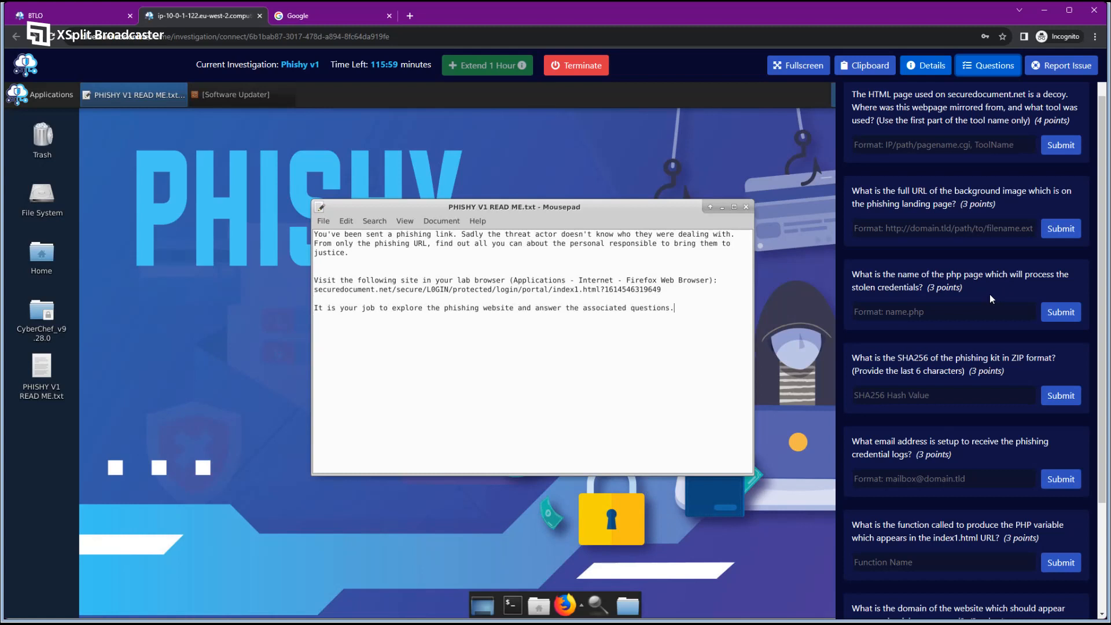
{"action": "scroll", "coordinate": [957, 308], "scroll_direction": "down", "scroll_amount": 1}
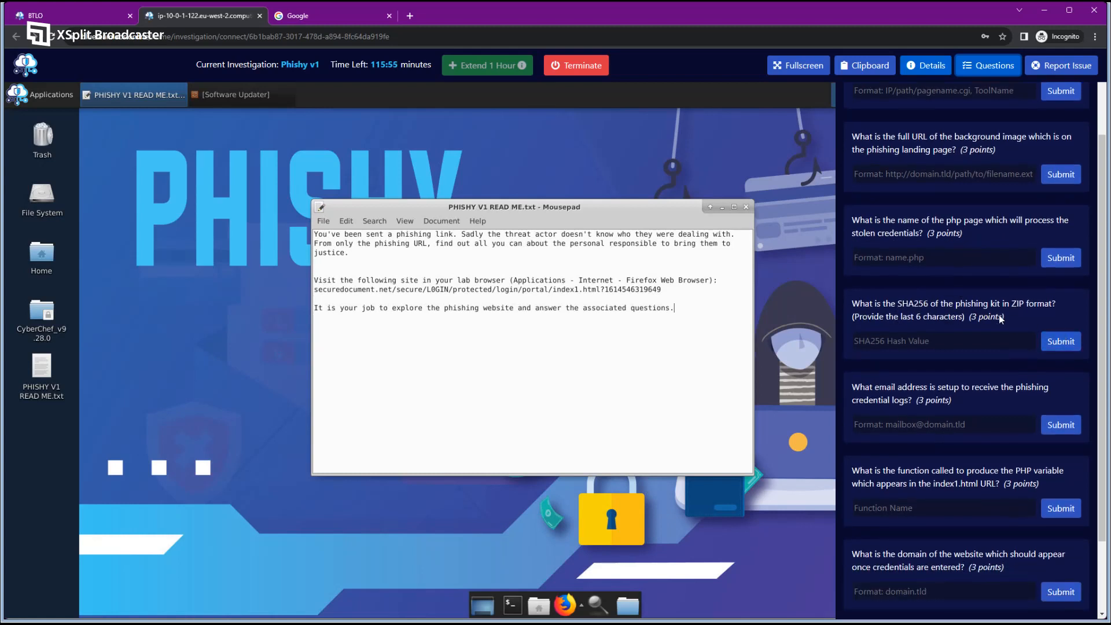
{"action": "scroll", "coordinate": [1018, 315], "scroll_direction": "down", "scroll_amount": 2}
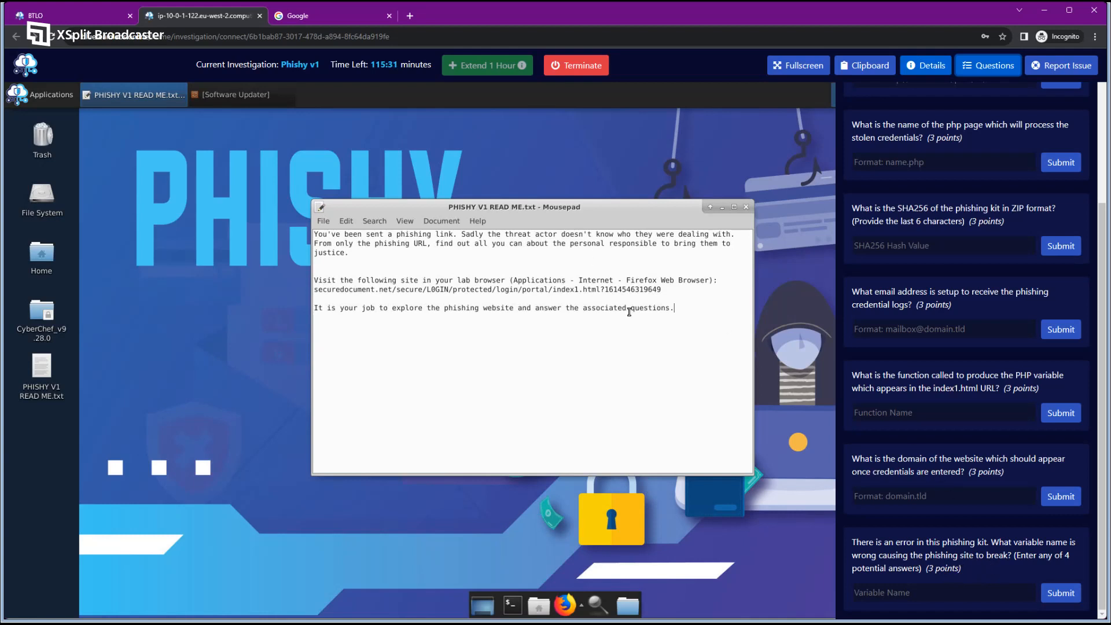
Copy the securedocument.net phishing URL from the read-me text.
{"action": "left_click", "coordinate": [648, 291]}
{"action": "left_click_drag", "start_coordinate": [661, 288], "coordinate": [316, 289]}
{"action": "right_click", "coordinate": [327, 291]}
{"action": "left_click", "coordinate": [354, 338]}
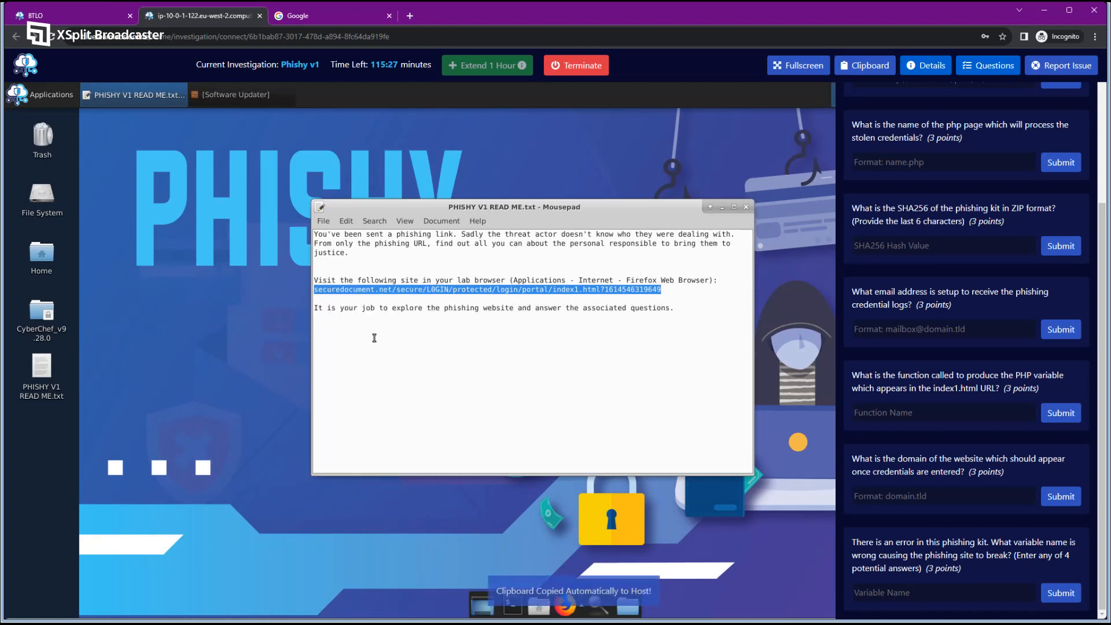
{"action": "left_click", "coordinate": [521, 371]}
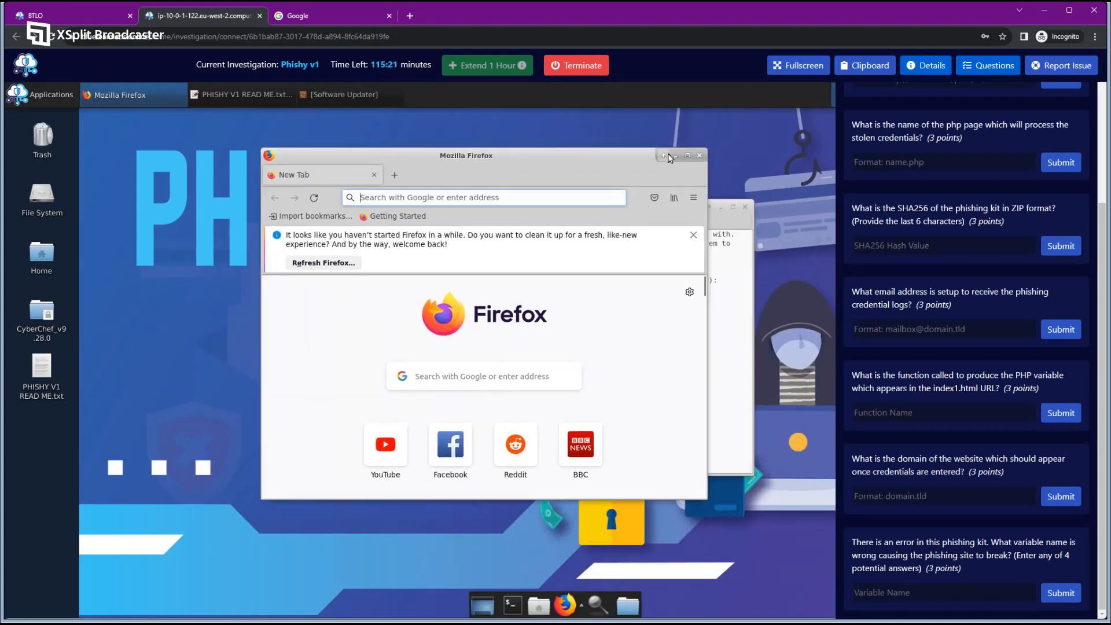
Load the copied phishing URL in maximized Firefox and hide the Questions panel.
{"action": "double_click", "coordinate": [682, 156]}
{"action": "right_click", "coordinate": [466, 161]}
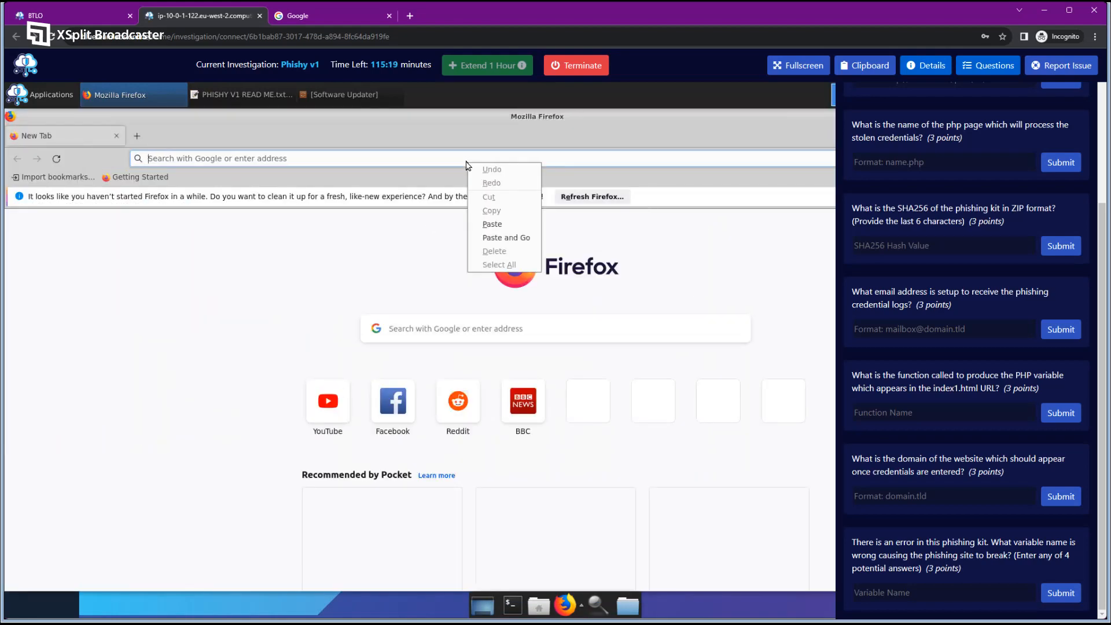
{"action": "left_click", "coordinate": [506, 237]}
{"action": "left_click", "coordinate": [984, 67]}
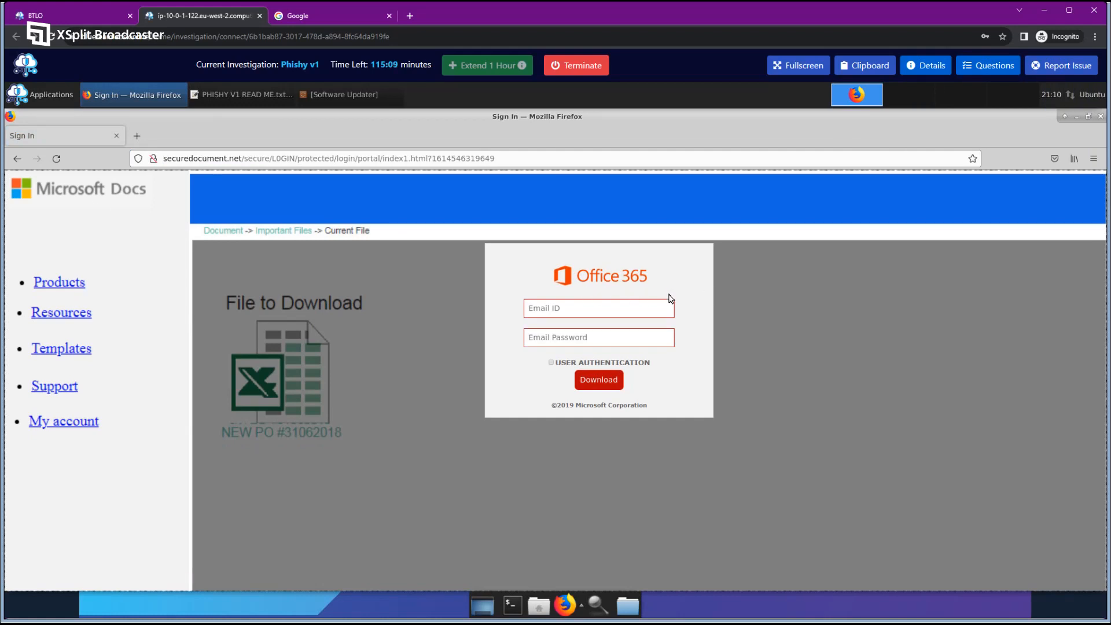
Try the Email ID and Email Password fields, dismissing the insecure-login warnings.
{"action": "left_click", "coordinate": [615, 310]}
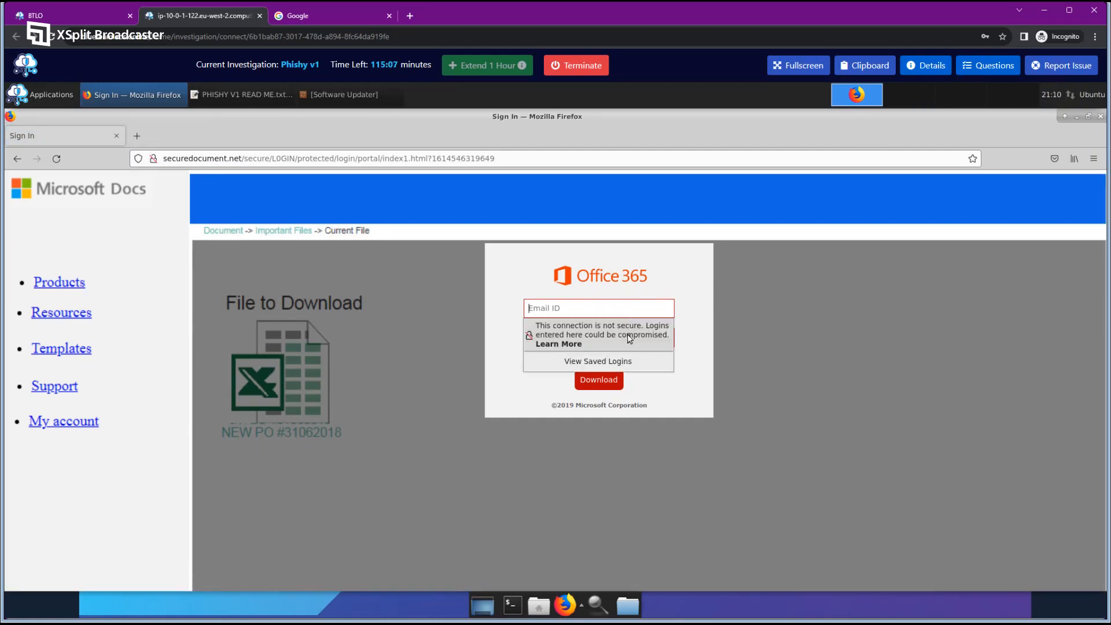
{"action": "left_click", "coordinate": [690, 331]}
{"action": "left_click", "coordinate": [620, 336]}
{"action": "left_click", "coordinate": [622, 311]}
{"action": "left_click", "coordinate": [696, 318]}
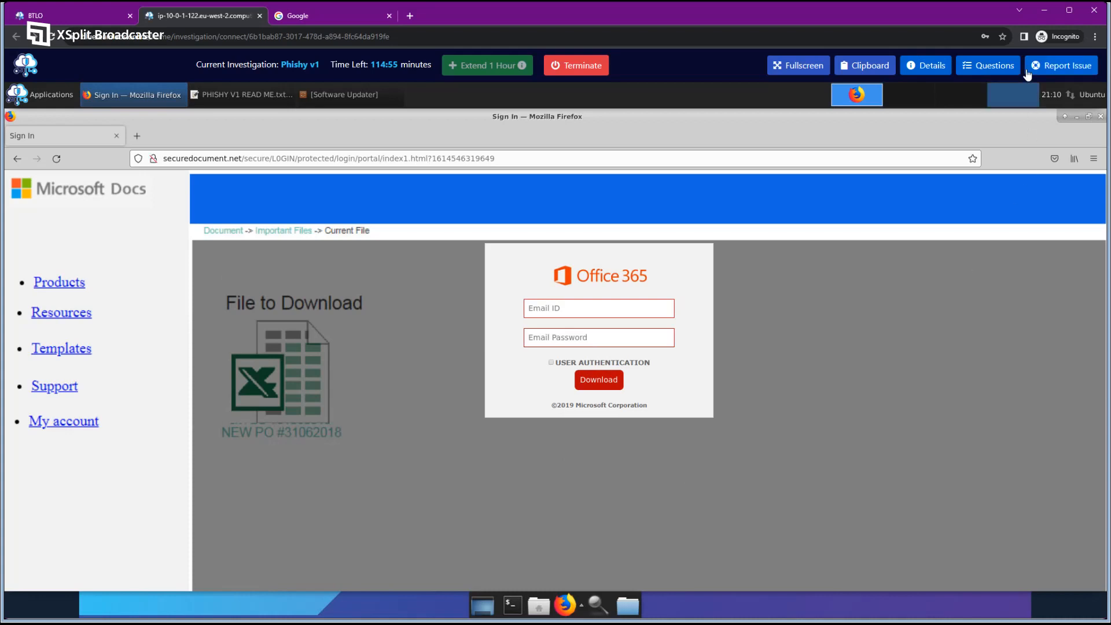
Reopen the questions and highlight the background image URL and decoy HTML page questions.
{"action": "left_click", "coordinate": [990, 67]}
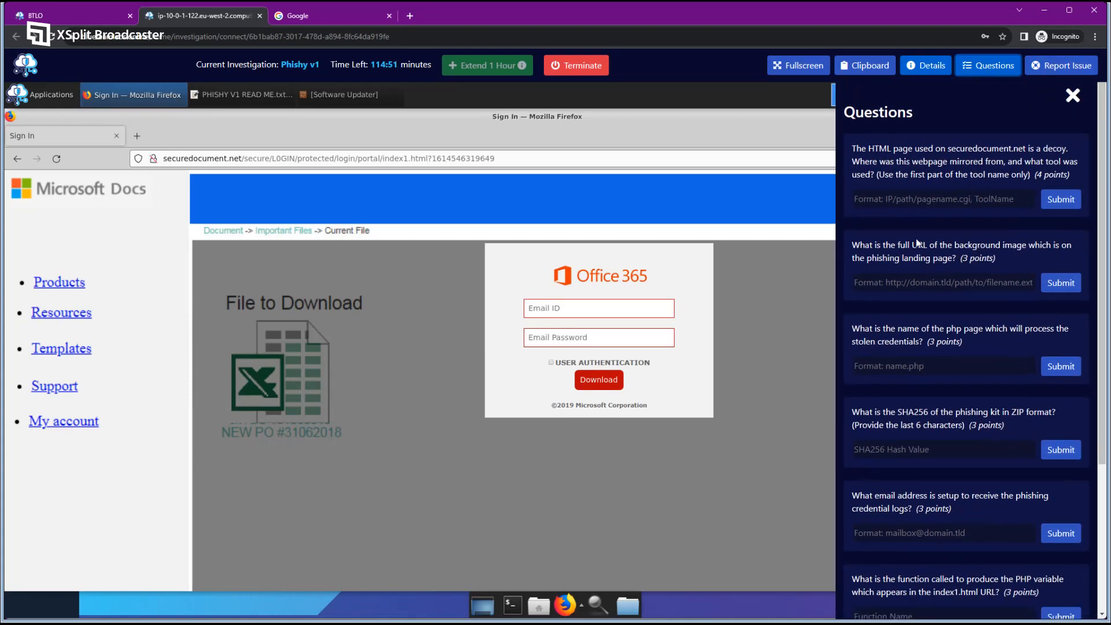
{"action": "left_click_drag", "start_coordinate": [852, 245], "coordinate": [1003, 261]}
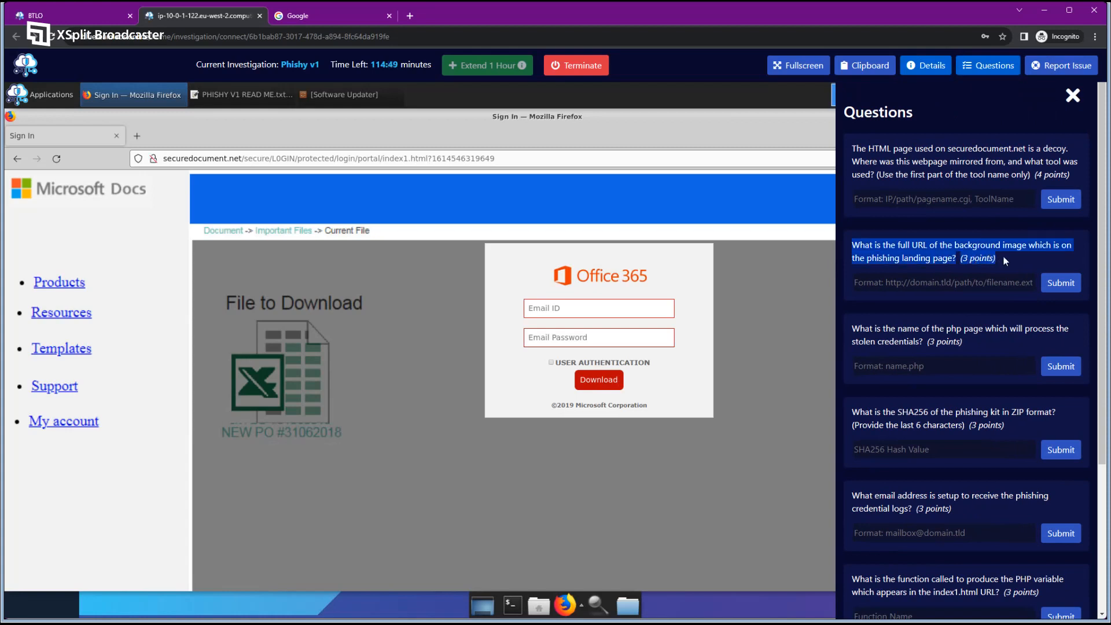
{"action": "triple_click", "coordinate": [920, 161]}
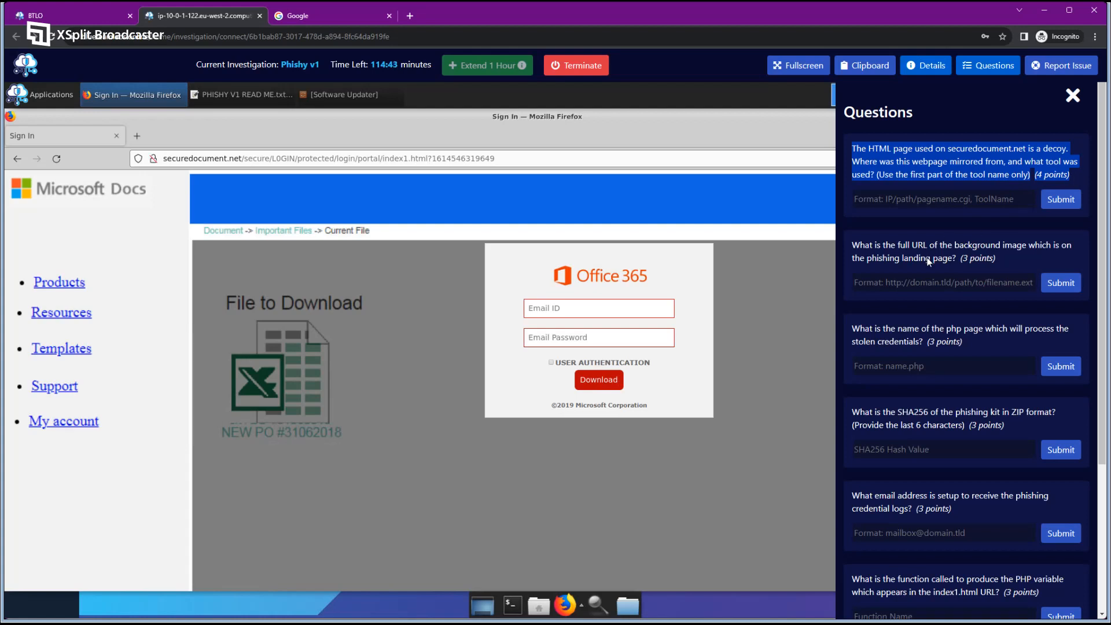
{"action": "left_click_drag", "start_coordinate": [848, 243], "coordinate": [1017, 261]}
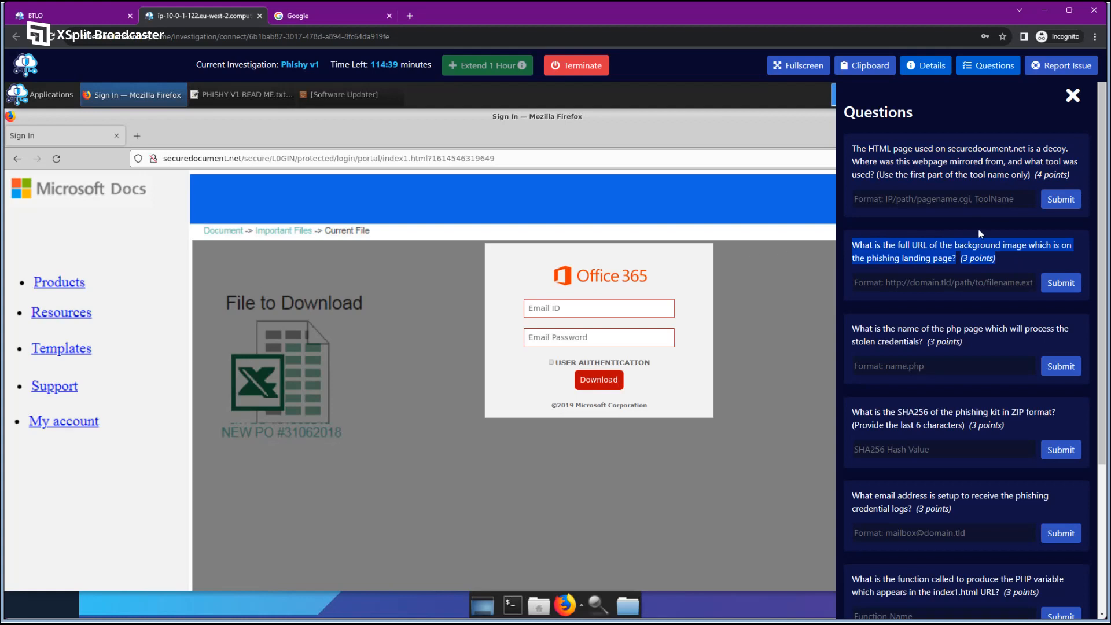
{"action": "left_click", "coordinate": [1008, 258]}
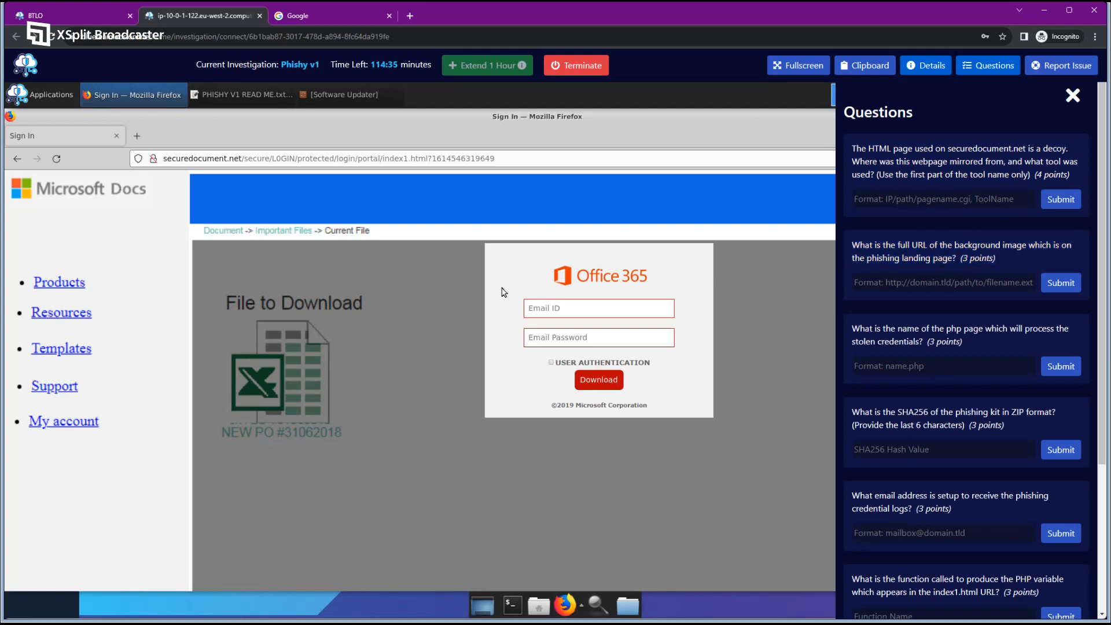
View the login page's HTML source at 150% zoom with the Questions panel closed.
{"action": "right_click", "coordinate": [431, 287]}
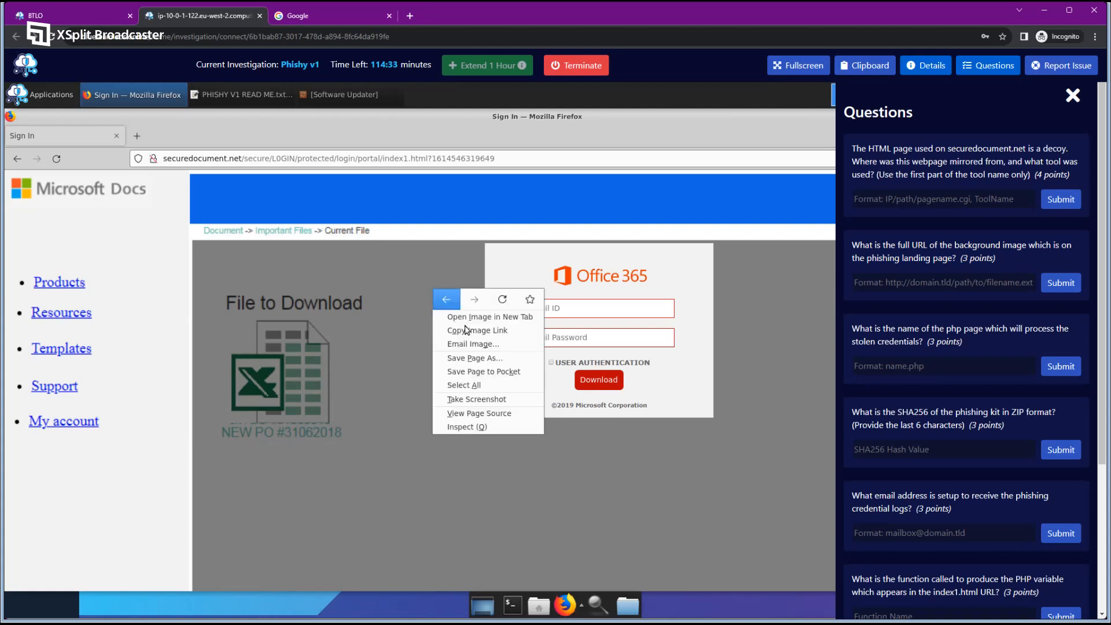
{"action": "left_click", "coordinate": [495, 413]}
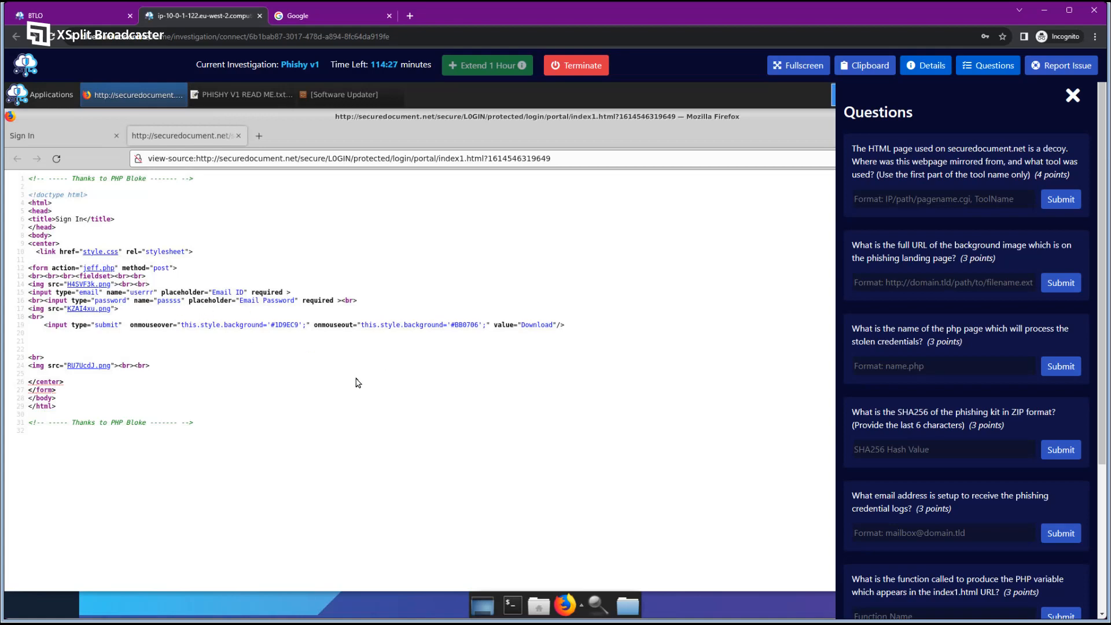
{"action": "key", "text": "ctrl+plus"}
{"action": "key", "text": "ctrl+plus"}
{"action": "key", "text": "ctrl+plus"}
{"action": "key", "text": "ctrl+plus"}
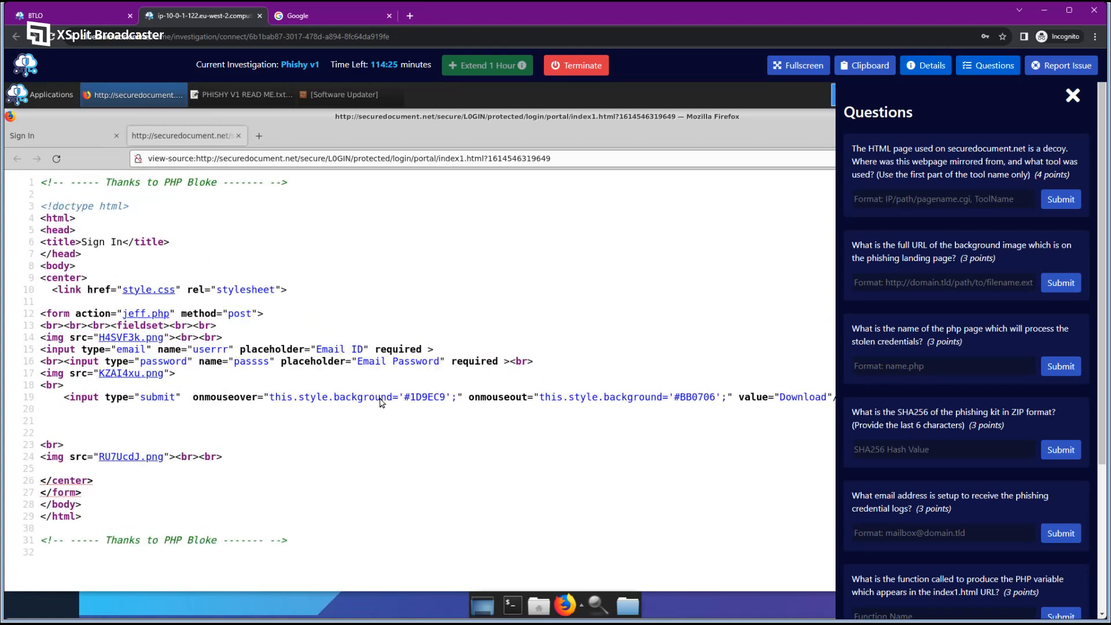
{"action": "left_click", "coordinate": [978, 66]}
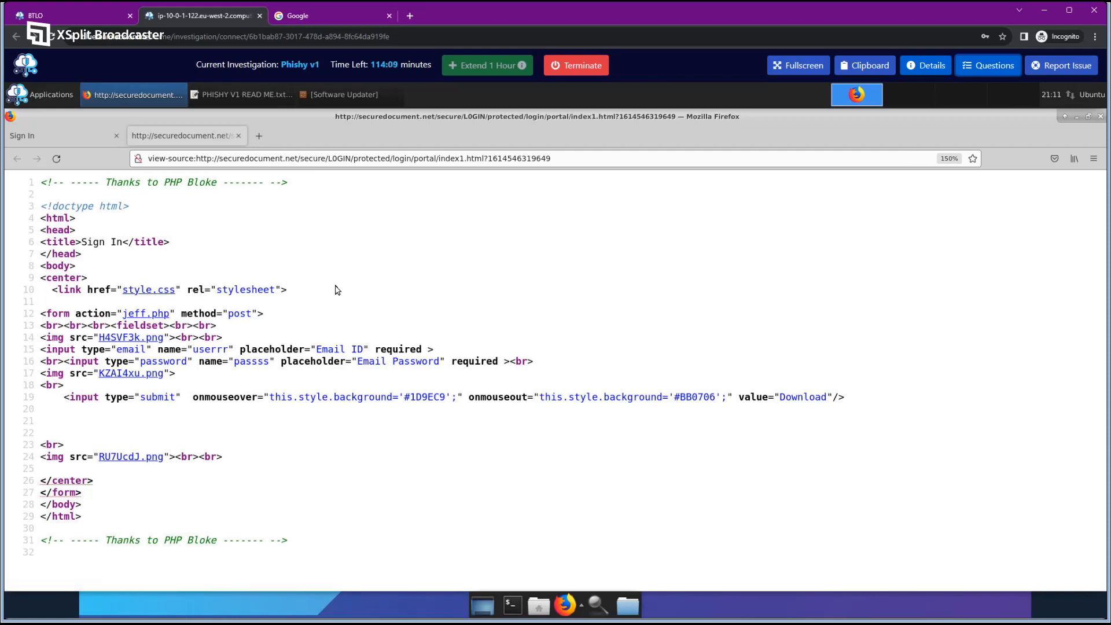
Highlight the jeff.php form action and post method on line 12 and the img tag on line 14.
{"action": "left_click_drag", "start_coordinate": [40, 313], "coordinate": [111, 313]}
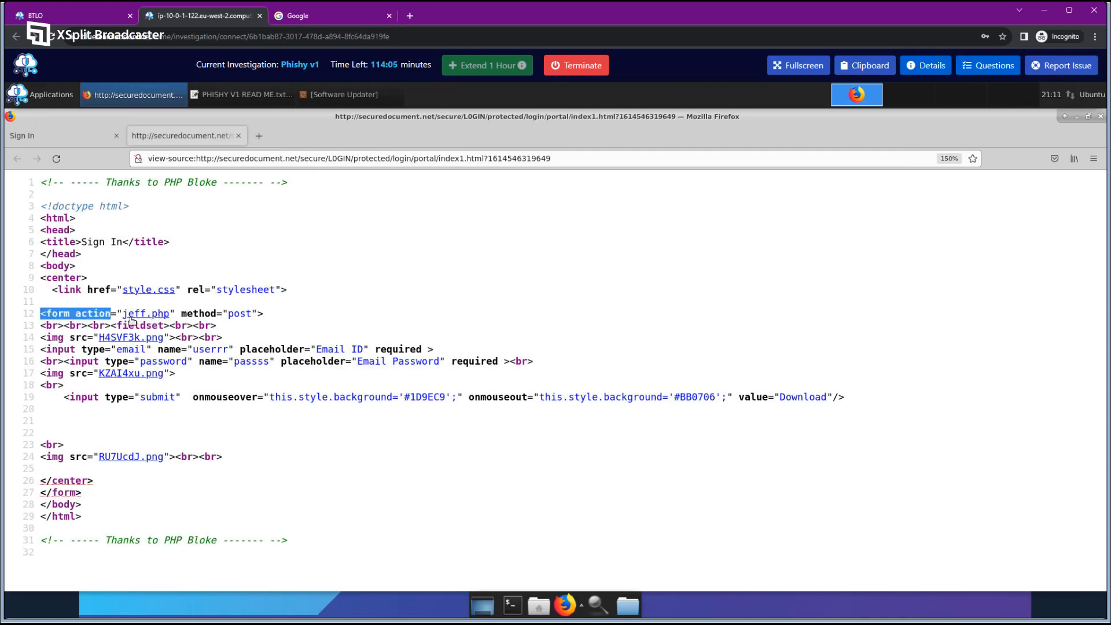
{"action": "left_click", "coordinate": [135, 314]}
{"action": "left_click_drag", "start_coordinate": [181, 313], "coordinate": [255, 313]}
{"action": "left_click", "coordinate": [272, 316]}
{"action": "left_click", "coordinate": [254, 314]}
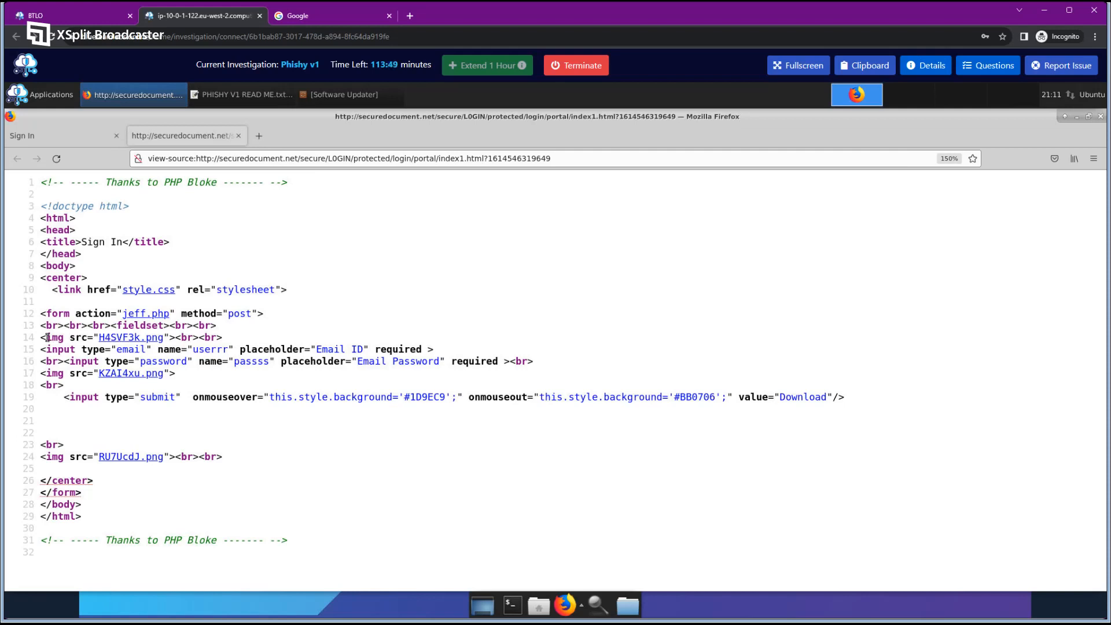
{"action": "left_click_drag", "start_coordinate": [47, 337], "coordinate": [89, 338]}
{"action": "left_click", "coordinate": [66, 340]}
{"action": "left_click", "coordinate": [200, 379]}
Open H4SVF3k.png, KZAI4xu.png and RU7UcdJ.png in new tabs and compare them with the Sign In page.
{"action": "middle_click", "coordinate": [148, 338]}
{"action": "middle_click", "coordinate": [148, 374]}
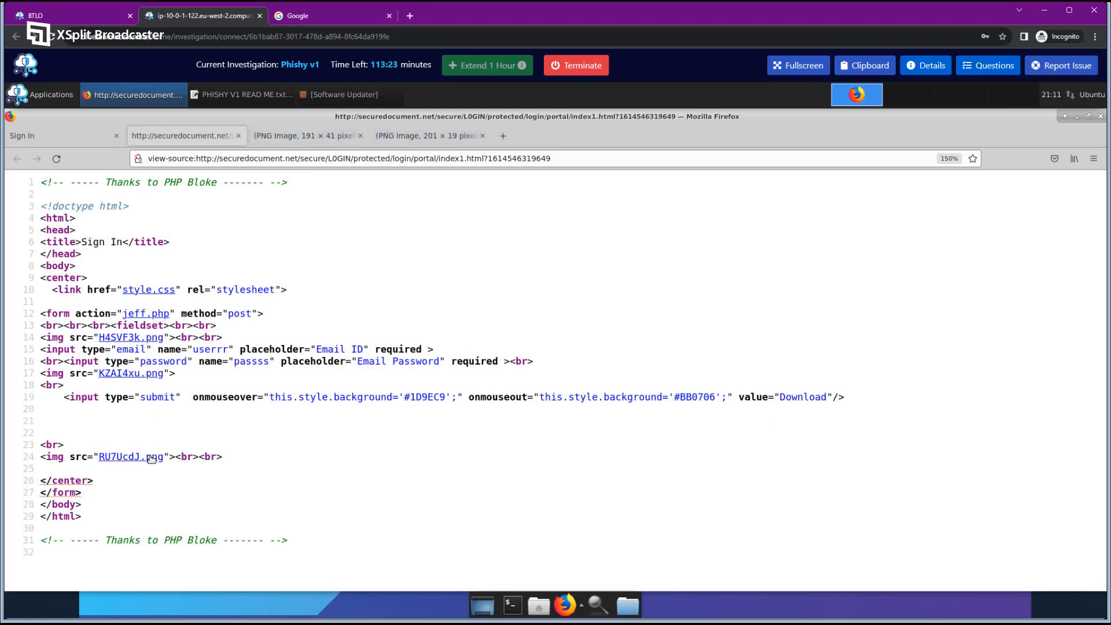
{"action": "middle_click", "coordinate": [152, 457]}
{"action": "left_click", "coordinate": [305, 136]}
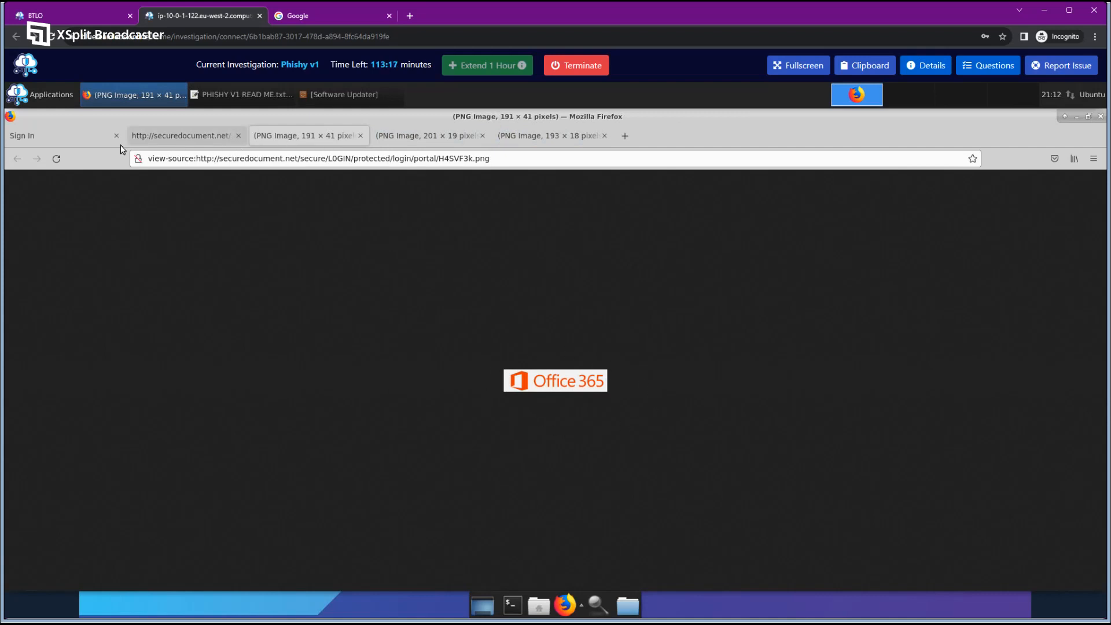
{"action": "left_click", "coordinate": [93, 137]}
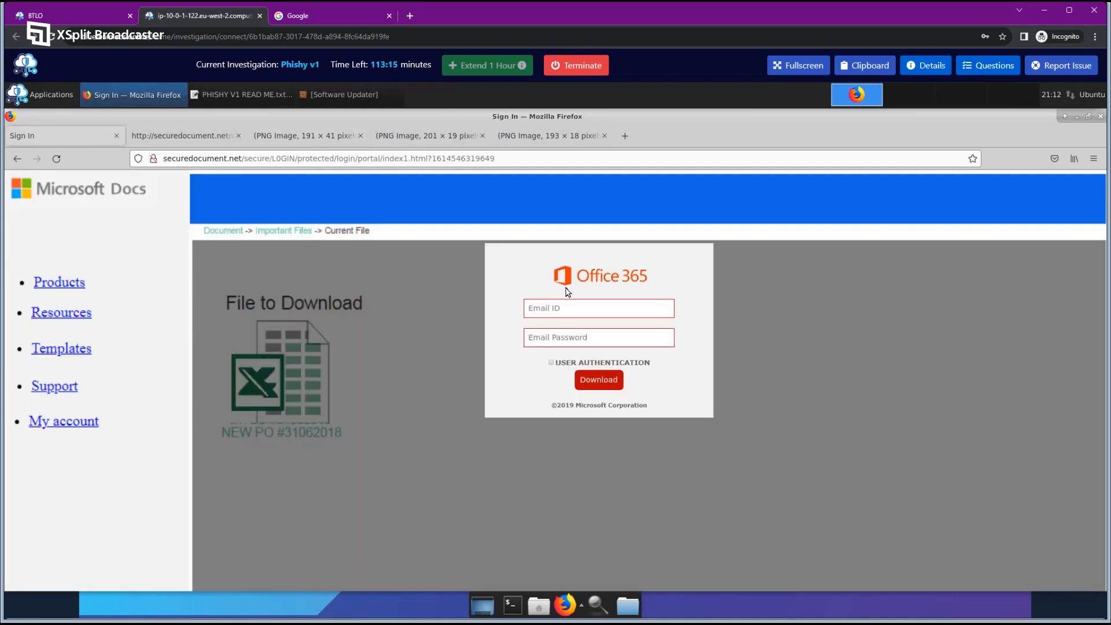
{"action": "left_click", "coordinate": [310, 134]}
{"action": "left_click", "coordinate": [439, 136]}
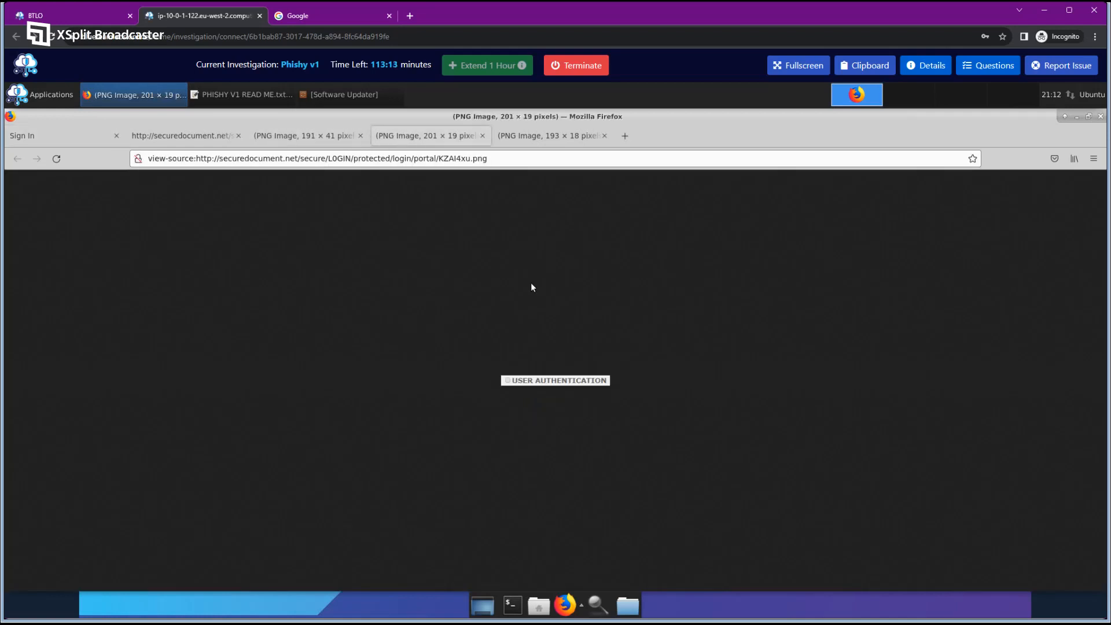
{"action": "left_click", "coordinate": [100, 137]}
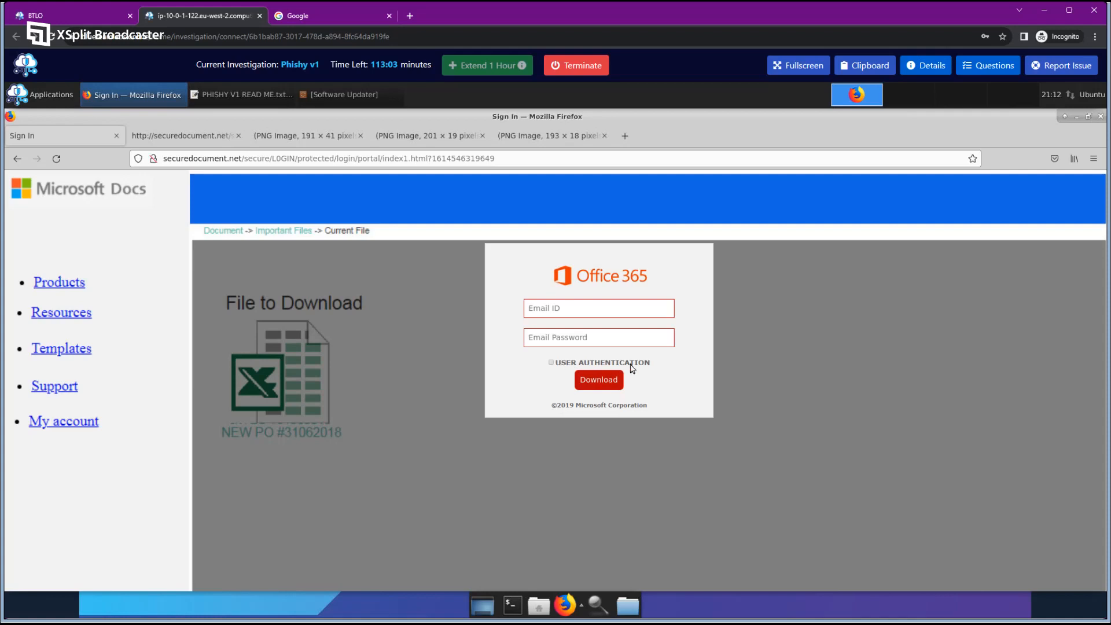
Drag the USER AUTHENTICATION label, copyright line and Office 365 logo to show they are images.
{"action": "left_click_drag", "start_coordinate": [622, 362], "coordinate": [734, 279]}
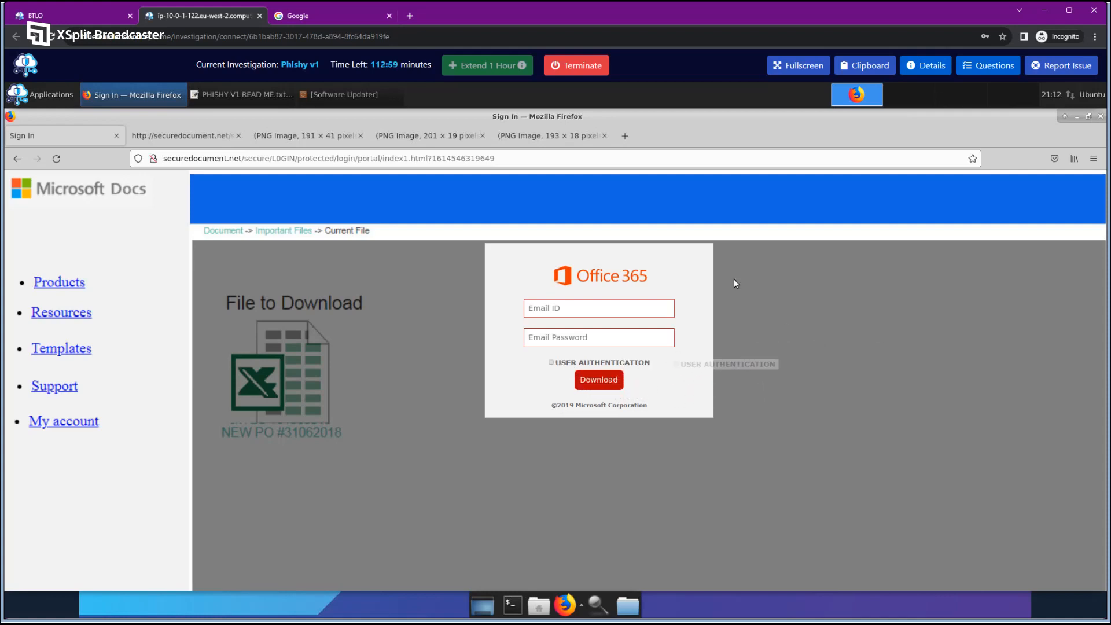
{"action": "key", "text": "ctrl+Tab"}
{"action": "key", "text": "ctrl+Tab"}
{"action": "key", "text": "ctrl+Tab"}
{"action": "key", "text": "ctrl+Tab"}
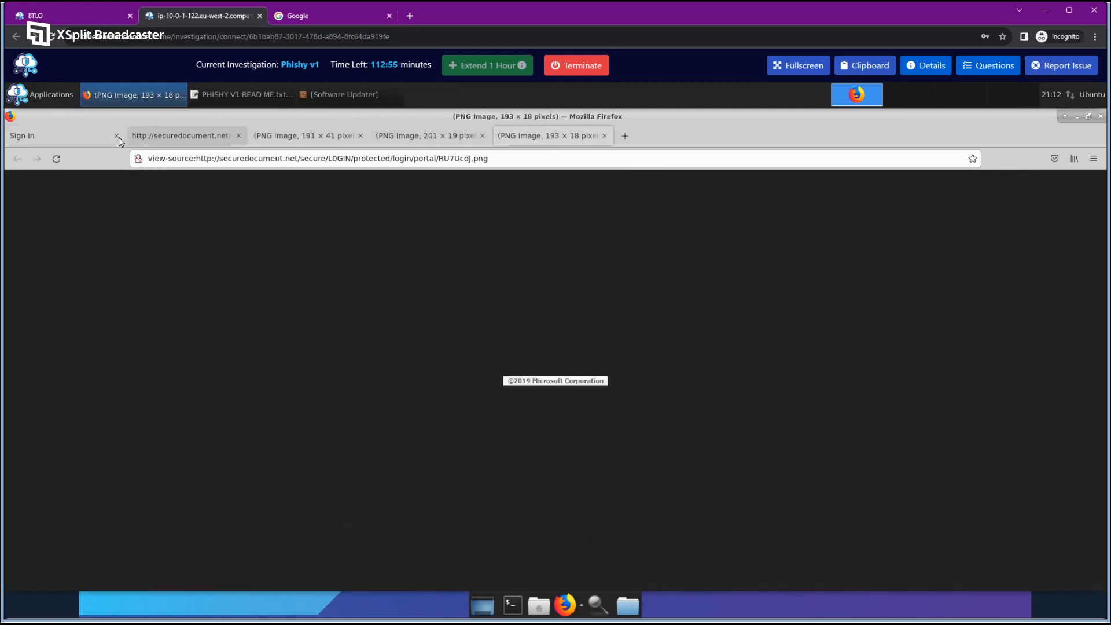
{"action": "left_click", "coordinate": [102, 138]}
{"action": "left_click_drag", "start_coordinate": [582, 411], "coordinate": [818, 354]}
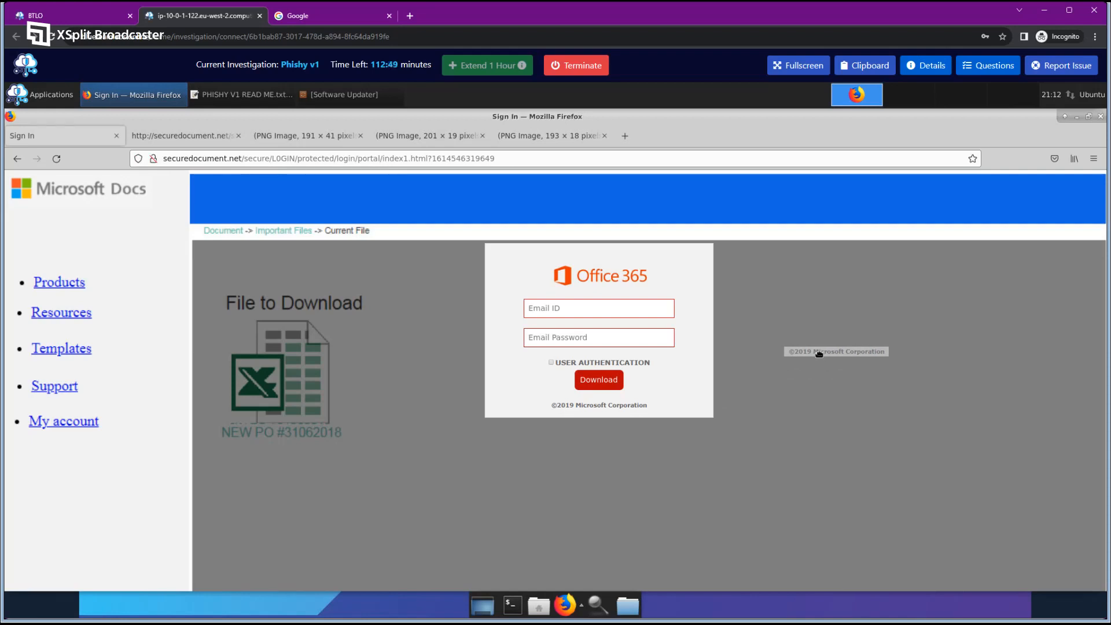
{"action": "left_click_drag", "start_coordinate": [819, 354], "coordinate": [756, 327]}
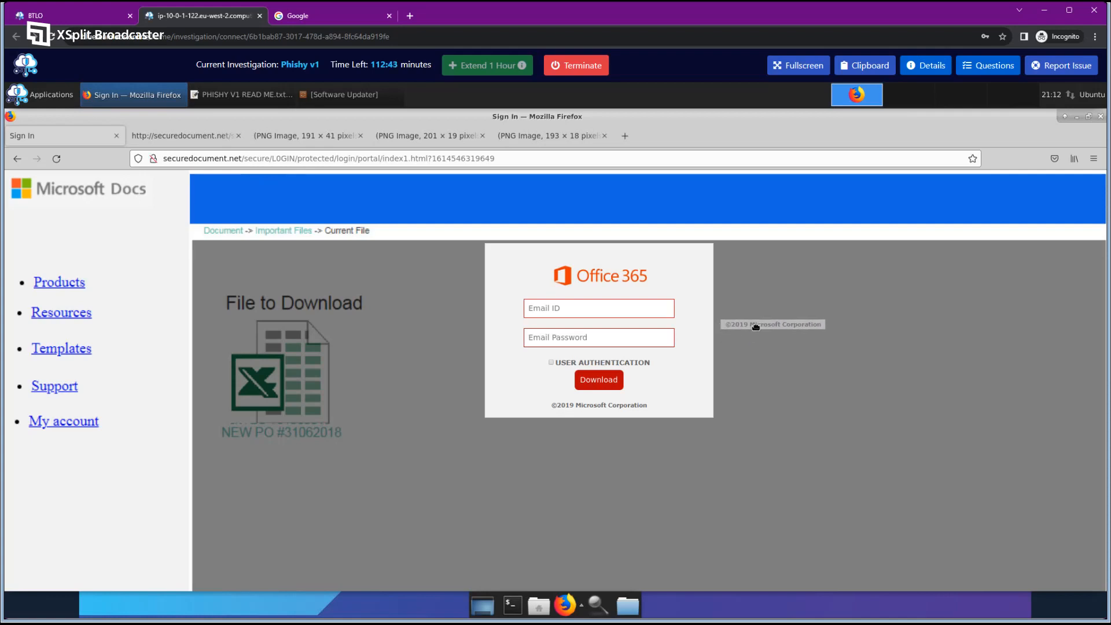
{"action": "left_click_drag", "start_coordinate": [755, 327], "coordinate": [752, 326]}
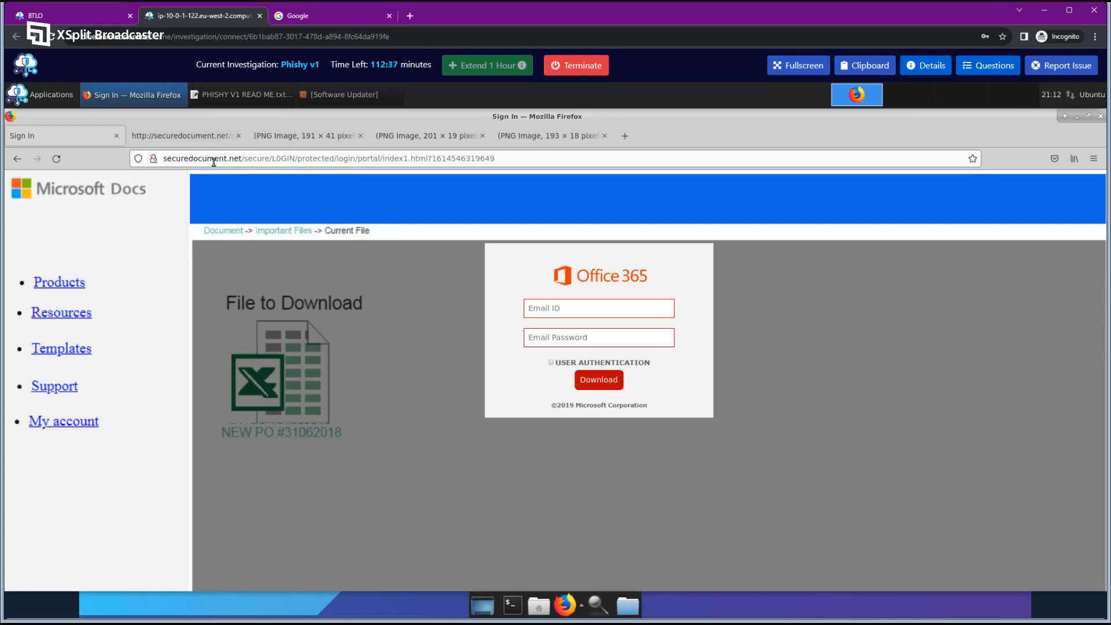
{"action": "left_click_drag", "start_coordinate": [612, 406], "coordinate": [782, 324]}
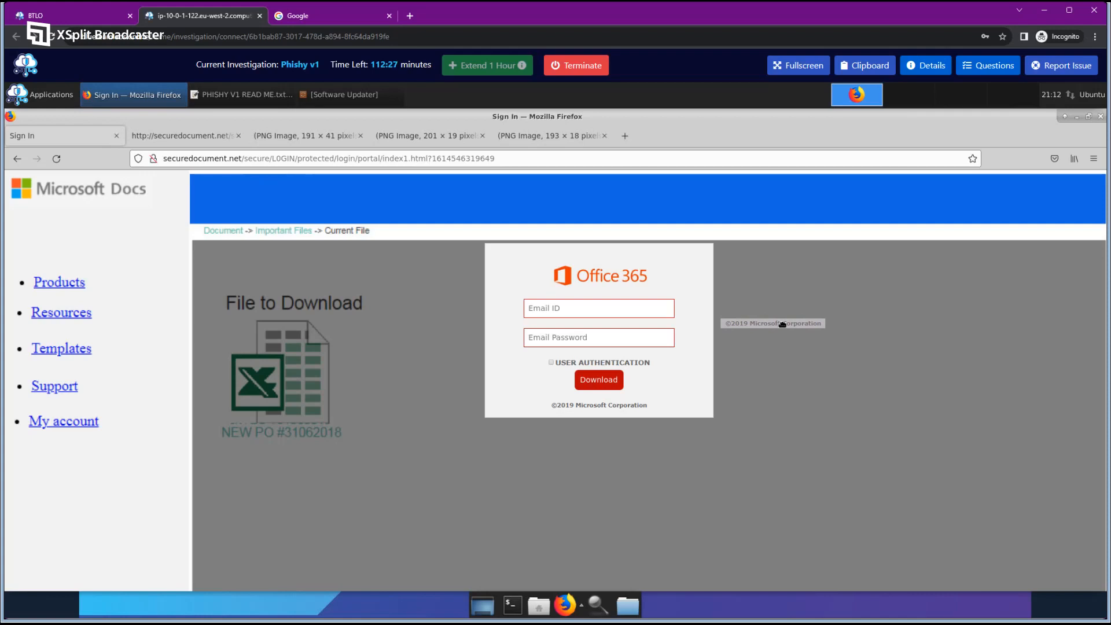
{"action": "left_click_drag", "start_coordinate": [782, 324], "coordinate": [782, 324]}
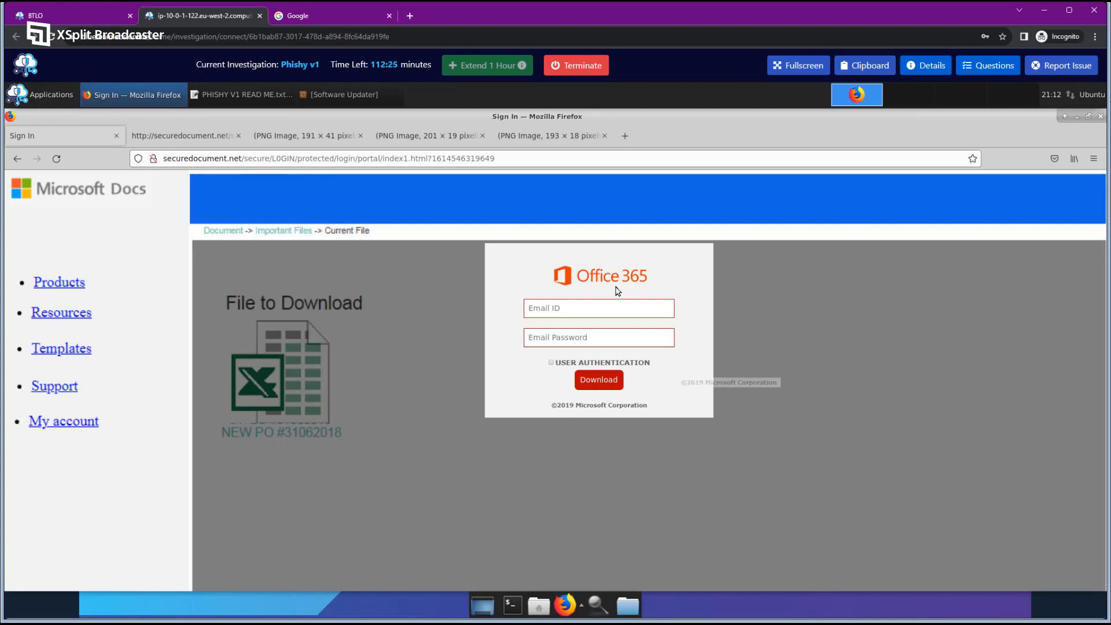
{"action": "left_click_drag", "start_coordinate": [613, 279], "coordinate": [821, 295]}
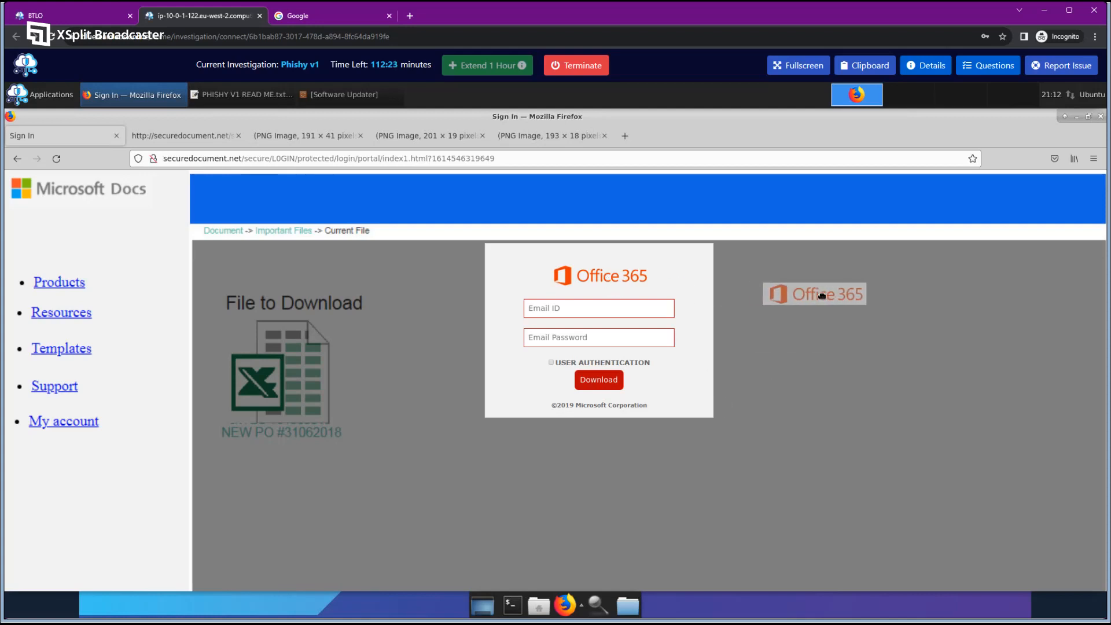
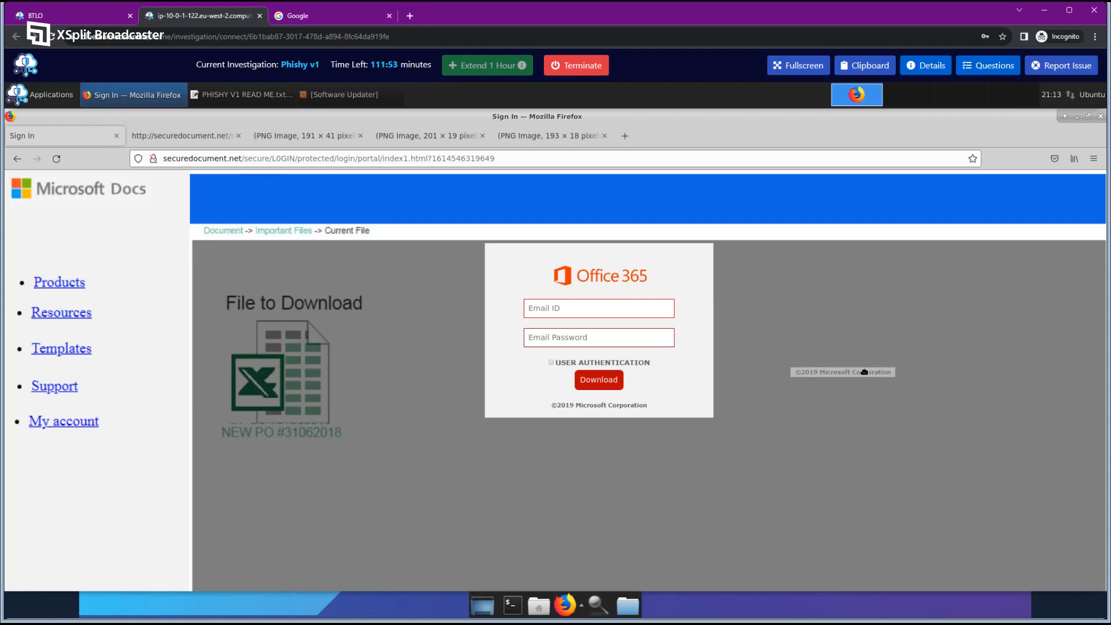
Drag the copyright line and Office 365 logo to confirm they're images, then close two PNG tabs.
{"action": "left_click_drag", "start_coordinate": [864, 372], "coordinate": [860, 375]}
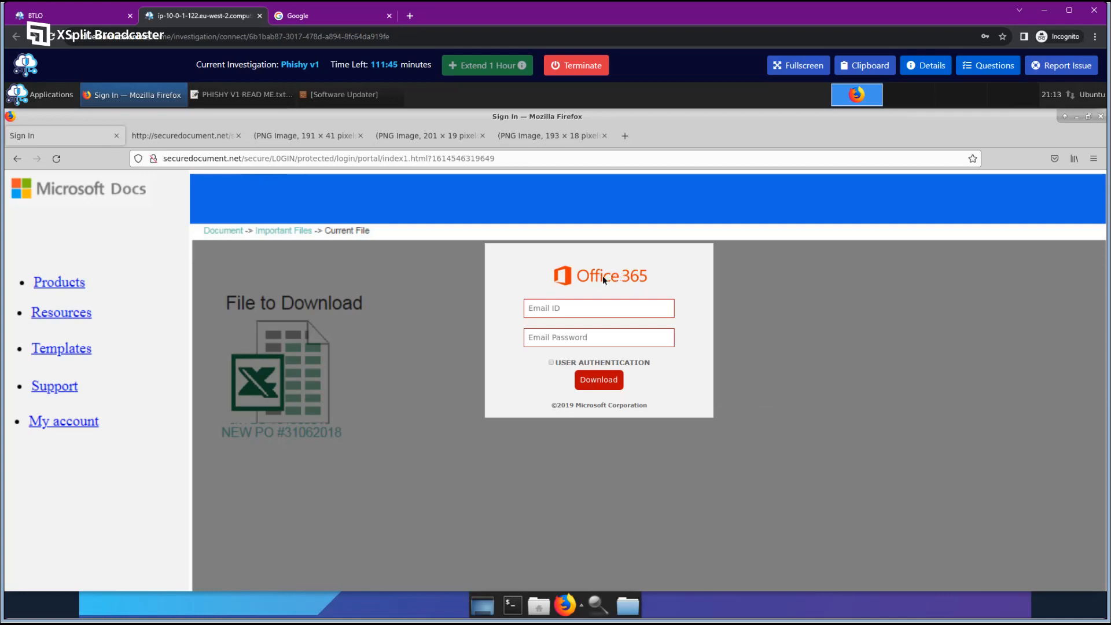
{"action": "left_click_drag", "start_coordinate": [602, 275], "coordinate": [808, 282]}
{"action": "left_click_drag", "start_coordinate": [611, 406], "coordinate": [819, 334]}
{"action": "left_click", "coordinate": [360, 136]}
{"action": "left_click", "coordinate": [360, 135]}
{"action": "left_click", "coordinate": [360, 136]}
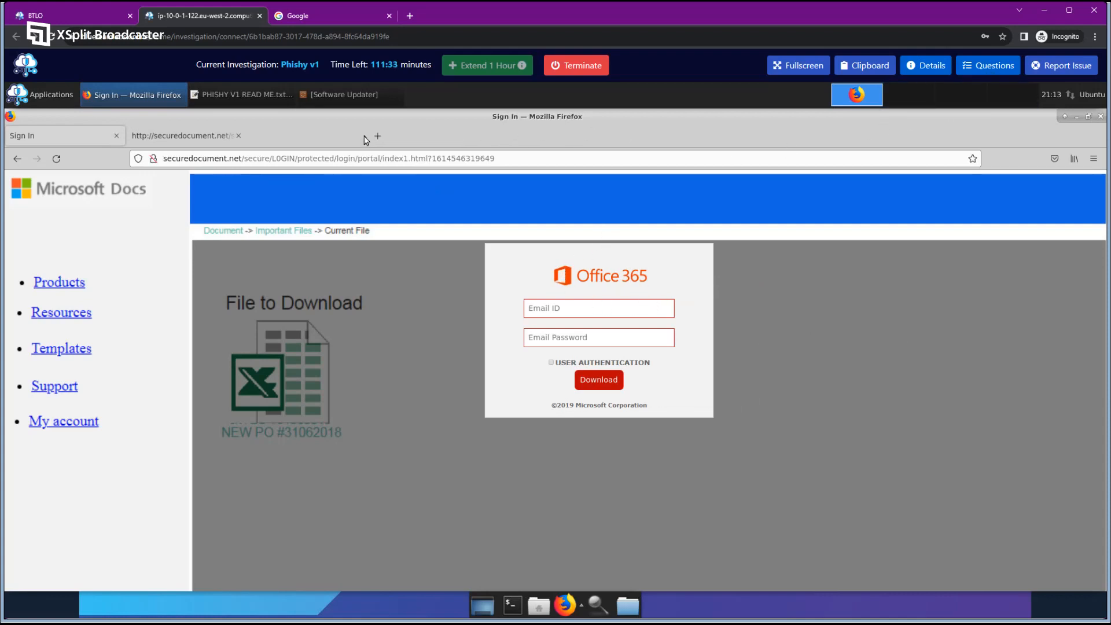
Close the last PNG tab and highlight line 19's hover background colour and submit input.
{"action": "left_click", "coordinate": [203, 134]}
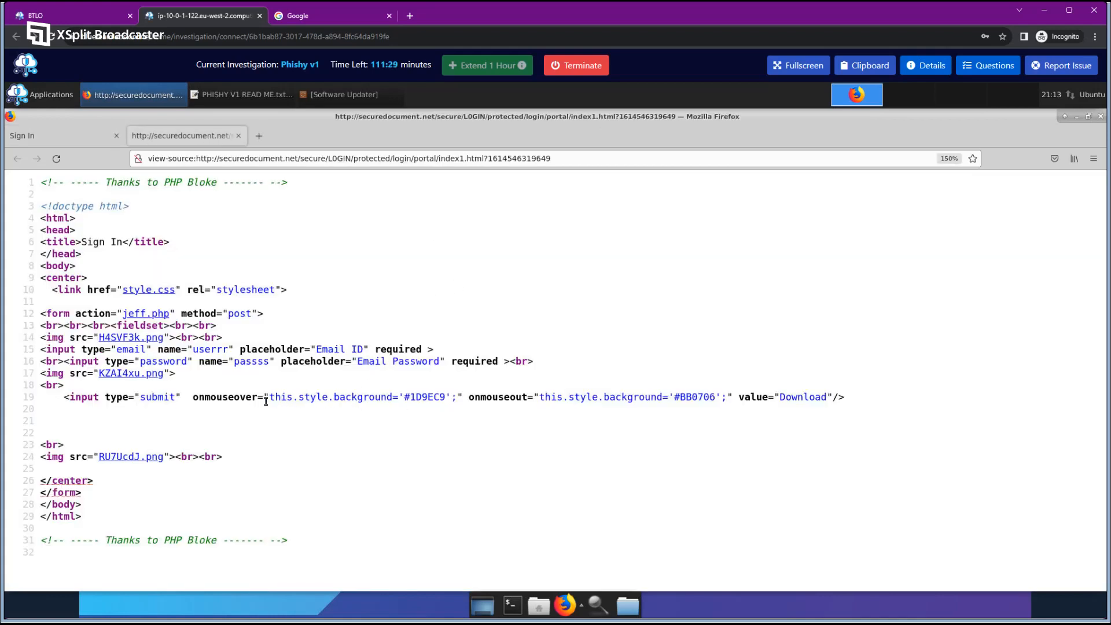
{"action": "left_click_drag", "start_coordinate": [292, 397], "coordinate": [436, 399]}
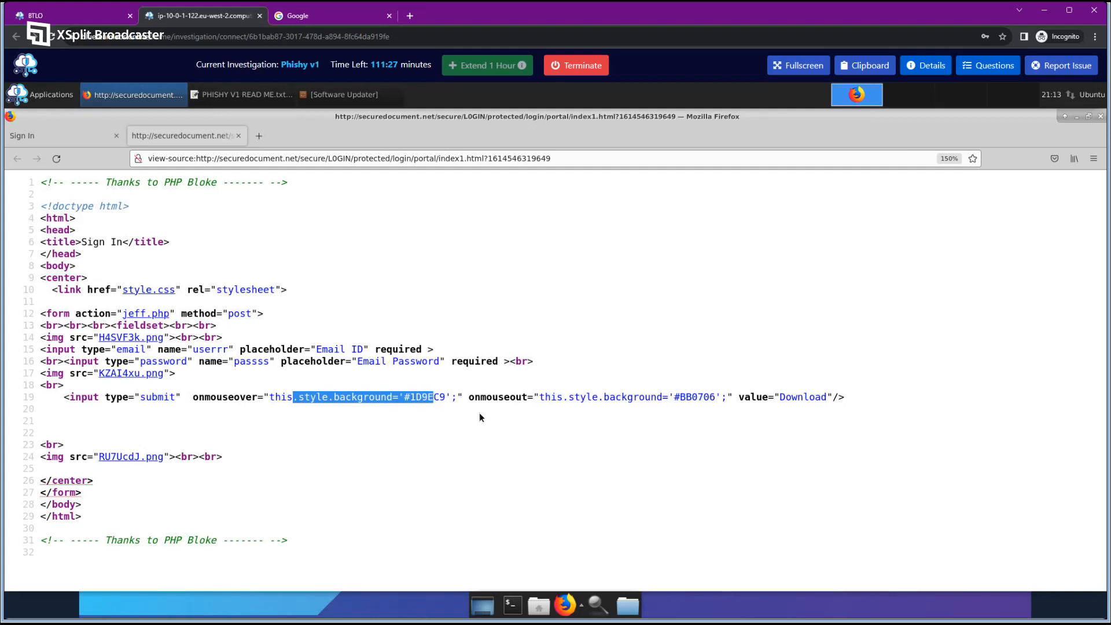
{"action": "left_click", "coordinate": [575, 406]}
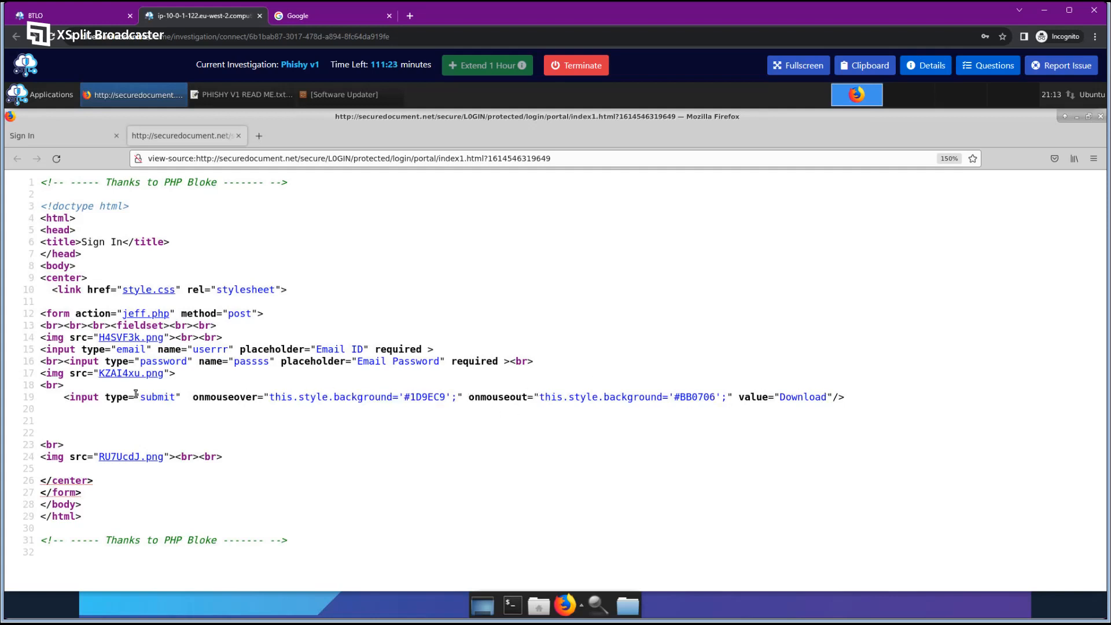
{"action": "left_click_drag", "start_coordinate": [75, 398], "coordinate": [185, 398]}
{"action": "key", "text": "ctrl+Page_Up"}
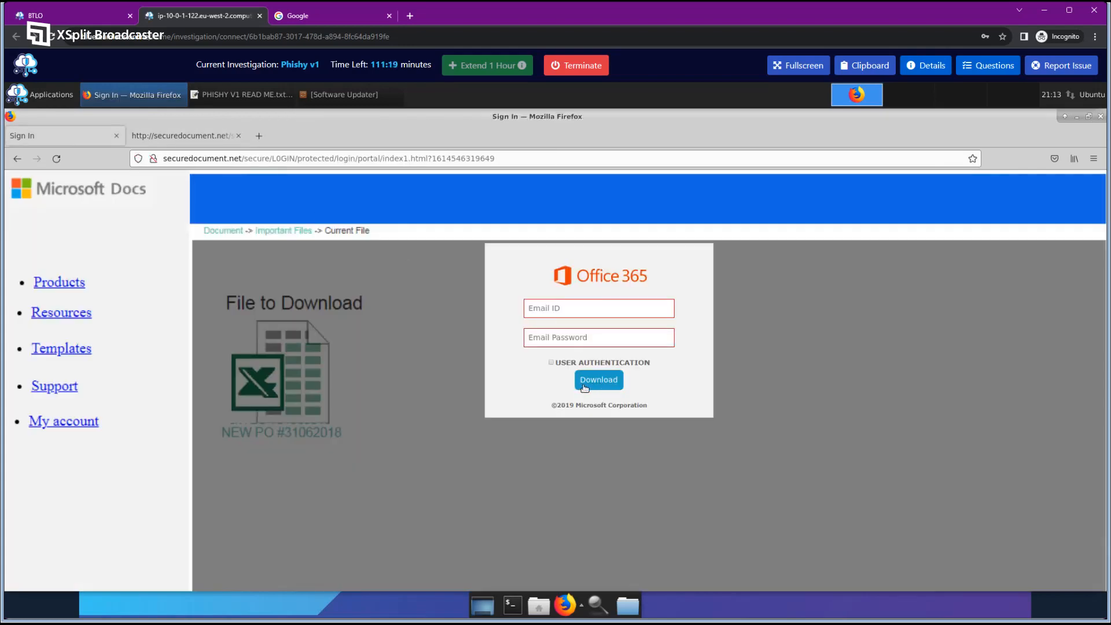
{"action": "key", "text": "ctrl+Page_Down"}
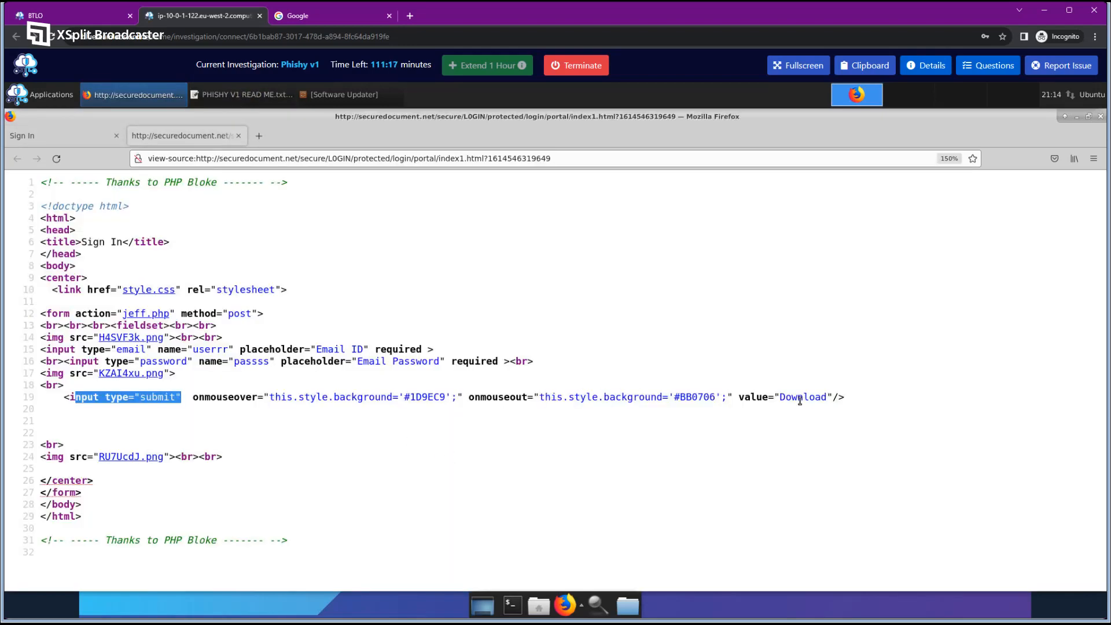
Highlight the Download value on line 19 and compare it with the rendered sign-in page.
{"action": "left_click_drag", "start_coordinate": [779, 398], "coordinate": [825, 399]}
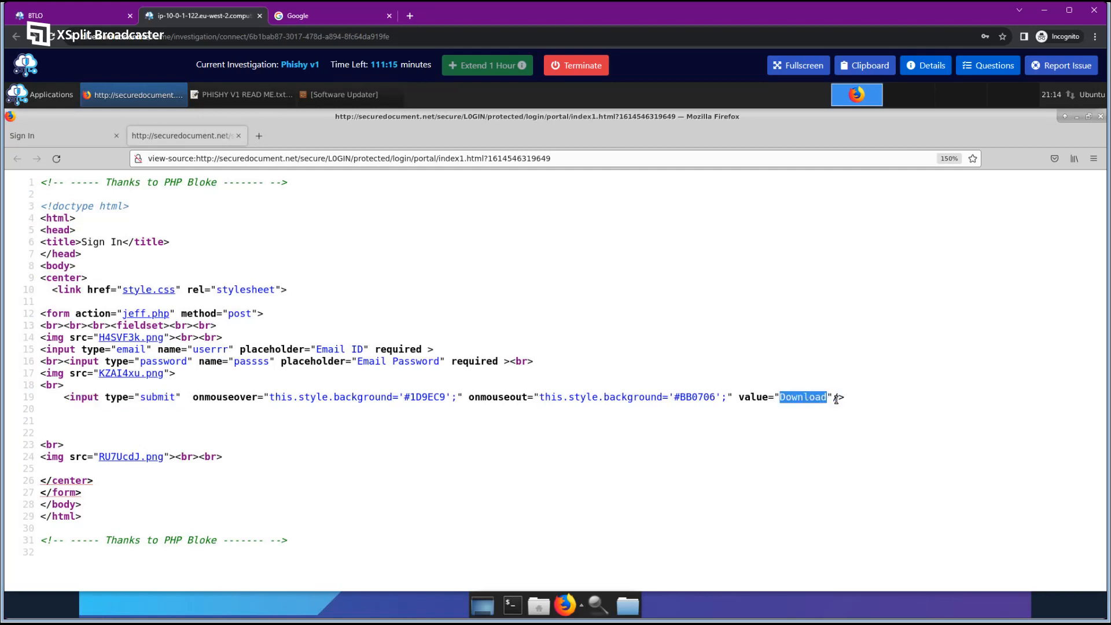
{"action": "left_click", "coordinate": [798, 412]}
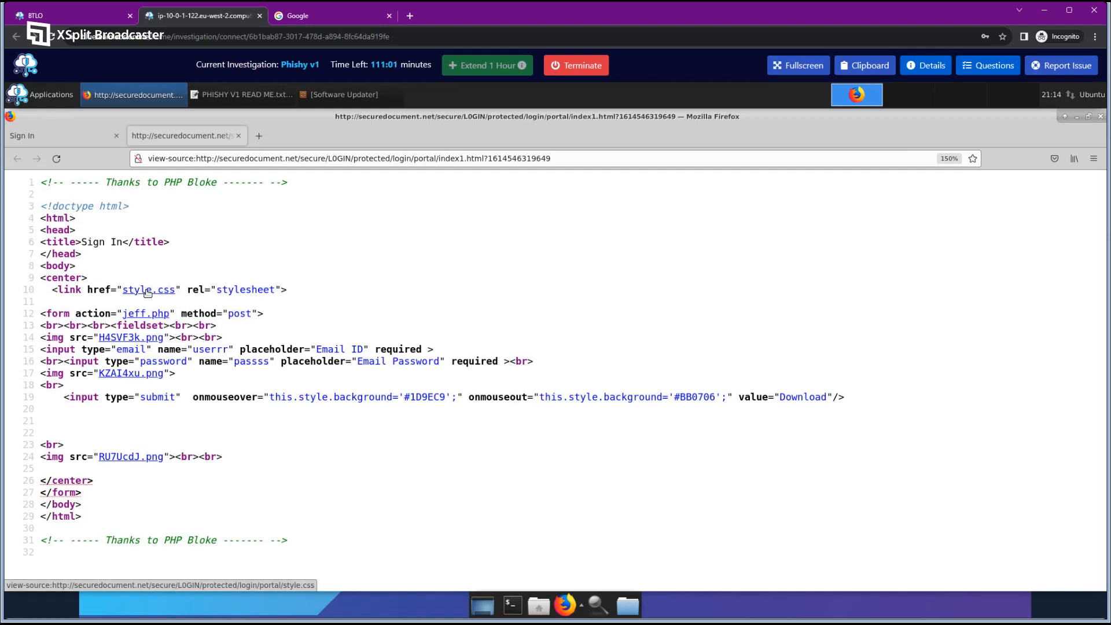
{"action": "left_click", "coordinate": [89, 142]}
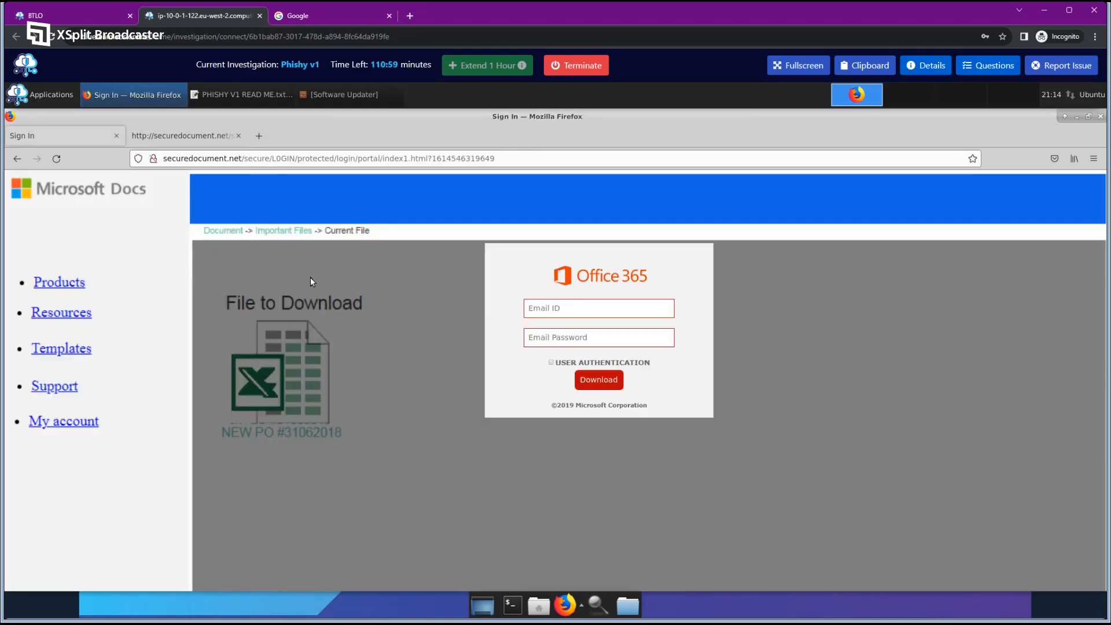
{"action": "left_click", "coordinate": [197, 135]}
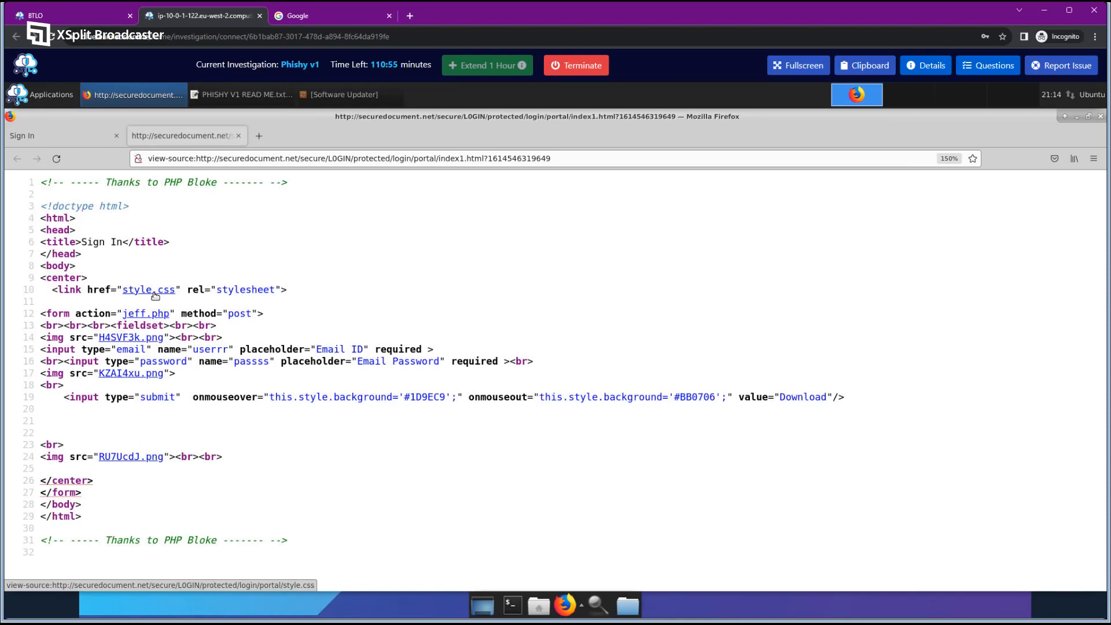
Open style.css in a new tab and inspect its body background rule.
{"action": "middle_click", "coordinate": [155, 295]}
{"action": "left_click", "coordinate": [318, 139]}
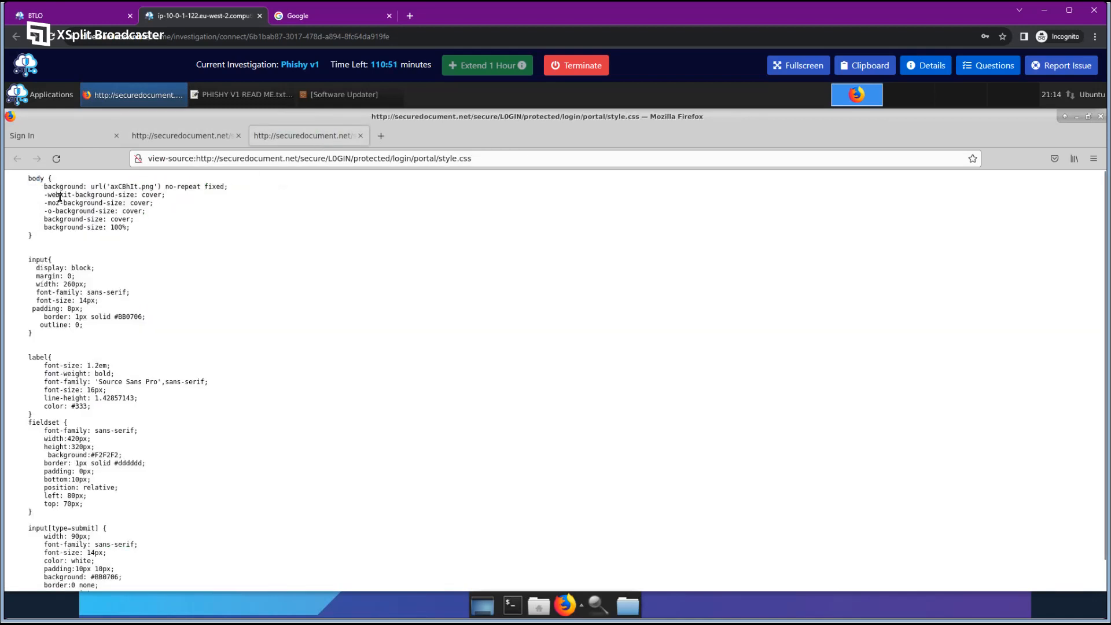
{"action": "left_click_drag", "start_coordinate": [45, 185], "coordinate": [234, 185]}
{"action": "left_click", "coordinate": [100, 202]}
{"action": "left_click", "coordinate": [115, 206]}
{"action": "left_click", "coordinate": [259, 200]}
Load axCBhIt.png by replacing style.css in the address, and show the lab questions.
{"action": "left_click_drag", "start_coordinate": [112, 186], "coordinate": [154, 186]}
{"action": "right_click", "coordinate": [146, 186]}
{"action": "left_click", "coordinate": [171, 300]}
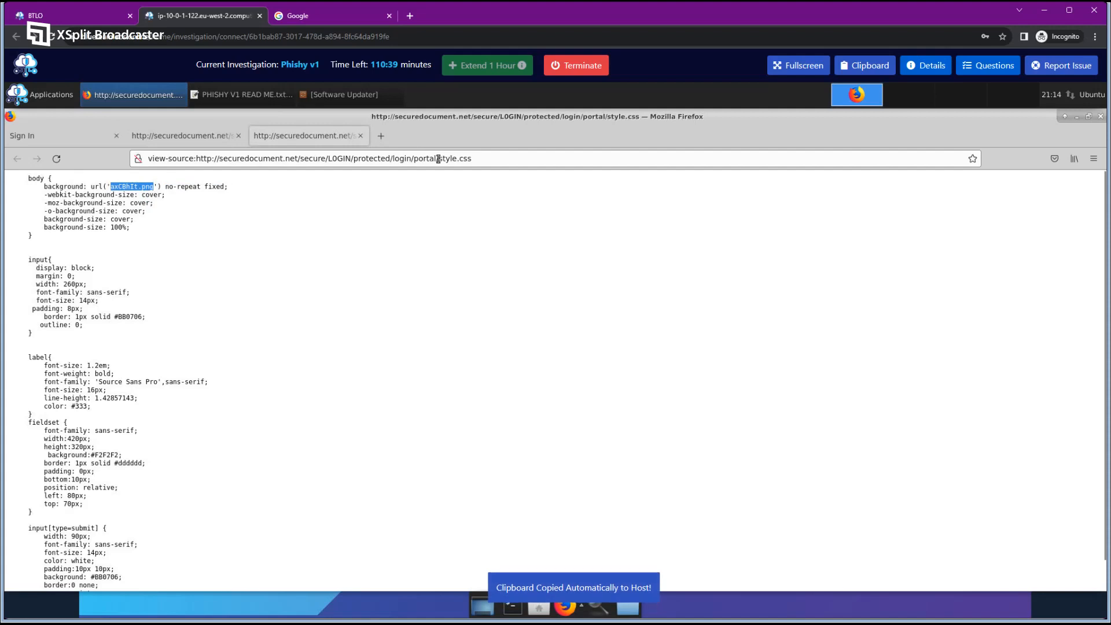
{"action": "left_click_drag", "start_coordinate": [437, 159], "coordinate": [510, 160]}
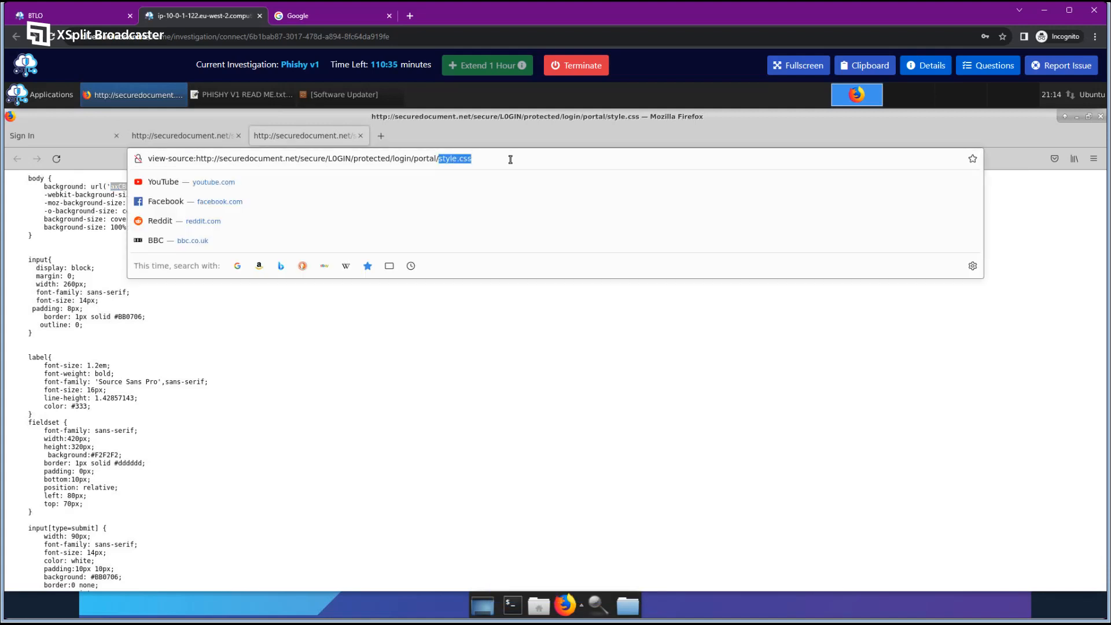
{"action": "key", "text": "ctrl+v"}
{"action": "key", "text": "Return"}
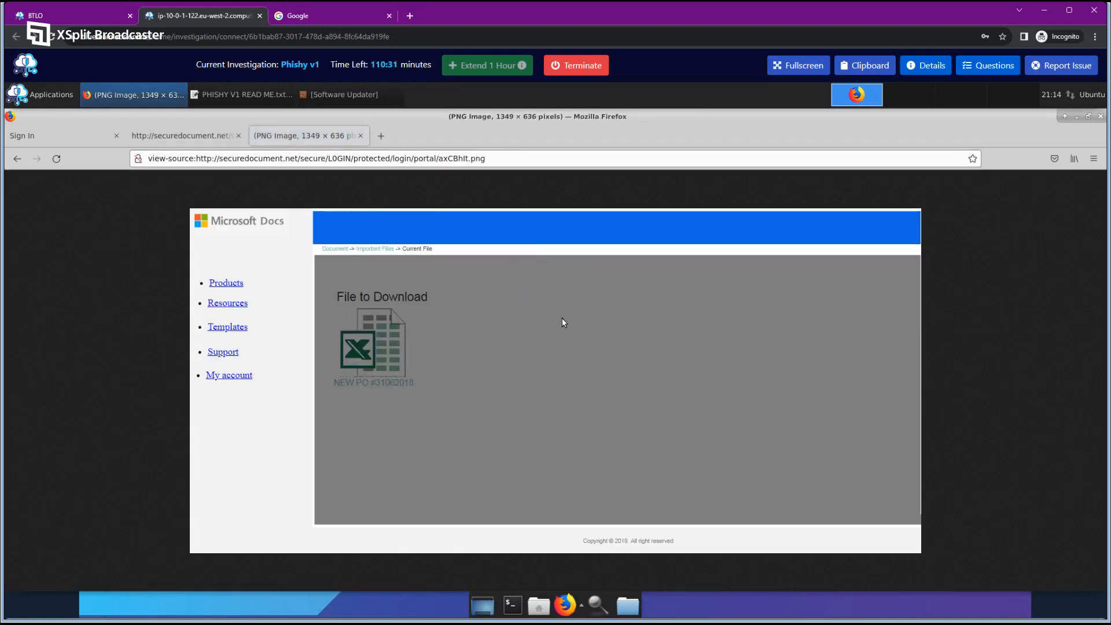
{"action": "left_click", "coordinate": [996, 68]}
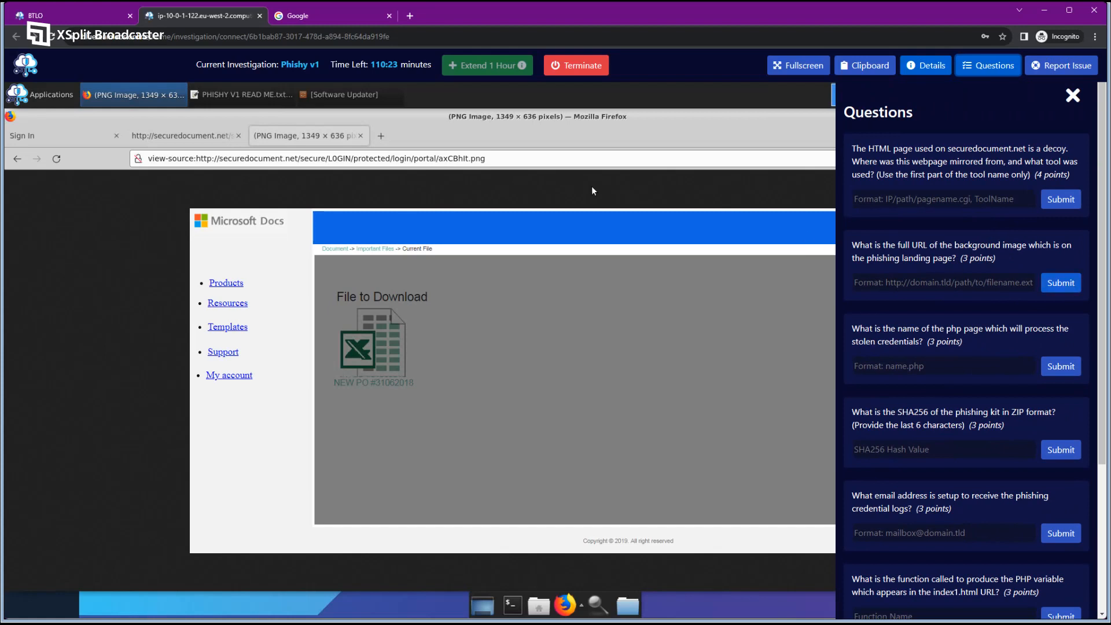
Copy the image's address into the background-image URL answer and submit it.
{"action": "left_click", "coordinate": [436, 155]}
{"action": "right_click", "coordinate": [459, 157]}
{"action": "left_click", "coordinate": [480, 206]}
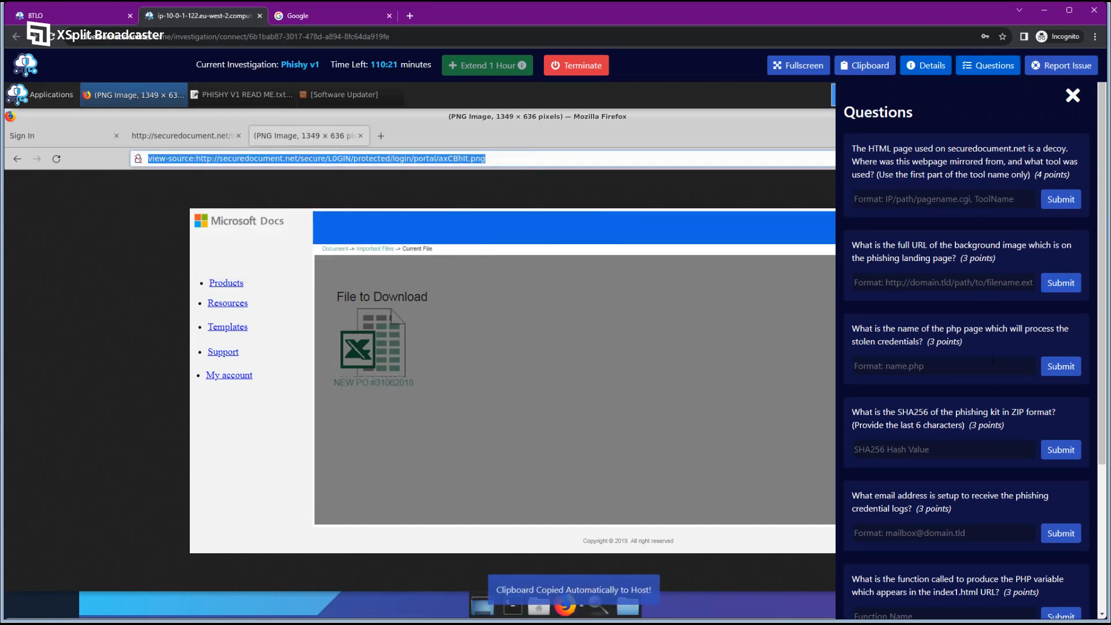
{"action": "key", "text": "ctrl+v"}
{"action": "left_click", "coordinate": [1060, 283]}
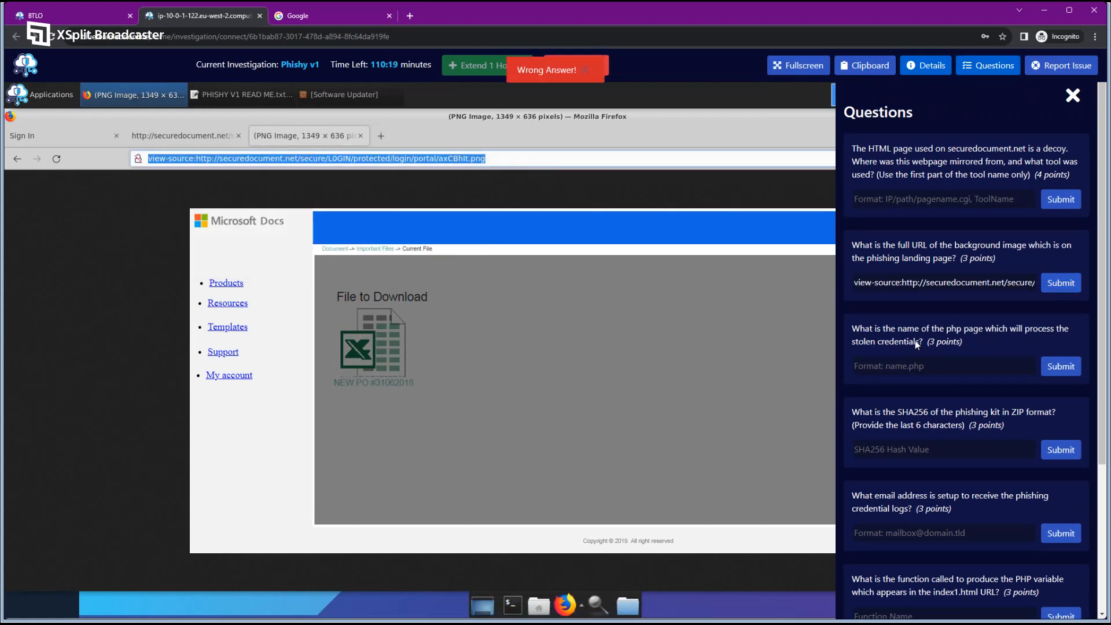
Remove the view-source: prefix from the answer, resubmit it, and close the image tab.
{"action": "left_click_drag", "start_coordinate": [902, 282], "coordinate": [823, 286]}
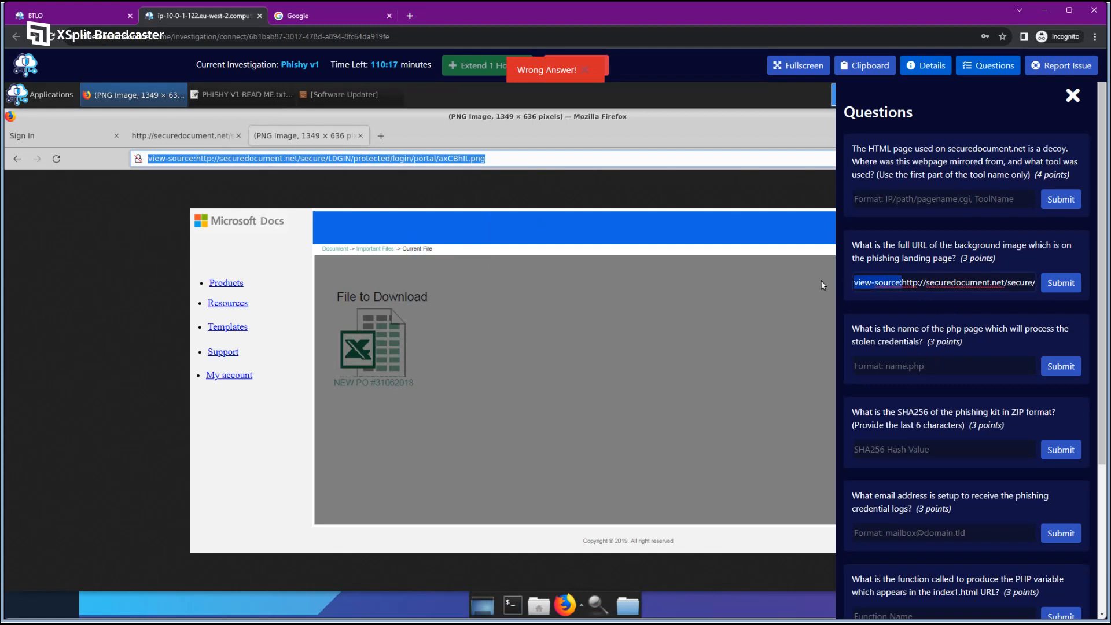
{"action": "left_click", "coordinate": [175, 159]}
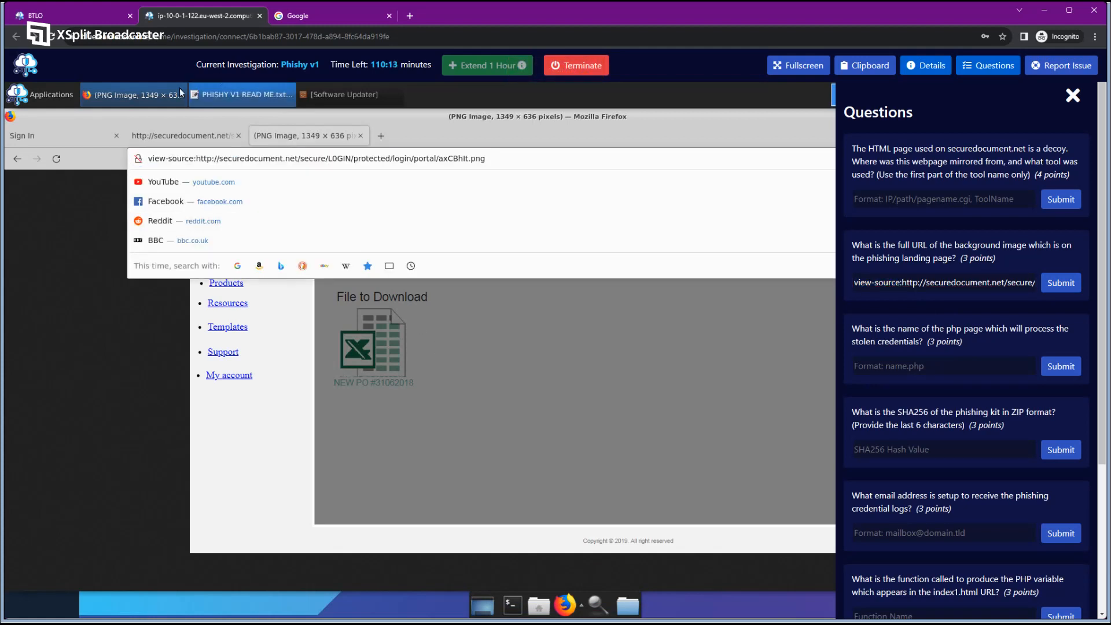
{"action": "left_click", "coordinate": [183, 136]}
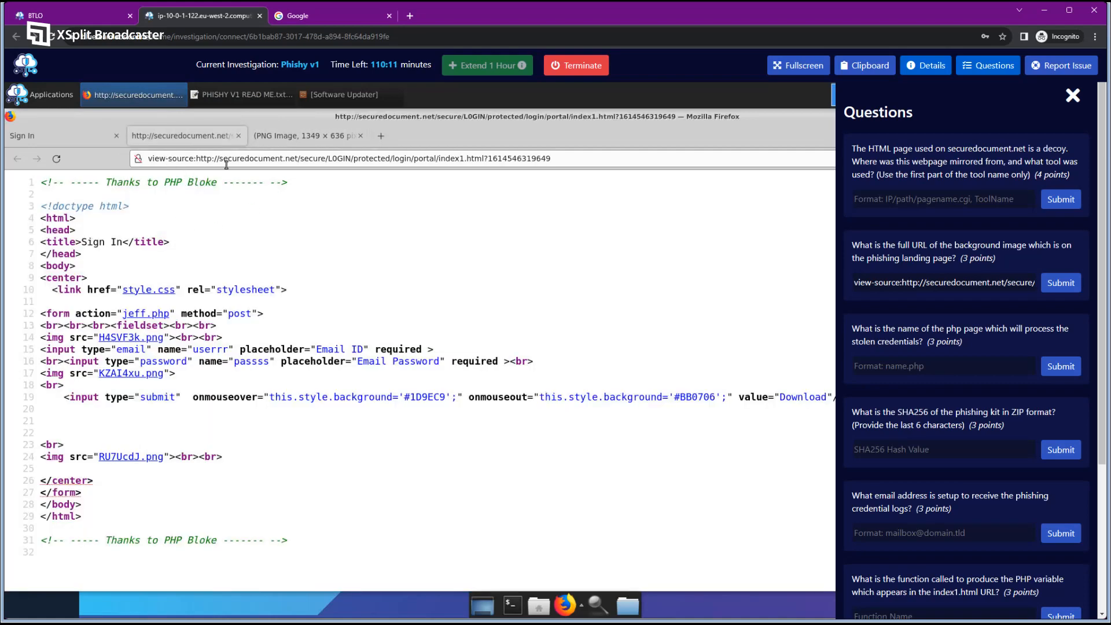
{"action": "left_click_drag", "start_coordinate": [149, 158], "coordinate": [198, 158]}
{"action": "left_click", "coordinate": [275, 135]}
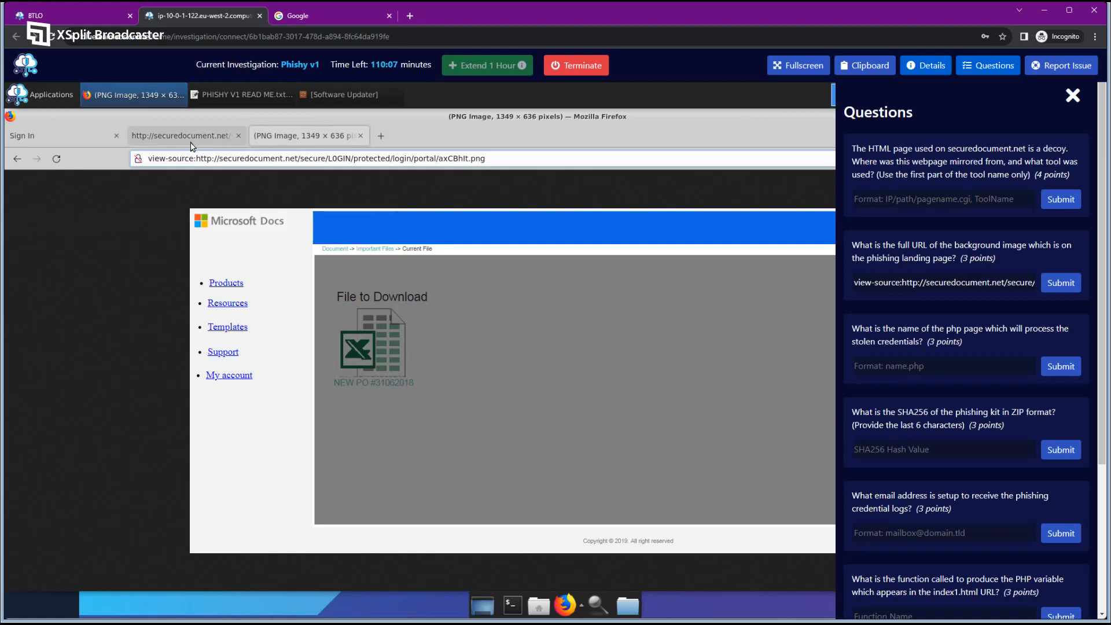
{"action": "left_click_drag", "start_coordinate": [906, 282], "coordinate": [1085, 289]}
{"action": "key", "text": "BackSpace"}
{"action": "left_click", "coordinate": [1064, 285]}
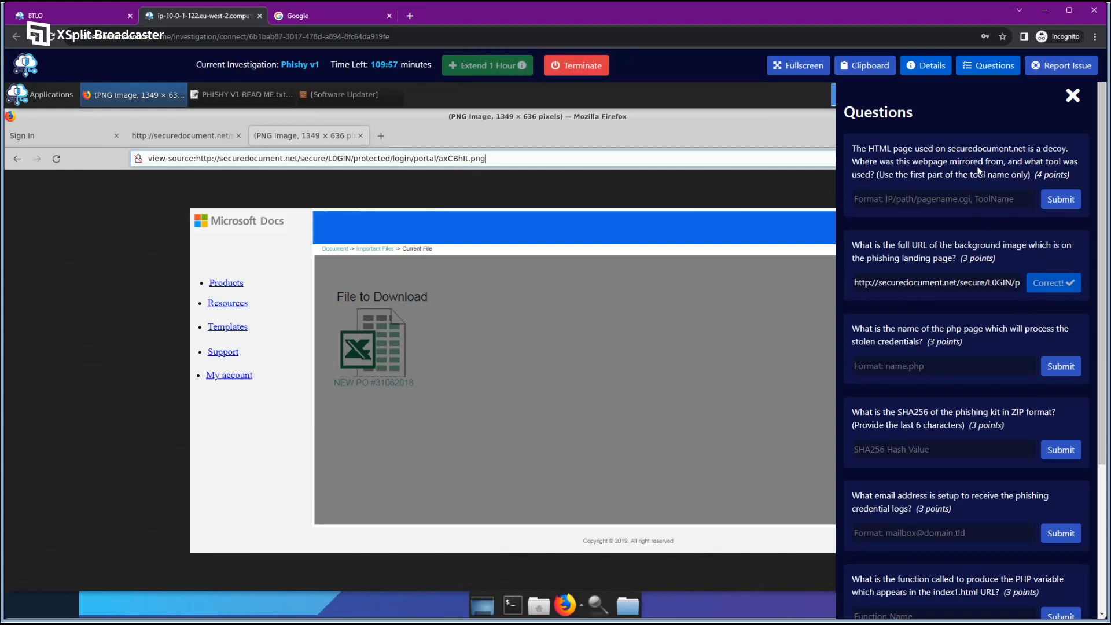
{"action": "left_click", "coordinate": [361, 135]}
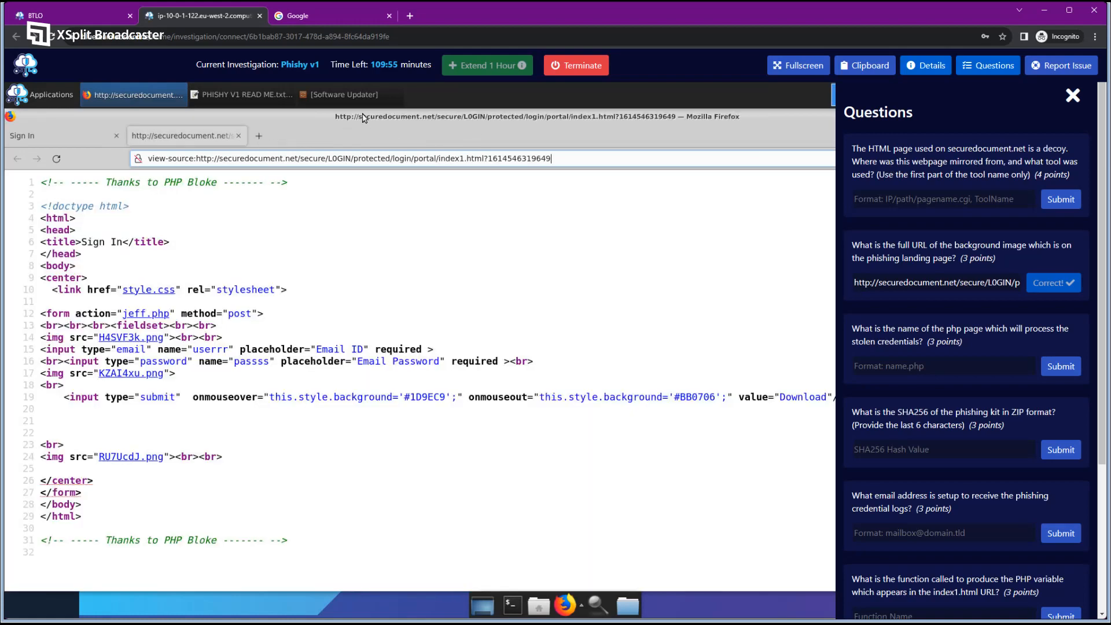
Check that line 12's form posts to jeff.php, close the questions, and return to the sign-in page.
{"action": "left_click", "coordinate": [255, 248]}
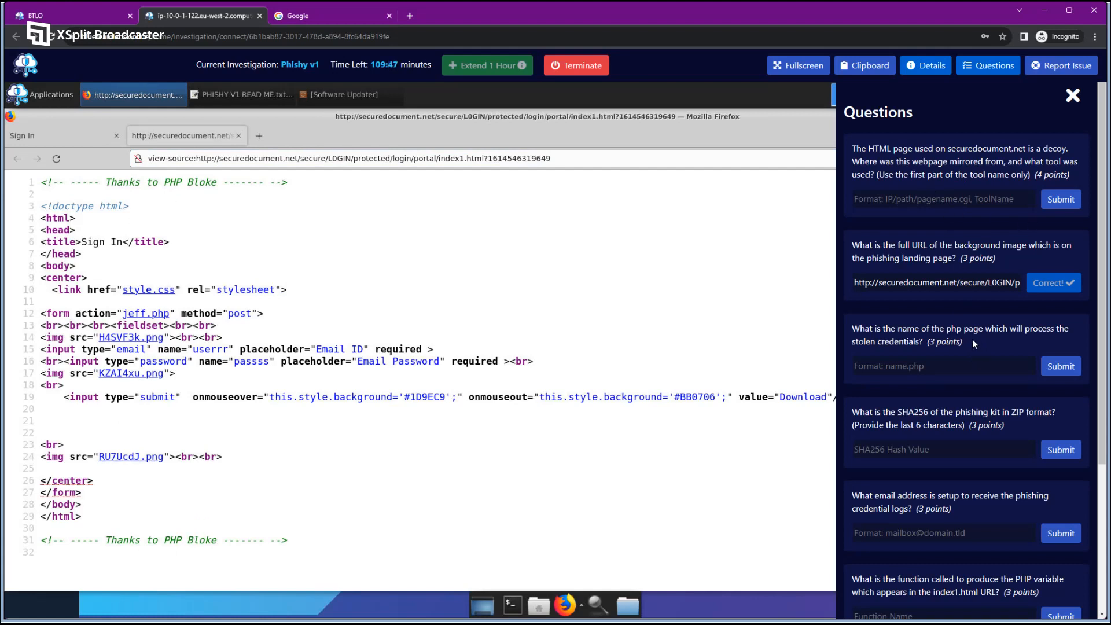
{"action": "left_click_drag", "start_coordinate": [845, 327], "coordinate": [932, 345]}
{"action": "left_click", "coordinate": [989, 345]}
{"action": "left_click_drag", "start_coordinate": [46, 314], "coordinate": [71, 312]}
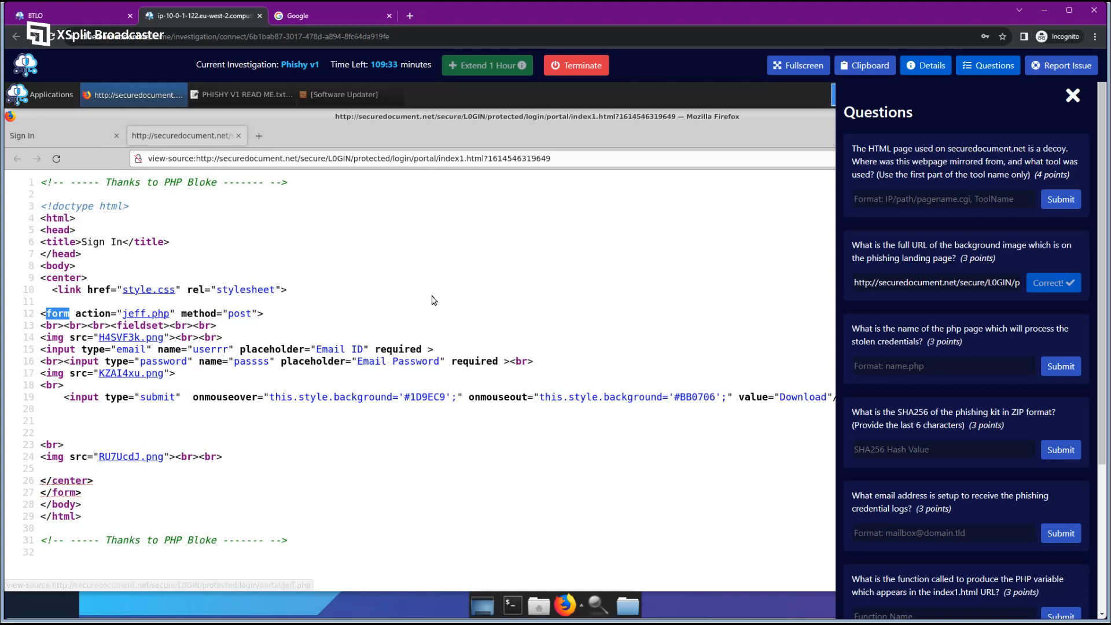
{"action": "left_click", "coordinate": [976, 73]}
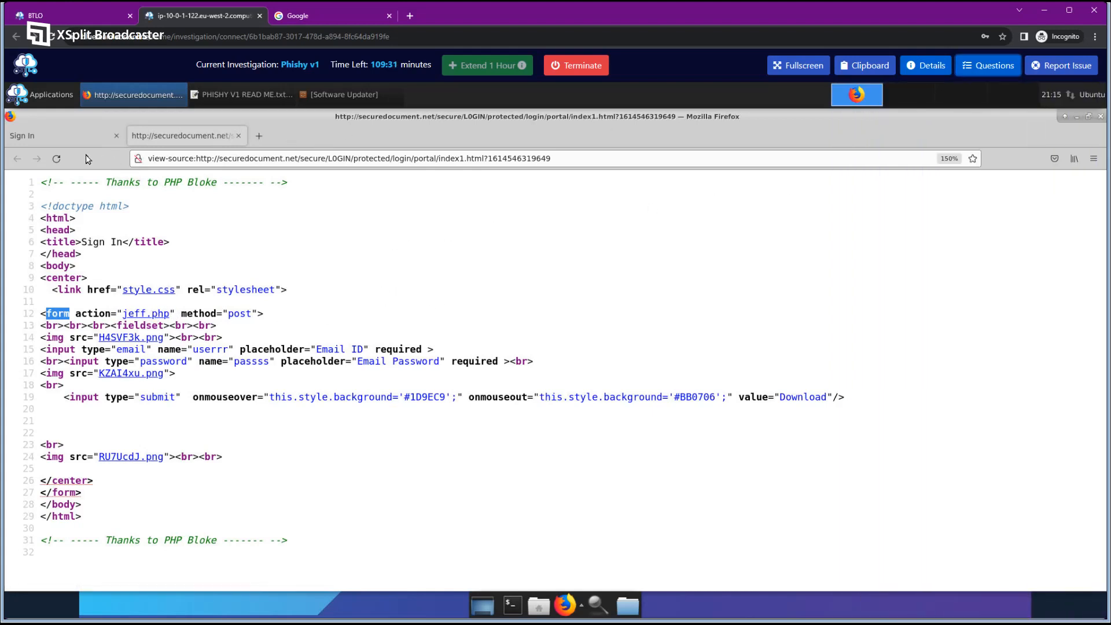
{"action": "left_click", "coordinate": [34, 136]}
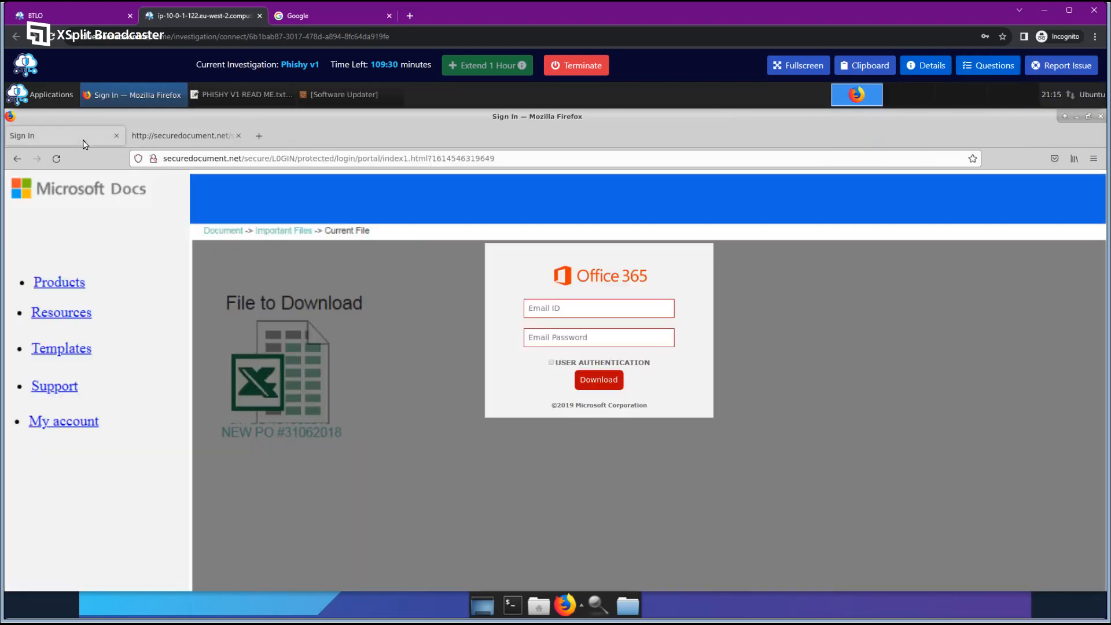
Open the developer tools' Network panel on the fake sign-in page.
{"action": "right_click", "coordinate": [694, 300]}
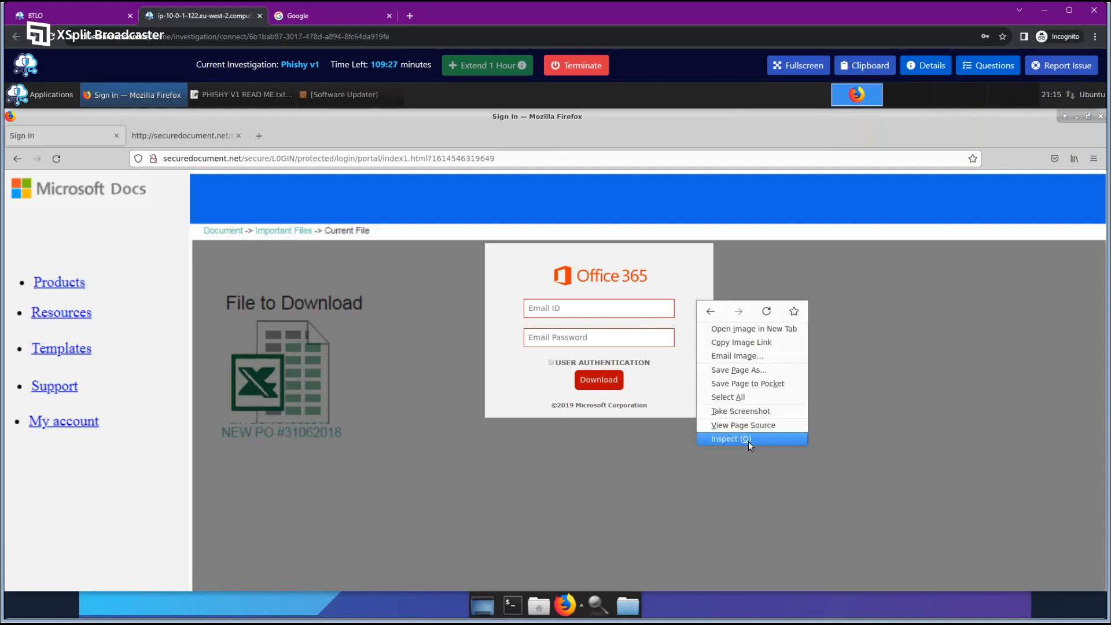
{"action": "left_click", "coordinate": [748, 442]}
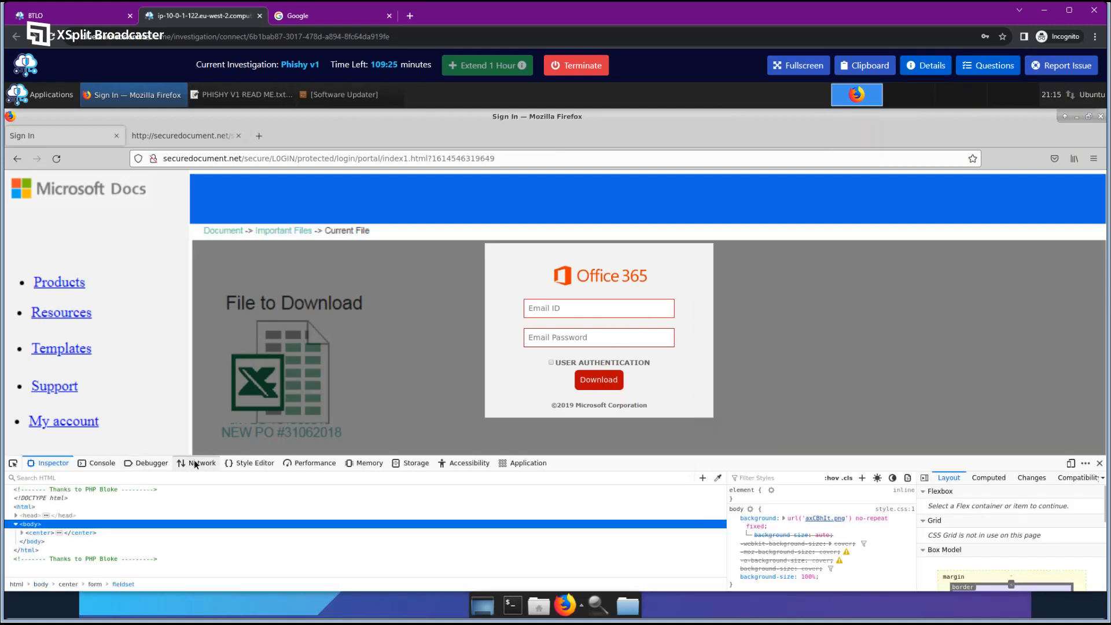
{"action": "left_click", "coordinate": [200, 463]}
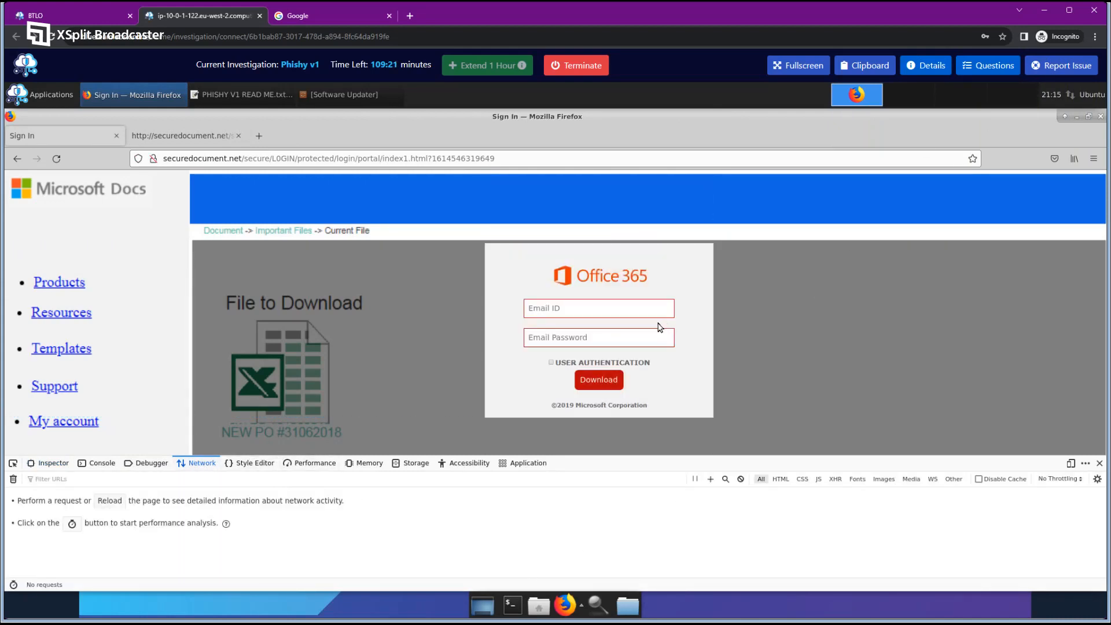
Submit a test email address and dummy password through the Office 365 login form.
{"action": "left_click", "coordinate": [607, 309]}
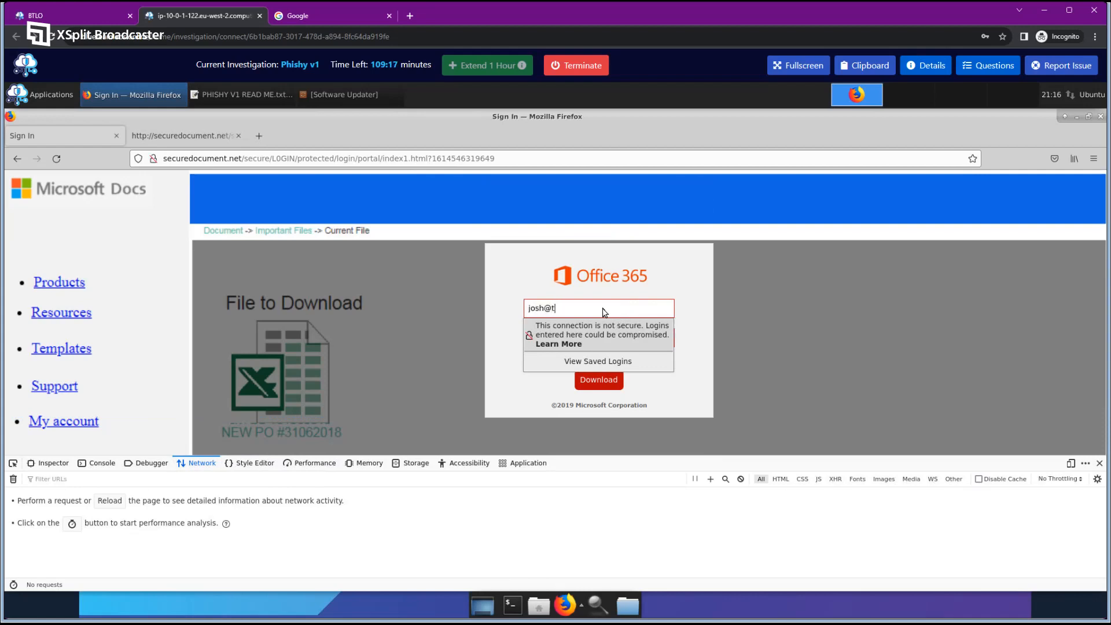
{"action": "type", "text": "josh@test.co.uk"}
{"action": "key", "text": "Tab"}
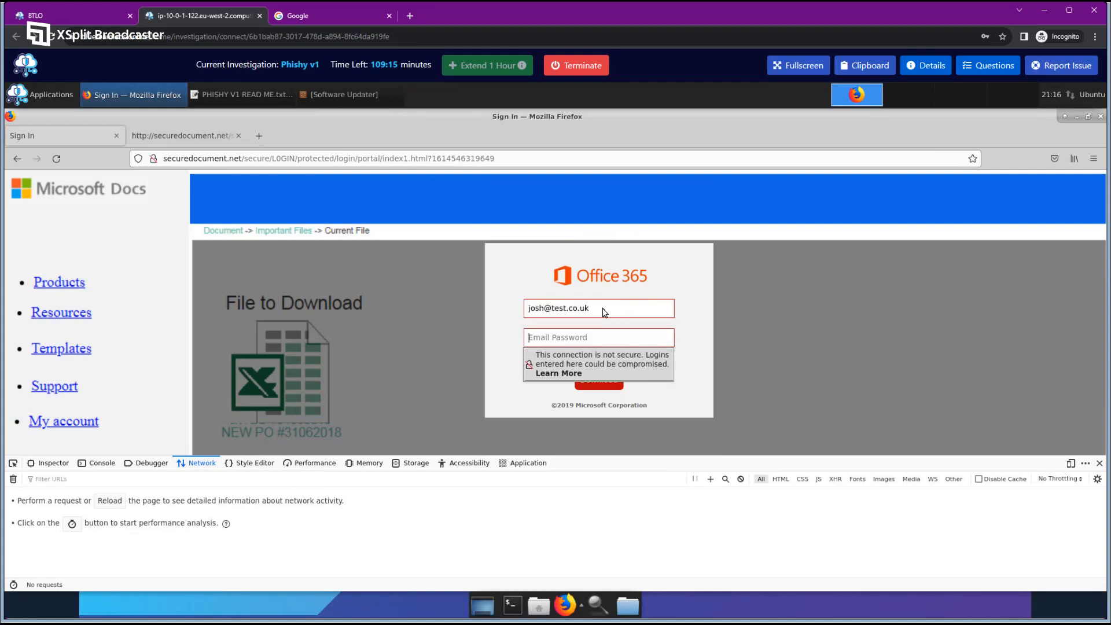
{"action": "type", "text": "***"}
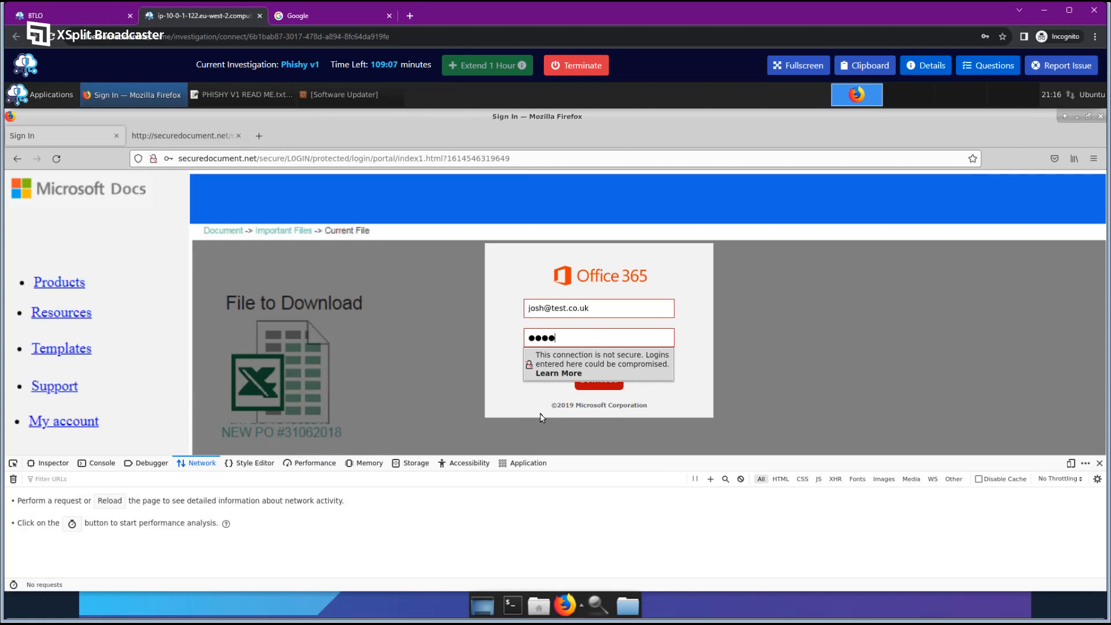
{"action": "left_click", "coordinate": [601, 387]}
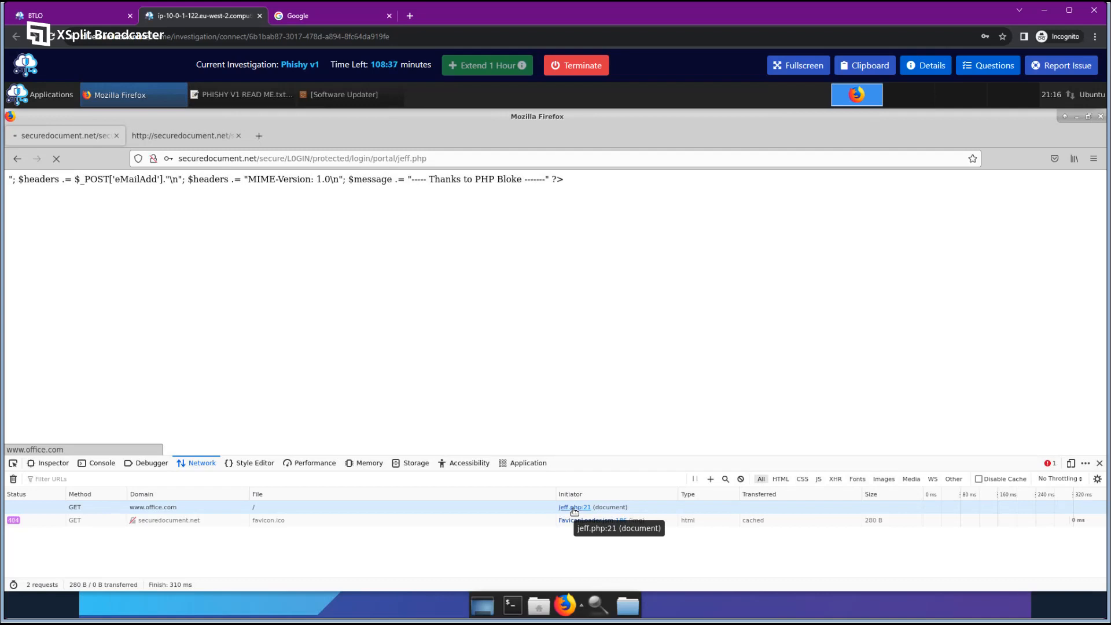
Show the lab questions and scroll down to the php page and domain questions.
{"action": "left_click", "coordinate": [988, 65]}
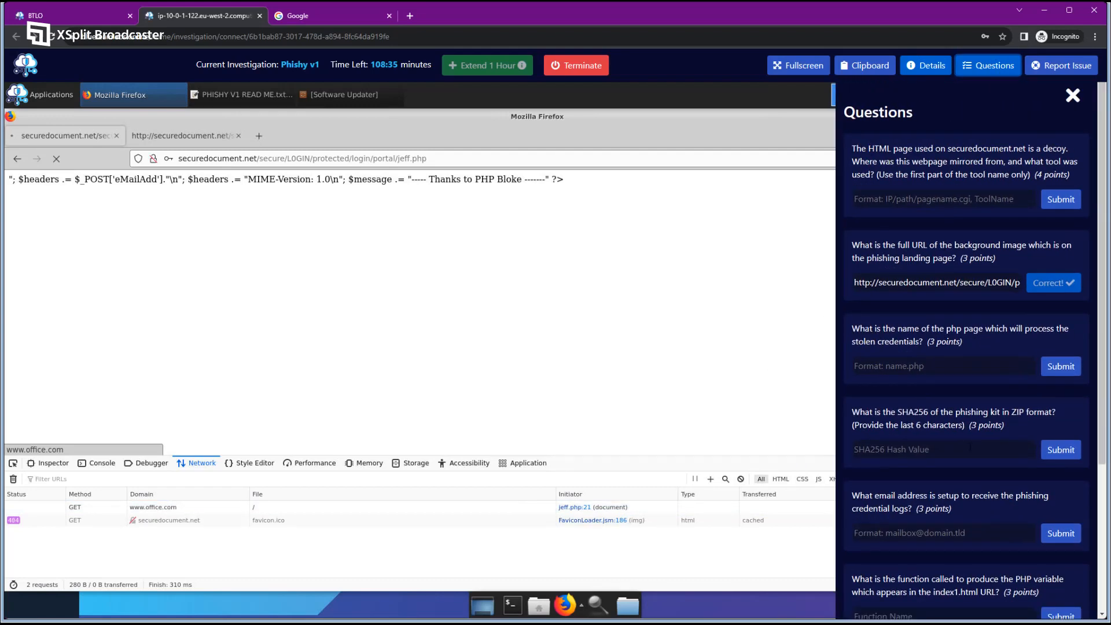
{"action": "scroll", "coordinate": [970, 447], "scroll_direction": "down", "scroll_amount": 4}
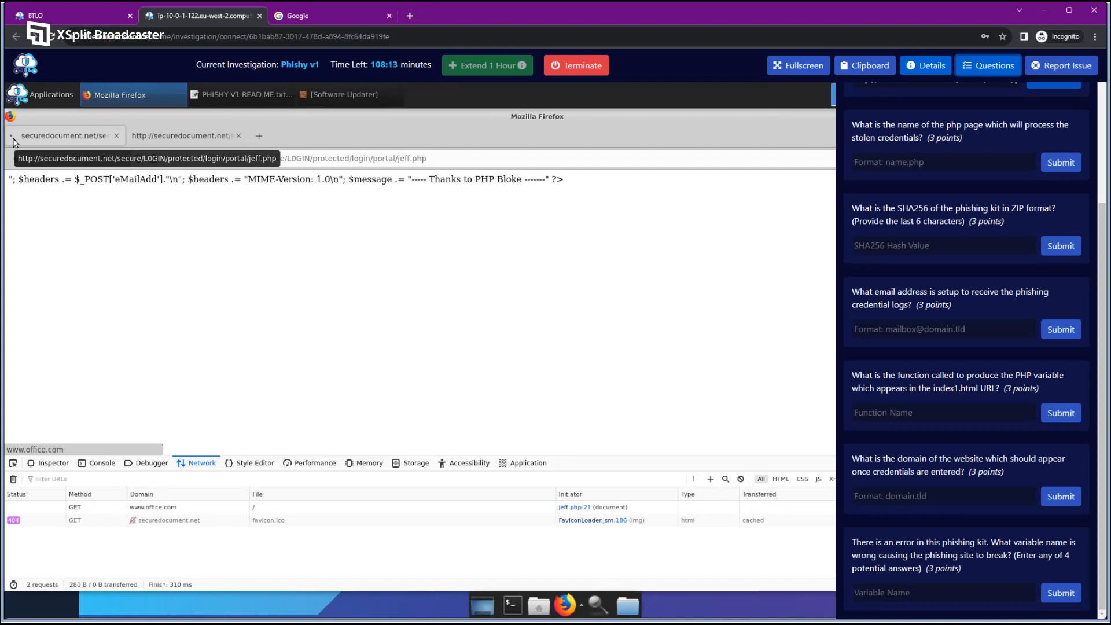
Answer the post-login domain question with office.com and note the timed-out office.com page.
{"action": "left_click", "coordinate": [935, 495]}
{"action": "type", "text": "office"}
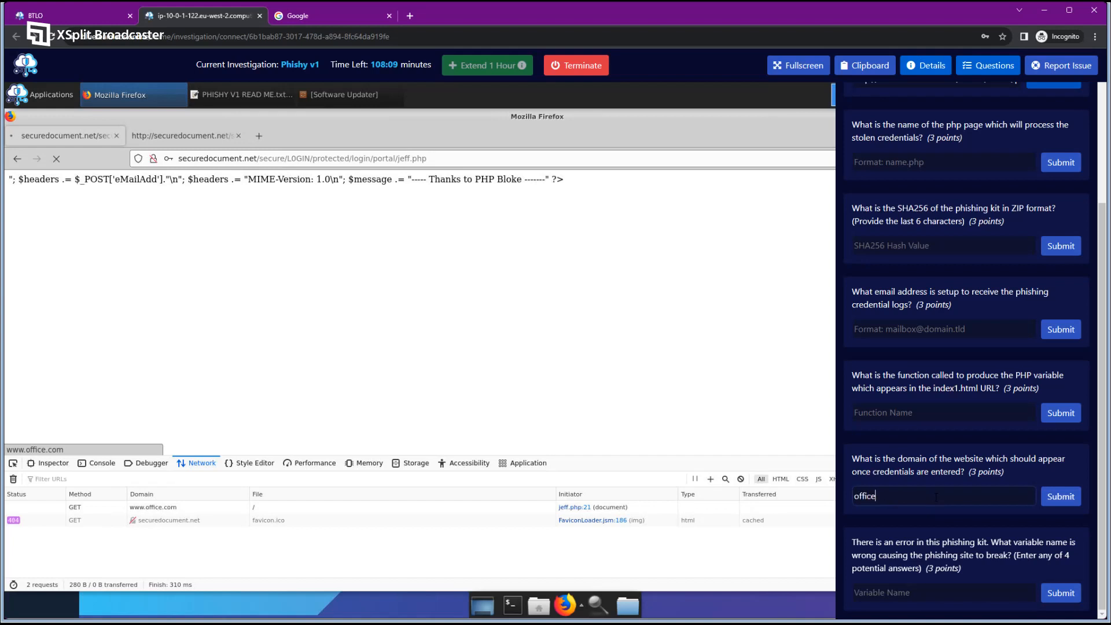
{"action": "type", "text": ".com"}
{"action": "key", "text": "Return"}
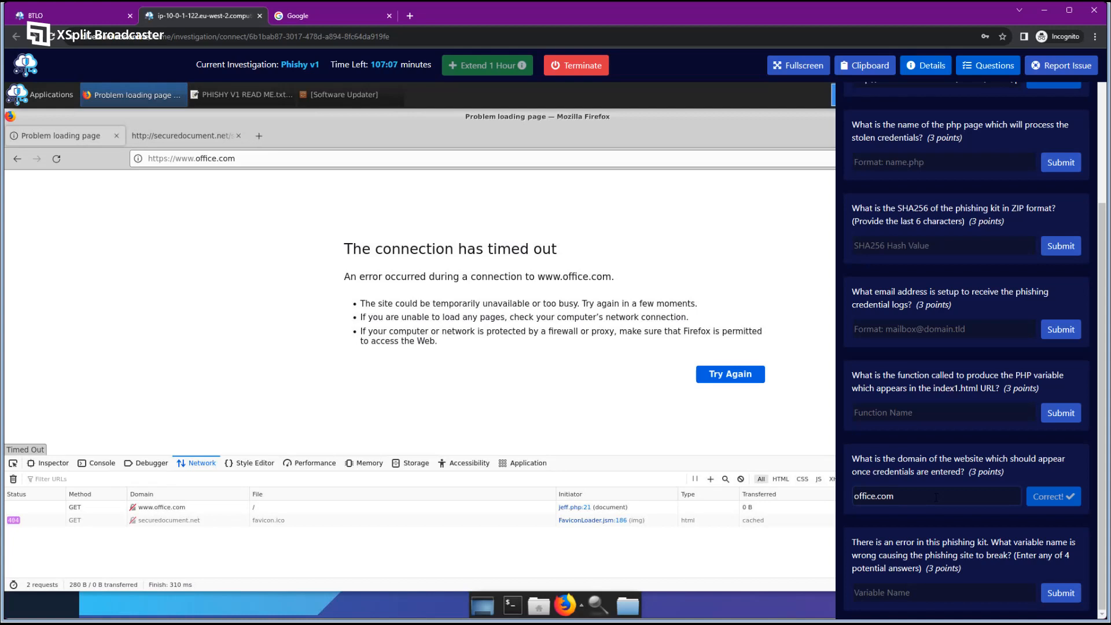
{"action": "left_click_drag", "start_coordinate": [345, 250], "coordinate": [577, 249]}
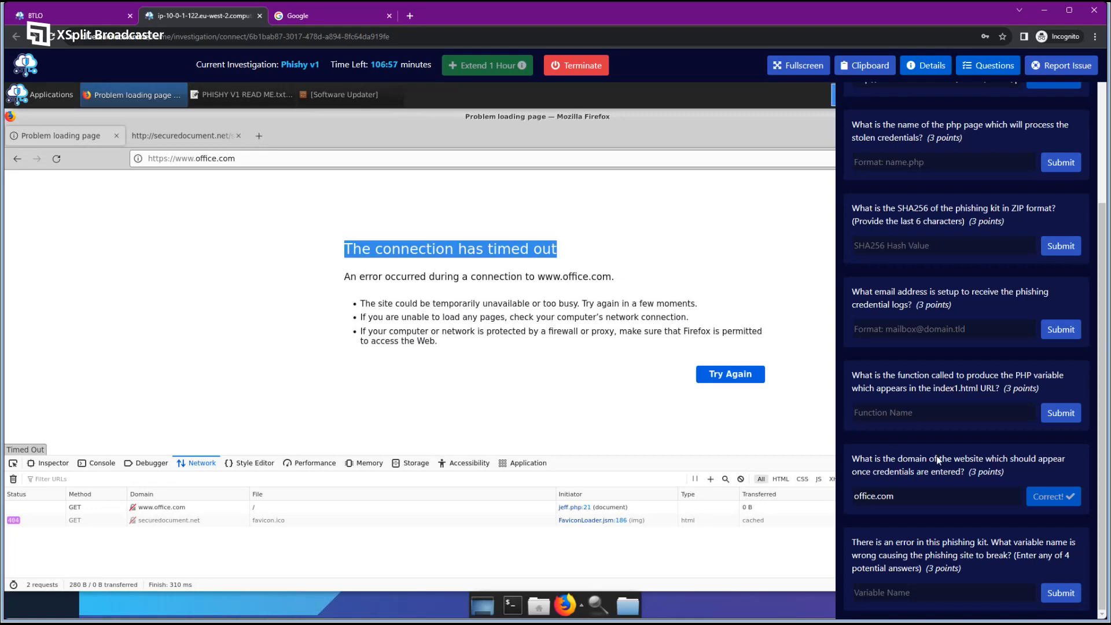
{"action": "scroll", "coordinate": [935, 397], "scroll_direction": "up", "scroll_amount": 5}
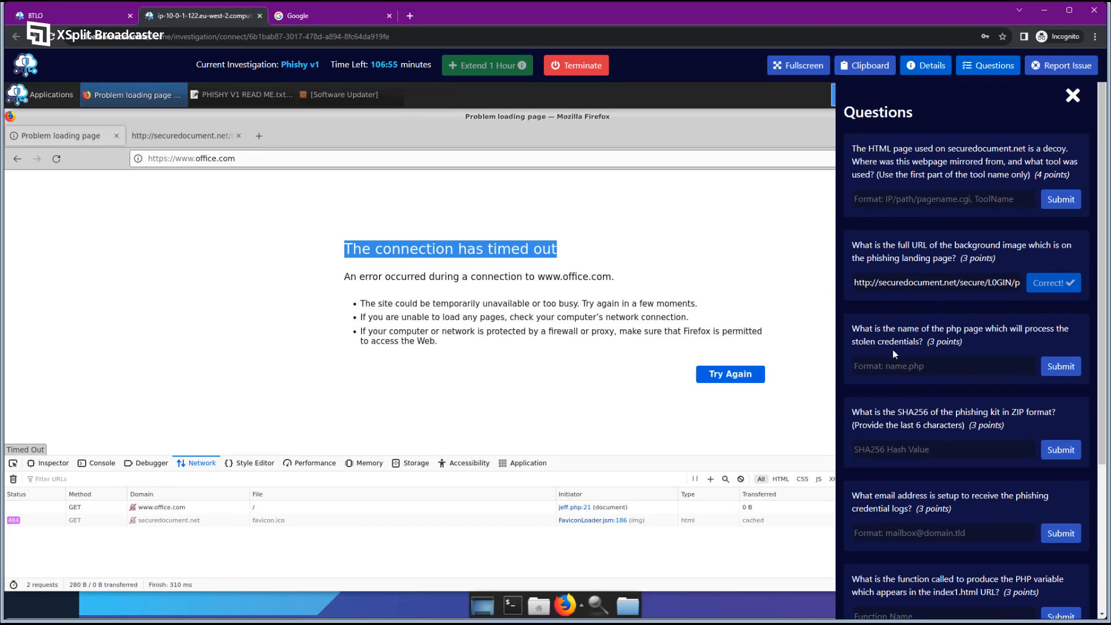
Back in index1.html's source, highlight line 12's jeff.php form action and post method.
{"action": "scroll", "coordinate": [907, 386], "scroll_direction": "down", "scroll_amount": 5}
{"action": "scroll", "coordinate": [925, 364], "scroll_direction": "up", "scroll_amount": 5}
{"action": "left_click", "coordinate": [949, 364]}
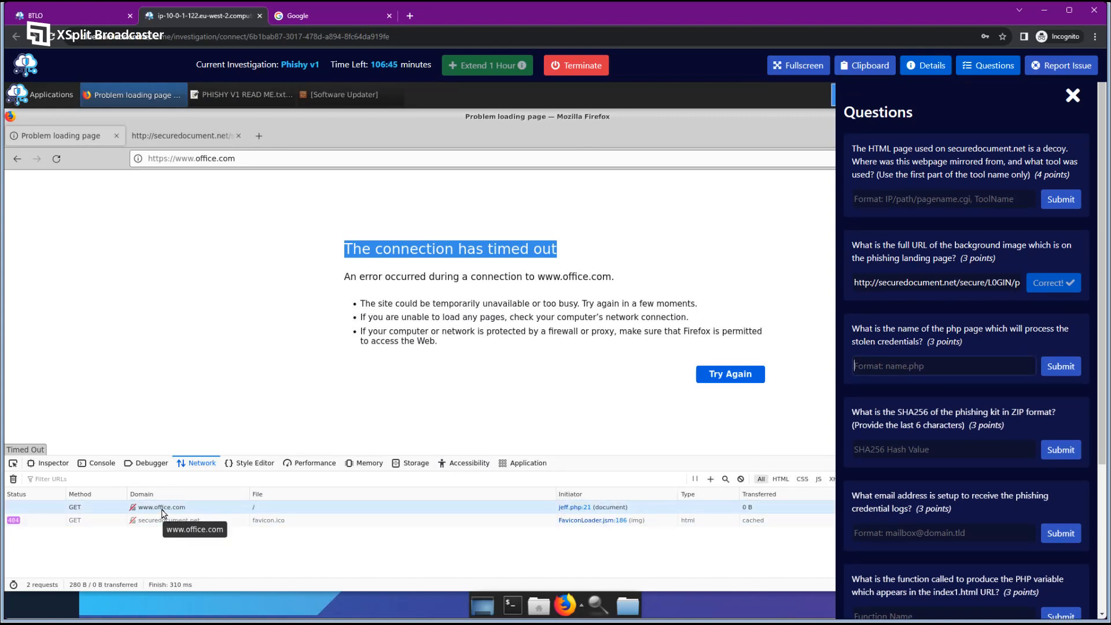
{"action": "left_click", "coordinate": [179, 136]}
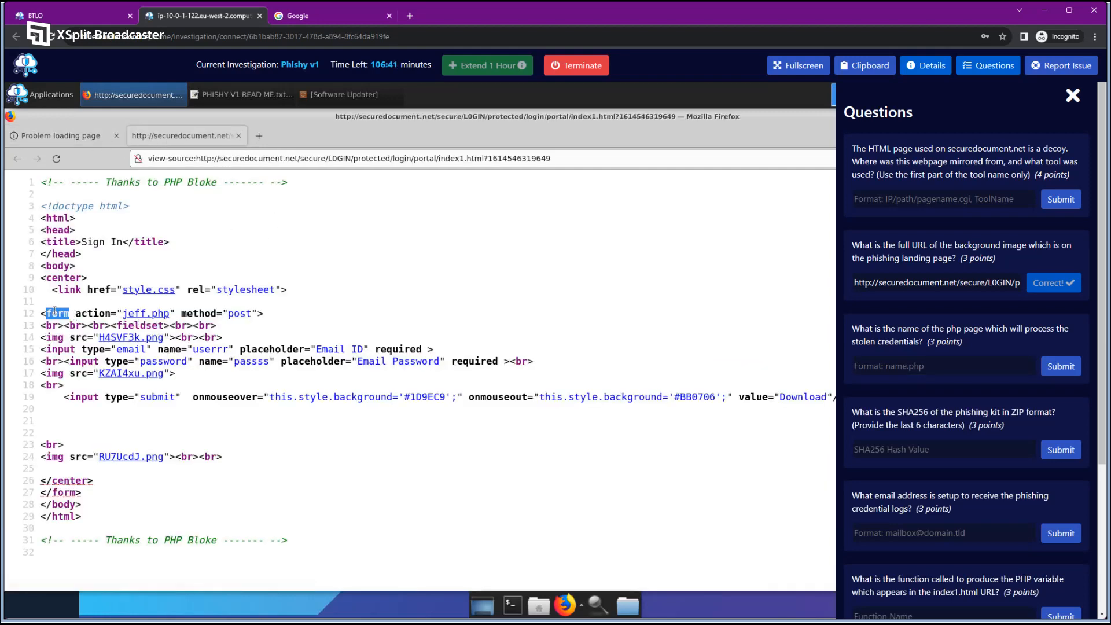
{"action": "left_click_drag", "start_coordinate": [46, 313], "coordinate": [113, 313]}
{"action": "left_click", "coordinate": [257, 327]}
{"action": "left_click_drag", "start_coordinate": [186, 313], "coordinate": [255, 313]}
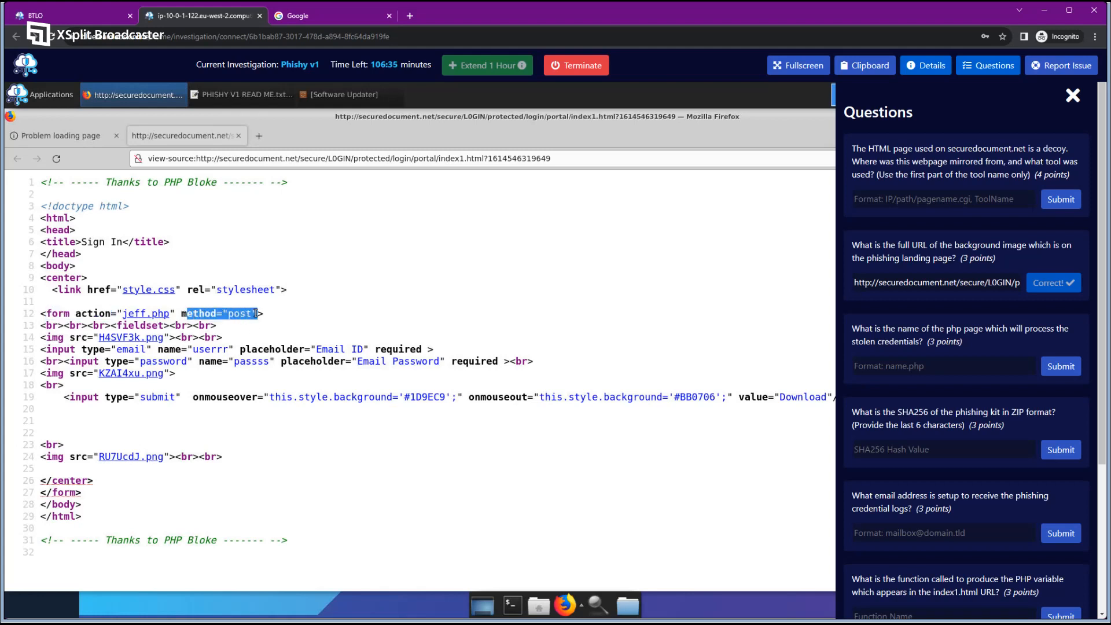
{"action": "left_click", "coordinate": [176, 316]}
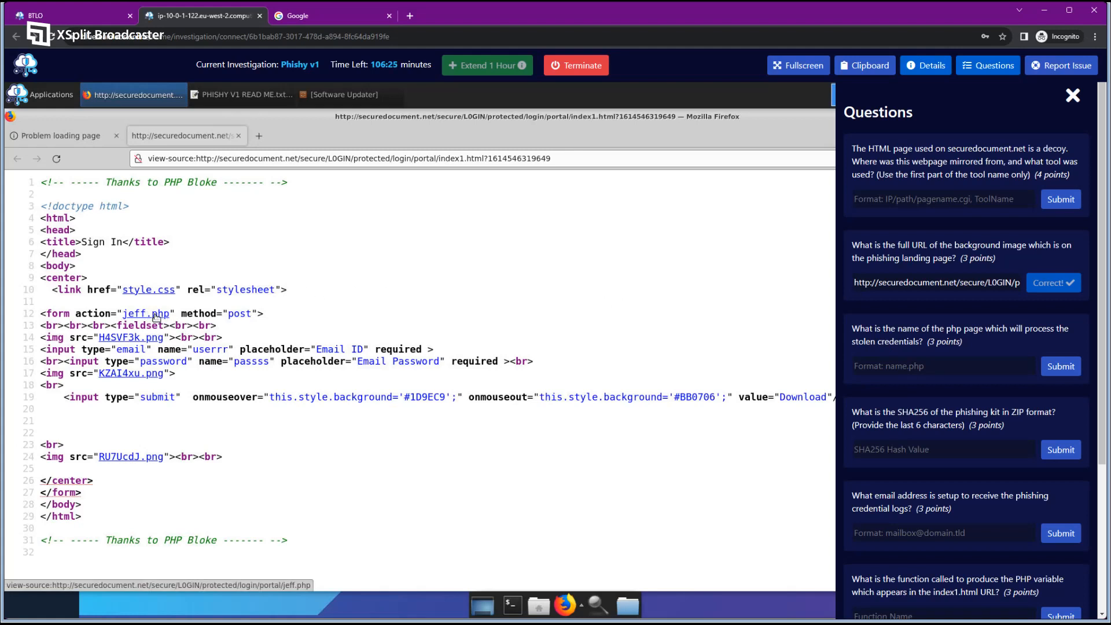
Open jeff.php's source in a new tab from the form action link and switch to it.
{"action": "left_click_drag", "start_coordinate": [197, 157], "coordinate": [140, 156]}
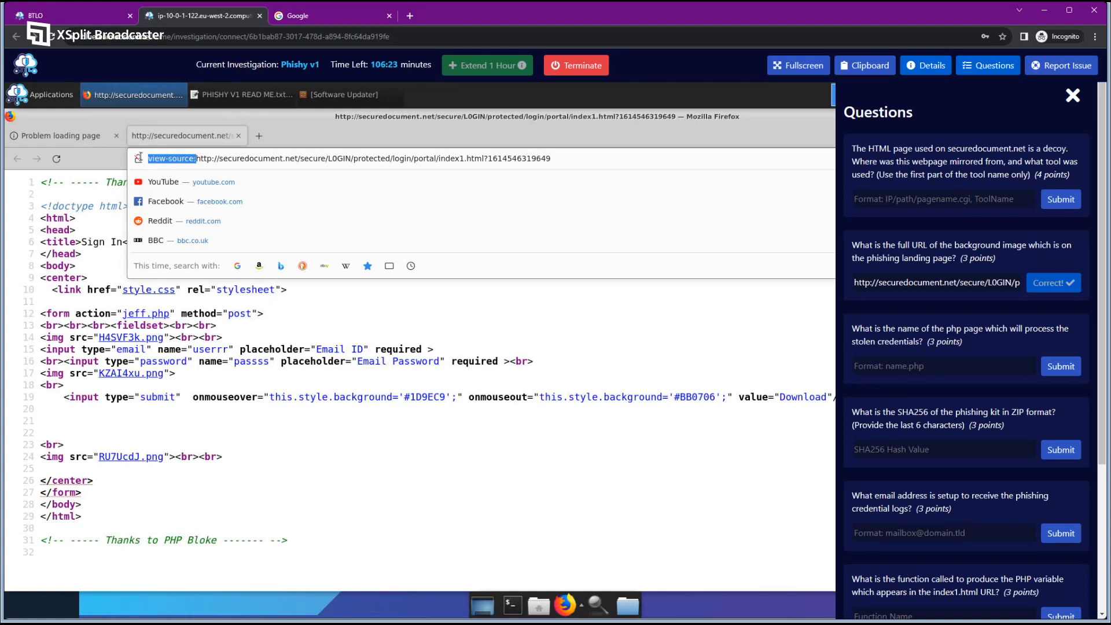
{"action": "left_click", "coordinate": [369, 294]}
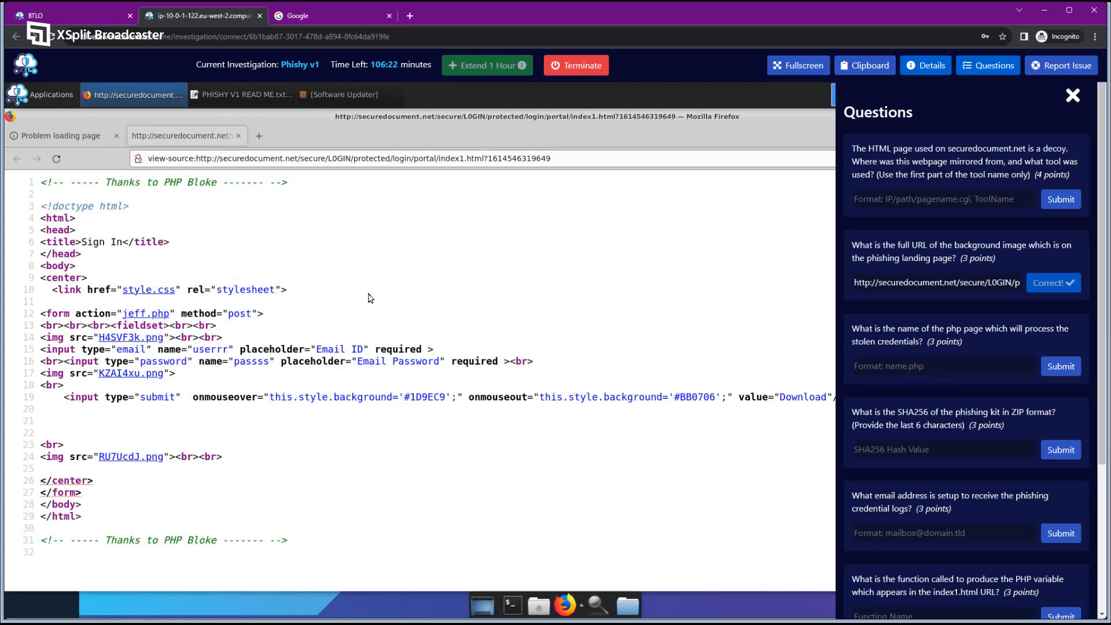
{"action": "middle_click", "coordinate": [152, 315]}
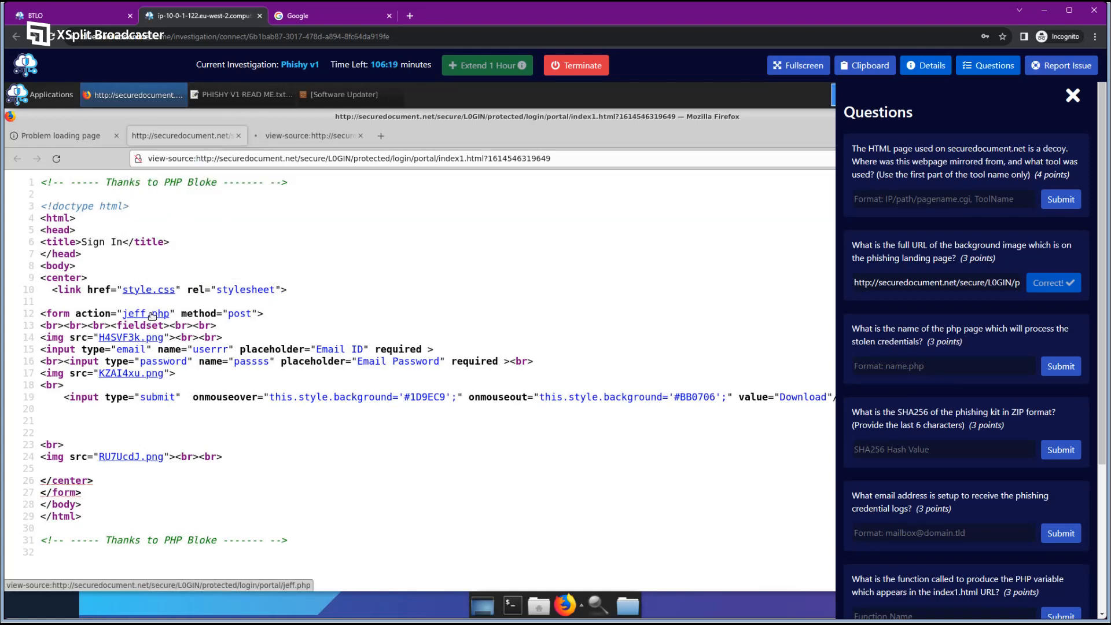
{"action": "left_click", "coordinate": [299, 145]}
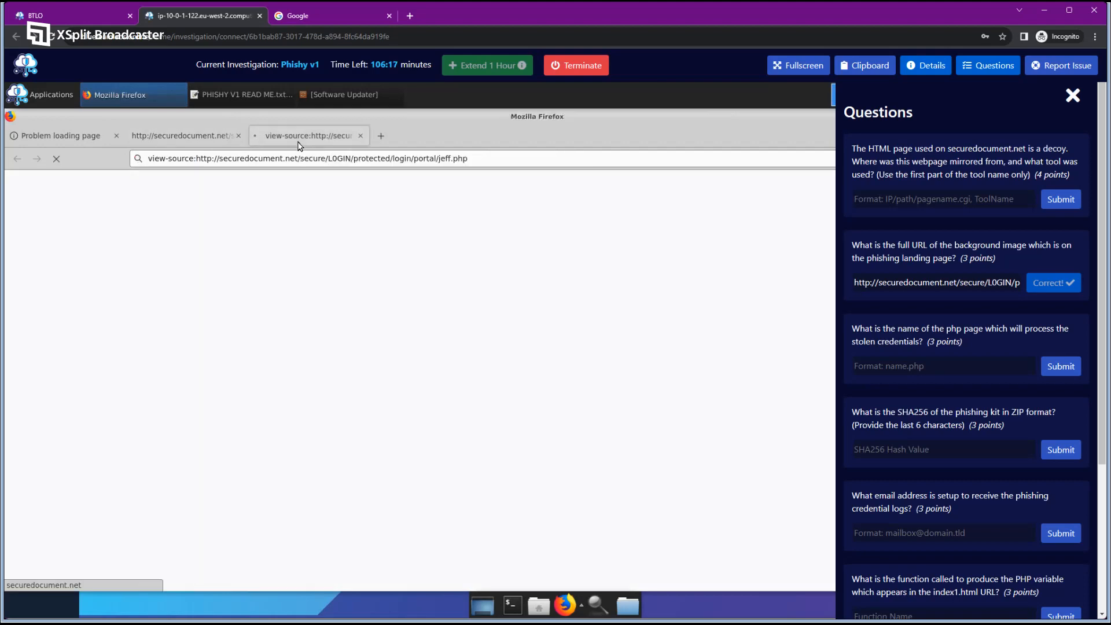
Enter jeff.php as the credential-processing PHP page answer and submit it.
{"action": "left_click_drag", "start_coordinate": [196, 161], "coordinate": [100, 163]}
{"action": "left_click", "coordinate": [316, 319]}
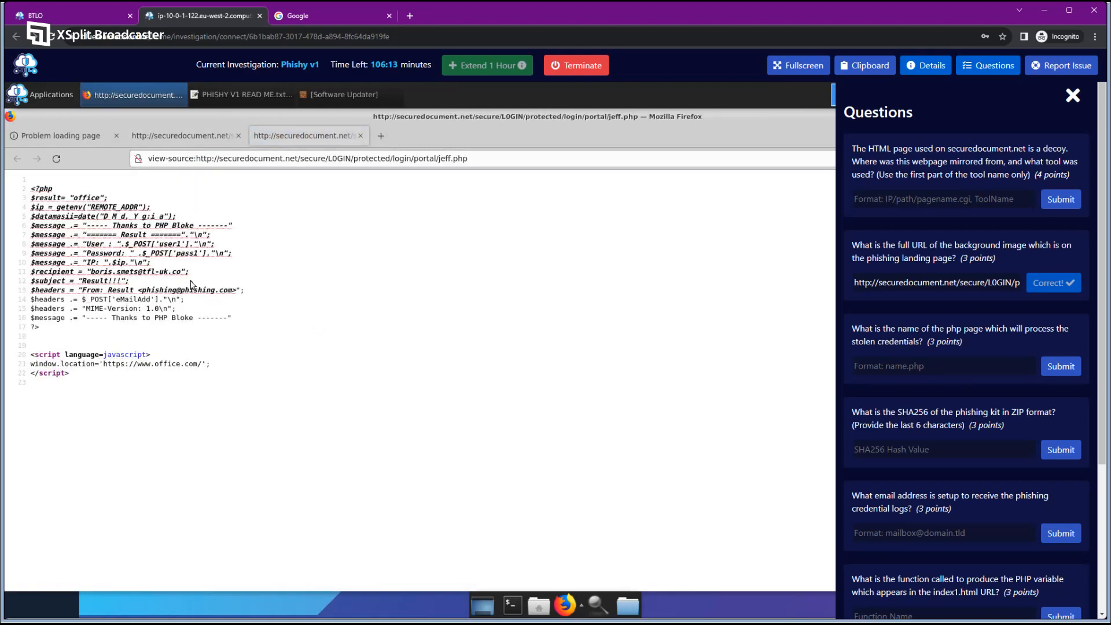
{"action": "scroll", "coordinate": [191, 284], "scroll_direction": "up", "scroll_amount": 6}
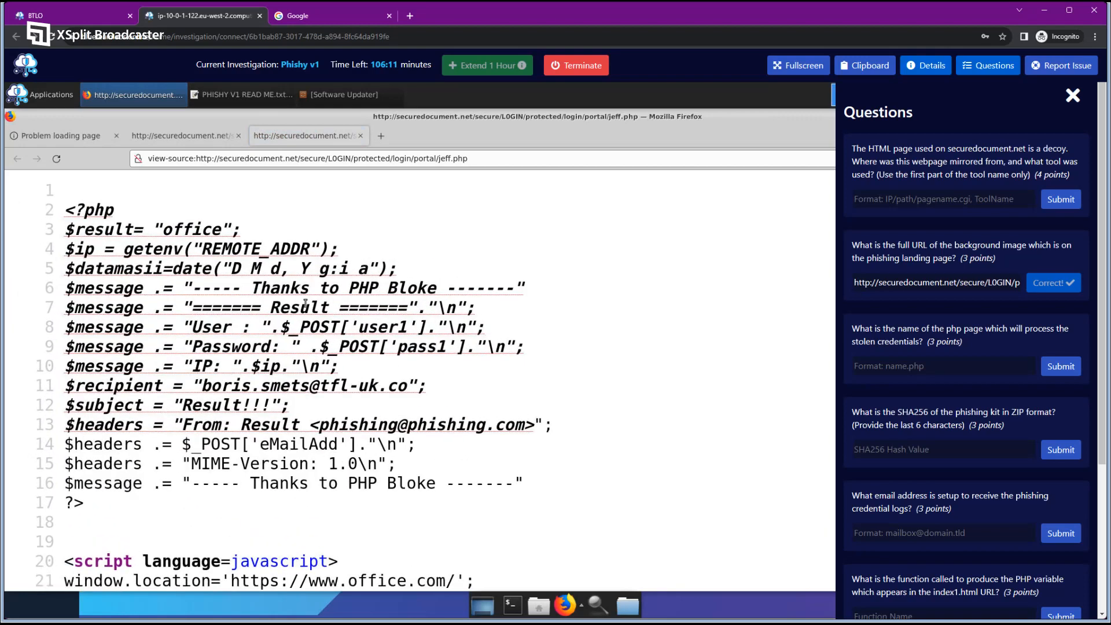
{"action": "scroll", "coordinate": [306, 303], "scroll_direction": "down", "scroll_amount": 1}
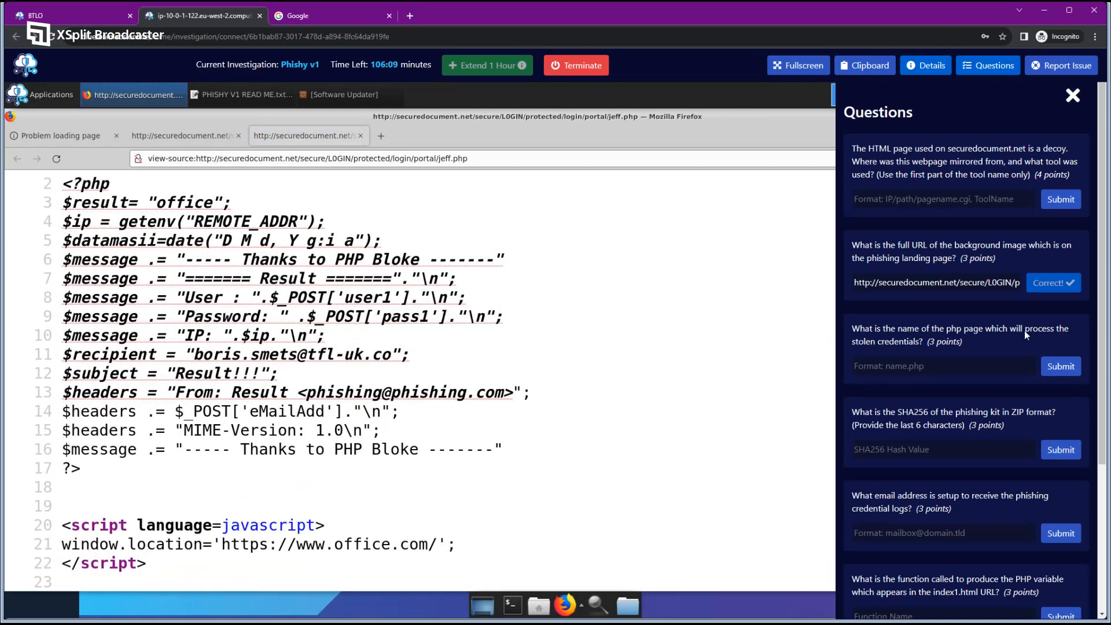
{"action": "left_click", "coordinate": [946, 366]}
{"action": "type", "text": "jeff.php"}
{"action": "key", "text": "Return"}
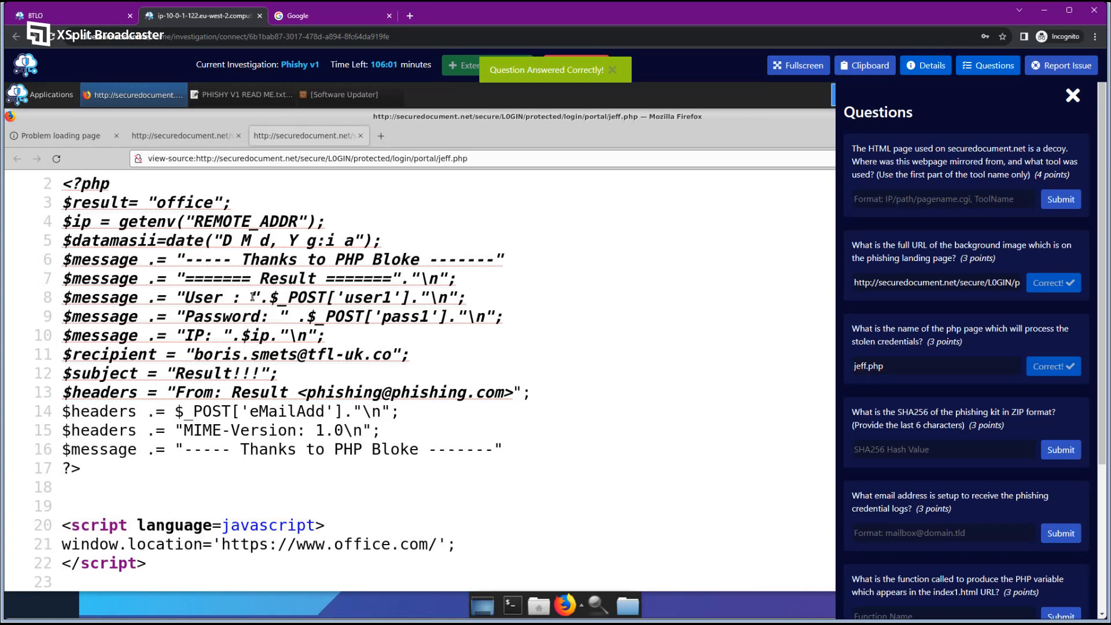
{"action": "scroll", "coordinate": [253, 297], "scroll_direction": "up", "scroll_amount": 1}
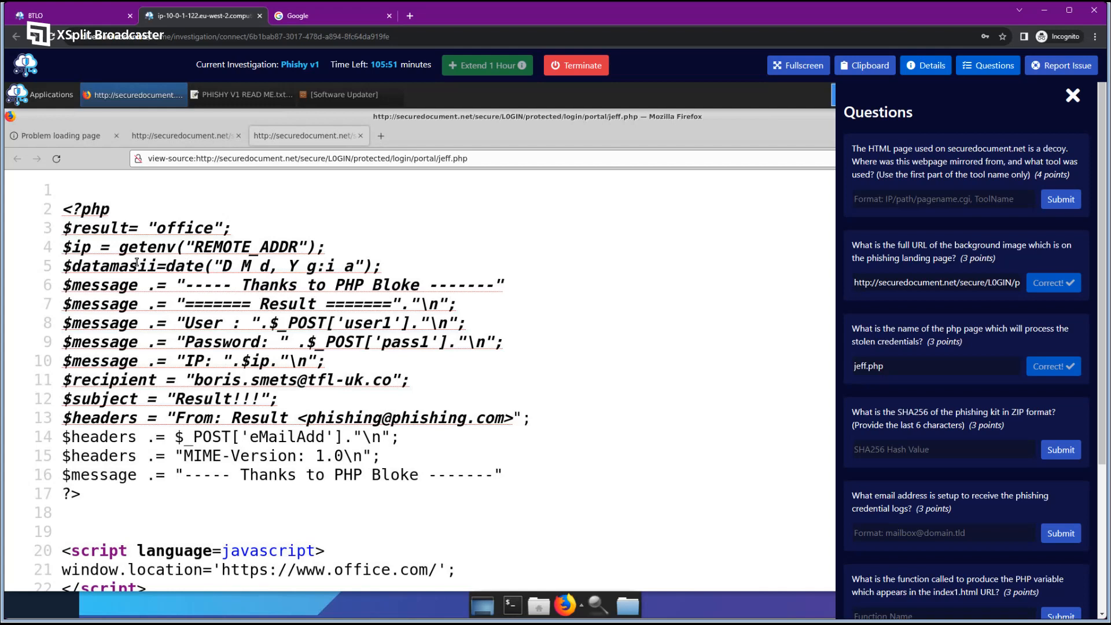
{"action": "left_click_drag", "start_coordinate": [119, 247], "coordinate": [146, 247]}
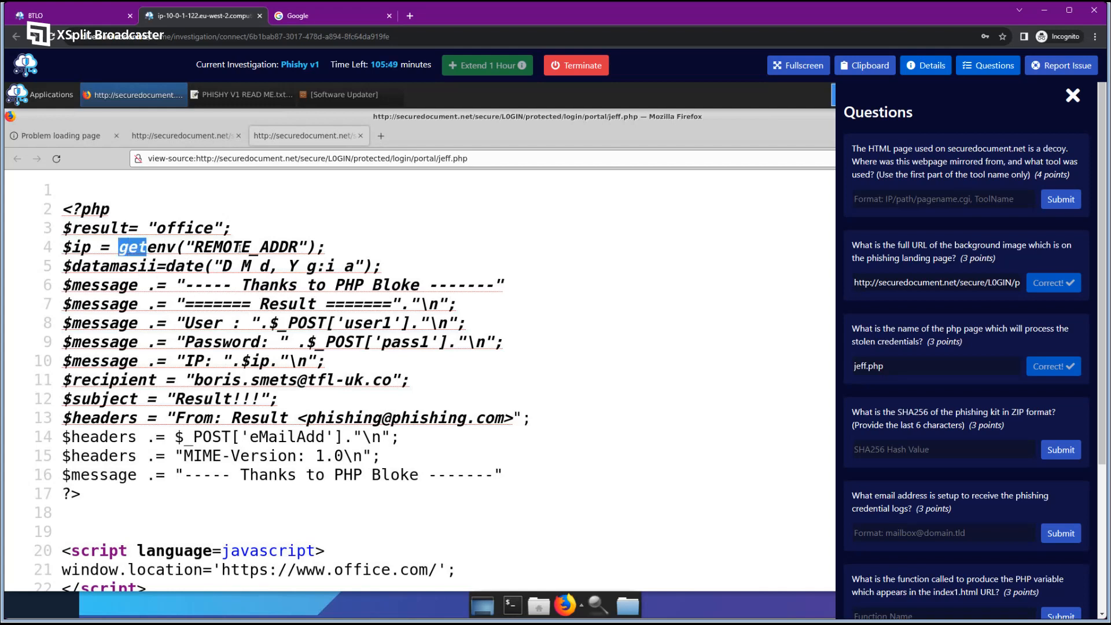
{"action": "left_click_drag", "start_coordinate": [239, 247], "coordinate": [327, 251]}
{"action": "left_click", "coordinate": [306, 248]}
{"action": "left_click_drag", "start_coordinate": [126, 247], "coordinate": [309, 247]}
{"action": "left_click", "coordinate": [122, 247]}
{"action": "left_click", "coordinate": [211, 271]}
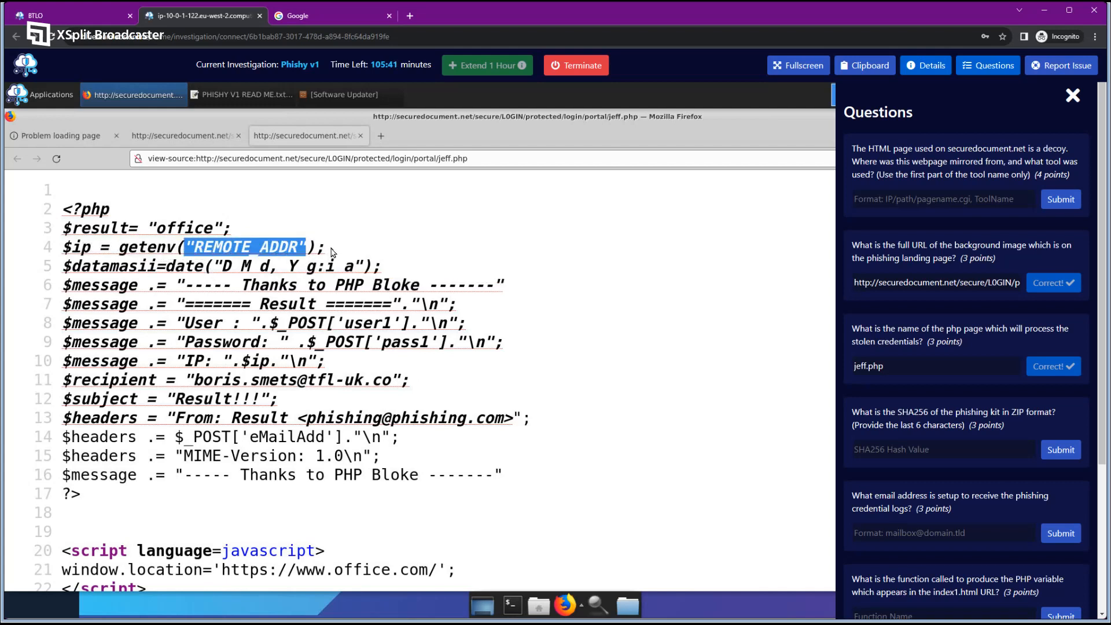
{"action": "left_click", "coordinate": [331, 252]}
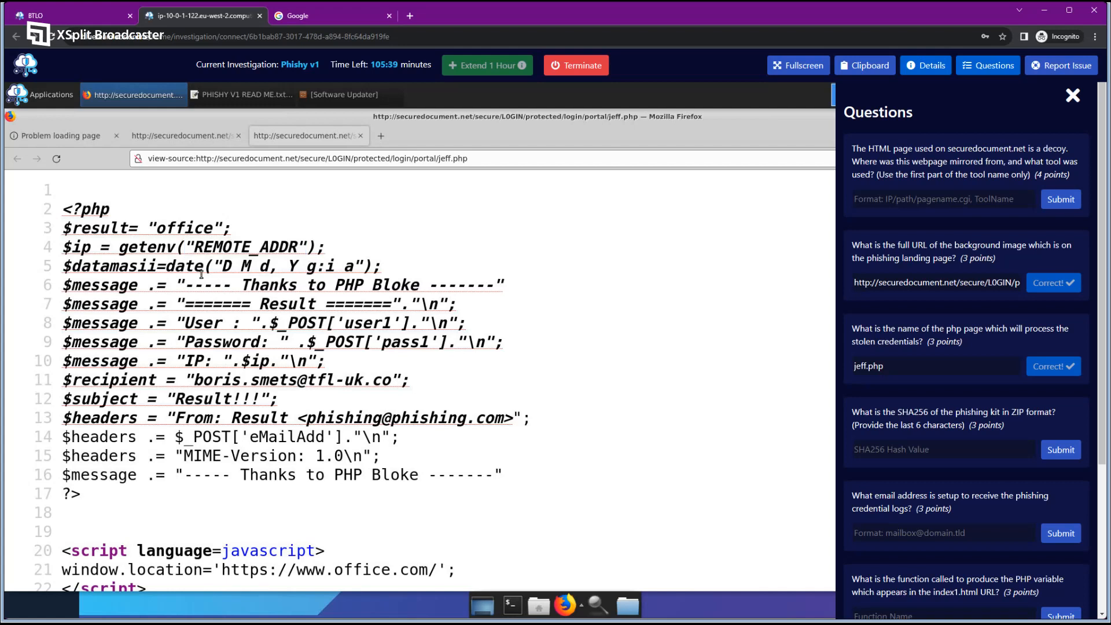
{"action": "left_click_drag", "start_coordinate": [166, 267], "coordinate": [382, 268]}
{"action": "left_click", "coordinate": [384, 293]}
{"action": "left_click_drag", "start_coordinate": [184, 323], "coordinate": [466, 323]}
{"action": "left_click_drag", "start_coordinate": [184, 341], "coordinate": [504, 342]}
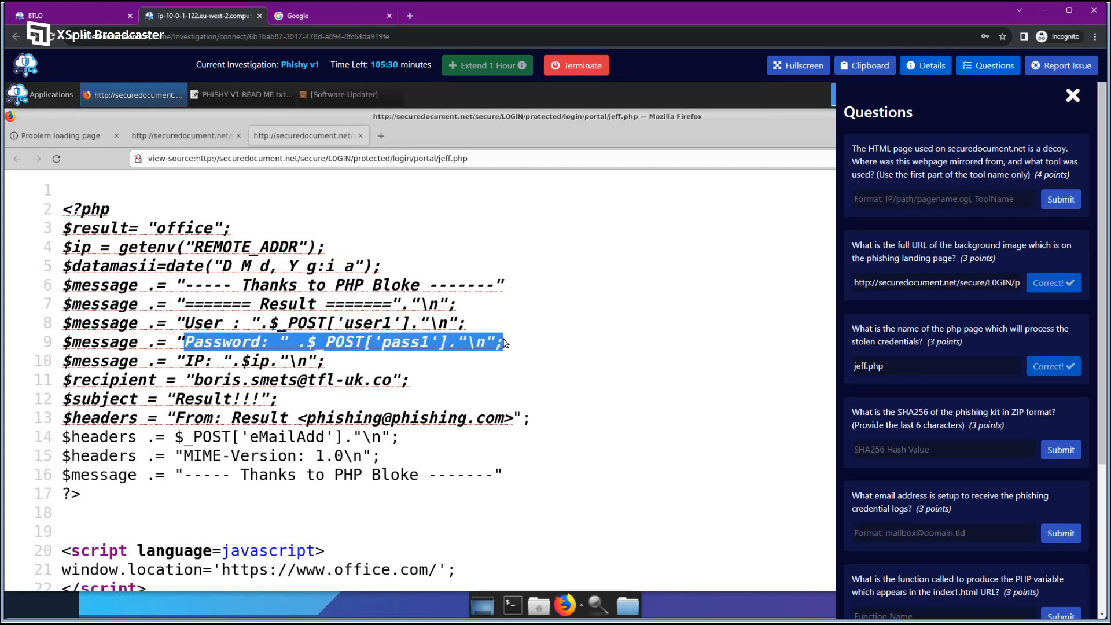
{"action": "left_click", "coordinate": [329, 326]}
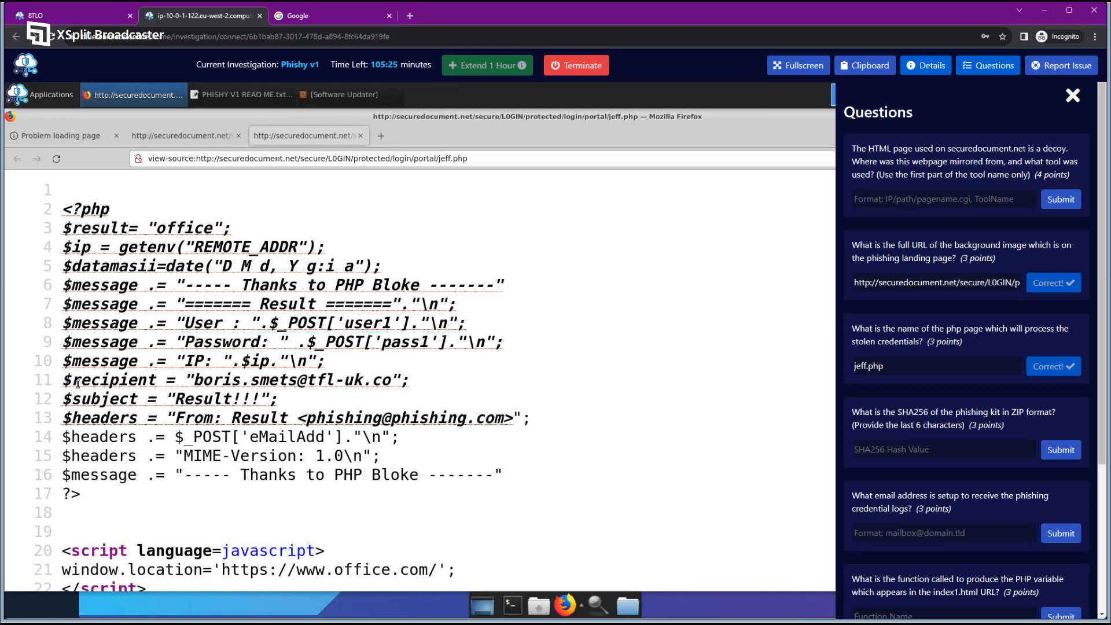
{"action": "left_click_drag", "start_coordinate": [80, 379], "coordinate": [157, 400]}
{"action": "left_click_drag", "start_coordinate": [90, 418], "coordinate": [159, 425]}
{"action": "left_click", "coordinate": [151, 443]}
{"action": "scroll", "coordinate": [946, 419], "scroll_direction": "down", "scroll_amount": 2}
{"action": "left_click_drag", "start_coordinate": [854, 392], "coordinate": [968, 401]}
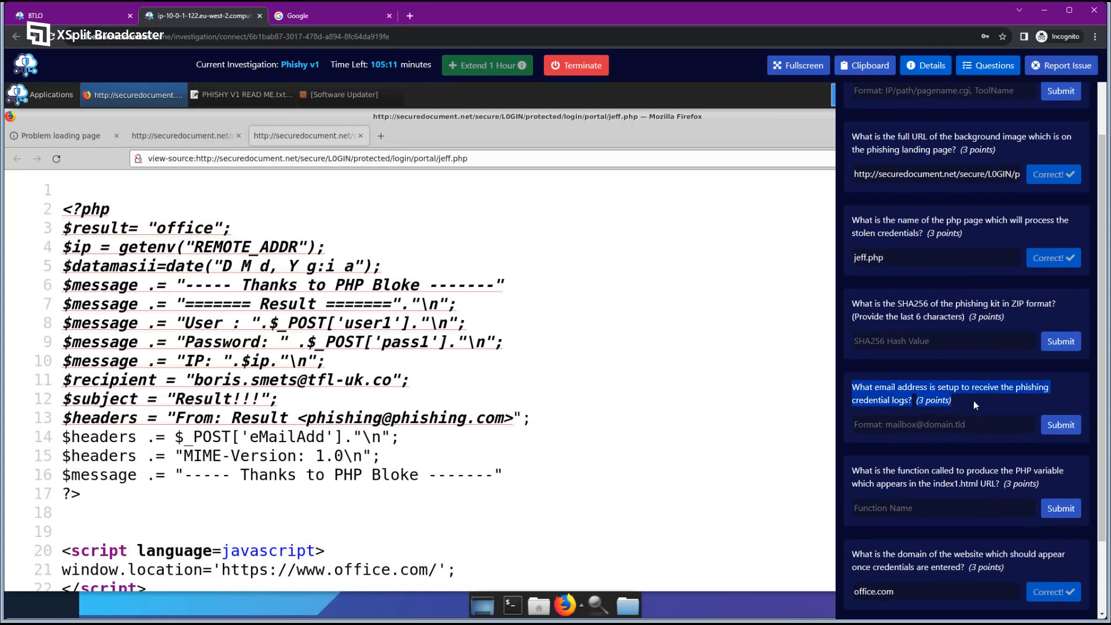
{"action": "left_click", "coordinate": [973, 402]}
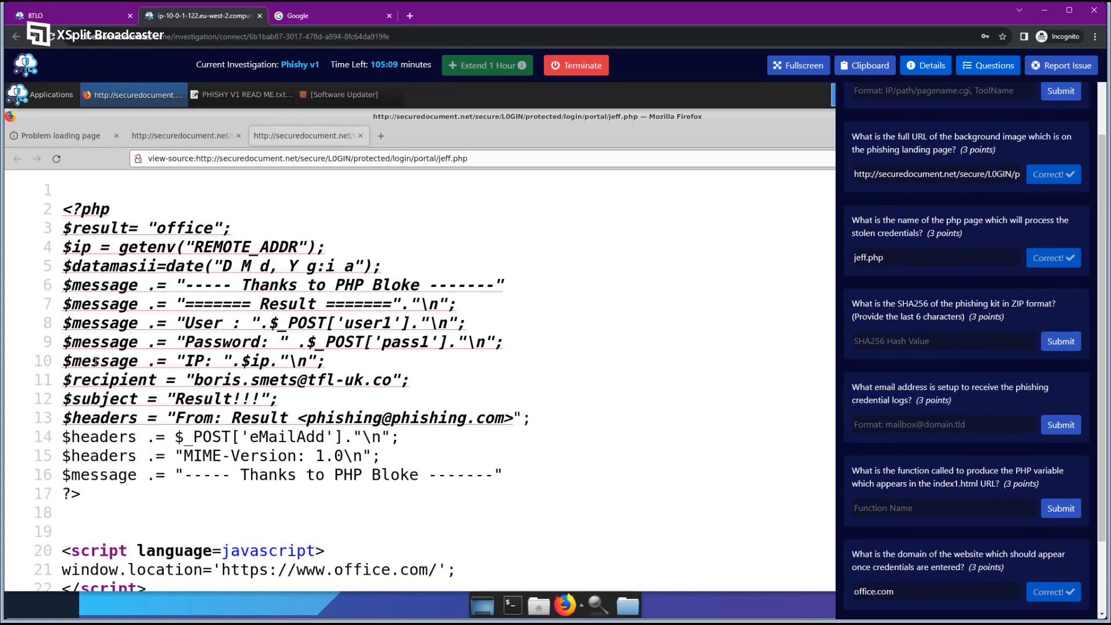
{"action": "left_click_drag", "start_coordinate": [65, 379], "coordinate": [160, 380]}
{"action": "left_click", "coordinate": [159, 380]}
{"action": "left_click_drag", "start_coordinate": [194, 381], "coordinate": [303, 379]}
{"action": "left_click", "coordinate": [306, 379]}
{"action": "left_click_drag", "start_coordinate": [194, 380], "coordinate": [393, 380]}
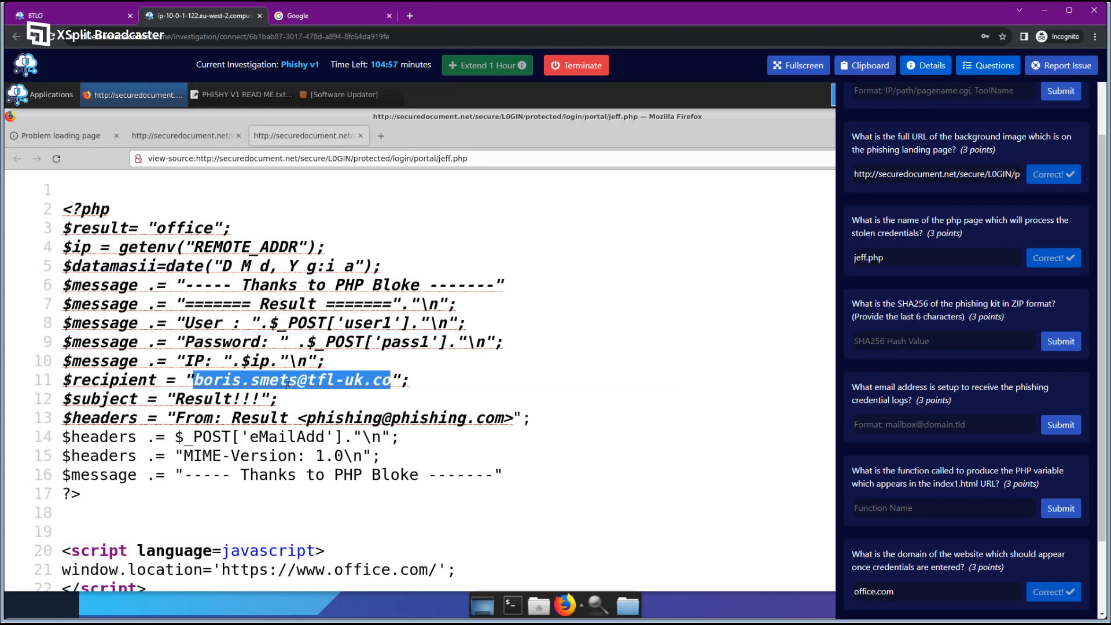
{"action": "left_click", "coordinate": [300, 419]}
{"action": "left_click_drag", "start_coordinate": [305, 417], "coordinate": [504, 418]}
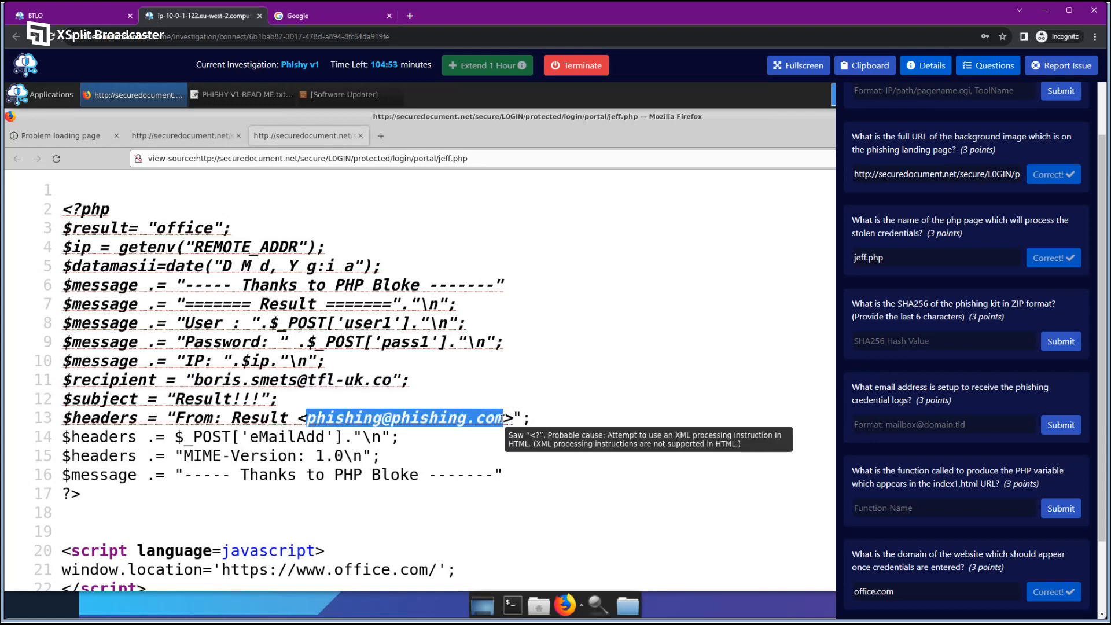
{"action": "left_click", "coordinate": [283, 400]}
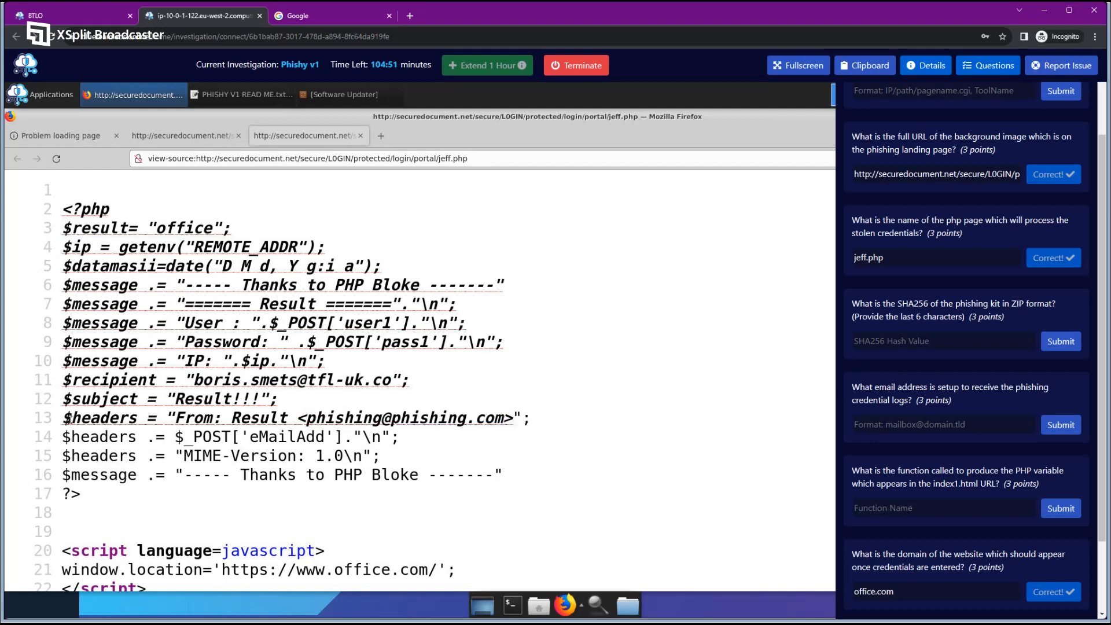
{"action": "left_click_drag", "start_coordinate": [68, 418], "coordinate": [220, 418]}
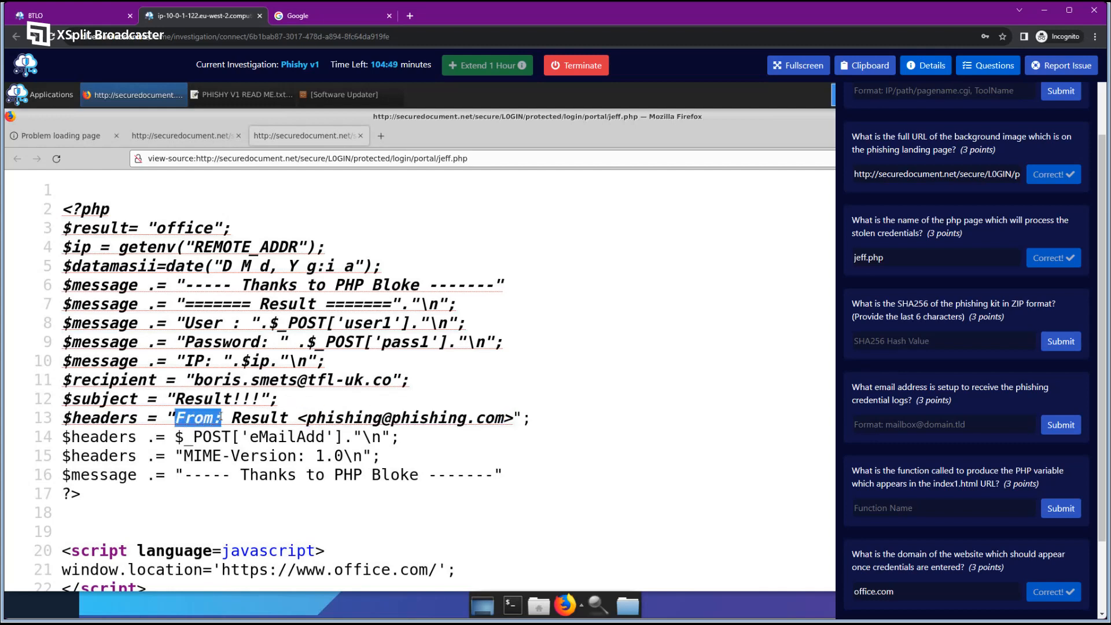
{"action": "left_click", "coordinate": [291, 425]}
{"action": "left_click_drag", "start_coordinate": [231, 417], "coordinate": [512, 418]}
{"action": "left_click", "coordinate": [492, 426]}
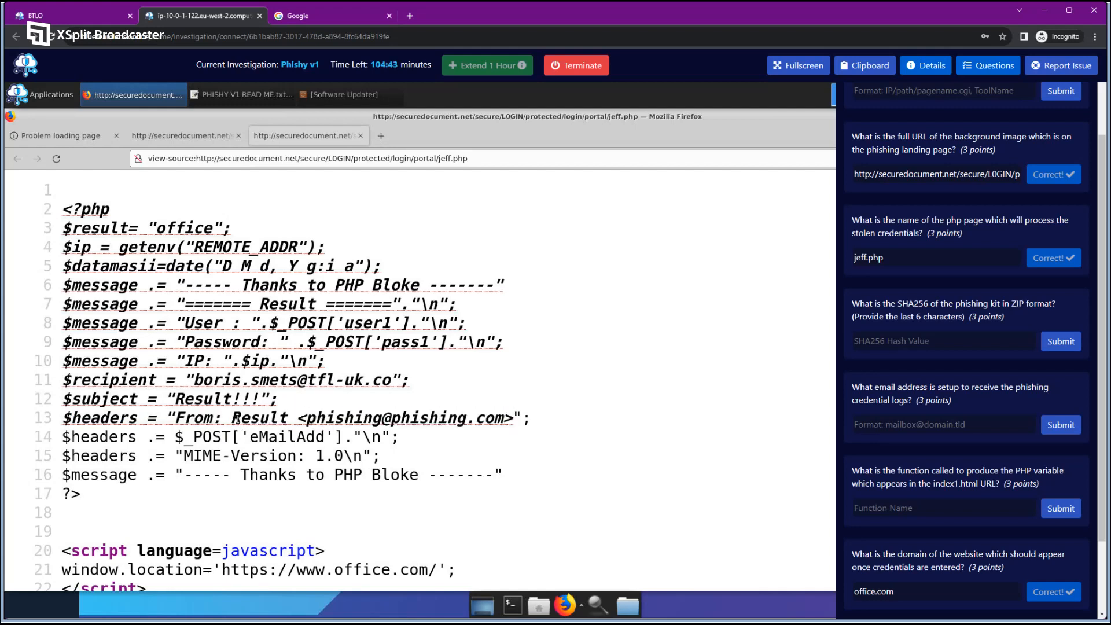
{"action": "left_click_drag", "start_coordinate": [194, 380], "coordinate": [389, 380]}
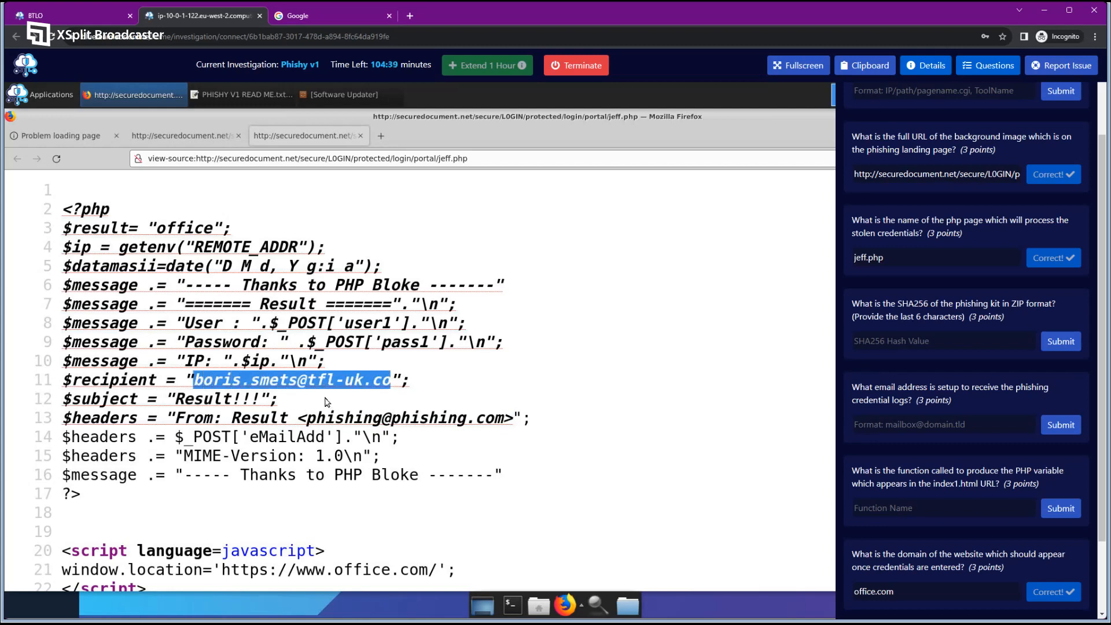
{"action": "left_click", "coordinate": [270, 401]}
{"action": "left_click_drag", "start_coordinate": [176, 396], "coordinate": [262, 398]}
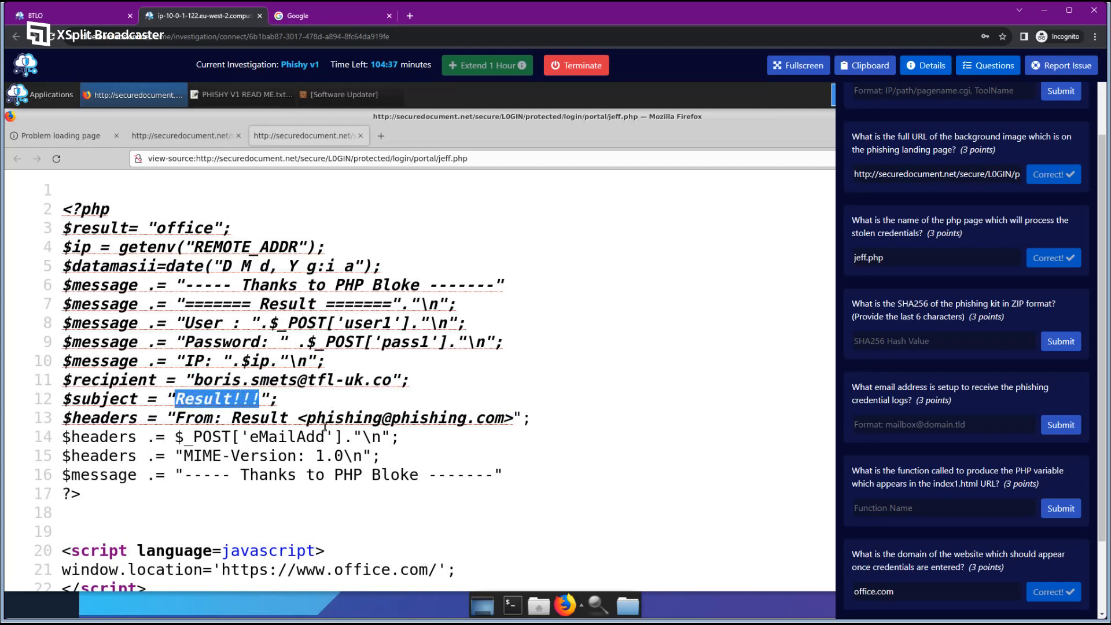
{"action": "left_click", "coordinate": [303, 430]}
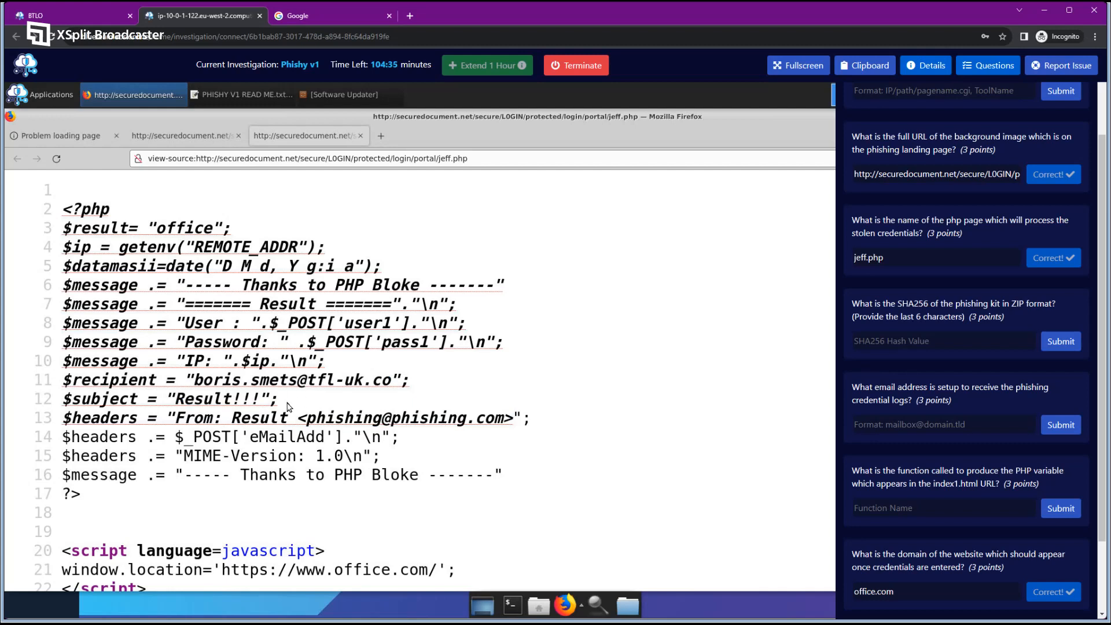
{"action": "double_click", "coordinate": [249, 415]}
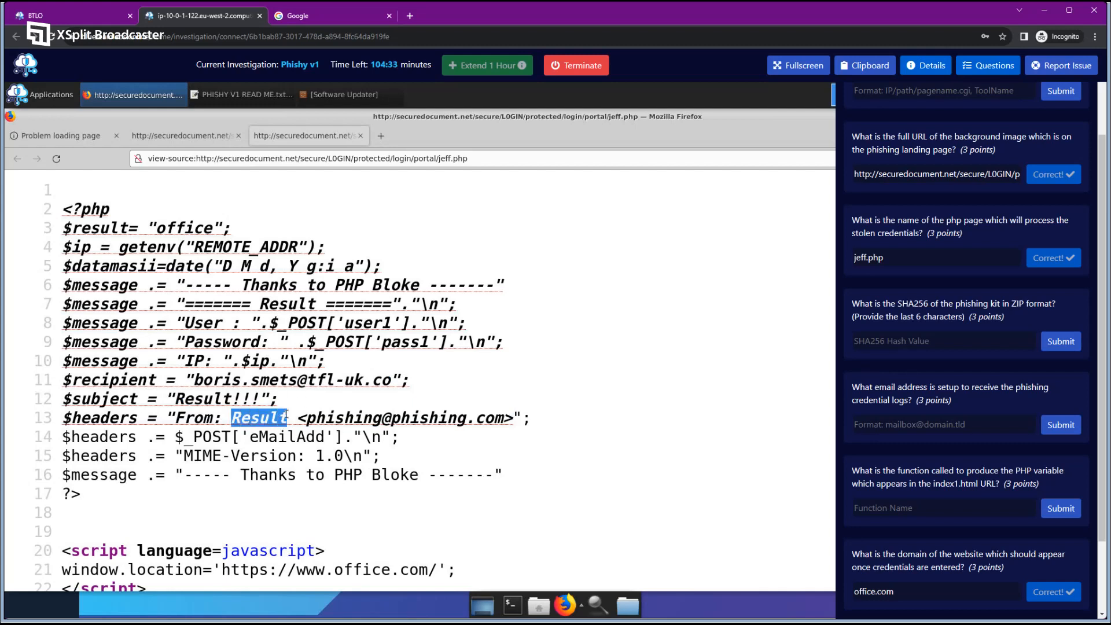
{"action": "left_click_drag", "start_coordinate": [304, 418], "coordinate": [503, 419]}
{"action": "left_click", "coordinate": [374, 415]}
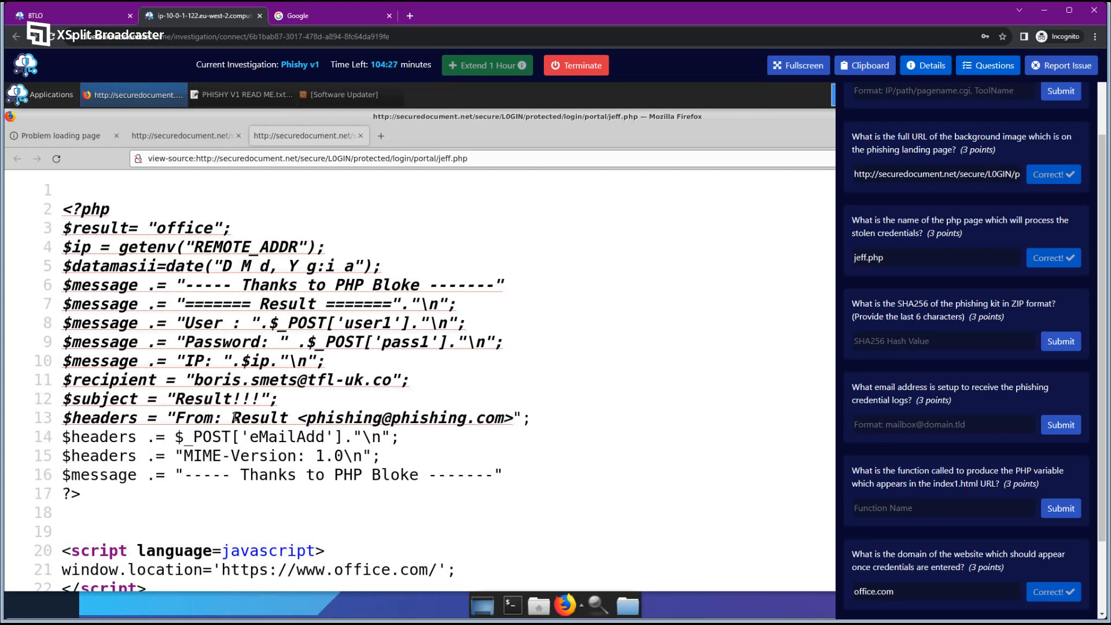
{"action": "double_click", "coordinate": [243, 417]}
{"action": "left_click_drag", "start_coordinate": [307, 418], "coordinate": [393, 419]}
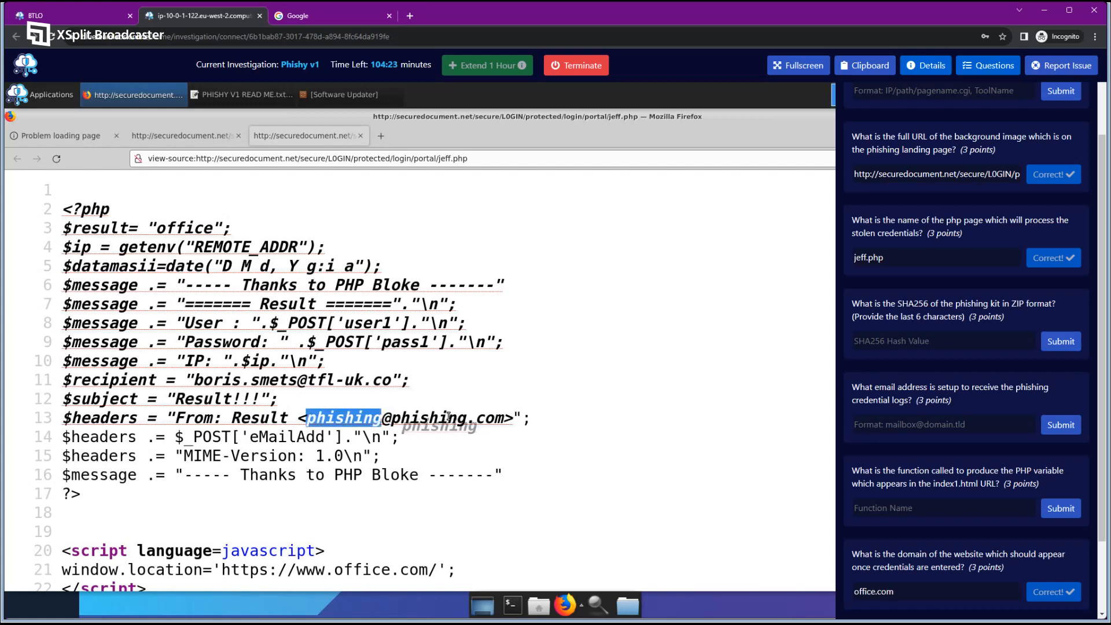
{"action": "left_click", "coordinate": [477, 414]}
{"action": "left_click_drag", "start_coordinate": [513, 417], "coordinate": [176, 417]}
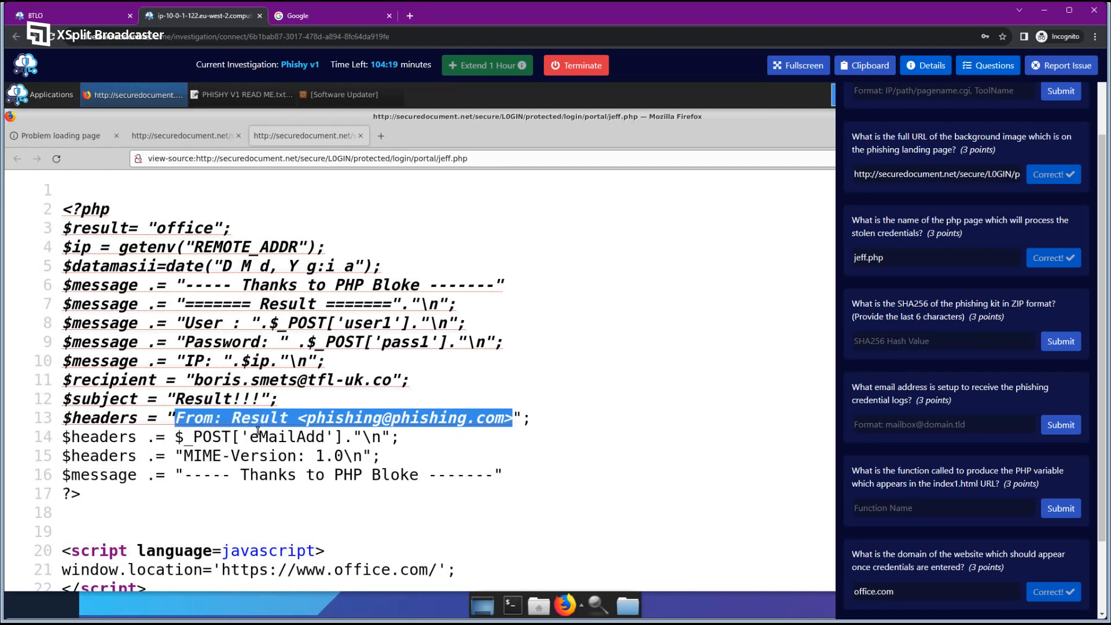
{"action": "left_click", "coordinate": [256, 428]}
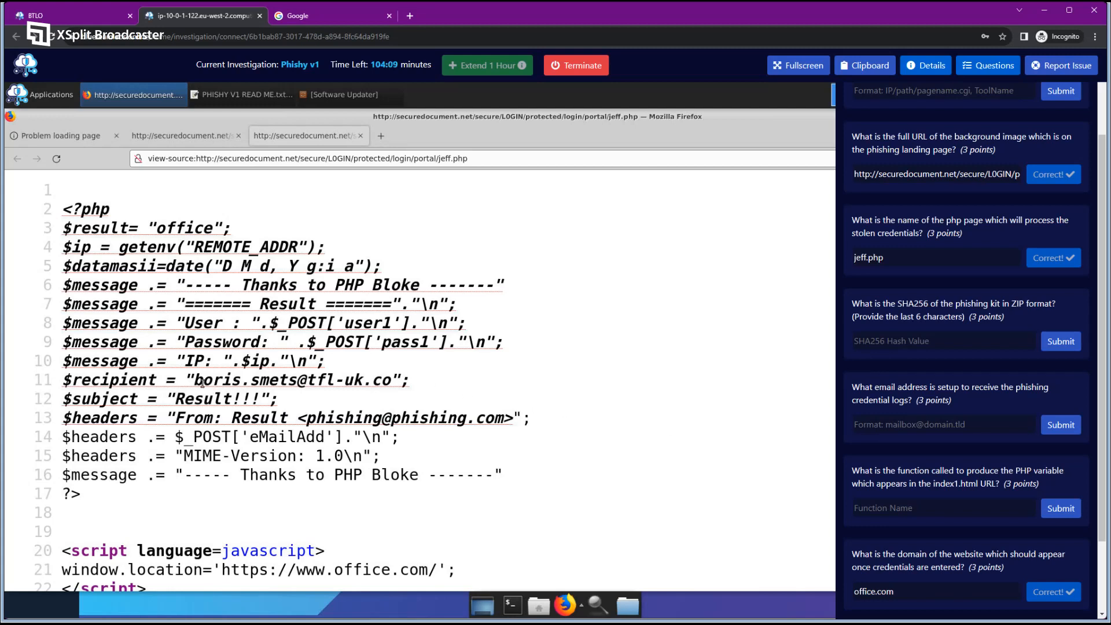
{"action": "left_click_drag", "start_coordinate": [194, 381], "coordinate": [391, 380]}
Copy the $recipient email address from jeff.php and submit it as the credential-log answer.
{"action": "right_click", "coordinate": [363, 380]}
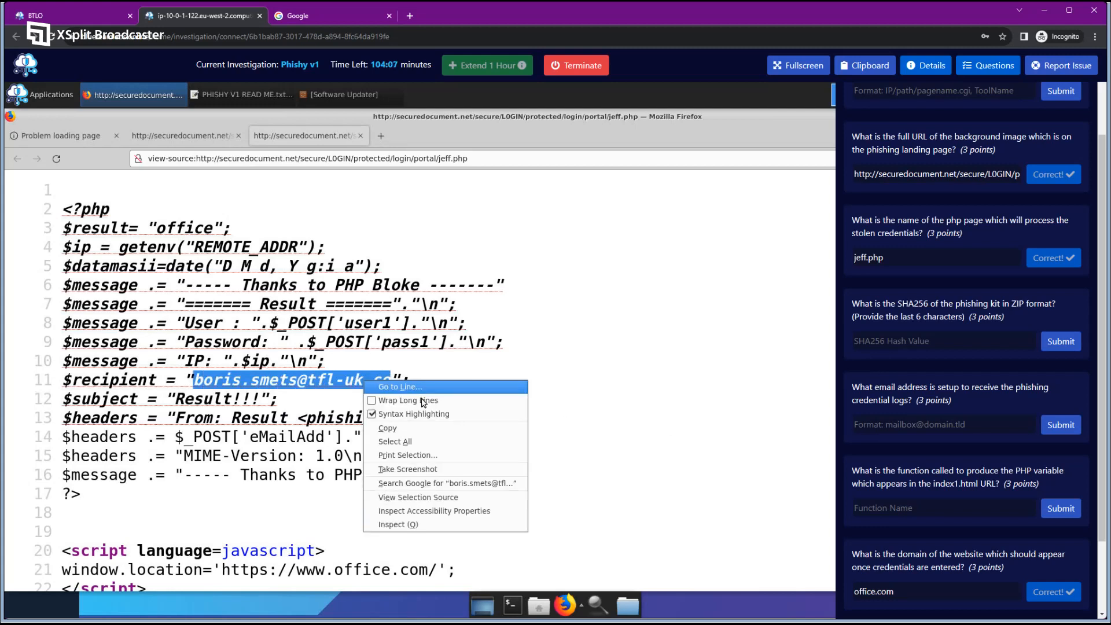
{"action": "left_click", "coordinate": [399, 428]}
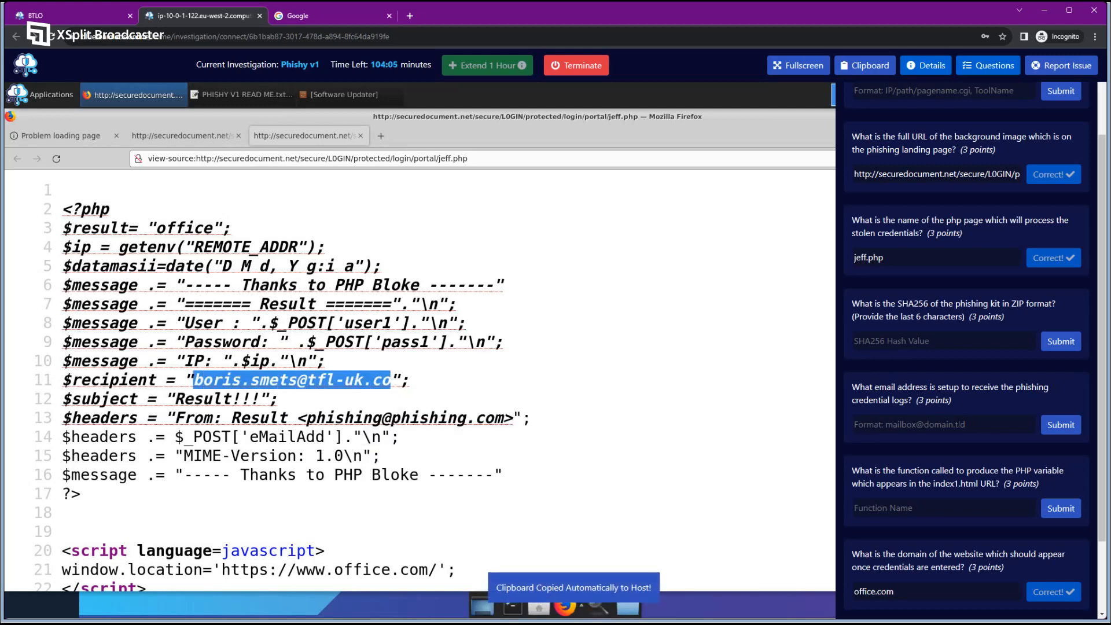
{"action": "left_click", "coordinate": [1006, 424]}
{"action": "key", "text": "ctrl+v"}
{"action": "left_click", "coordinate": [1048, 424]}
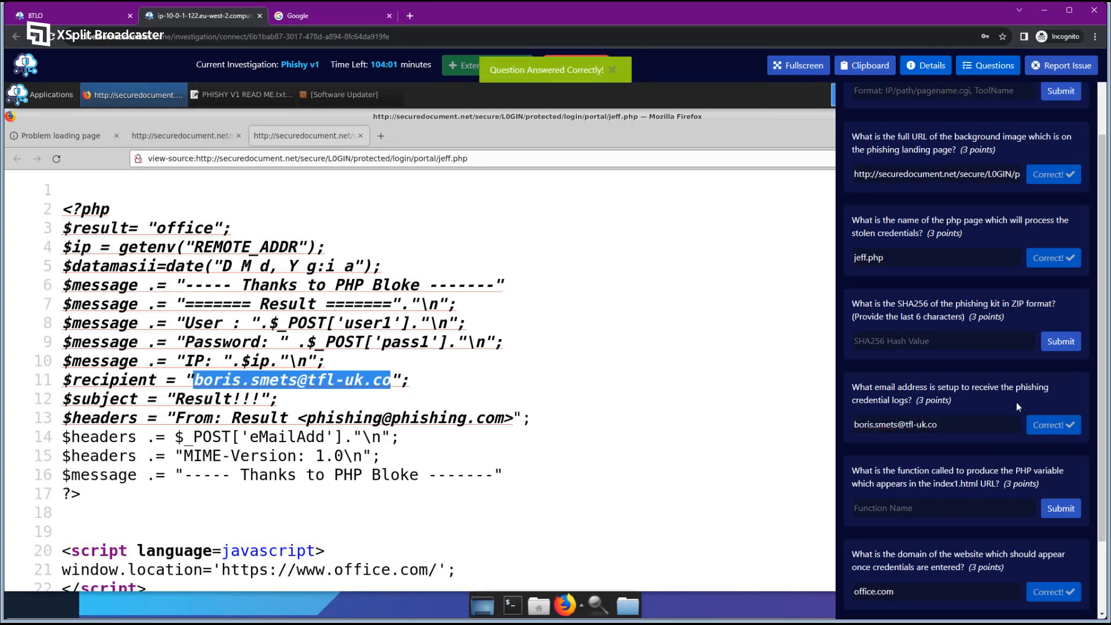
Review the remaining lab questions and clear the leftover text selections.
{"action": "scroll", "coordinate": [963, 468], "scroll_direction": "down", "scroll_amount": 2}
{"action": "scroll", "coordinate": [963, 467], "scroll_direction": "down", "scroll_amount": 2}
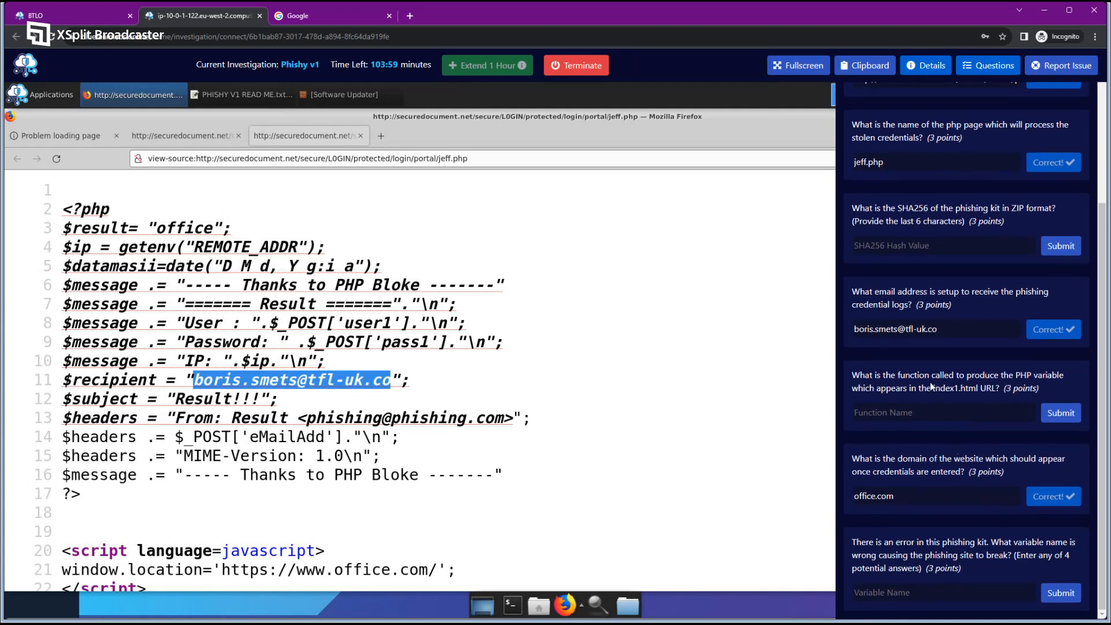
{"action": "left_click", "coordinate": [992, 390]}
{"action": "scroll", "coordinate": [998, 558], "scroll_direction": "up", "scroll_amount": 1}
{"action": "scroll", "coordinate": [996, 558], "scroll_direction": "down", "scroll_amount": 1}
{"action": "scroll", "coordinate": [997, 568], "scroll_direction": "up", "scroll_amount": 4}
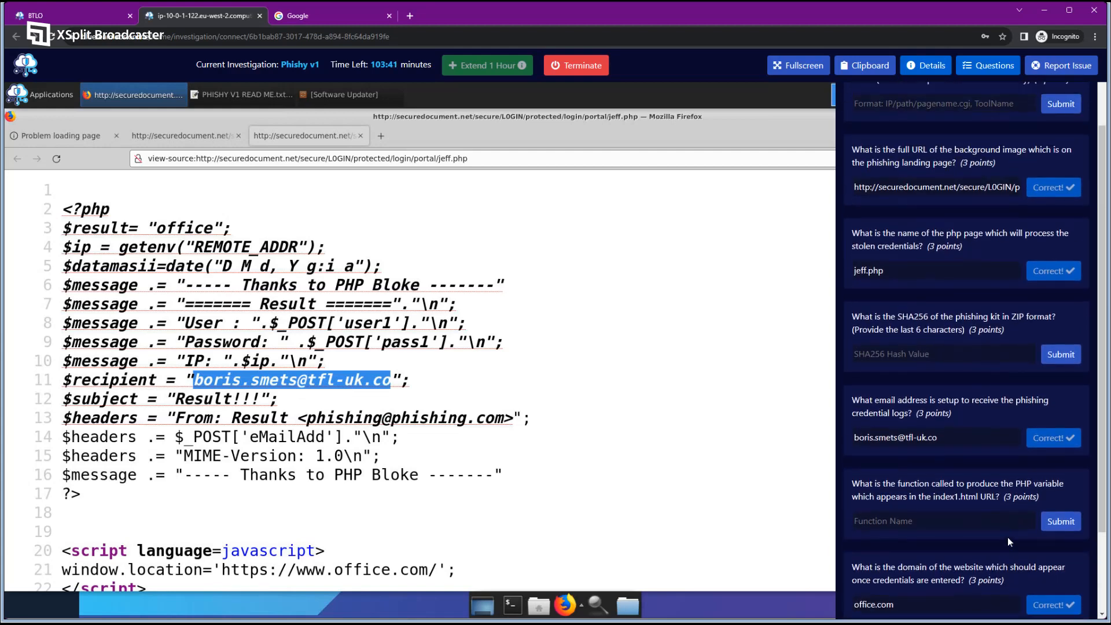
{"action": "scroll", "coordinate": [967, 400], "scroll_direction": "up", "scroll_amount": 1}
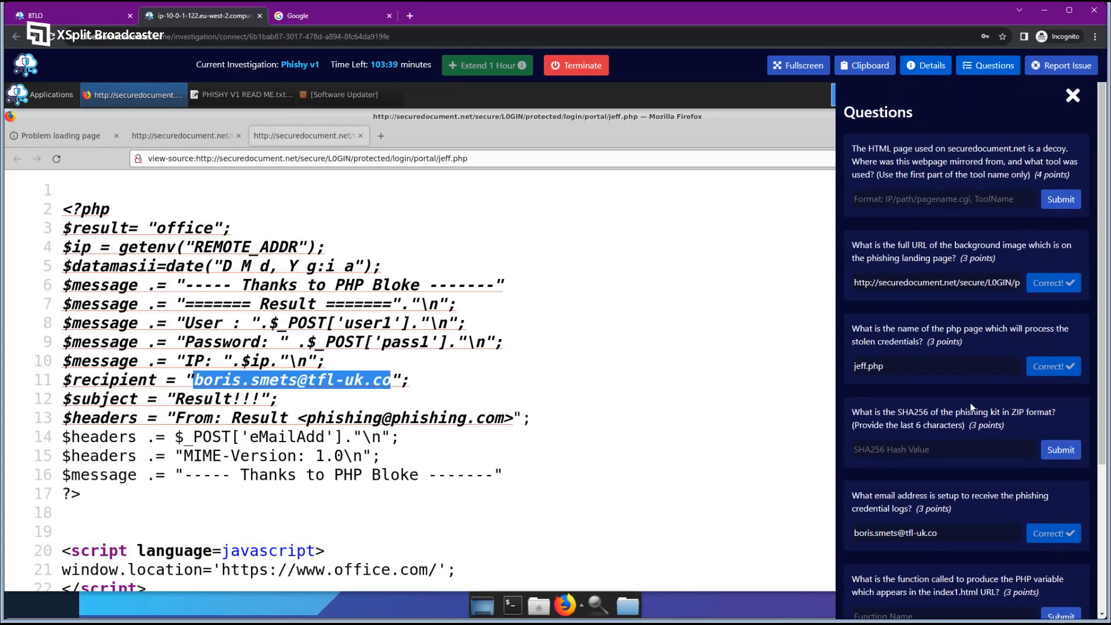
{"action": "scroll", "coordinate": [970, 406], "scroll_direction": "down", "scroll_amount": 4}
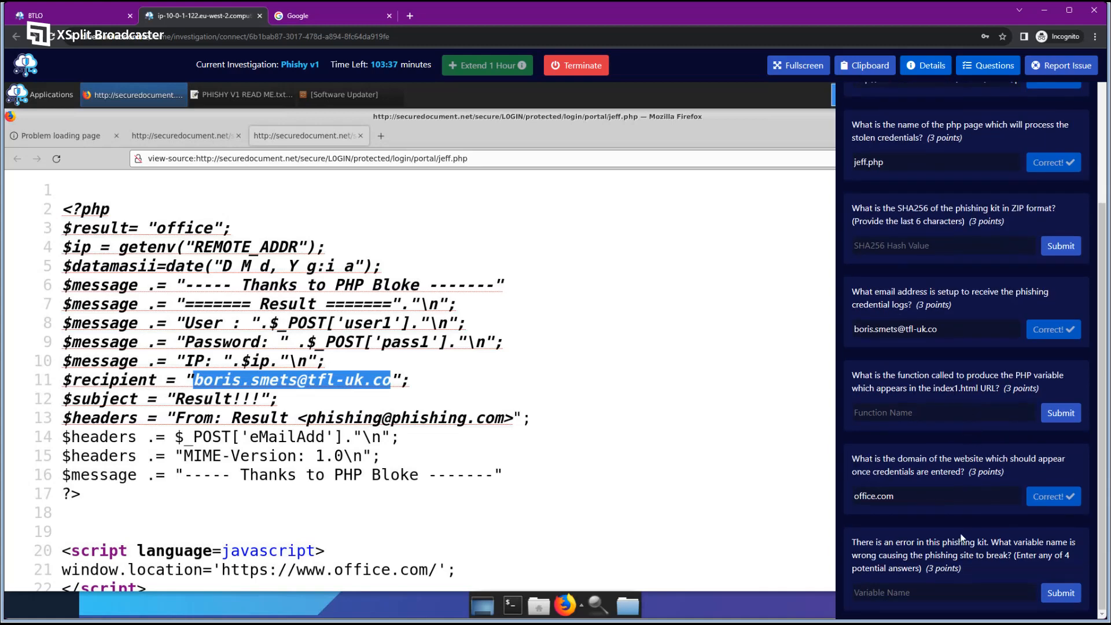
{"action": "left_click", "coordinate": [549, 369]}
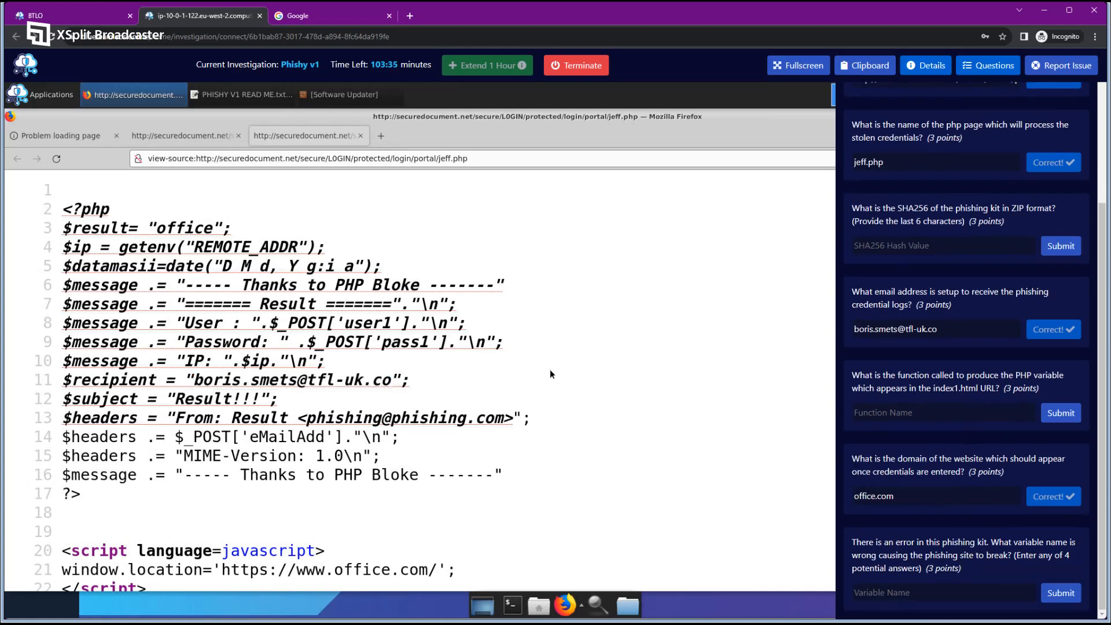
{"action": "double_click", "coordinate": [443, 157]}
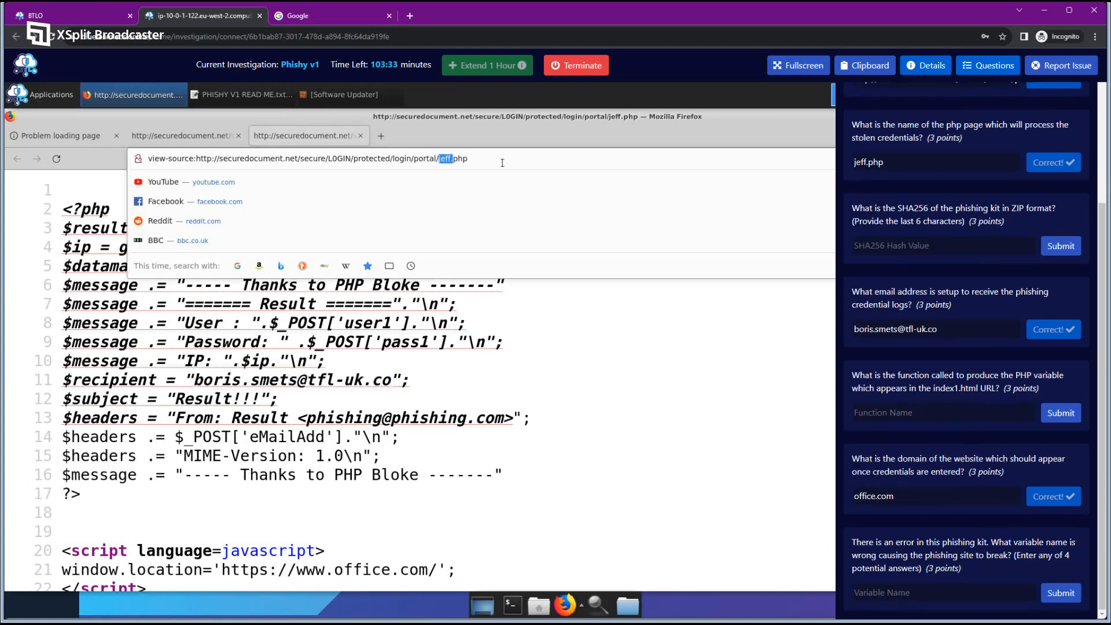
{"action": "left_click", "coordinate": [213, 136]}
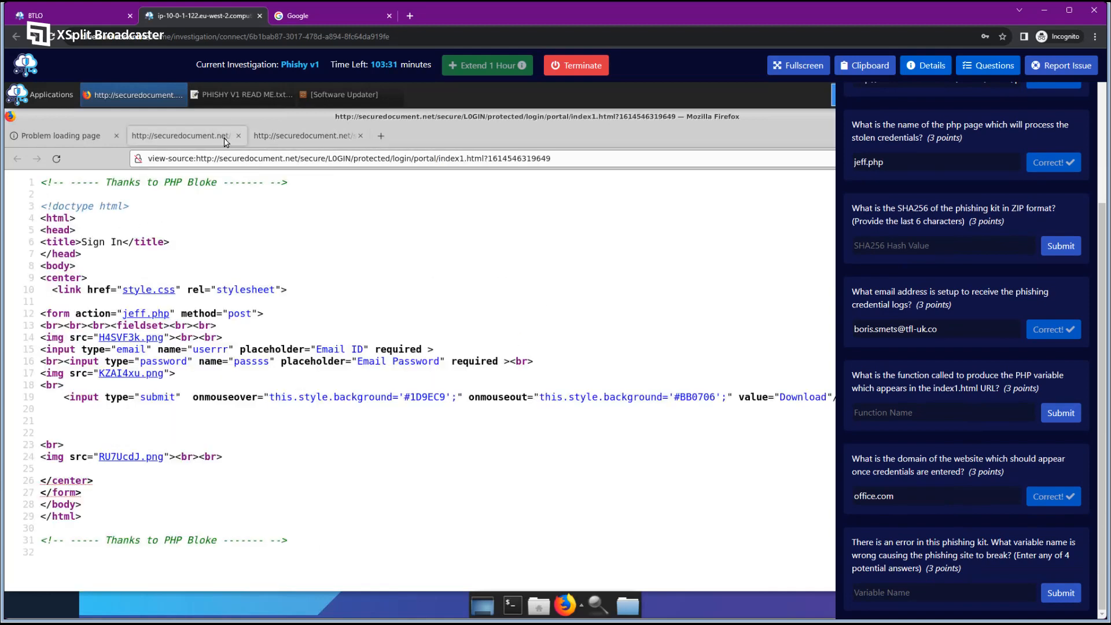
{"action": "left_click", "coordinate": [239, 135]}
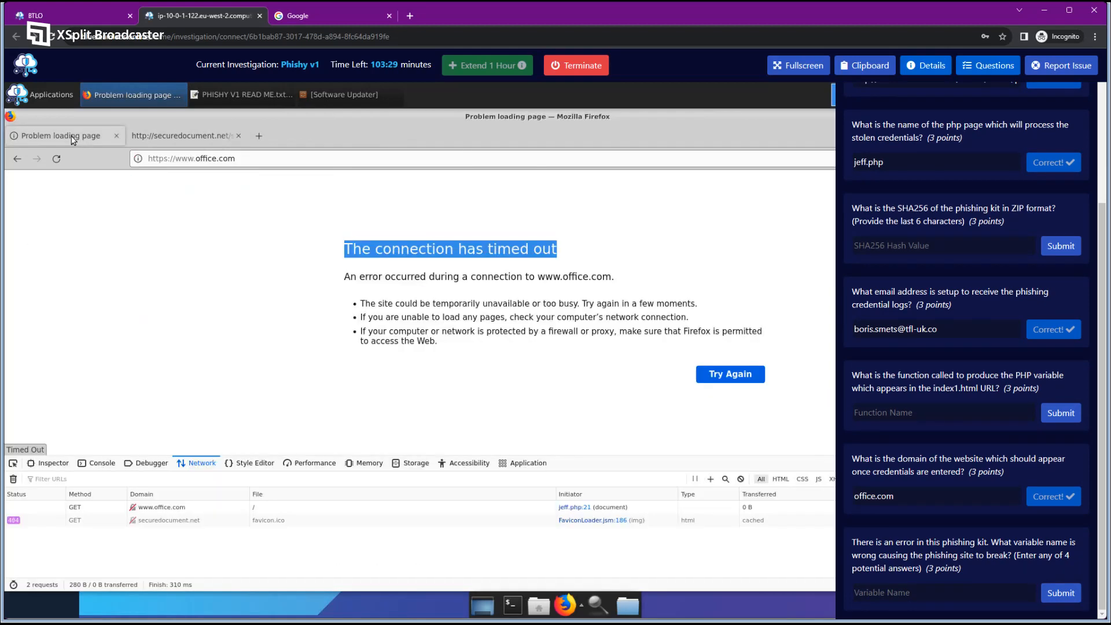
{"action": "left_click", "coordinate": [319, 212]}
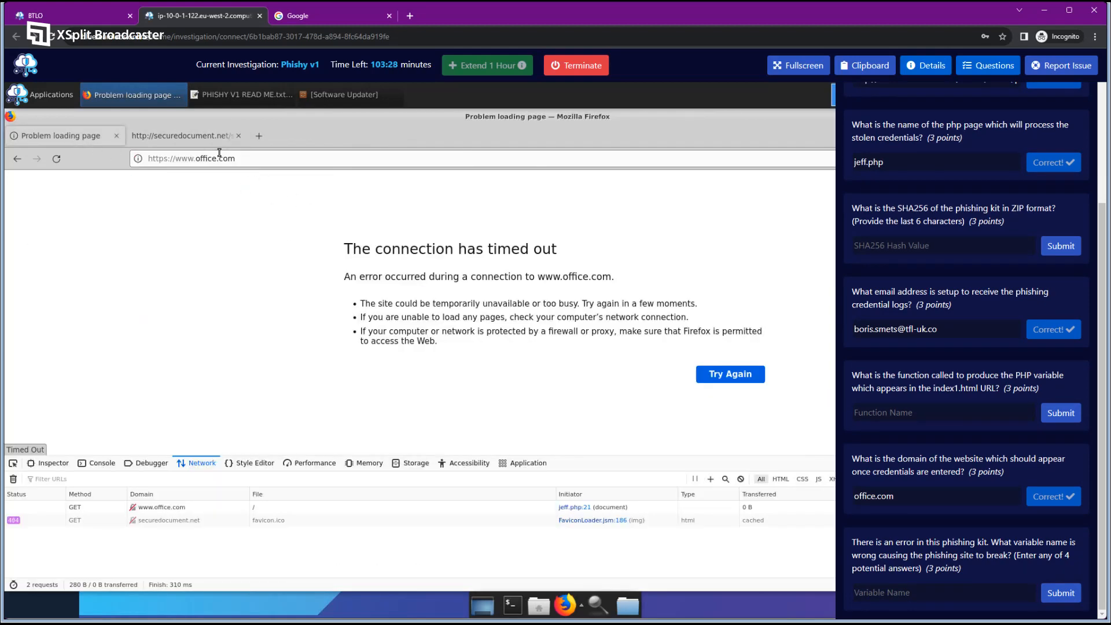
{"action": "left_click", "coordinate": [117, 136]}
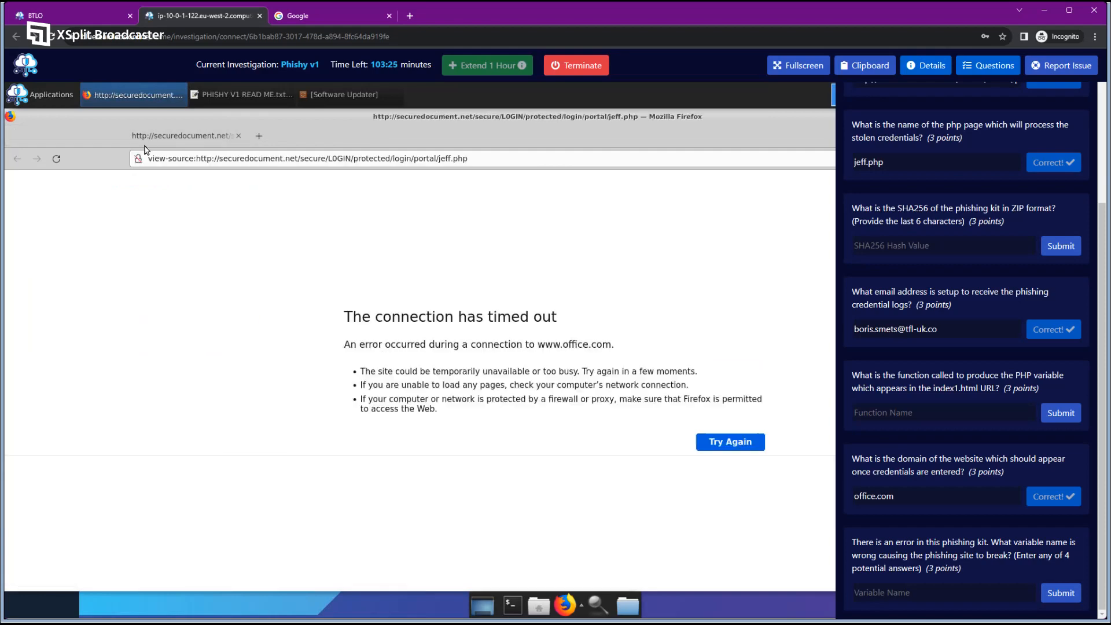
Scroll the questions panel and read the SHA256 question.
{"action": "scroll", "coordinate": [981, 355], "scroll_direction": "up", "scroll_amount": 4}
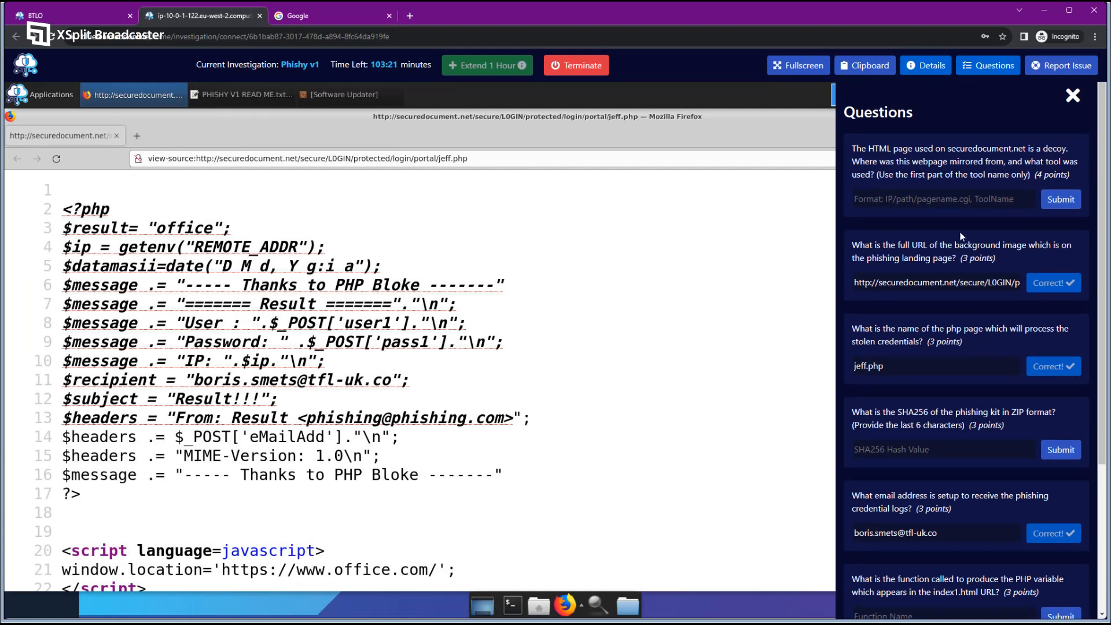
{"action": "scroll", "coordinate": [913, 324], "scroll_direction": "down", "scroll_amount": 1}
{"action": "left_click_drag", "start_coordinate": [856, 362], "coordinate": [1015, 371]}
{"action": "left_click", "coordinate": [1015, 369]}
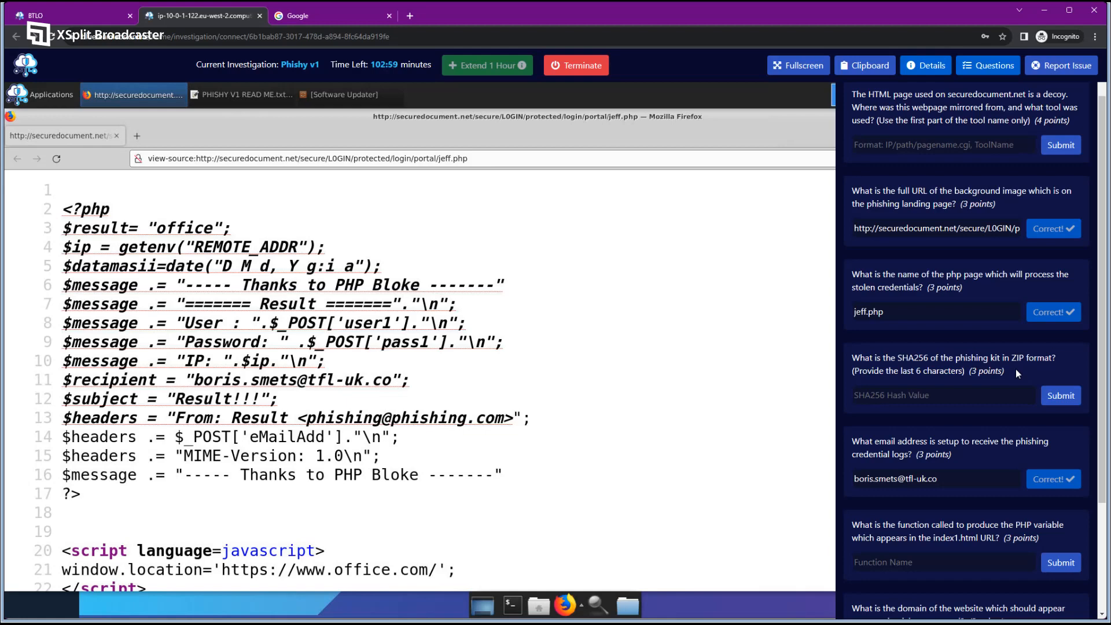
{"action": "left_click", "coordinate": [243, 95]}
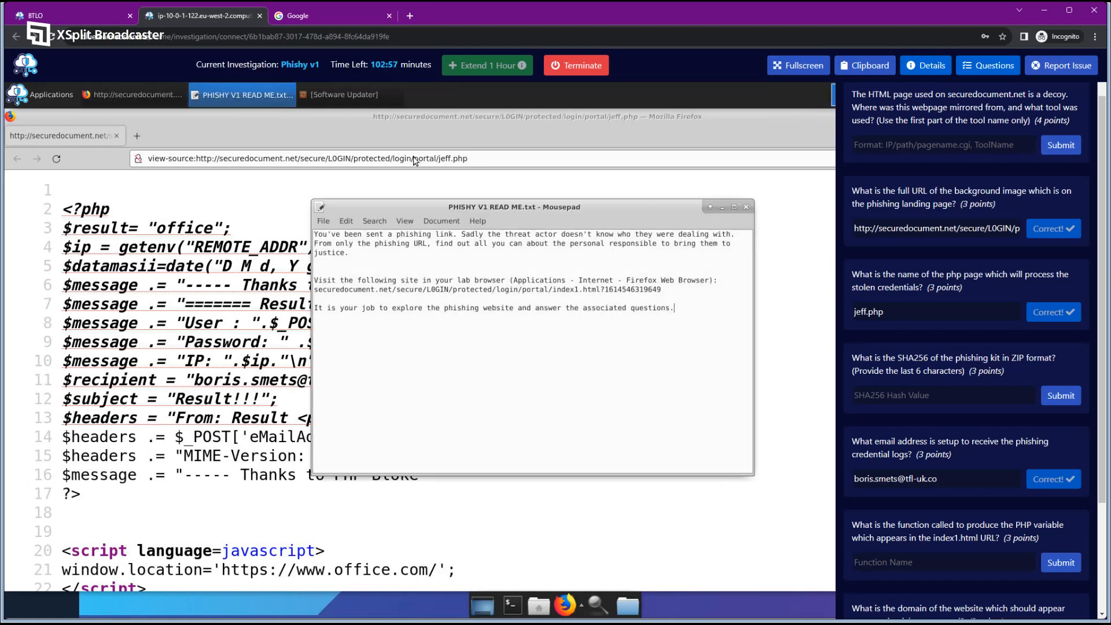
{"action": "left_click_drag", "start_coordinate": [661, 289], "coordinate": [315, 291]}
{"action": "right_click", "coordinate": [315, 290]}
{"action": "left_click", "coordinate": [379, 334]}
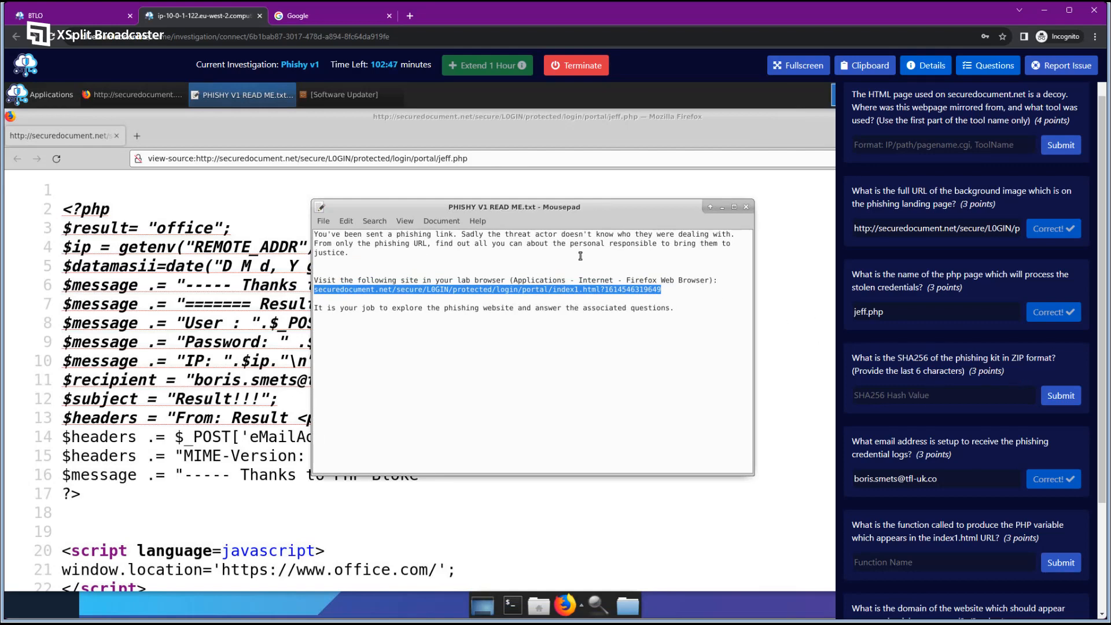
{"action": "left_click", "coordinate": [138, 136]}
{"action": "right_click", "coordinate": [266, 159]}
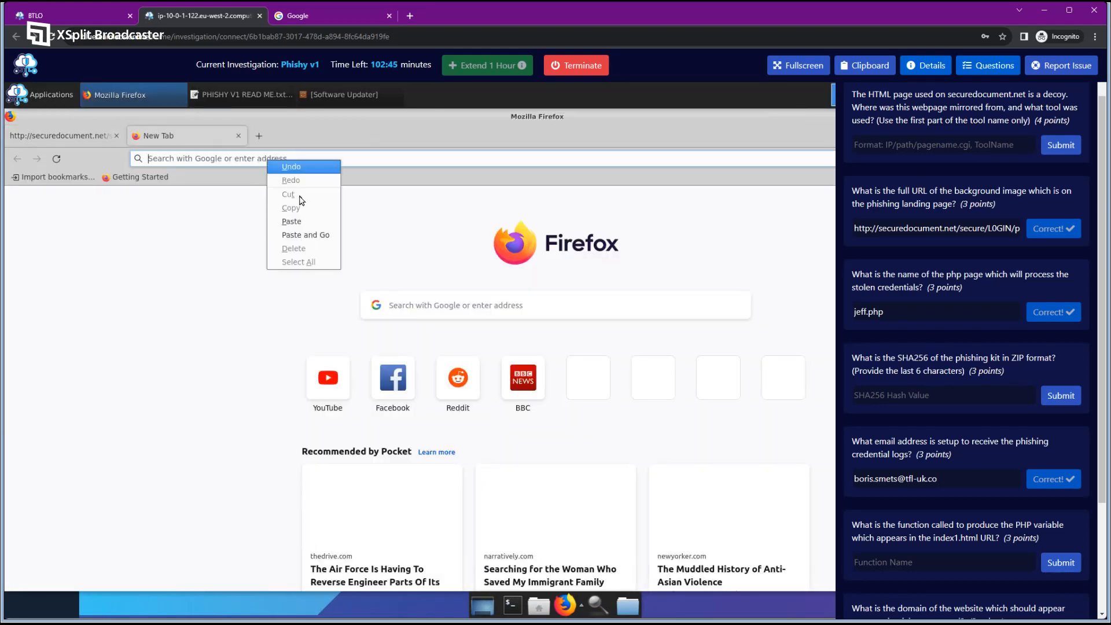
{"action": "left_click", "coordinate": [305, 234]}
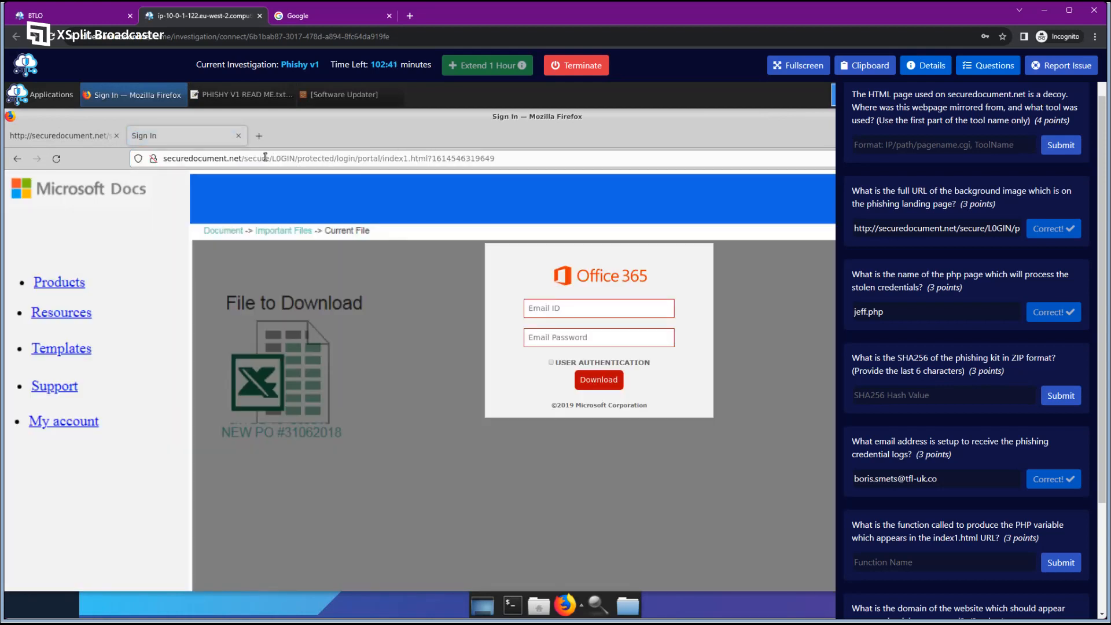
{"action": "left_click_drag", "start_coordinate": [242, 159], "coordinate": [162, 159]}
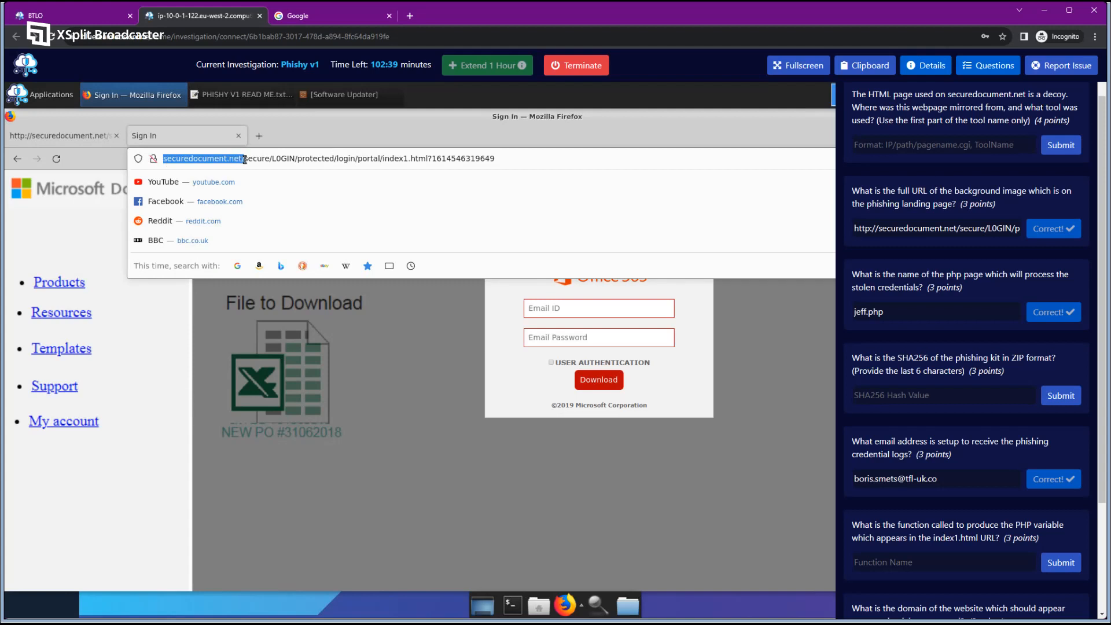
{"action": "left_click", "coordinate": [243, 158]}
{"action": "left_click_drag", "start_coordinate": [243, 158], "coordinate": [428, 158]}
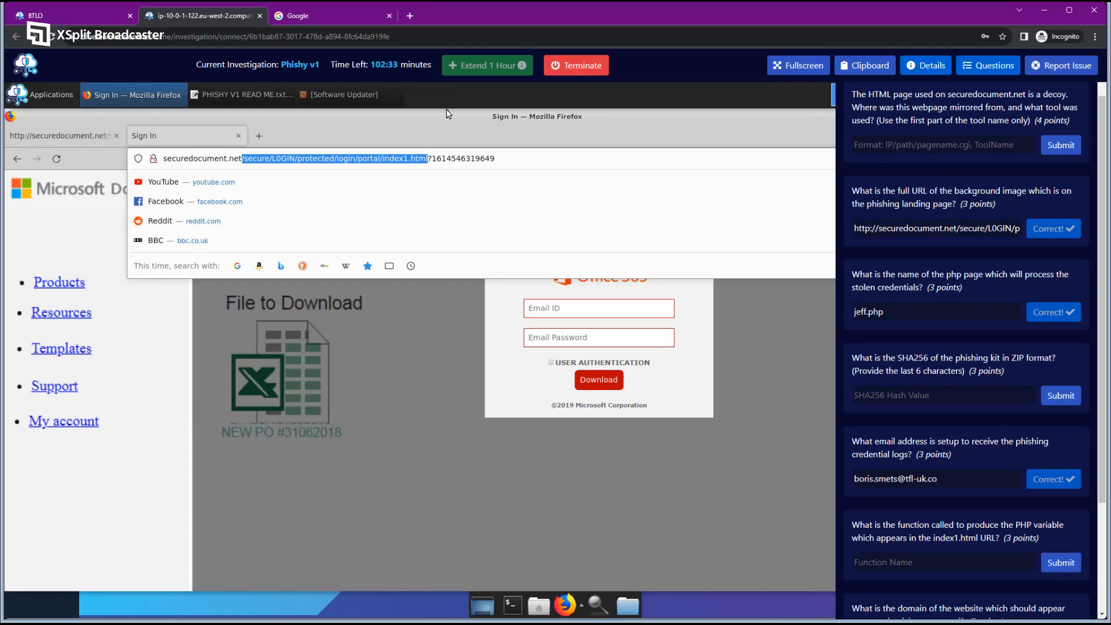
{"action": "left_click", "coordinate": [441, 158]}
{"action": "left_click_drag", "start_coordinate": [380, 160], "coordinate": [431, 158]}
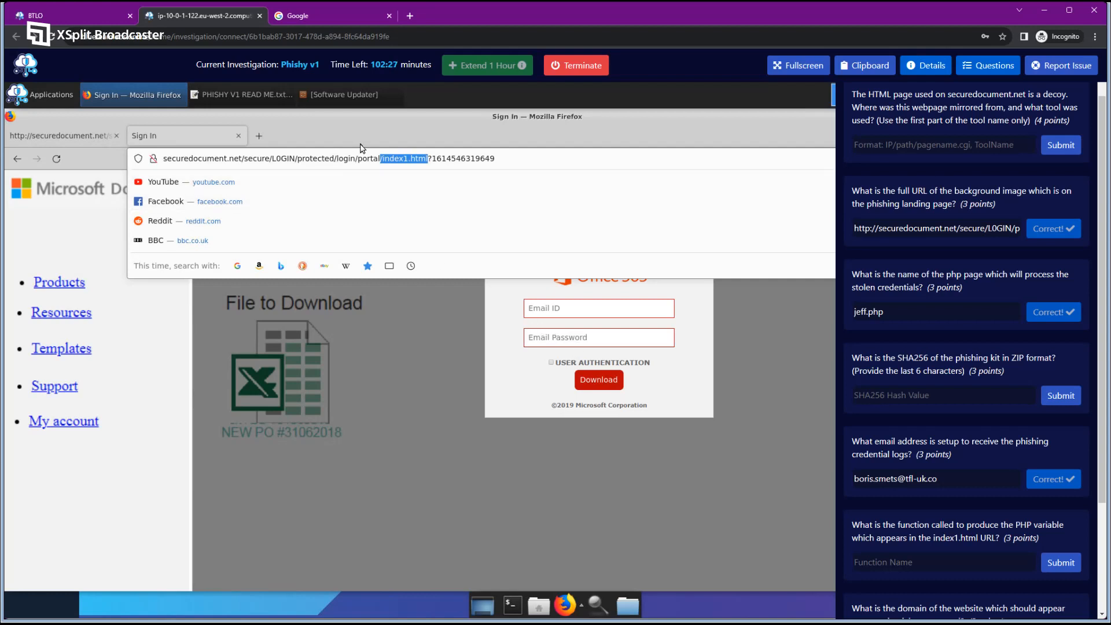
{"action": "left_click", "coordinate": [372, 159]}
{"action": "left_click_drag", "start_coordinate": [380, 158], "coordinate": [296, 159]}
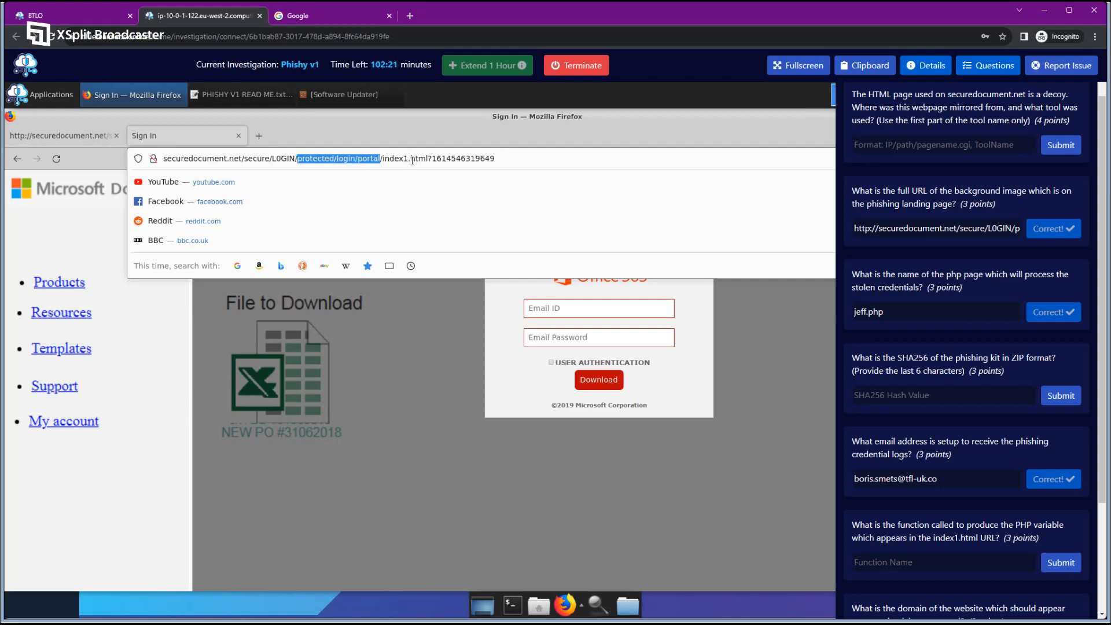
{"action": "left_click", "coordinate": [499, 321]}
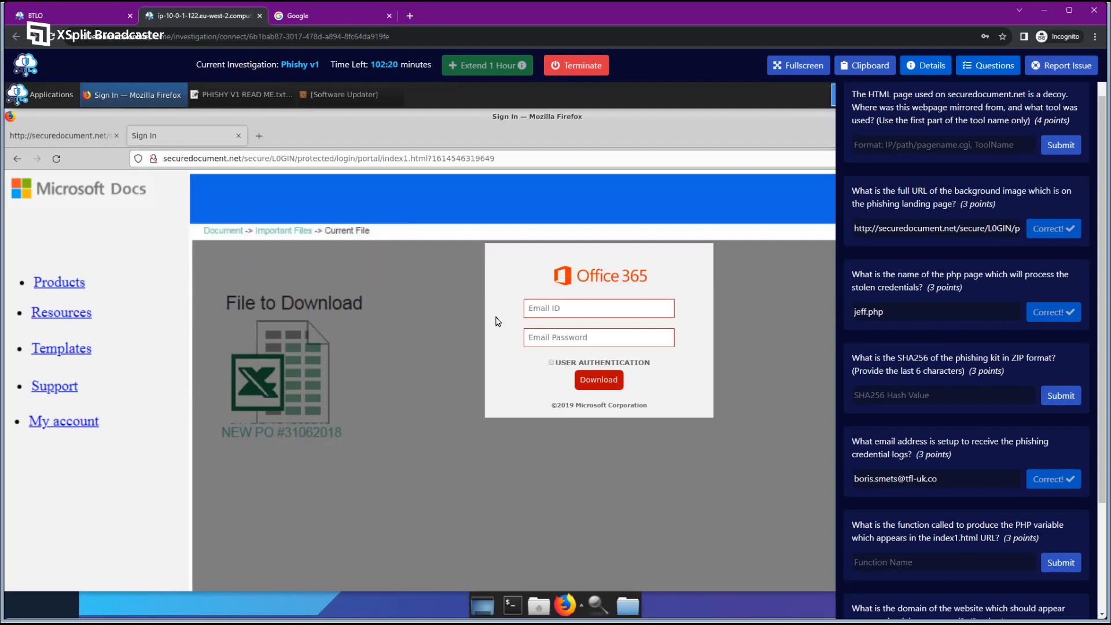
{"action": "right_click", "coordinate": [421, 270]}
View the page source, then trim index1.html from the URL to load the portal/ folder's source.
{"action": "left_click", "coordinate": [474, 395]}
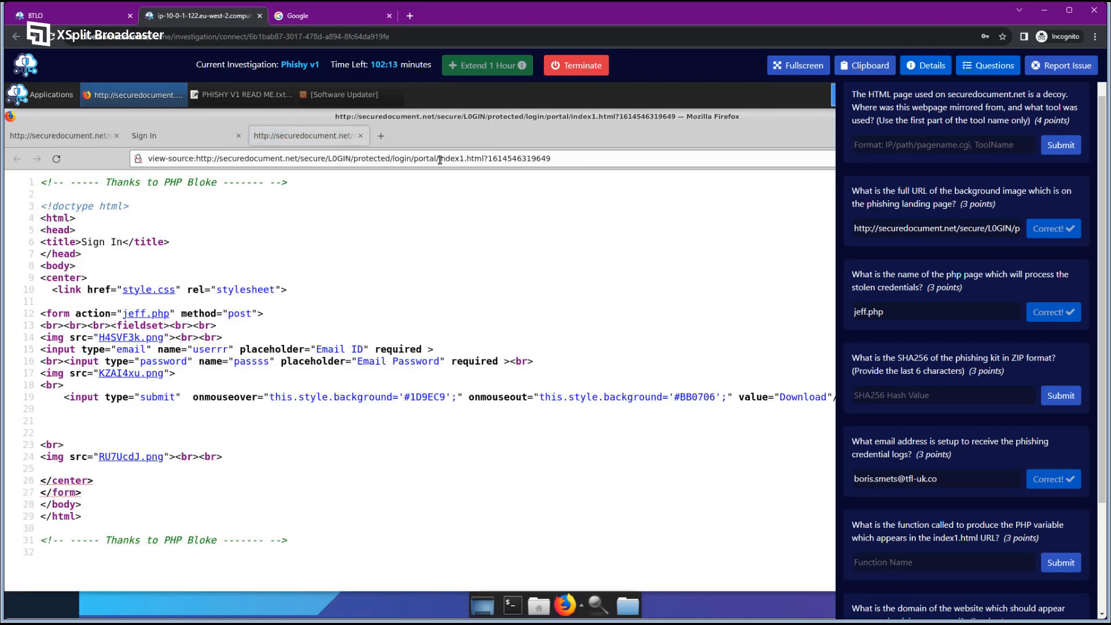
{"action": "left_click_drag", "start_coordinate": [440, 159], "coordinate": [580, 162]}
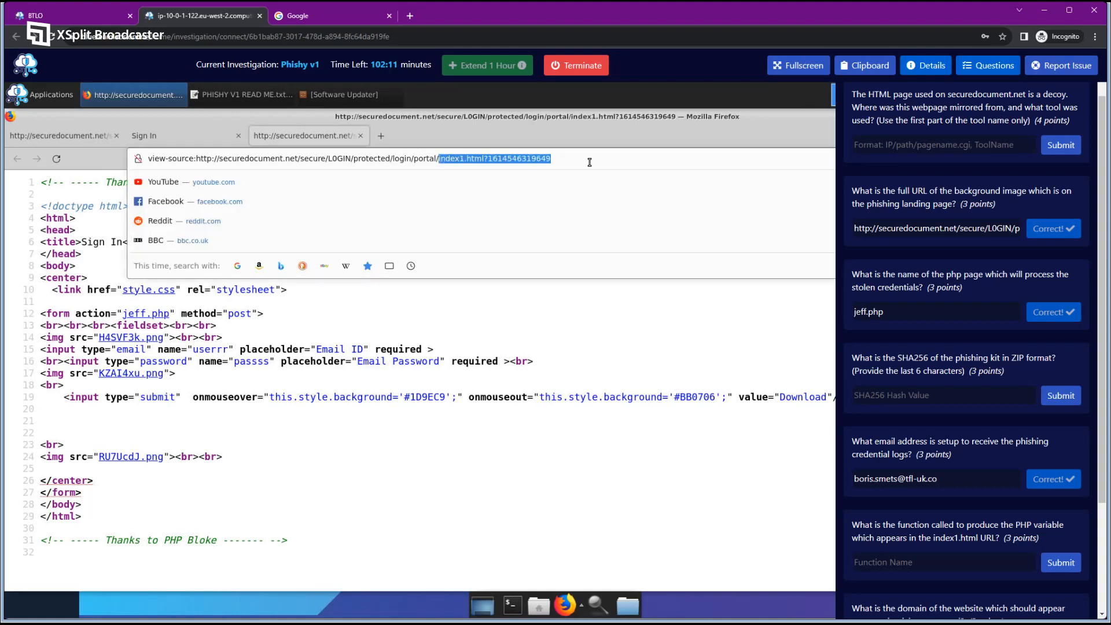
{"action": "key", "text": "BackSpace"}
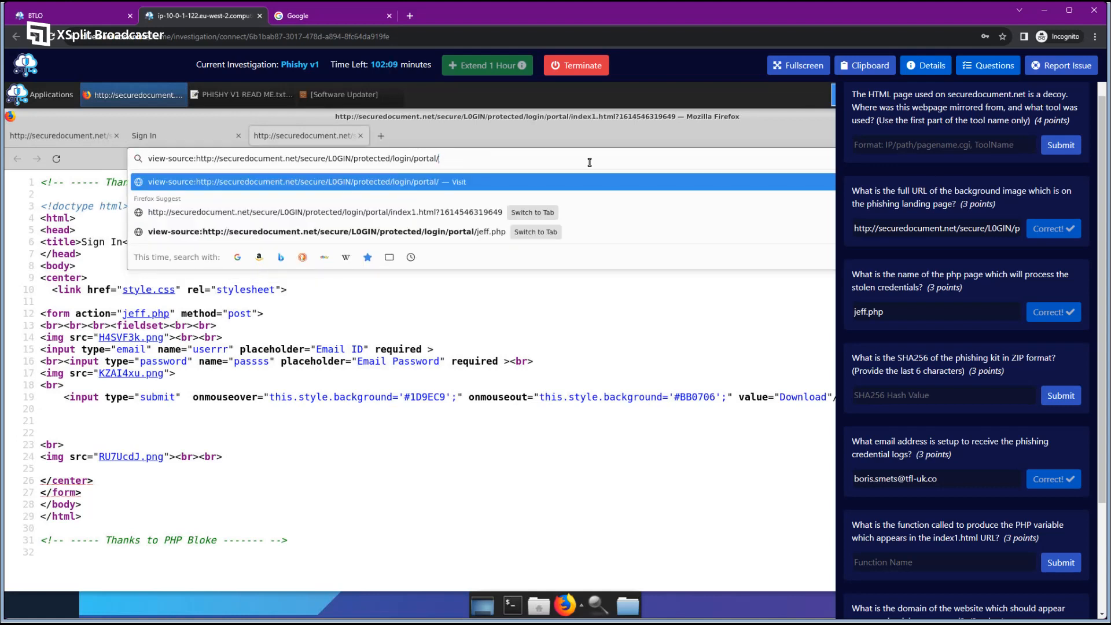
{"action": "left_click_drag", "start_coordinate": [414, 159], "coordinate": [437, 159]}
{"action": "key", "text": "Return"}
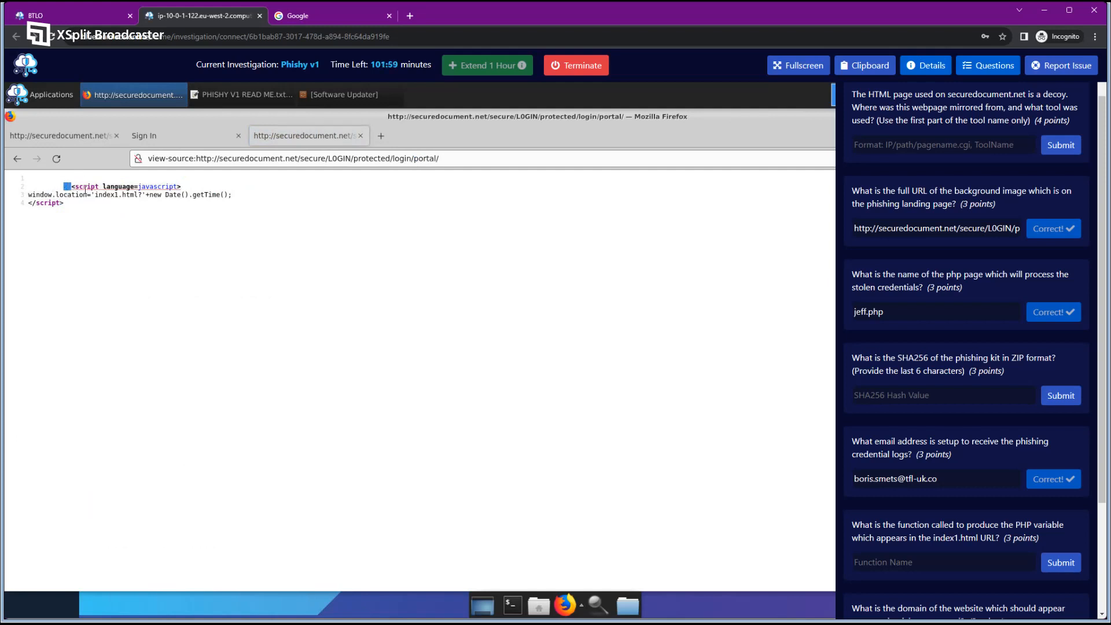
Highlight the redirect script to index1.html and its new Date().getTime() call.
{"action": "left_click_drag", "start_coordinate": [68, 185], "coordinate": [97, 199]}
{"action": "left_click", "coordinate": [94, 194]}
{"action": "left_click_drag", "start_coordinate": [30, 195], "coordinate": [138, 197]}
{"action": "left_click", "coordinate": [148, 208]}
{"action": "left_click_drag", "start_coordinate": [146, 194], "coordinate": [205, 193]}
{"action": "left_click_drag", "start_coordinate": [218, 194], "coordinate": [228, 195]}
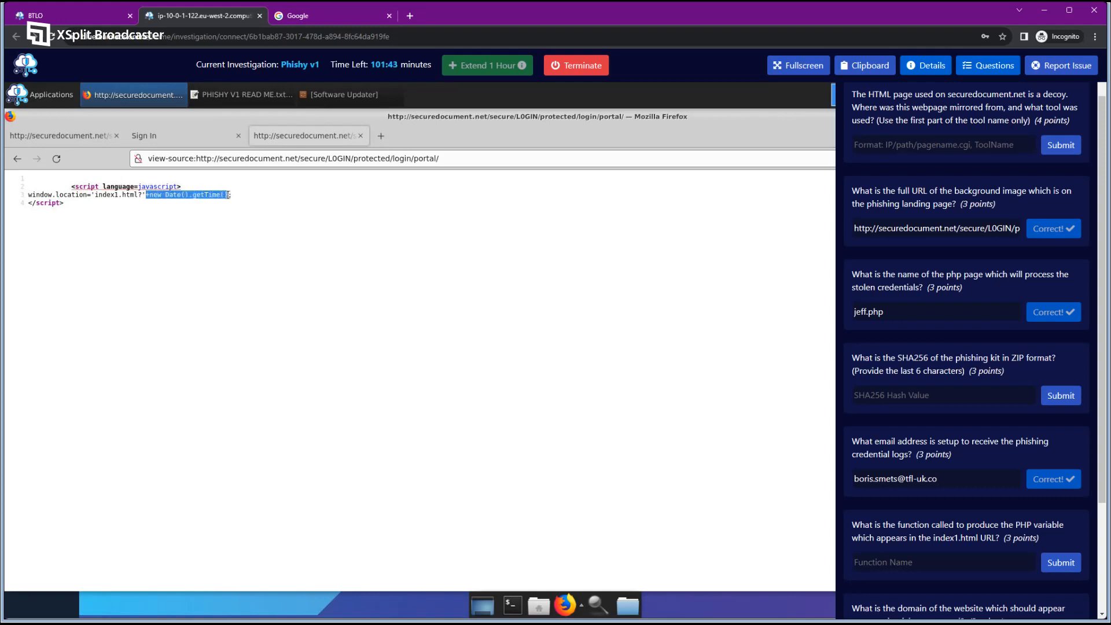
{"action": "left_click", "coordinate": [203, 212]}
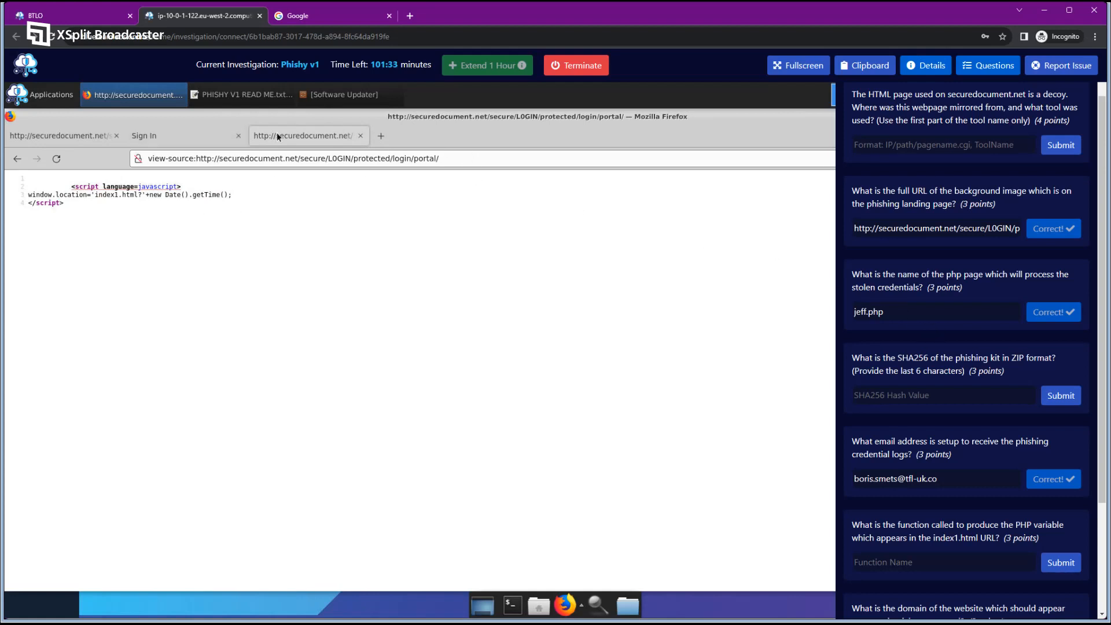
Duplicate the source tab and remove portal/ to load the login folder's source.
{"action": "right_click", "coordinate": [278, 135]}
{"action": "left_click", "coordinate": [318, 195]}
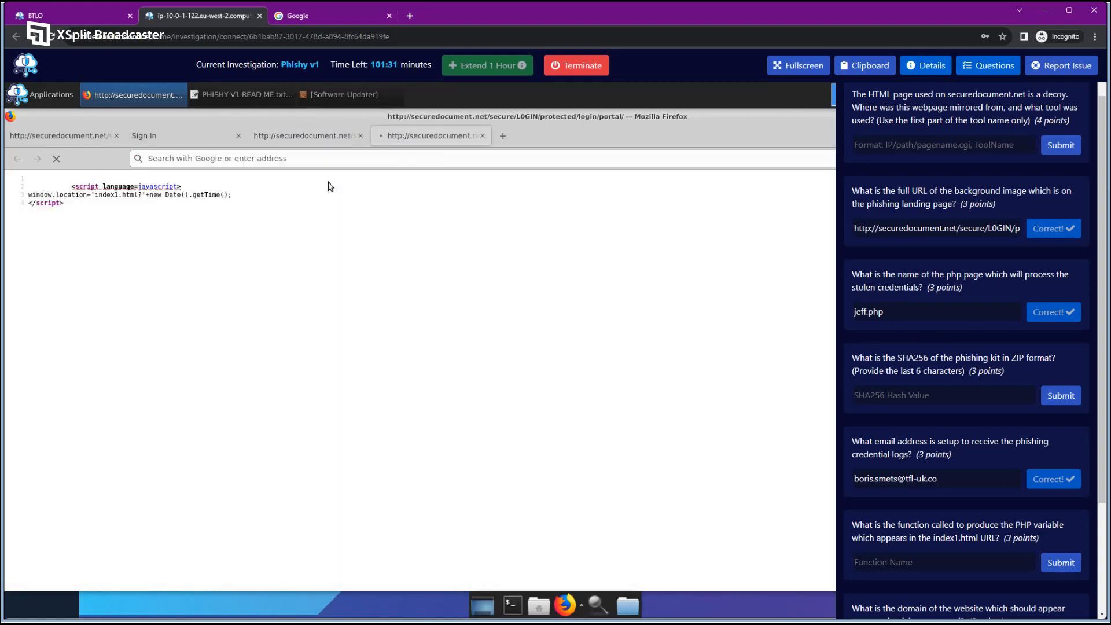
{"action": "left_click_drag", "start_coordinate": [415, 159], "coordinate": [492, 160]}
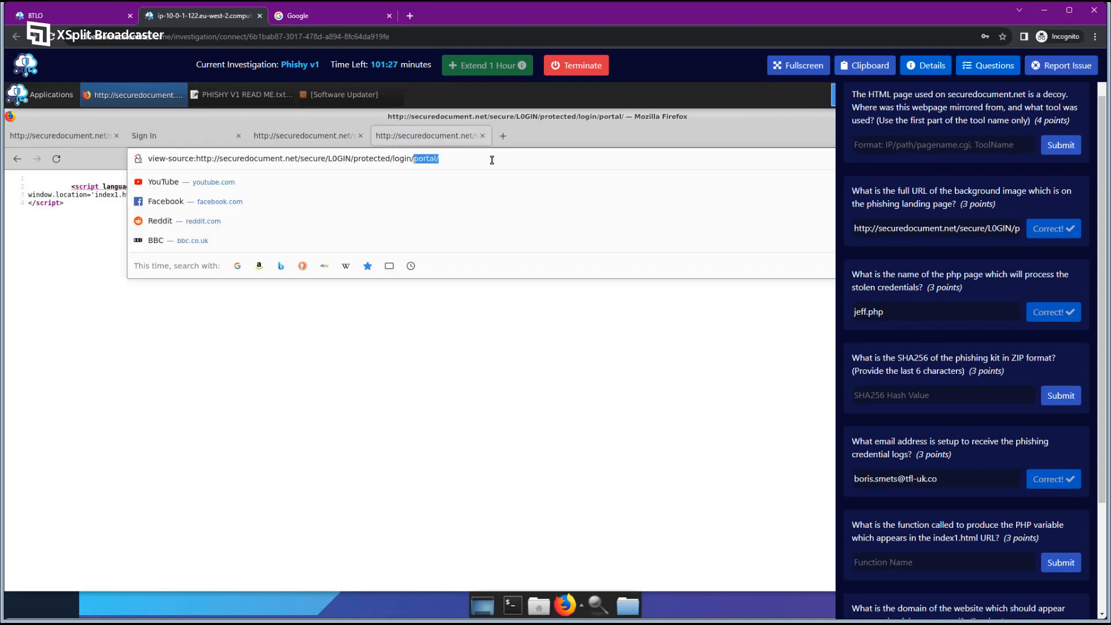
{"action": "key", "text": "BackSpace"}
{"action": "key", "text": "Return"}
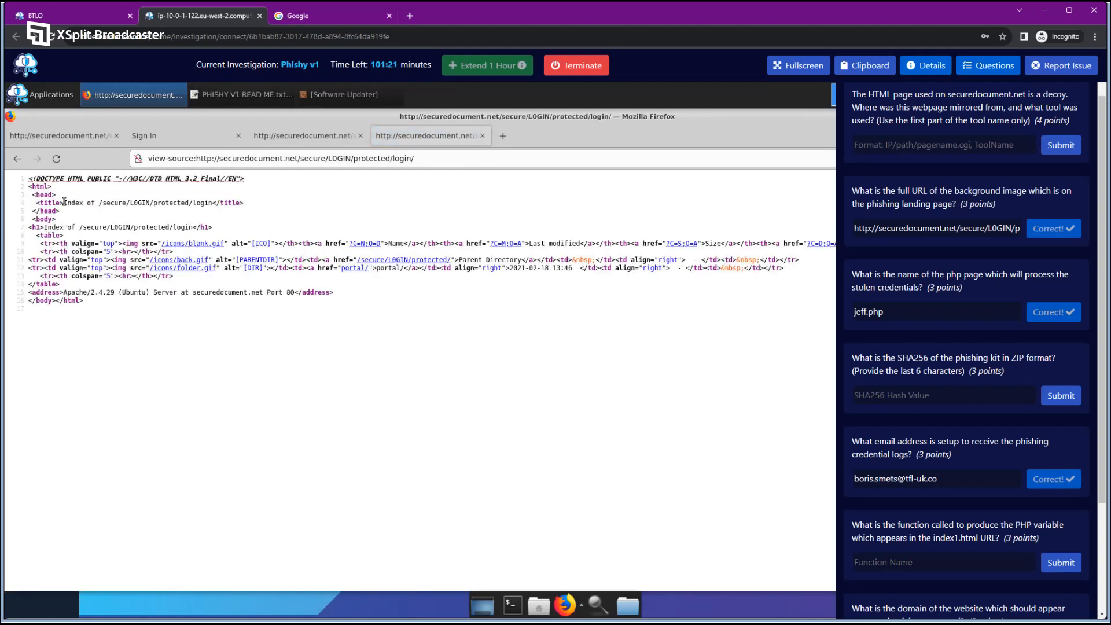
{"action": "left_click_drag", "start_coordinate": [65, 201], "coordinate": [194, 205]}
{"action": "left_click", "coordinate": [96, 203]}
{"action": "left_click", "coordinate": [284, 185]}
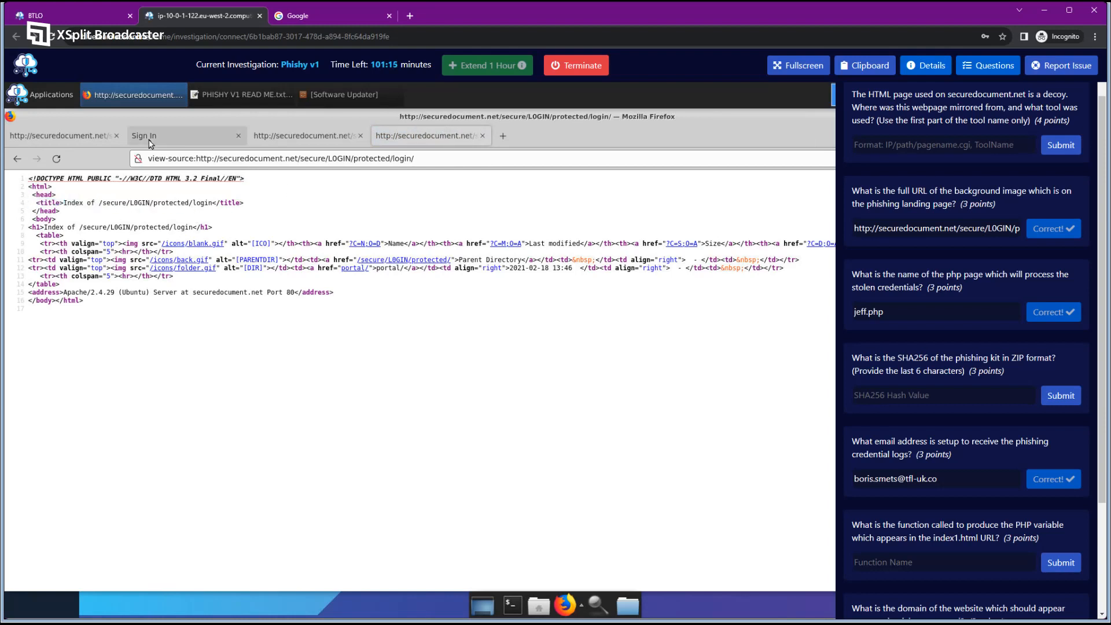
Strip the view-source: prefix to show the login folder listing as a normal page.
{"action": "left_click_drag", "start_coordinate": [196, 158], "coordinate": [114, 157]}
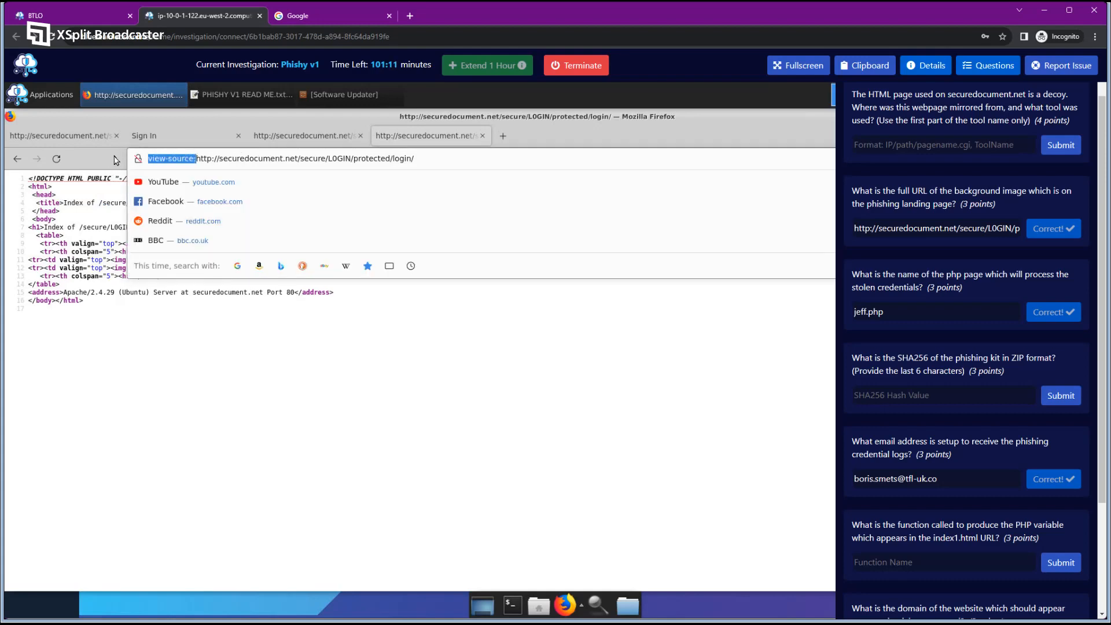
{"action": "key", "text": "BackSpace"}
{"action": "key", "text": "Return"}
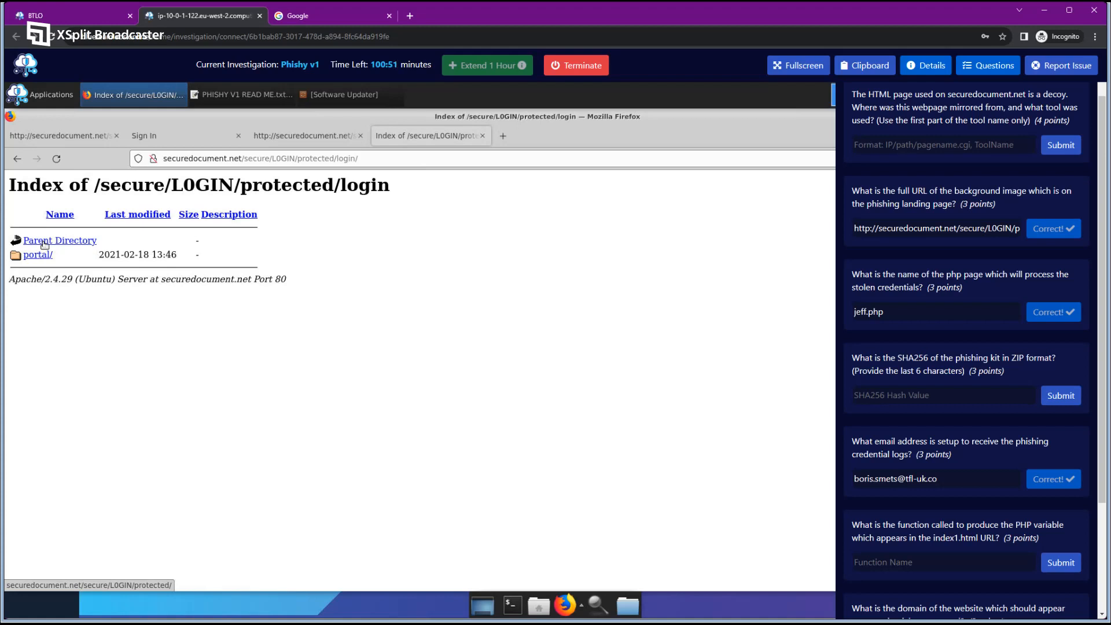
Climb via Parent Directory from login through protected and L0GIN up to /secure.
{"action": "left_click", "coordinate": [347, 157]}
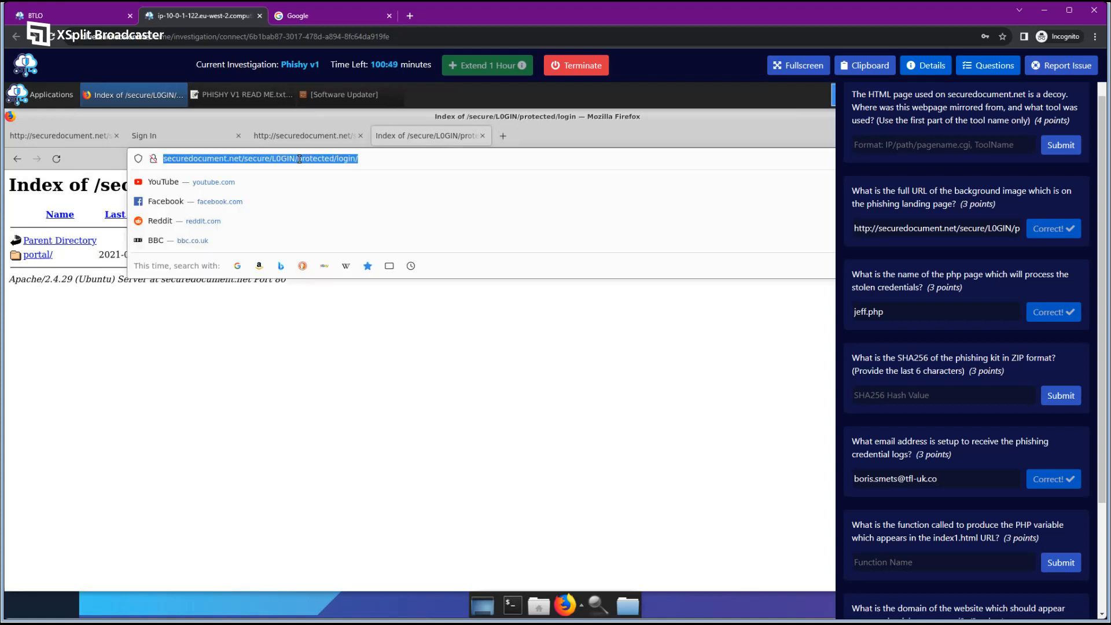
{"action": "left_click", "coordinate": [269, 158]}
{"action": "left_click", "coordinate": [260, 366]}
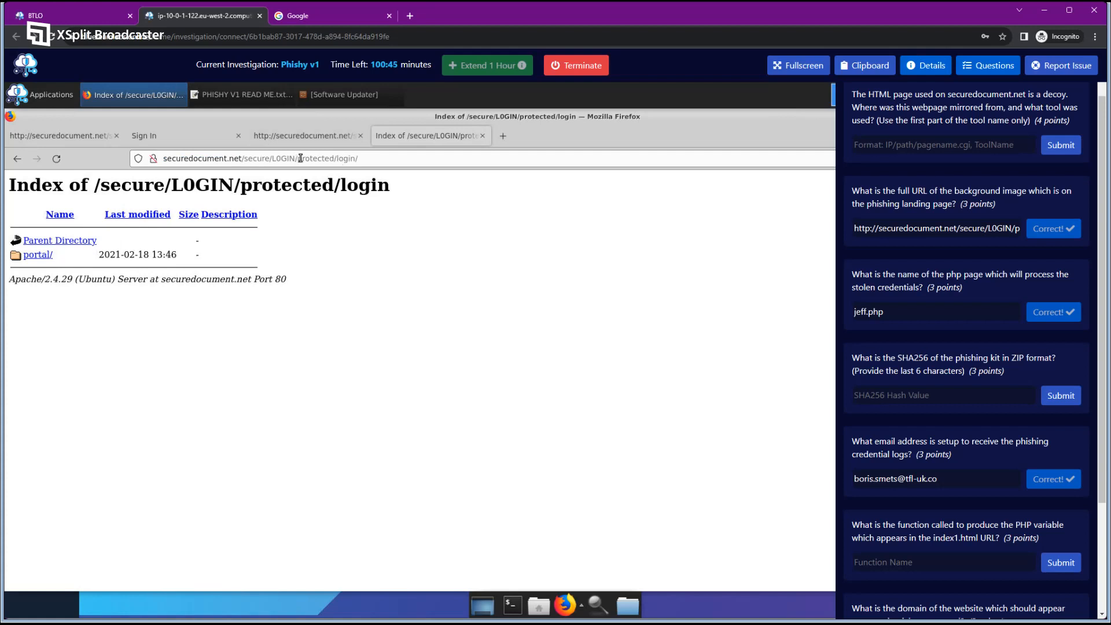
{"action": "left_click", "coordinate": [64, 242]}
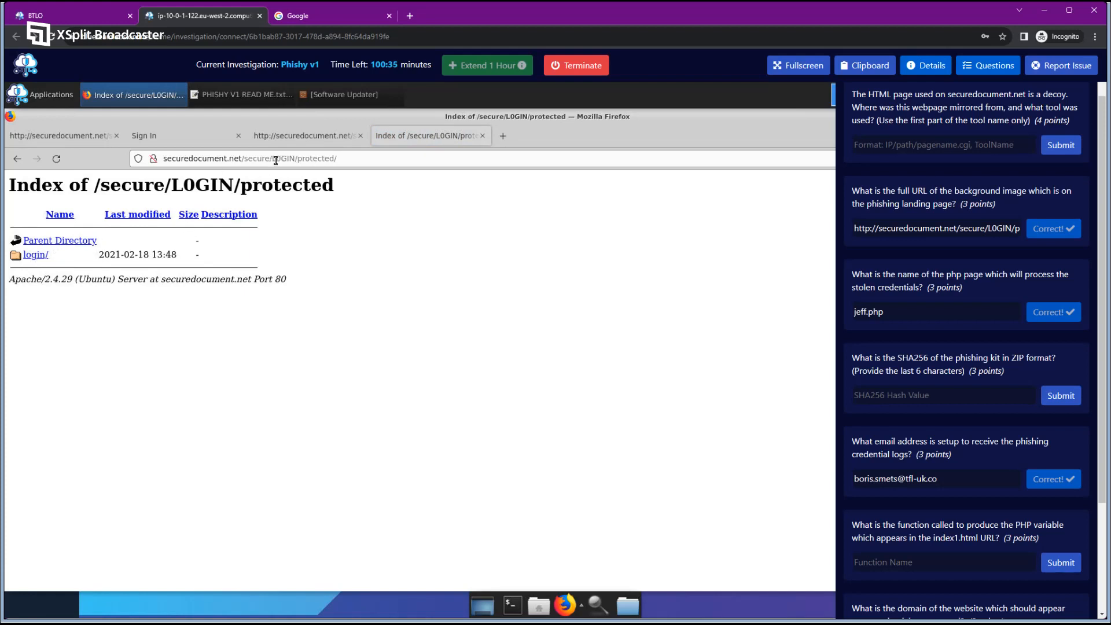
{"action": "left_click", "coordinate": [92, 243]}
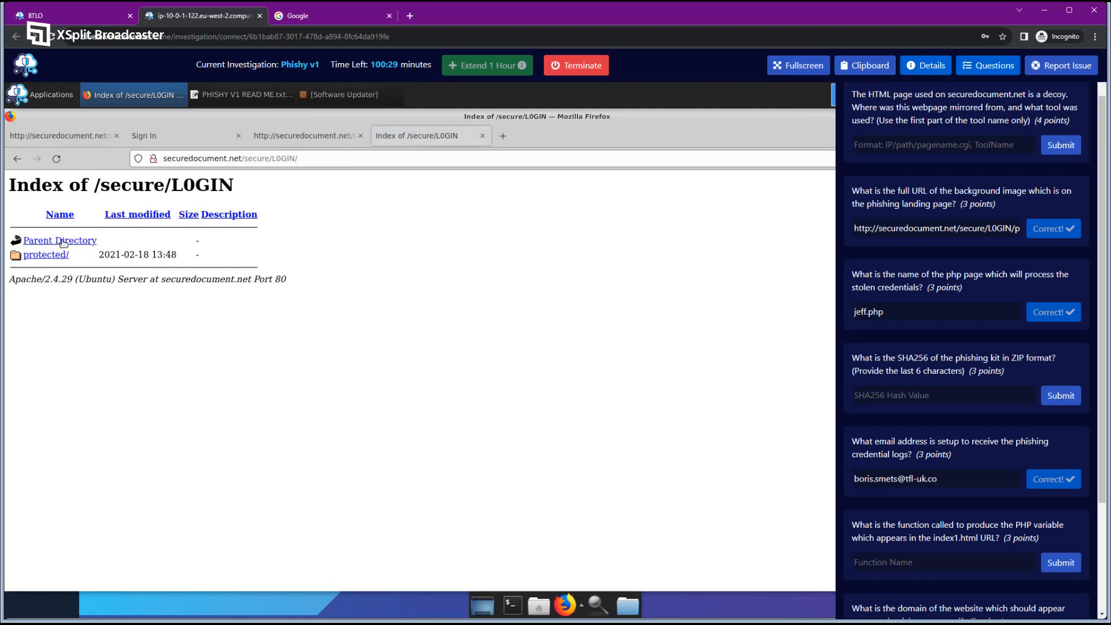
{"action": "left_click", "coordinate": [88, 241]}
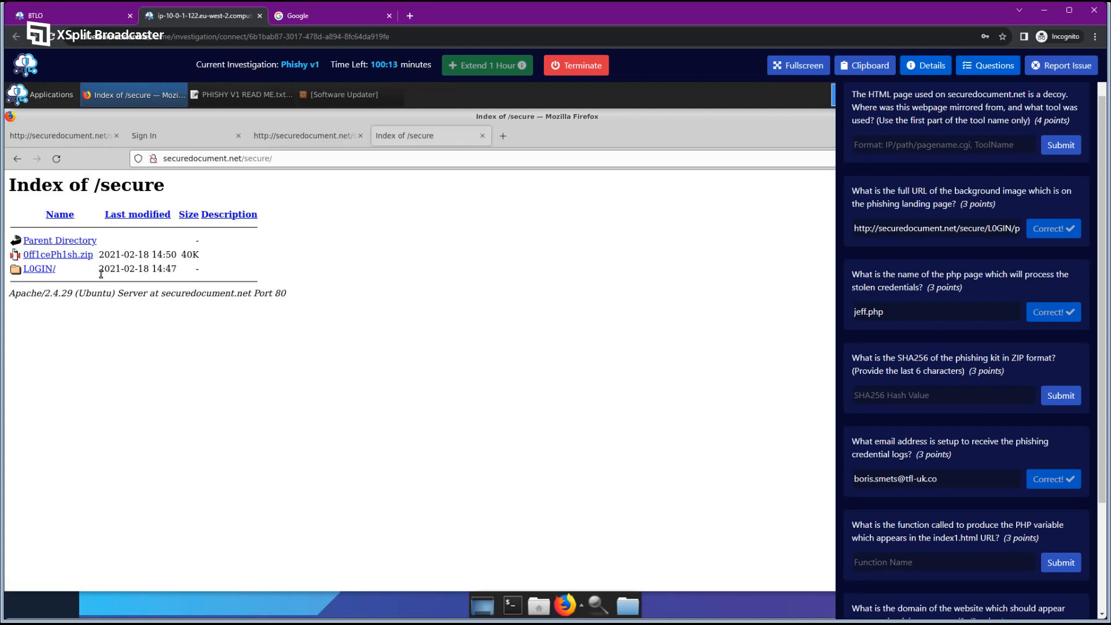
Download 0ff1cePh1sh.zip and open a terminal in the Downloads folder.
{"action": "left_click", "coordinate": [74, 257]}
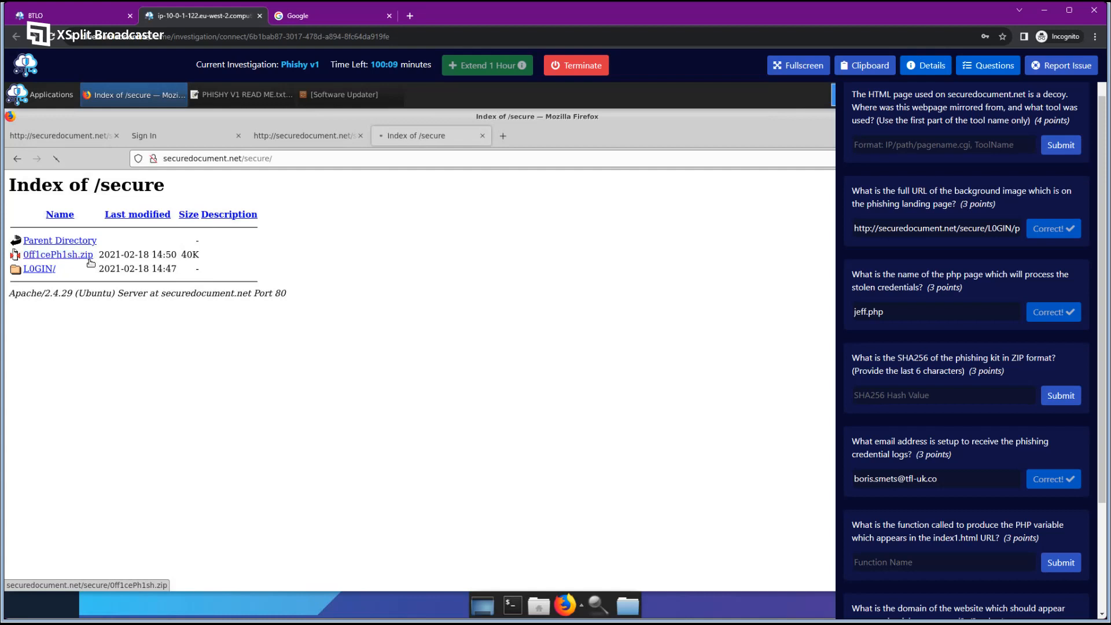
{"action": "left_click", "coordinate": [960, 69]}
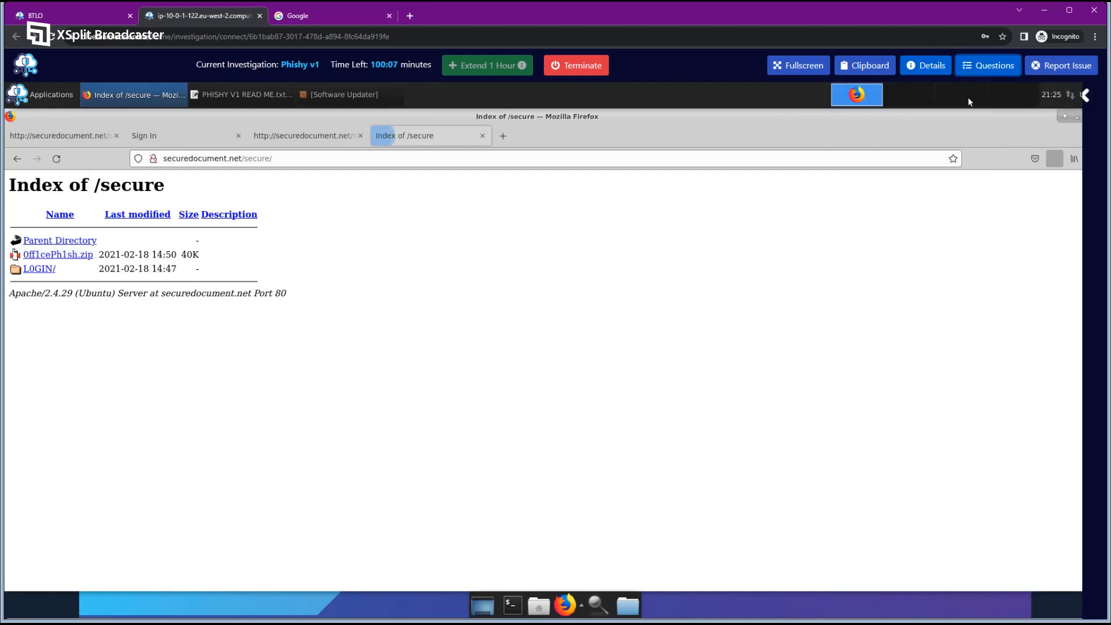
{"action": "left_click", "coordinate": [1047, 188]}
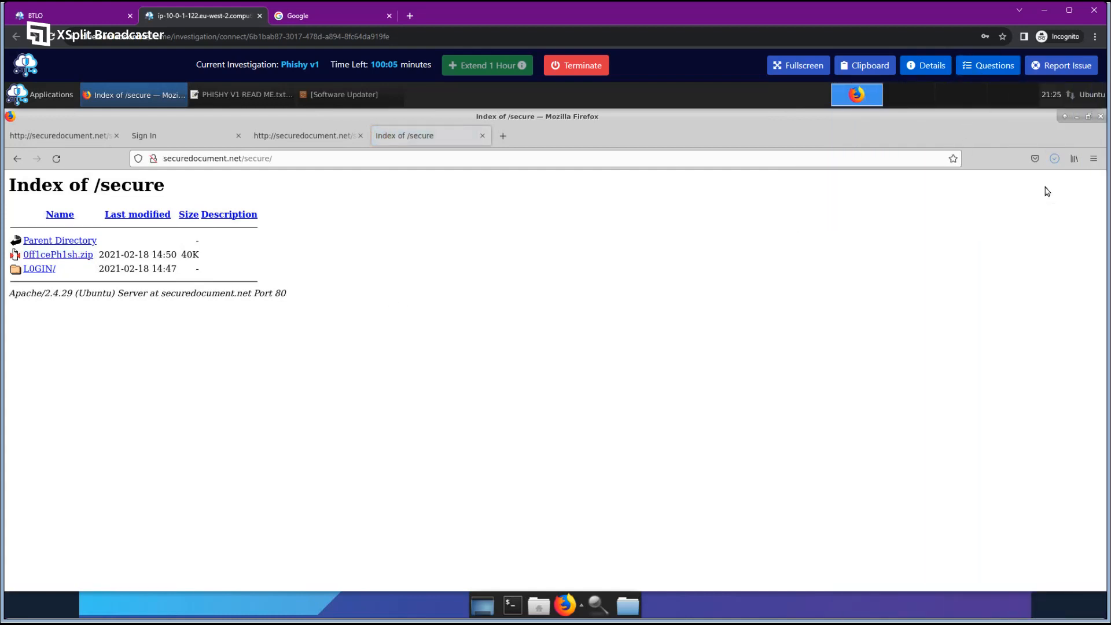
{"action": "left_click_drag", "start_coordinate": [312, 116], "coordinate": [688, 184]}
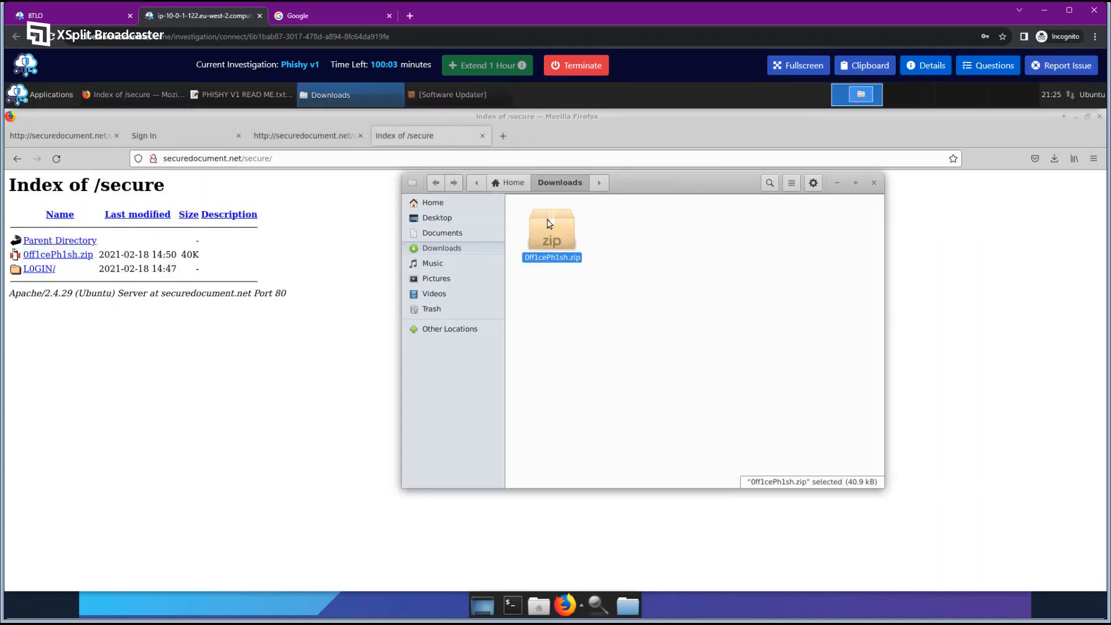
{"action": "left_click", "coordinate": [665, 262]}
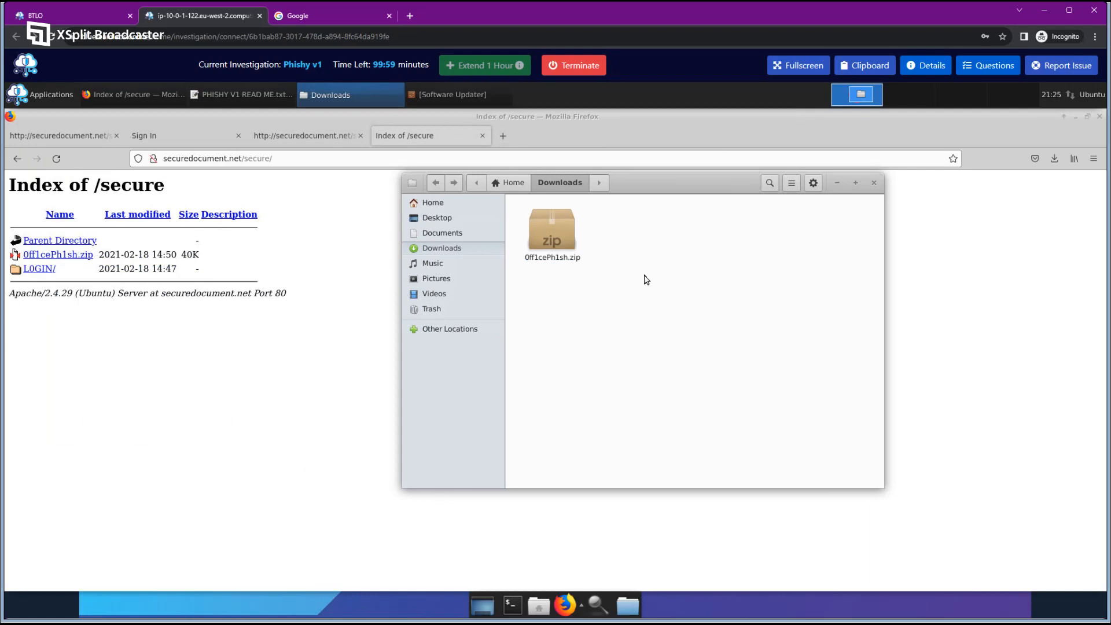
{"action": "left_click", "coordinate": [998, 66]}
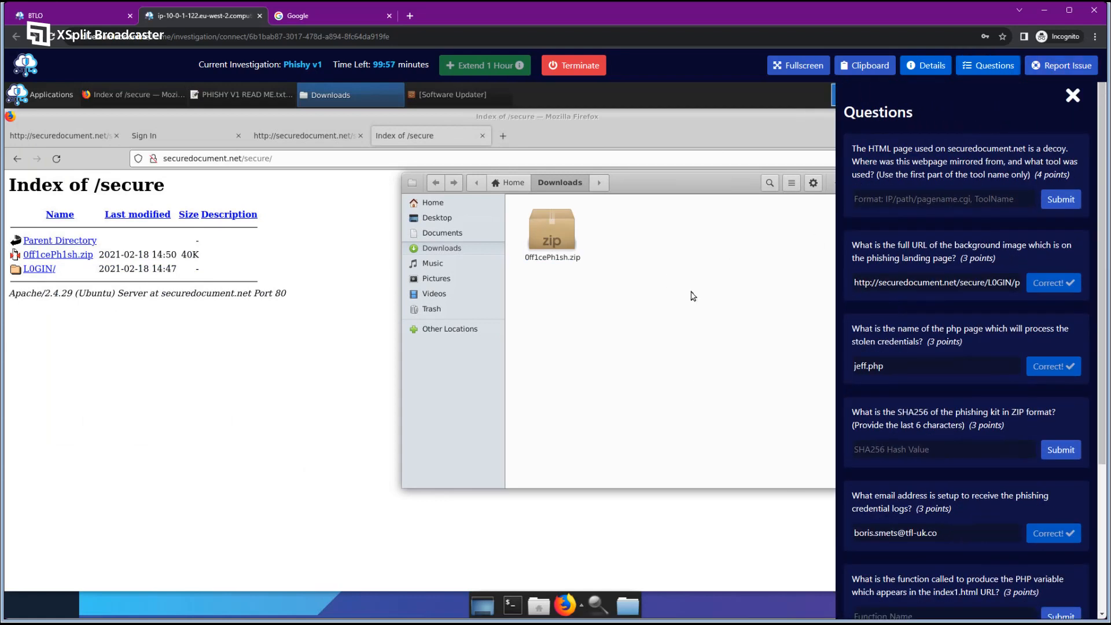
{"action": "left_click_drag", "start_coordinate": [646, 189], "coordinate": [565, 216]}
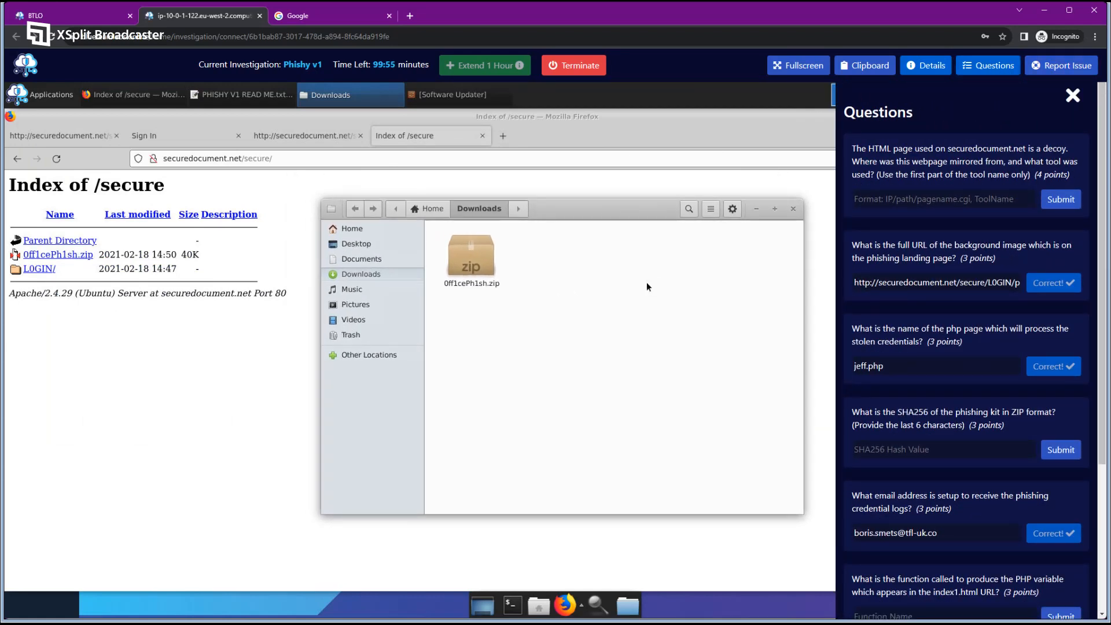
{"action": "right_click", "coordinate": [646, 283]}
{"action": "left_click", "coordinate": [722, 347]}
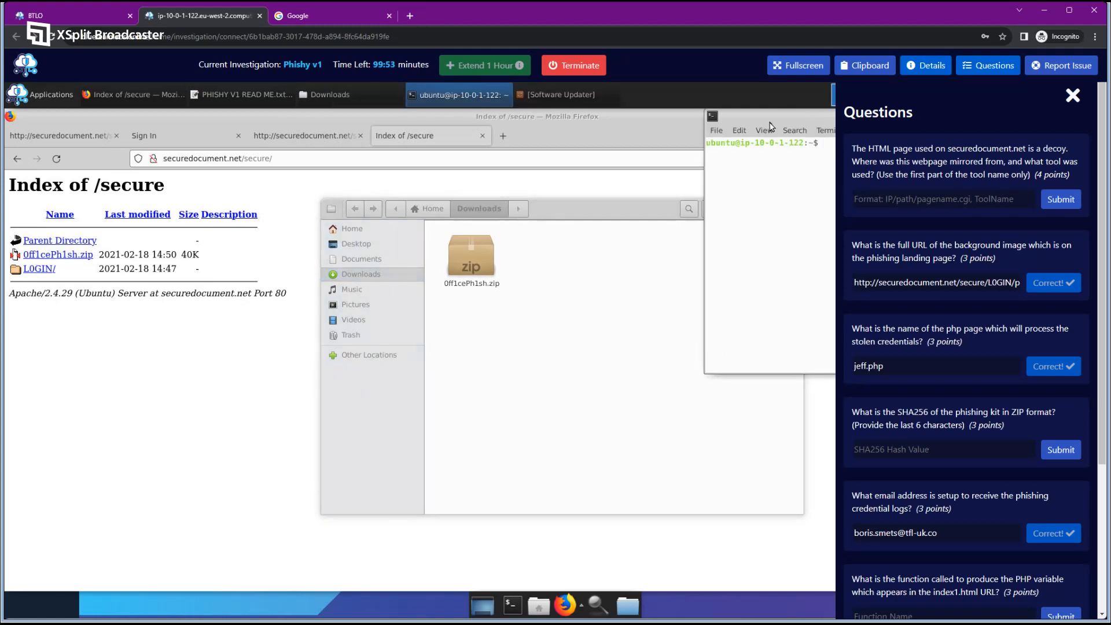
{"action": "left_click_drag", "start_coordinate": [621, 249], "coordinate": [537, 295]}
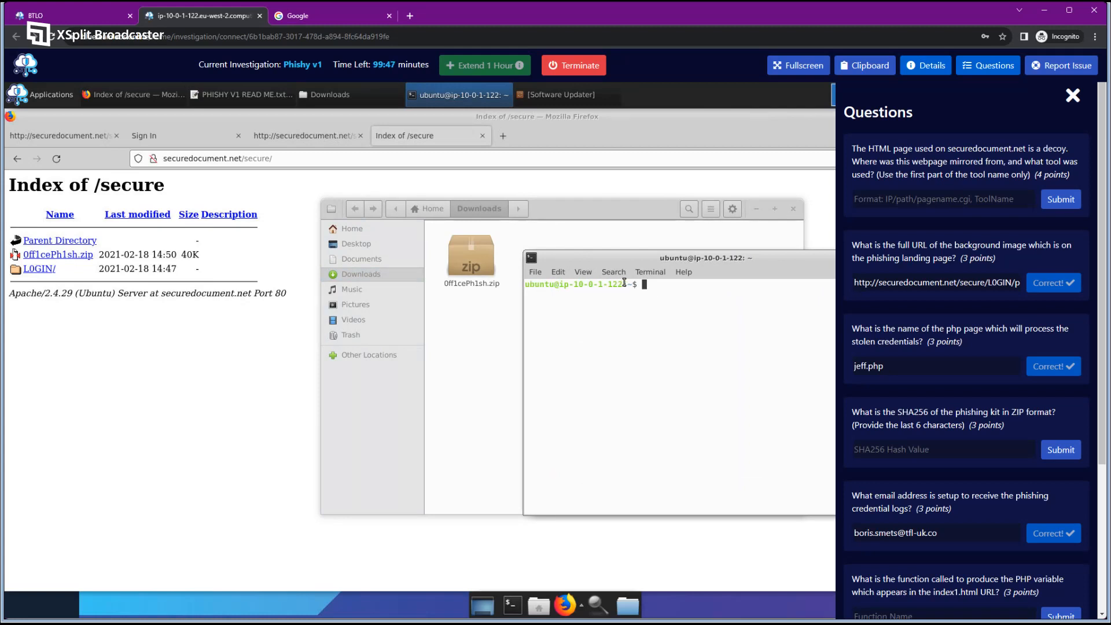
Change into Downloads and run sha256sum on 0ff1cePh1sh.zip.
{"action": "left_click", "coordinate": [987, 65]}
{"action": "type", "text": "ls"}
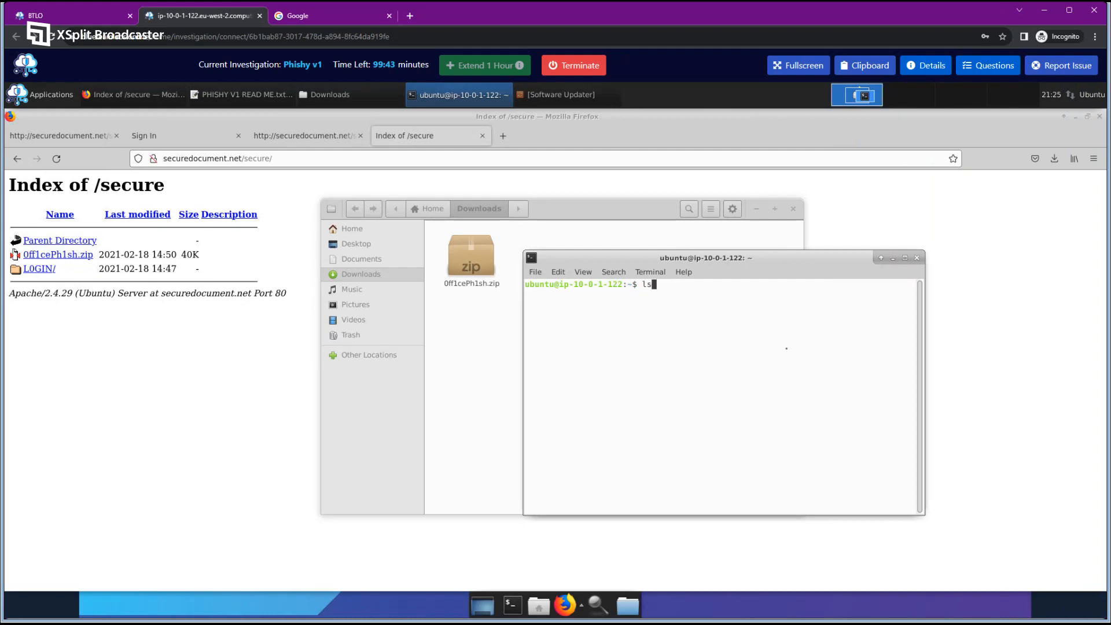
{"action": "key", "text": "Return"}
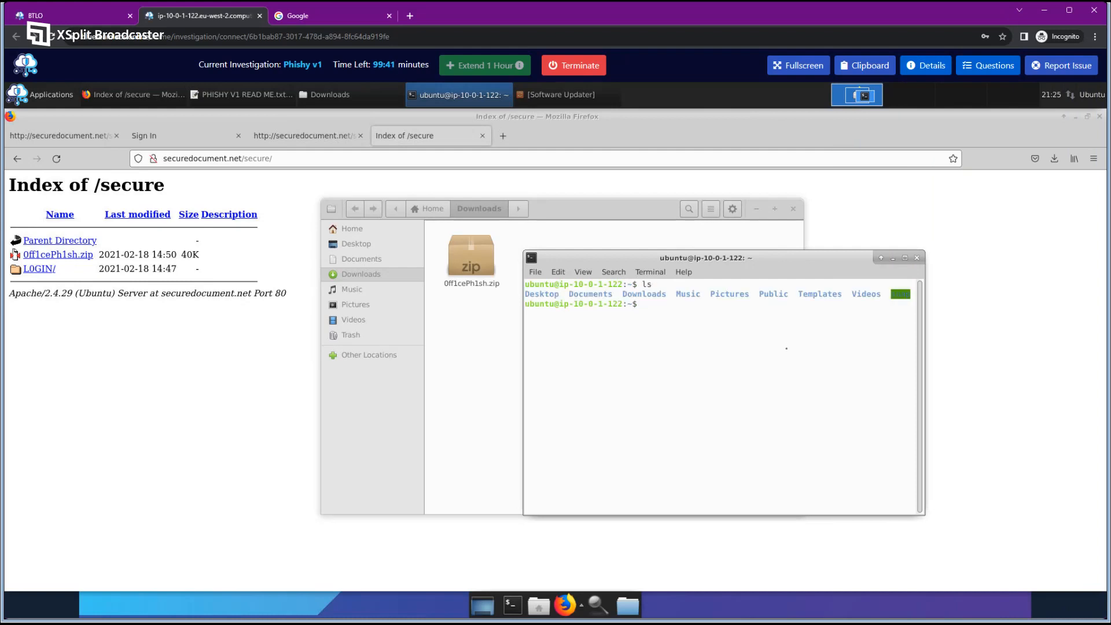
{"action": "type", "text": "cd Downloads"}
{"action": "key", "text": "Return"}
{"action": "type", "text": "ls"}
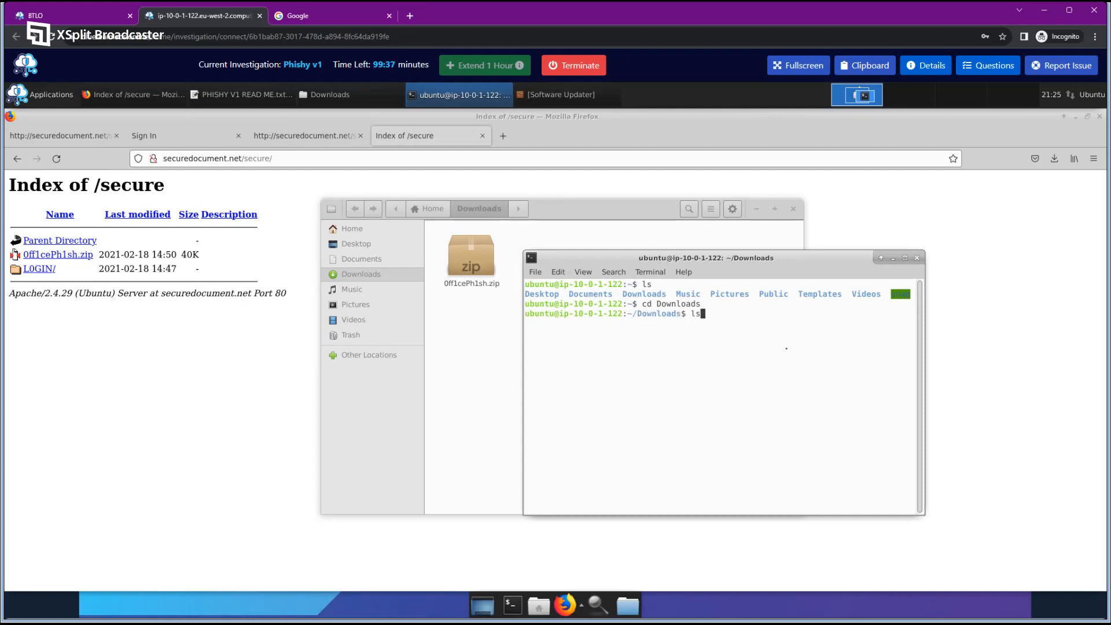
{"action": "key", "text": "Return"}
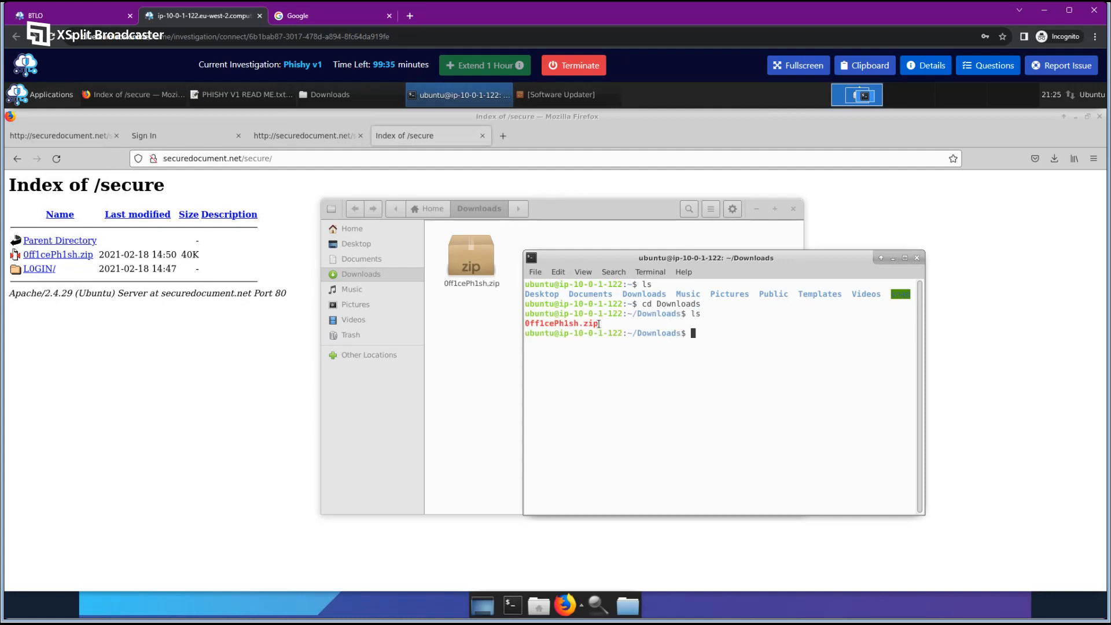
{"action": "left_click_drag", "start_coordinate": [599, 322], "coordinate": [524, 315]}
{"action": "left_click", "coordinate": [682, 394]}
{"action": "type", "text": "sha256sum 0"}
{"action": "key", "text": "Tab"}
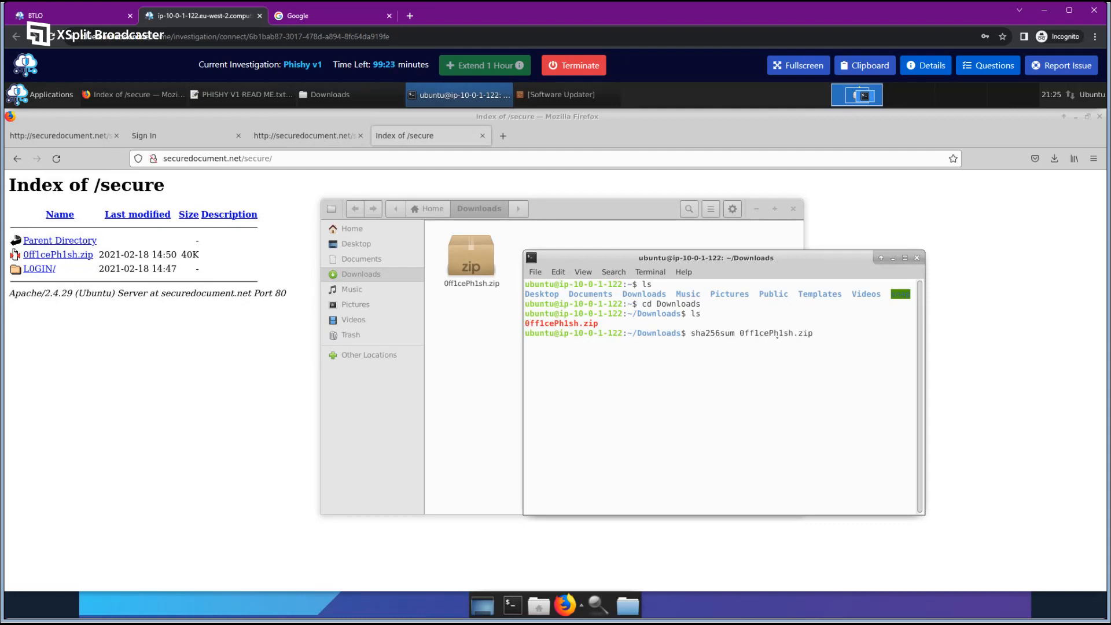
{"action": "key", "text": "Return"}
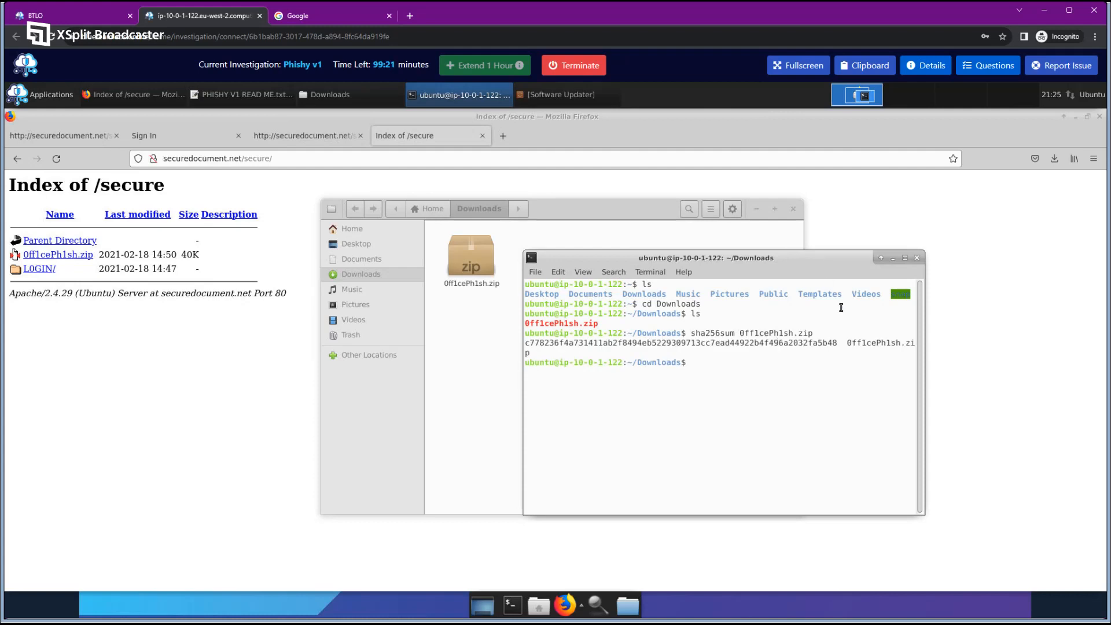
Submit the hash's last six characters, fa5b48, as the SHA256 answer.
{"action": "left_click", "coordinate": [520, 371]}
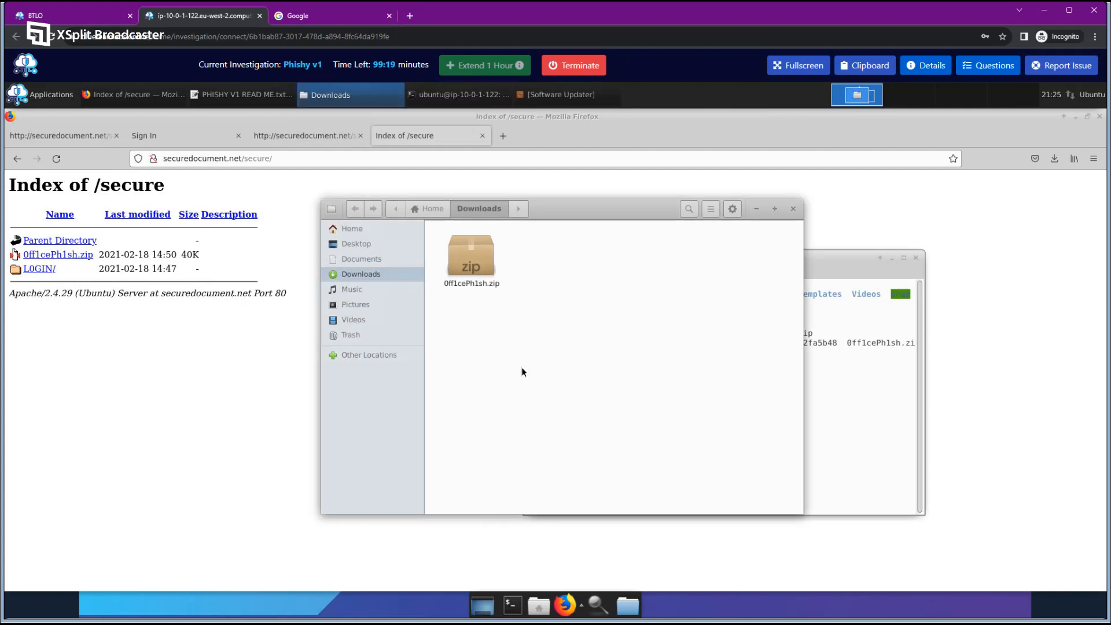
{"action": "left_click", "coordinate": [836, 413]}
{"action": "left_click_drag", "start_coordinate": [526, 393], "coordinate": [376, 402]}
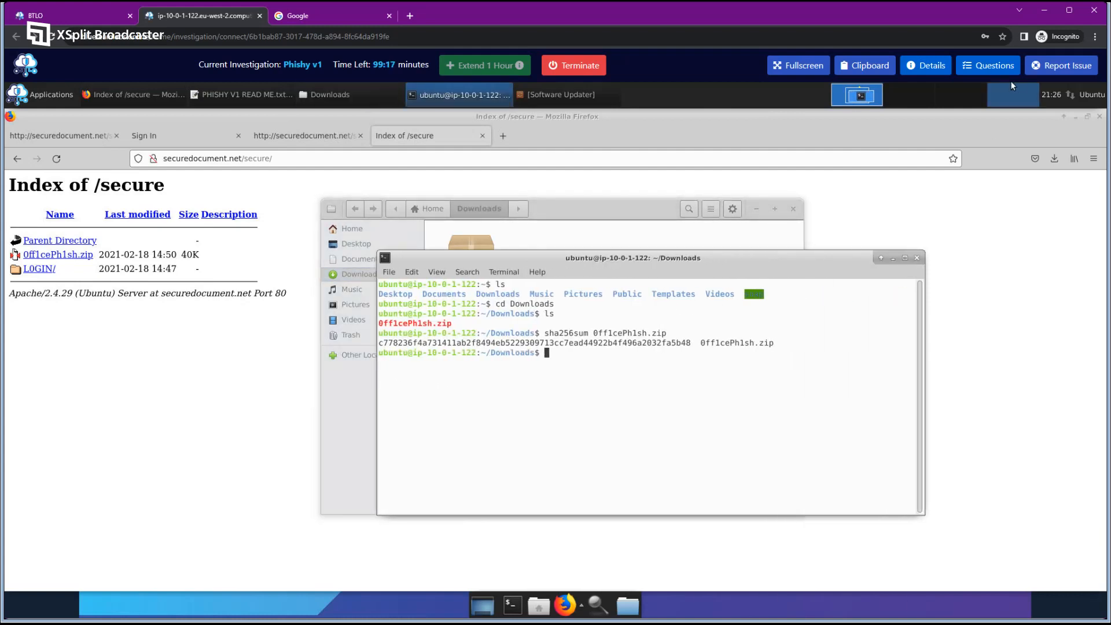
{"action": "left_click", "coordinate": [988, 66]}
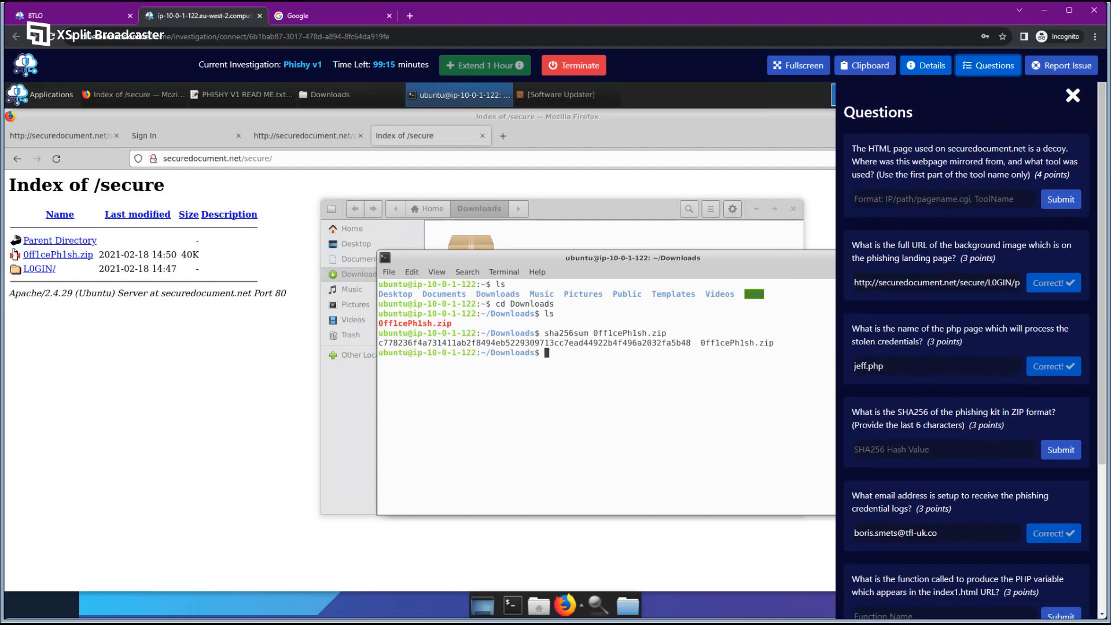
{"action": "left_click_drag", "start_coordinate": [852, 413], "coordinate": [997, 432]}
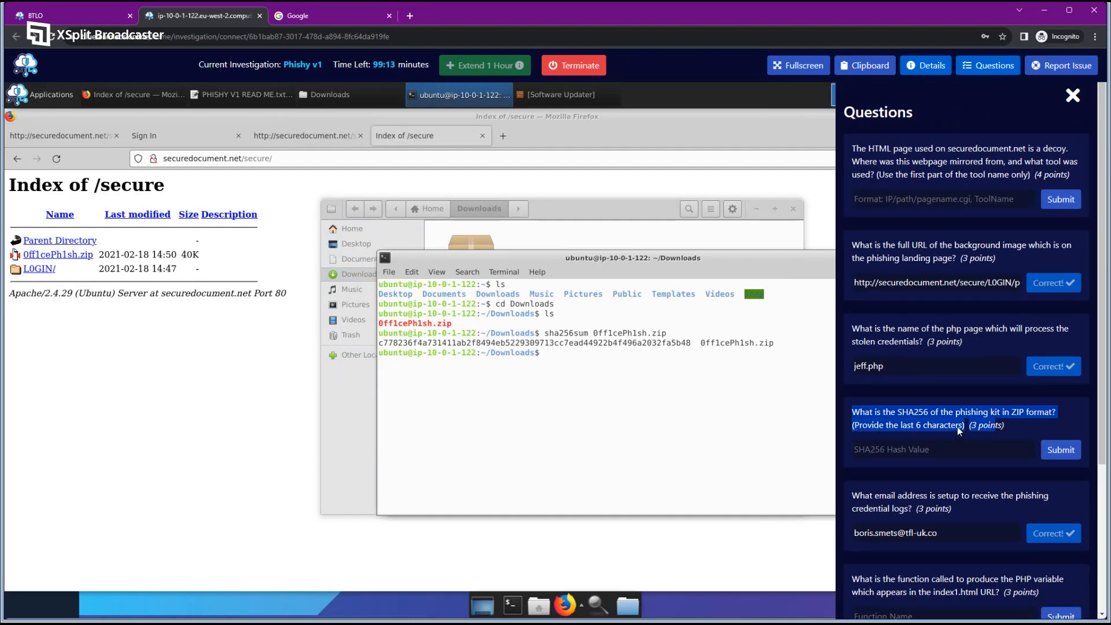
{"action": "left_click", "coordinate": [924, 430]}
{"action": "left_click_drag", "start_coordinate": [691, 342], "coordinate": [662, 343]}
{"action": "right_click", "coordinate": [666, 342]}
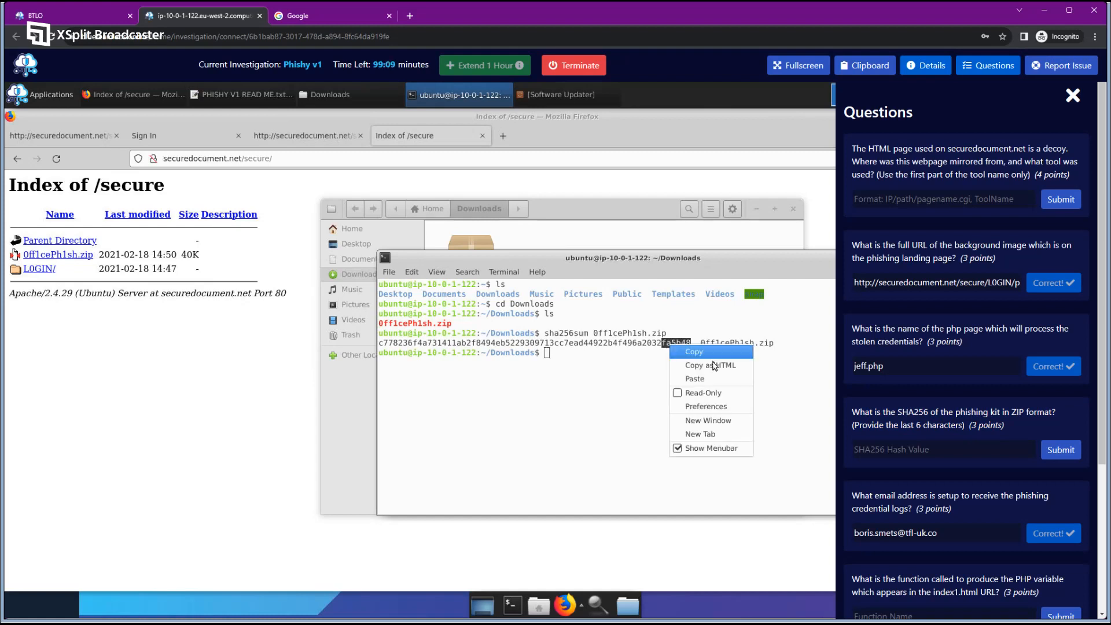
{"action": "left_click", "coordinate": [680, 362]}
{"action": "left_click", "coordinate": [967, 457]}
{"action": "type", "text": "f"}
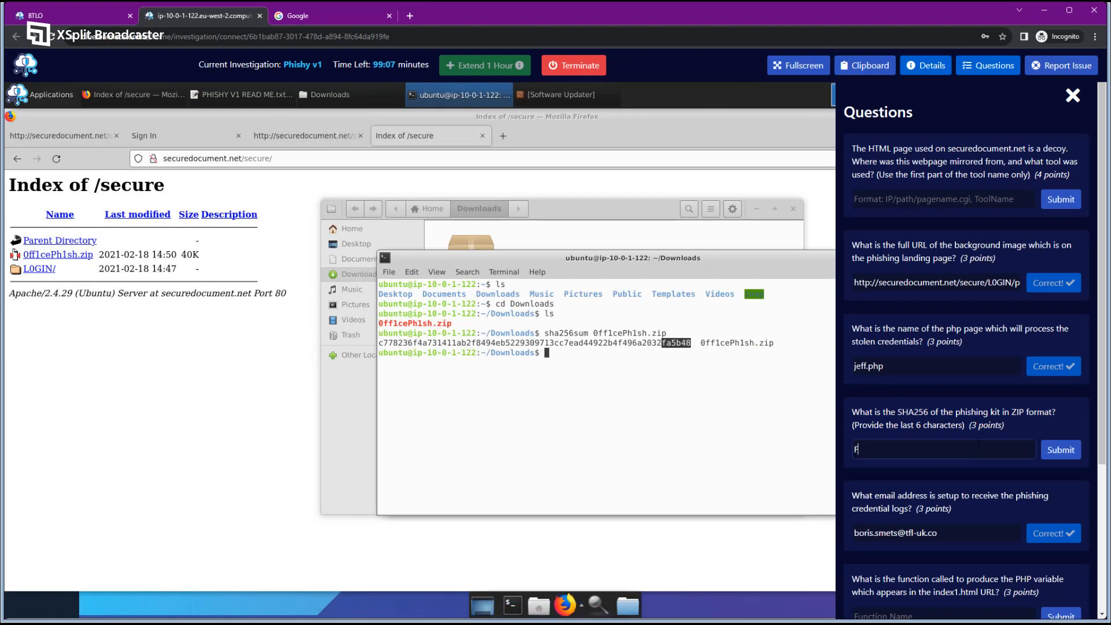
{"action": "type", "text": "a5b48"}
{"action": "key", "text": "Return"}
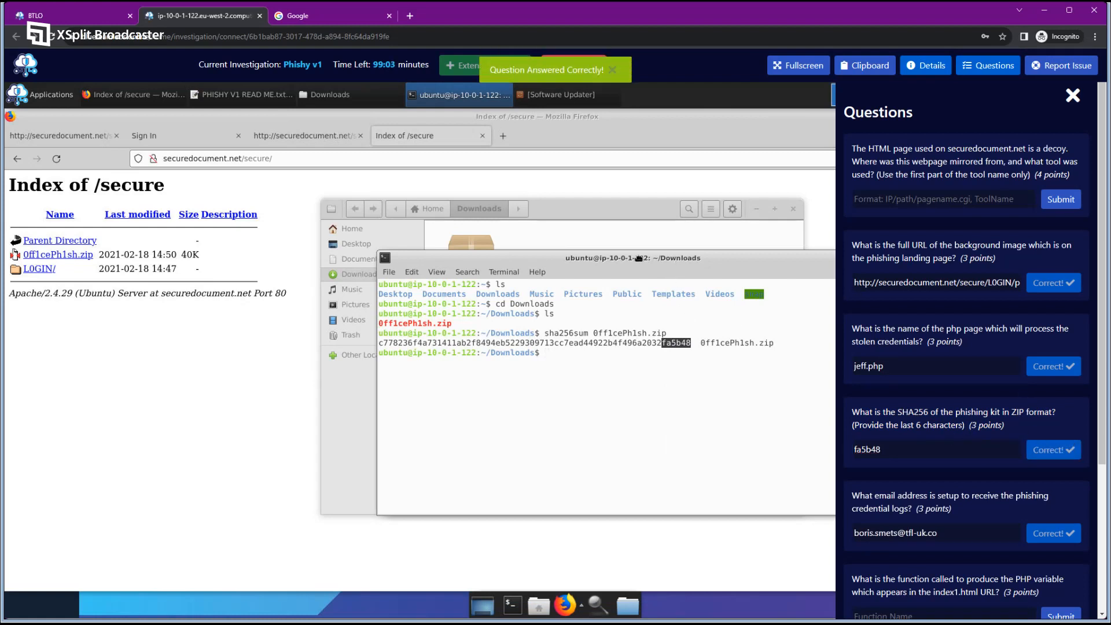
Close the terminal and clear the zip file selection in Downloads.
{"action": "left_click_drag", "start_coordinate": [637, 257], "coordinate": [391, 252]}
{"action": "left_click", "coordinate": [671, 254]}
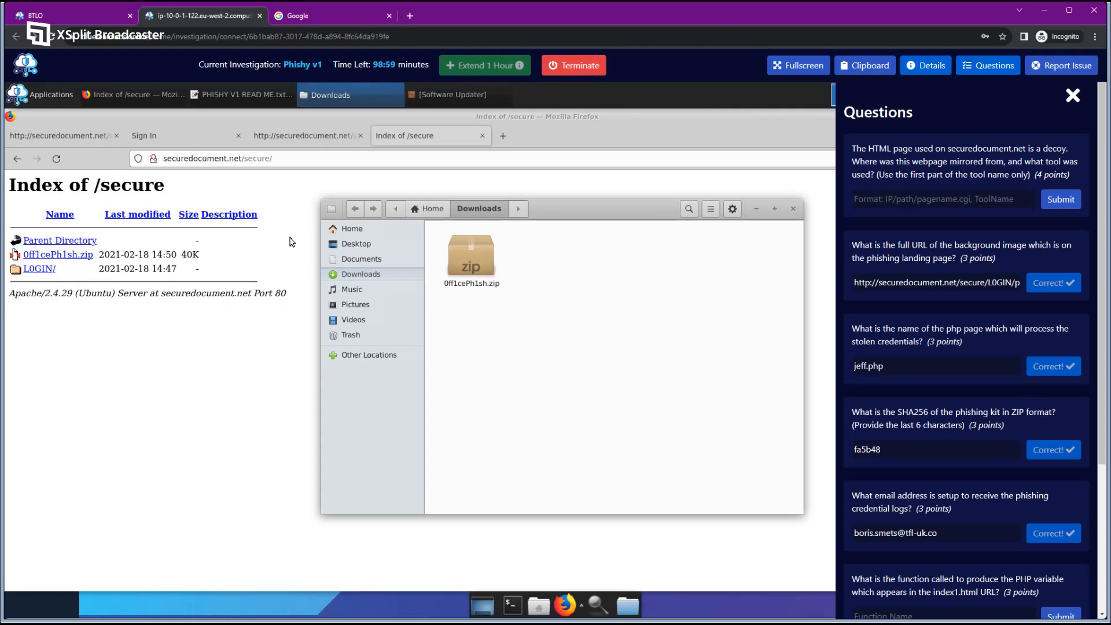
{"action": "left_click", "coordinate": [471, 257]}
{"action": "left_click", "coordinate": [506, 340]}
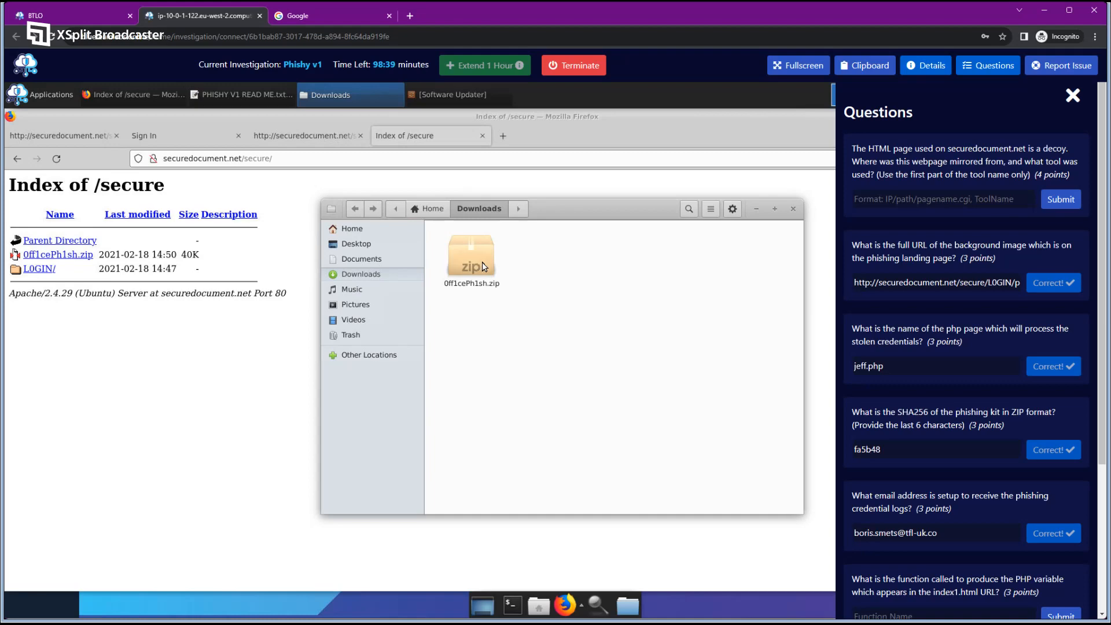
{"action": "scroll", "coordinate": [985, 334], "scroll_direction": "down", "scroll_amount": 3}
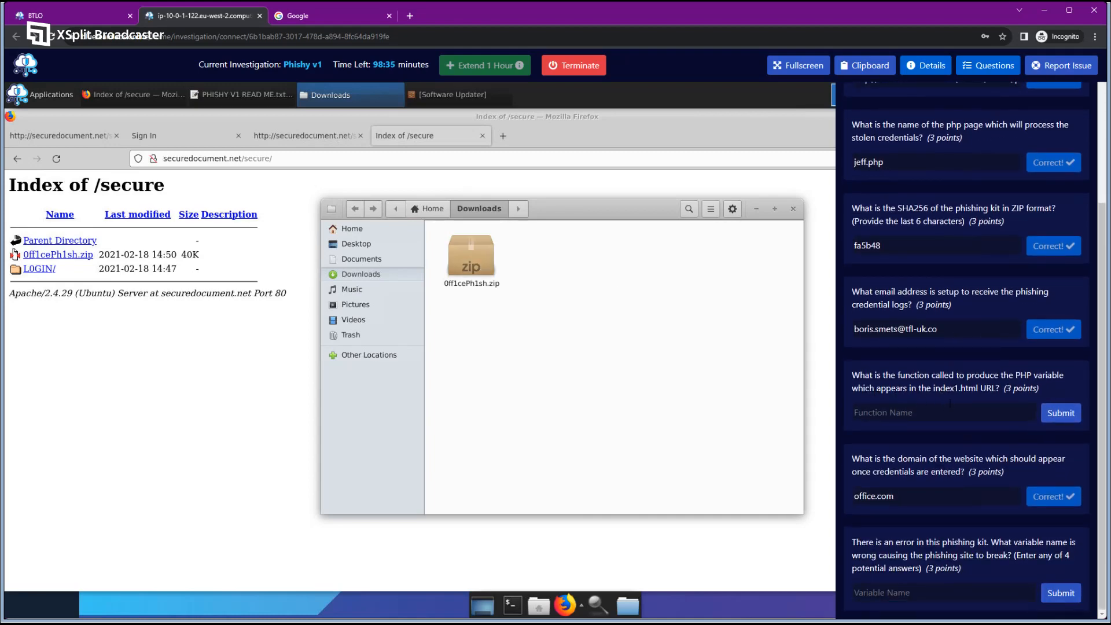
{"action": "scroll", "coordinate": [949, 403], "scroll_direction": "up", "scroll_amount": 3}
Extract 0ff1cePh1sh.zip here and open the extracted 0ff1cePh1sh folder.
{"action": "right_click", "coordinate": [488, 266]}
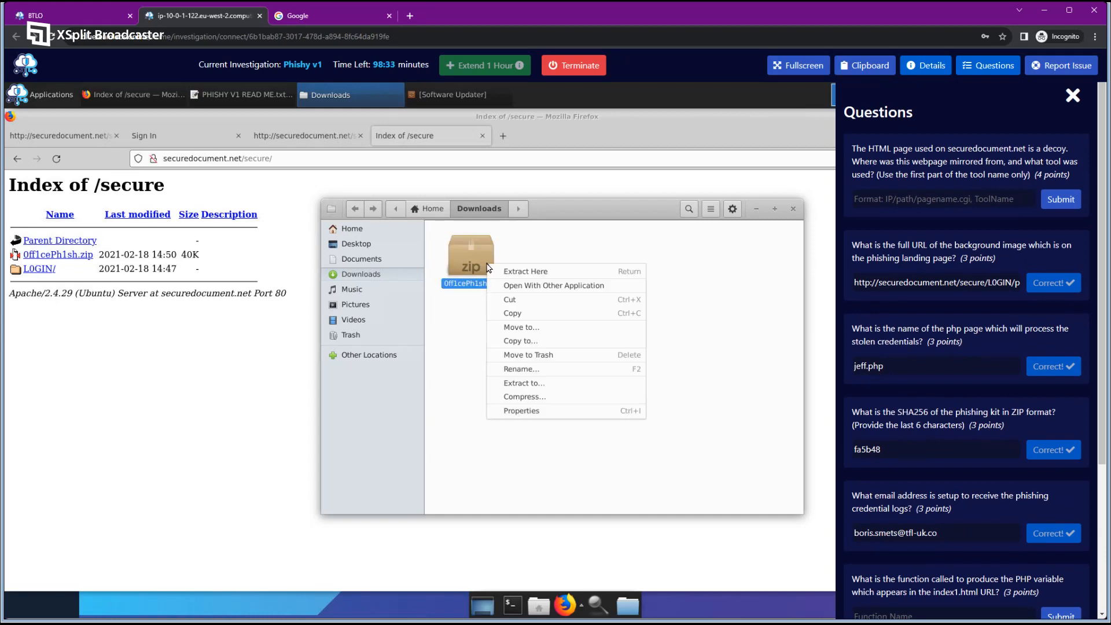
{"action": "left_click", "coordinate": [568, 271]}
{"action": "double_click", "coordinate": [565, 266]}
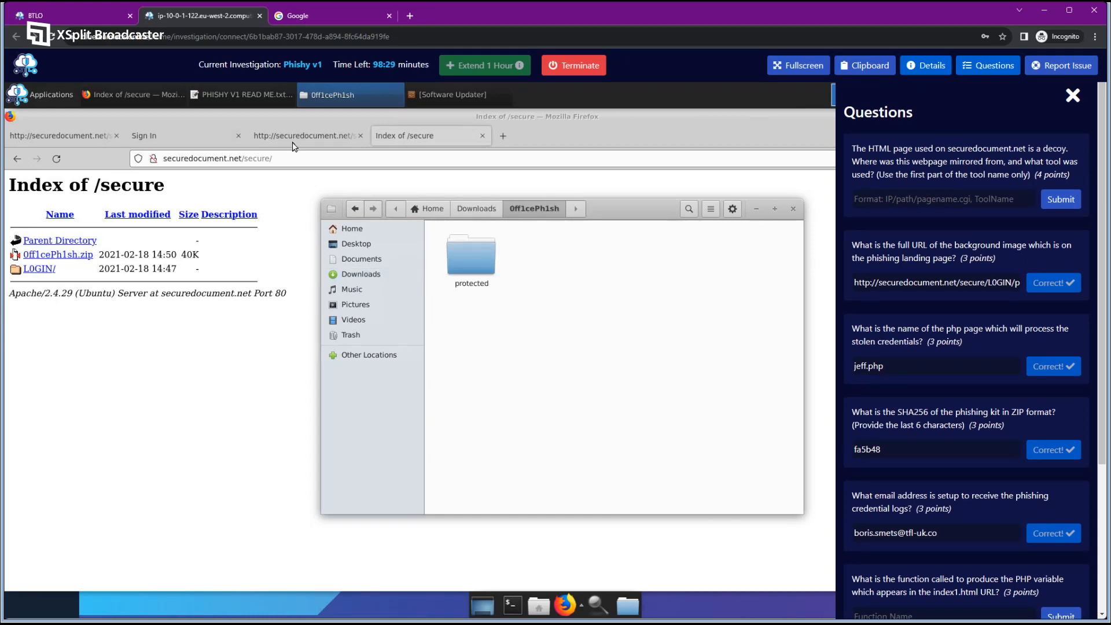
{"action": "left_click", "coordinate": [295, 137]}
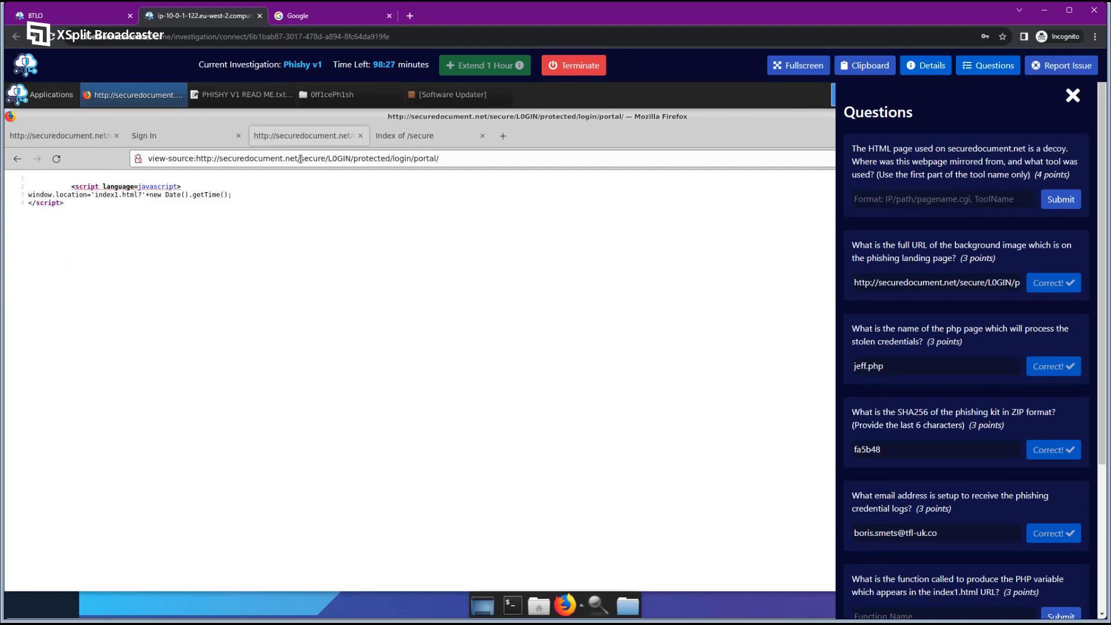
{"action": "left_click_drag", "start_coordinate": [300, 159], "coordinate": [406, 160]}
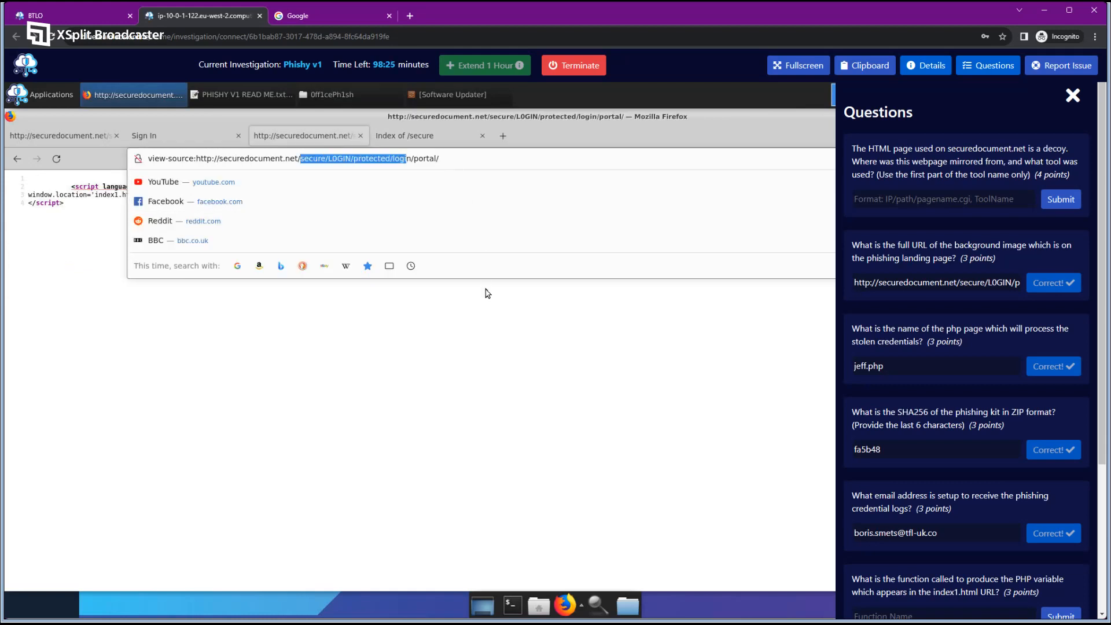
{"action": "left_click", "coordinate": [487, 293]}
{"action": "left_click", "coordinate": [401, 135]}
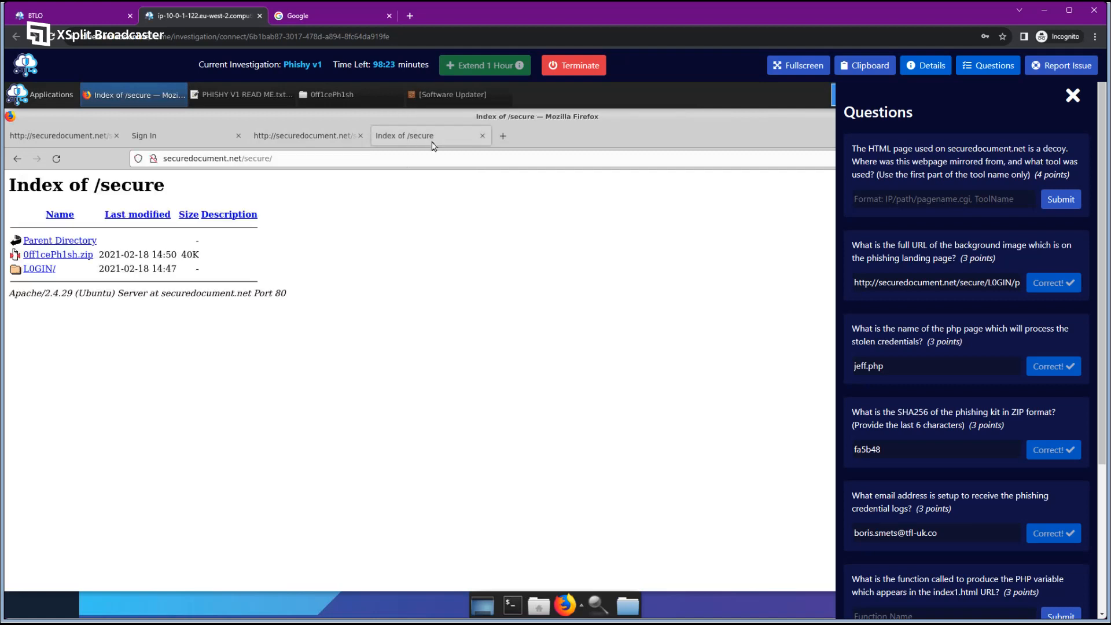
{"action": "left_click", "coordinate": [340, 96]}
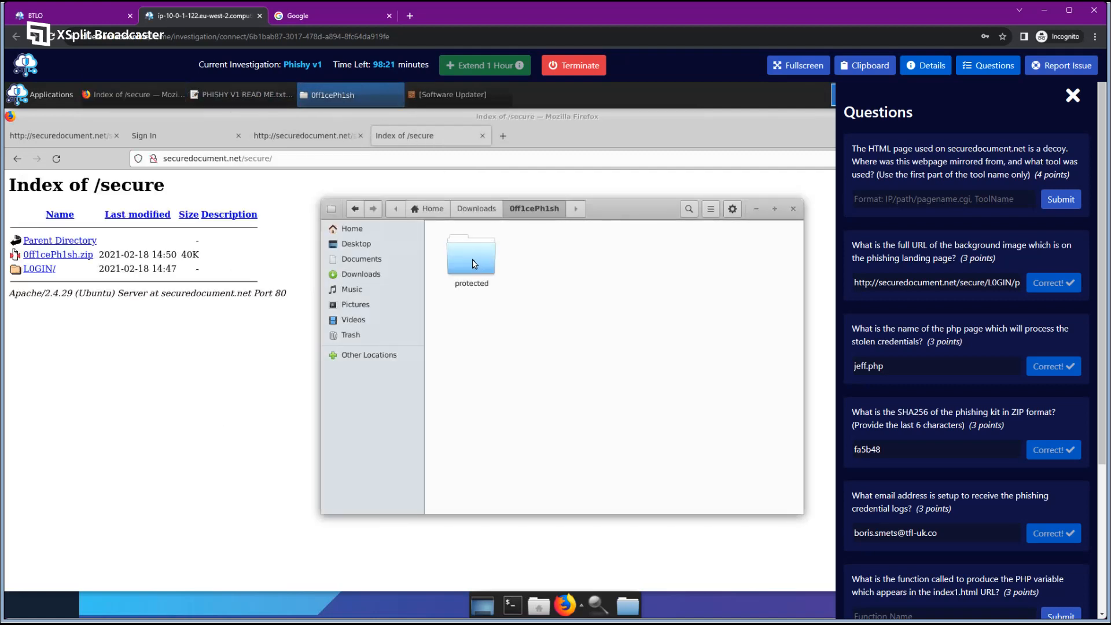
Browse into protected > login > portal and inspect the PNG images there.
{"action": "double_click", "coordinate": [472, 259]}
{"action": "double_click", "coordinate": [473, 260]}
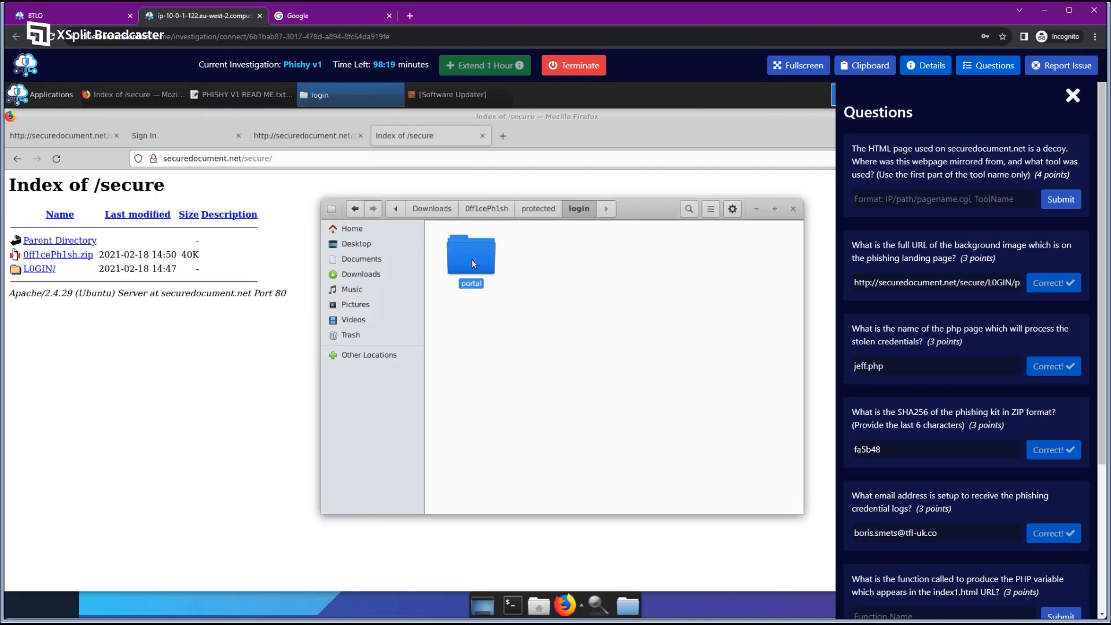
{"action": "double_click", "coordinate": [471, 259]}
{"action": "left_click", "coordinate": [642, 255]}
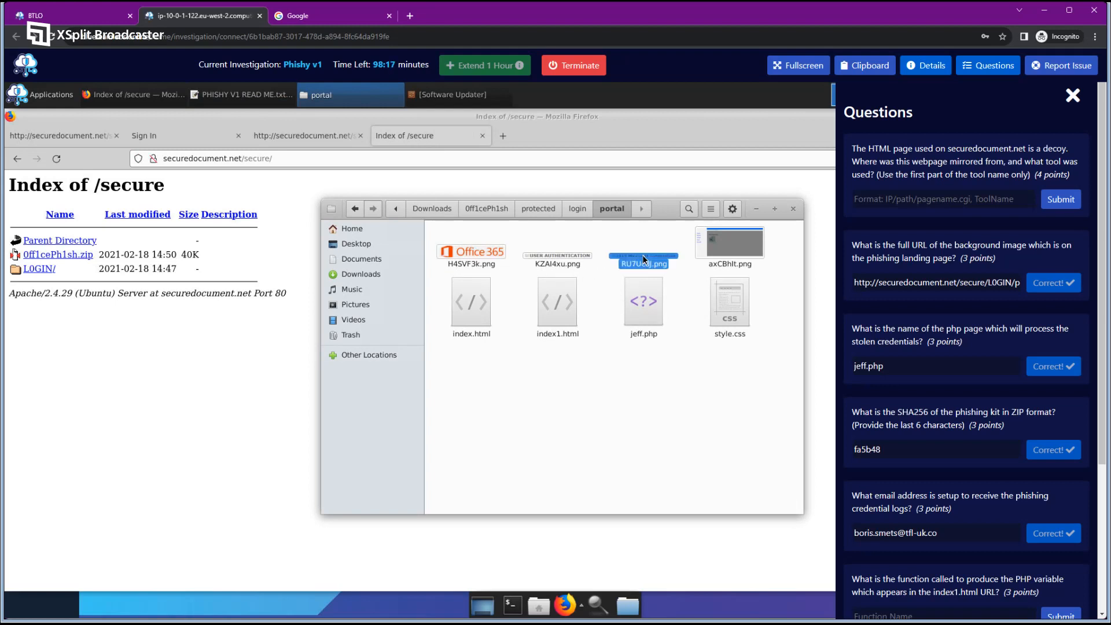
{"action": "left_click", "coordinate": [561, 253]}
{"action": "left_click", "coordinate": [495, 249]}
{"action": "left_click", "coordinate": [572, 385]}
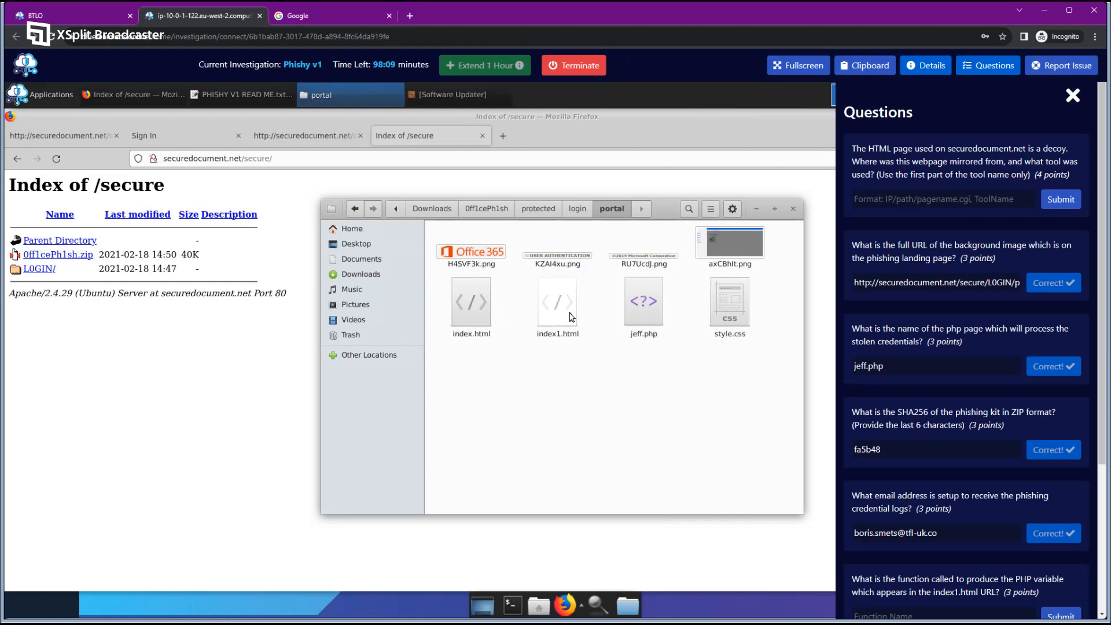
Open index.html from the kit's portal folder in the Mousepad text editor.
{"action": "right_click", "coordinate": [480, 316]}
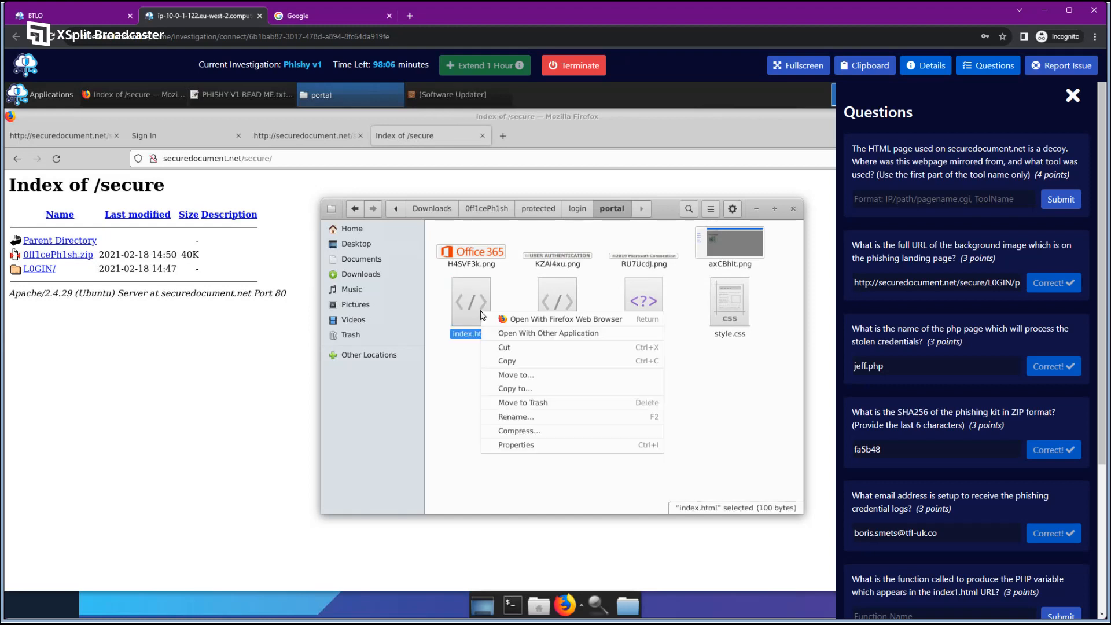
{"action": "left_click", "coordinate": [567, 338]}
{"action": "left_click", "coordinate": [594, 436]}
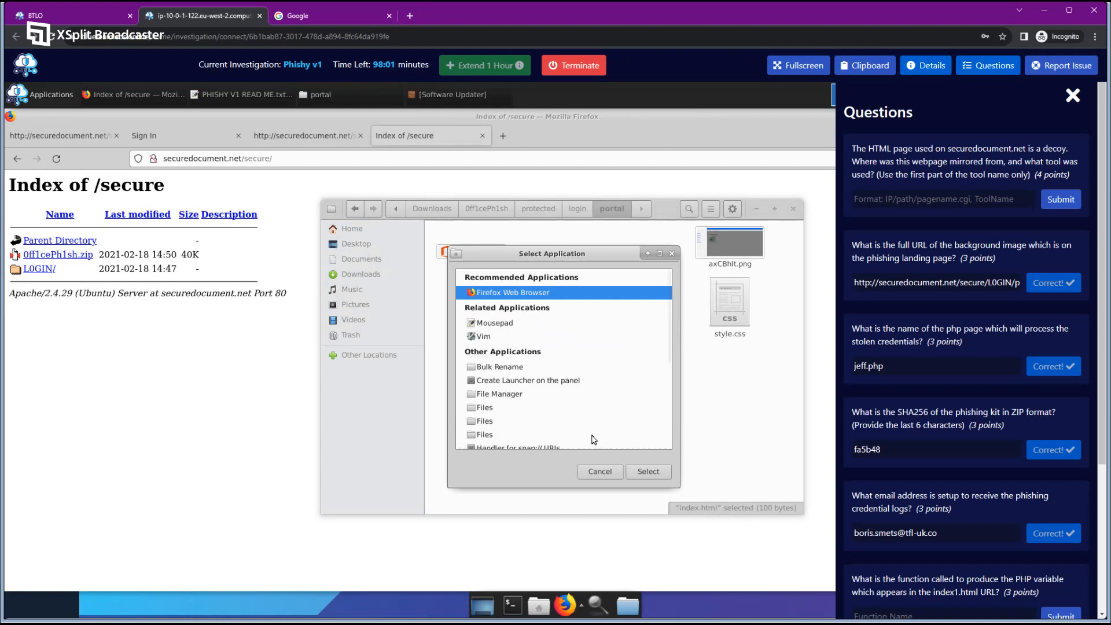
{"action": "left_click", "coordinate": [508, 324]}
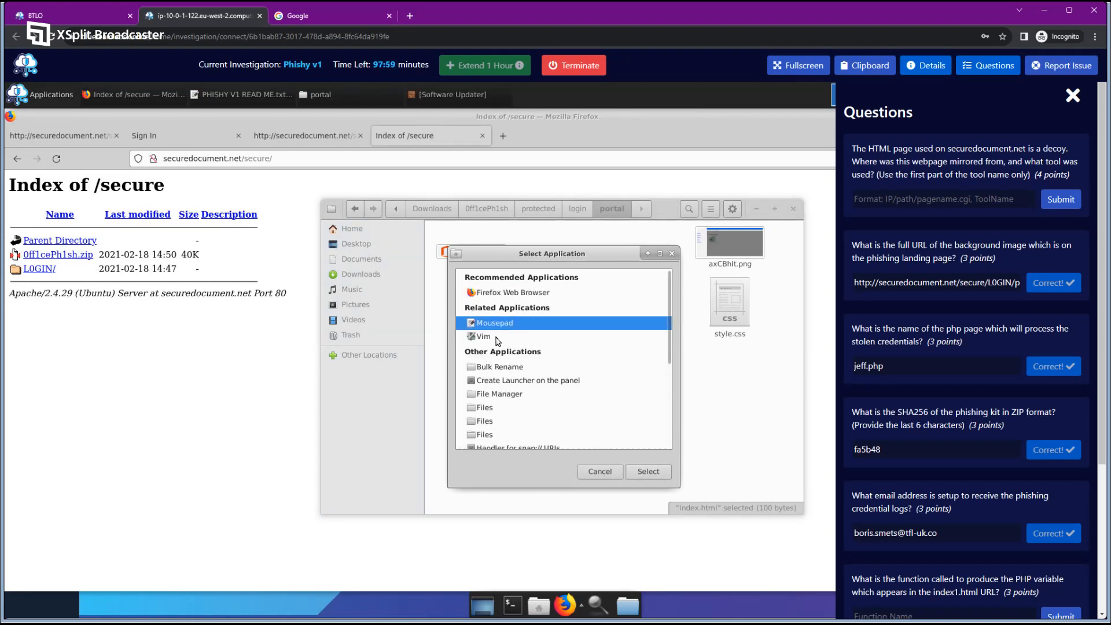
{"action": "left_click", "coordinate": [648, 471]}
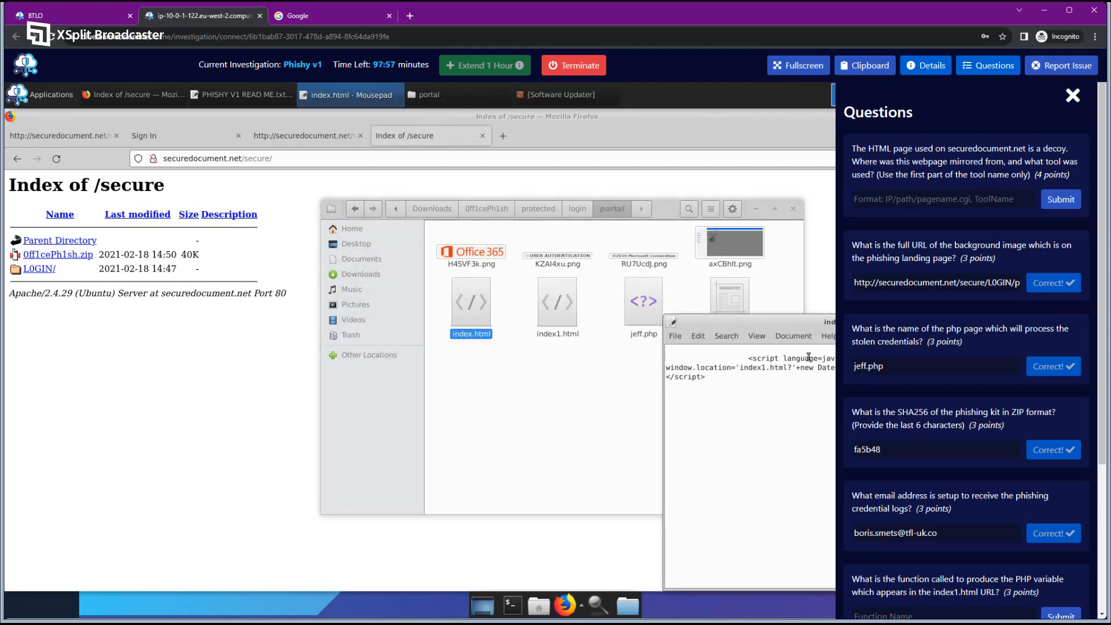
{"action": "left_click_drag", "start_coordinate": [779, 325], "coordinate": [479, 283]}
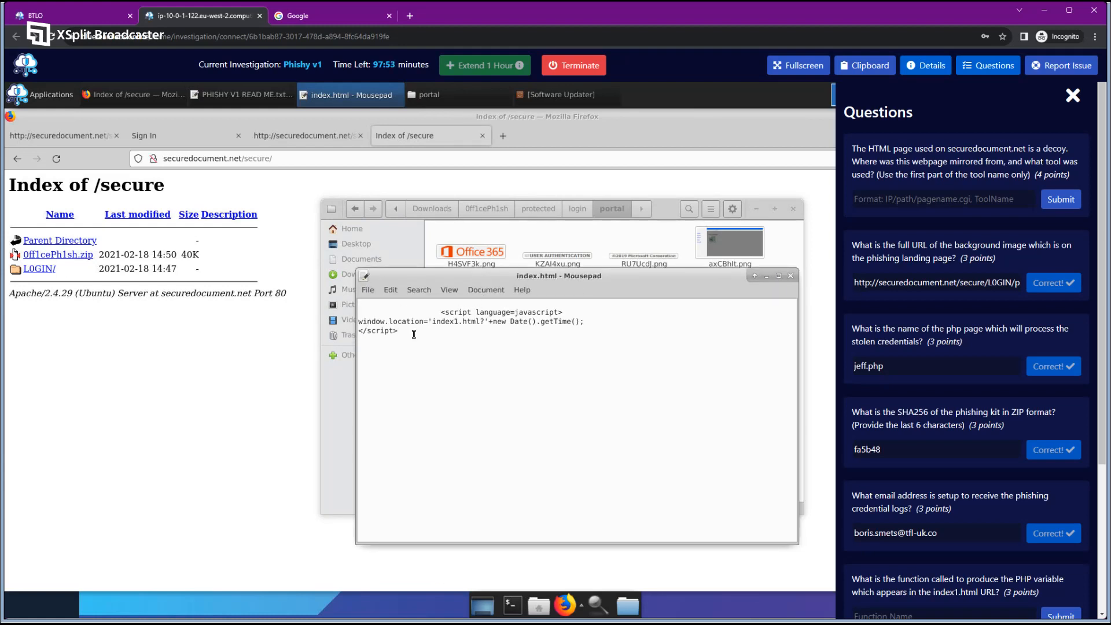
Compare it with the live portal source's redirect to index1.html, then return to the portal folder.
{"action": "left_click", "coordinate": [195, 139]}
{"action": "left_click", "coordinate": [65, 137]}
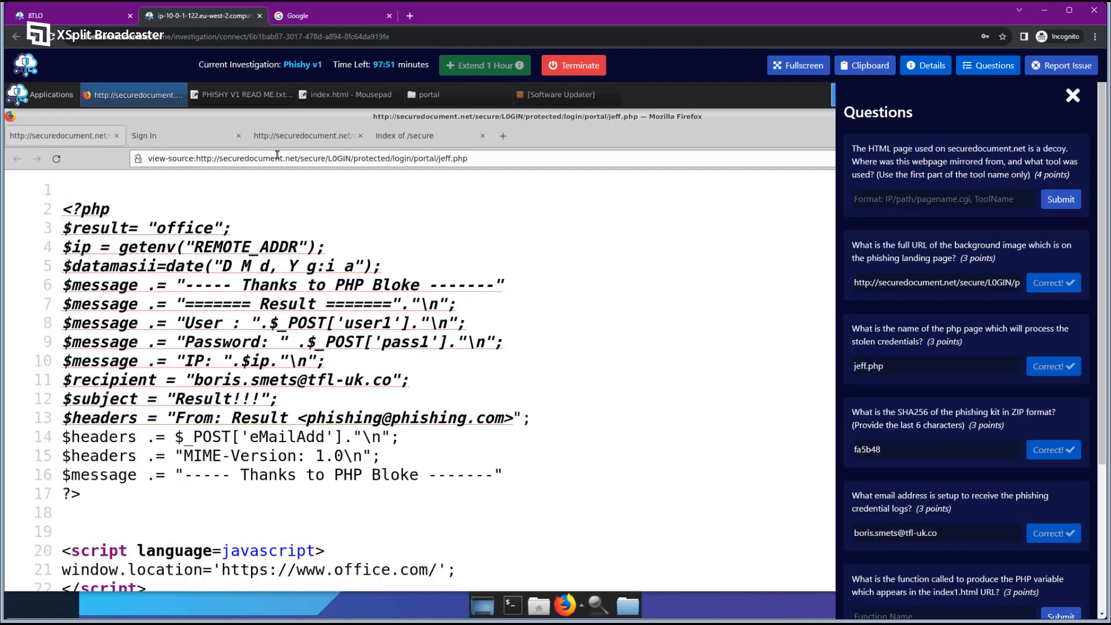
{"action": "left_click", "coordinate": [307, 137]}
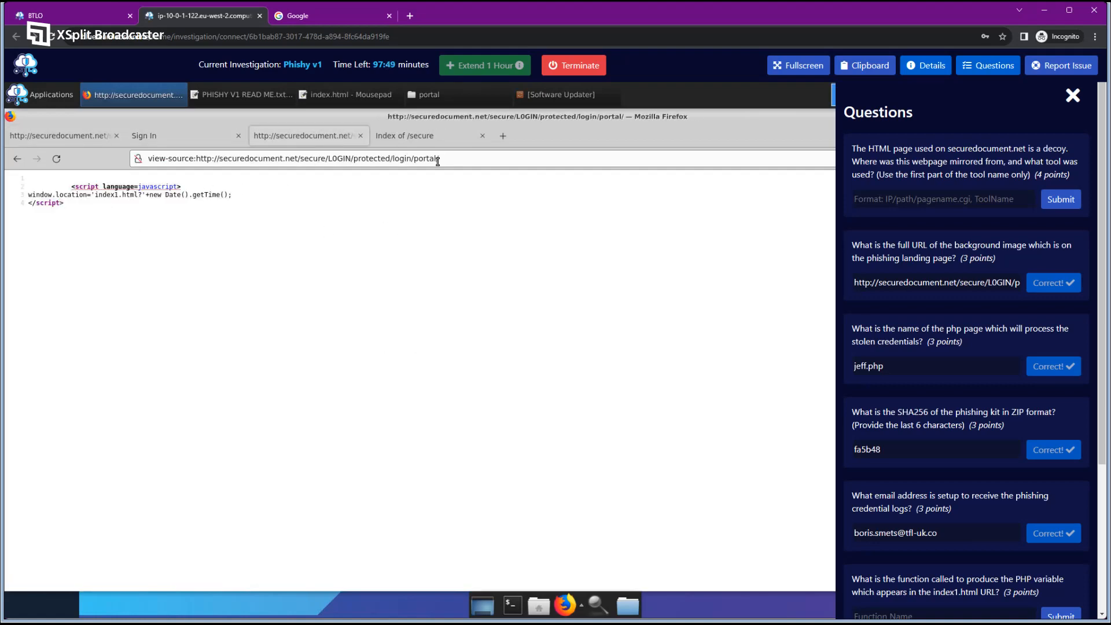
{"action": "left_click_drag", "start_coordinate": [414, 161], "coordinate": [437, 159]}
{"action": "left_click", "coordinate": [448, 313]}
{"action": "left_click_drag", "start_coordinate": [92, 194], "coordinate": [137, 195]}
{"action": "left_click", "coordinate": [157, 212]}
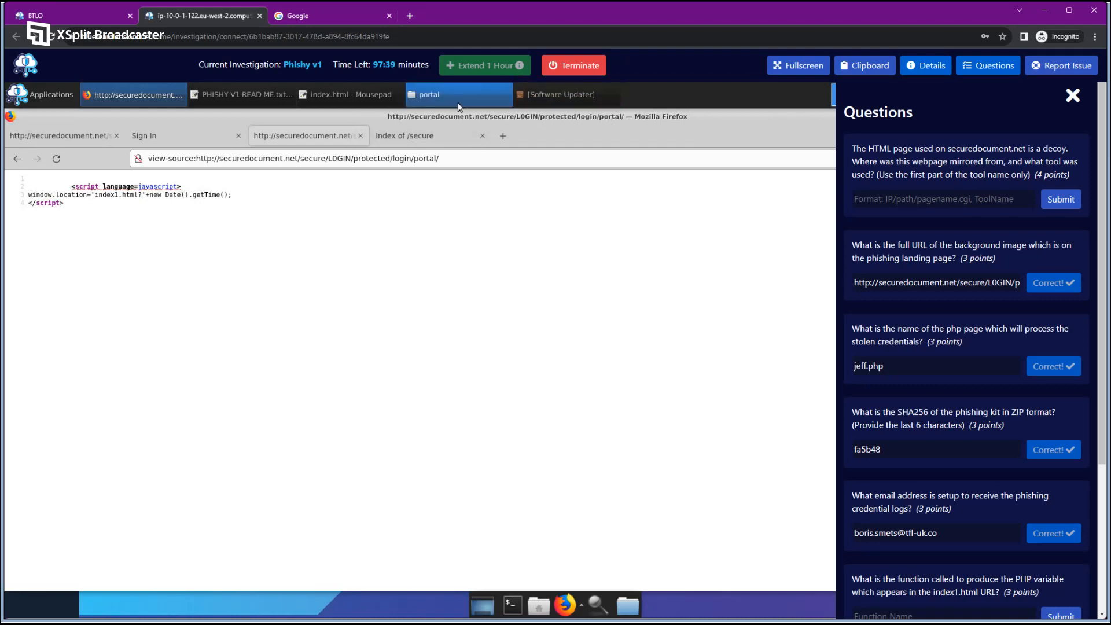
{"action": "left_click", "coordinate": [438, 98]}
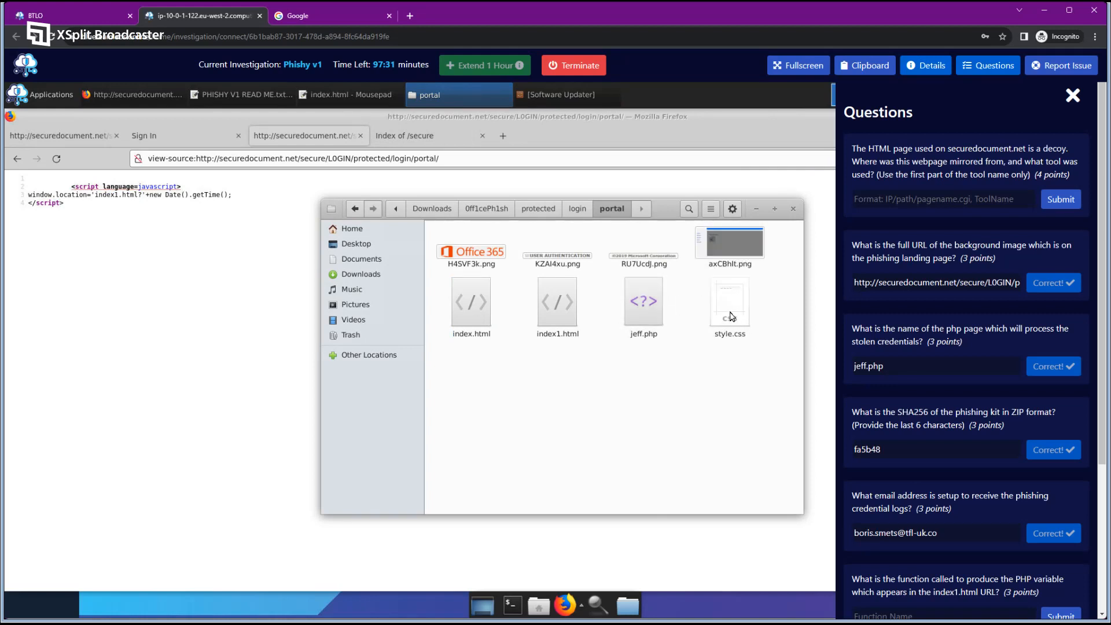
Go back up to the 0ff1cePh1sh kit folder in the file manager and open a terminal there.
{"action": "left_click", "coordinate": [573, 209]}
{"action": "left_click", "coordinate": [540, 209]}
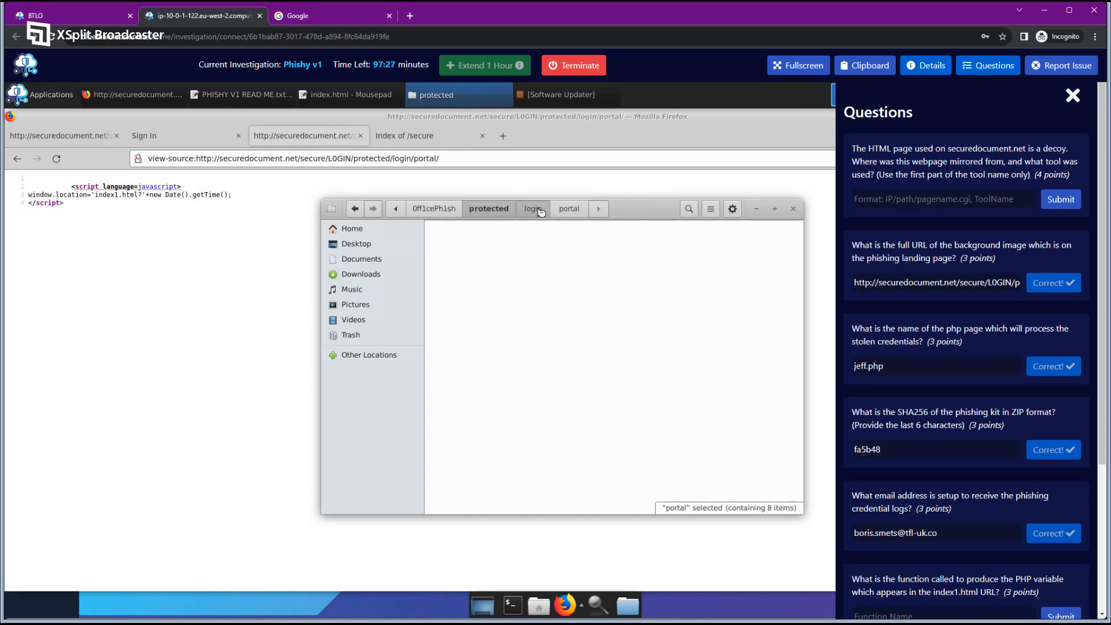
{"action": "left_click", "coordinate": [496, 208]}
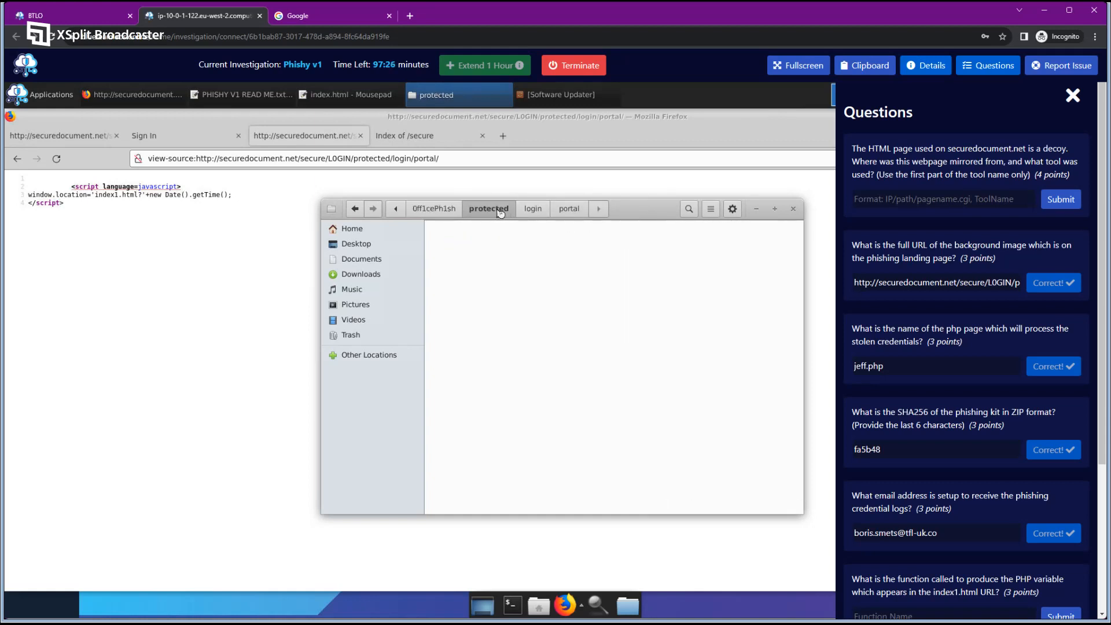
{"action": "left_click", "coordinate": [452, 212]}
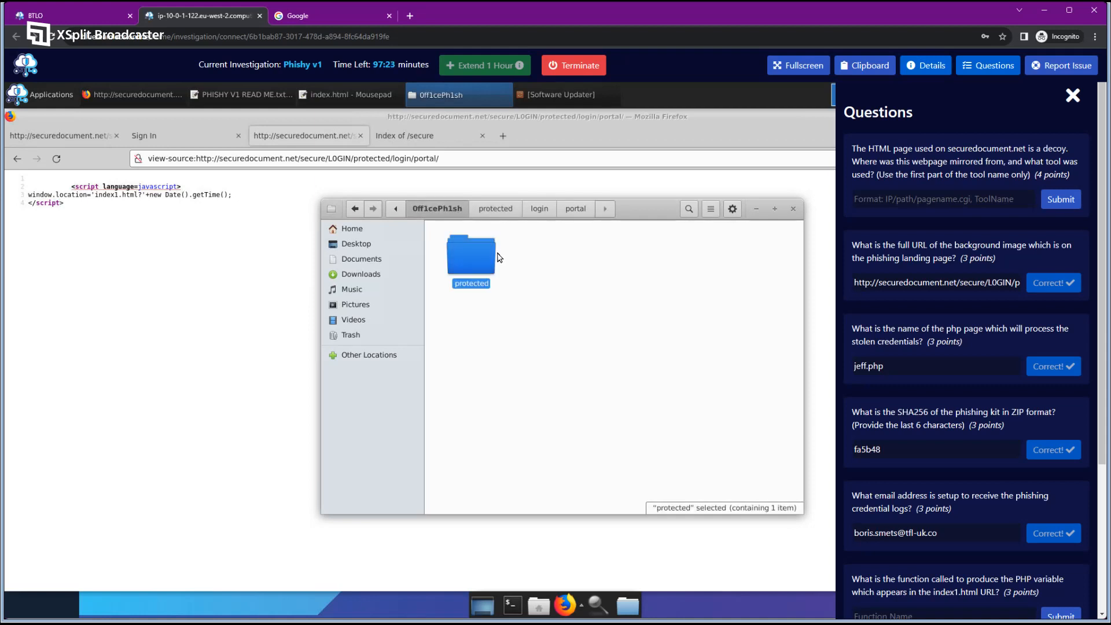
{"action": "left_click", "coordinate": [537, 301]}
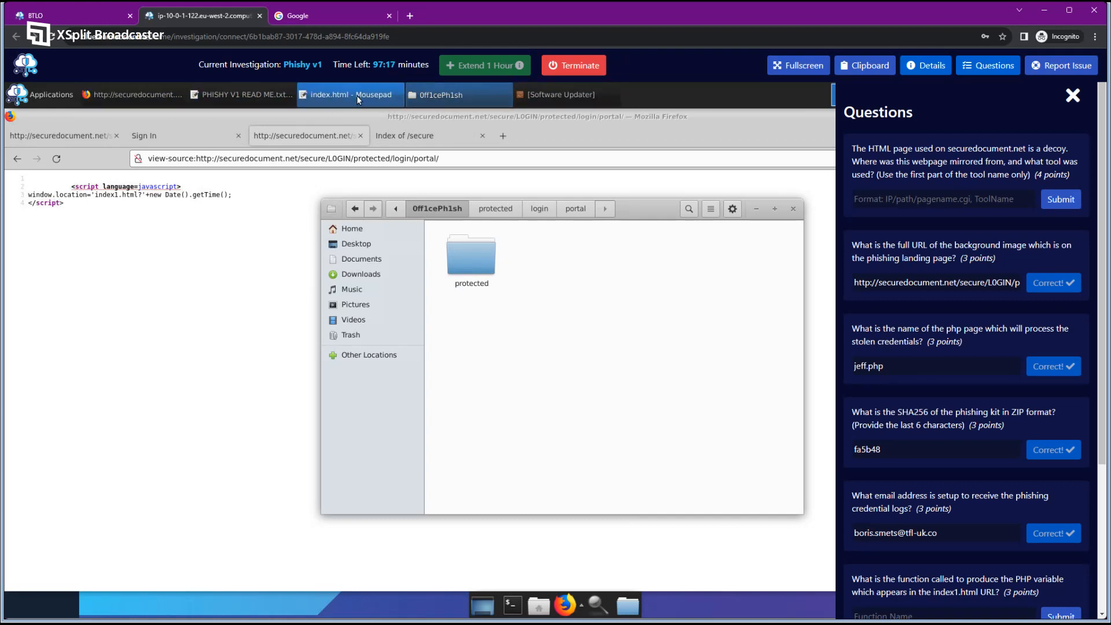
{"action": "right_click", "coordinate": [577, 324]}
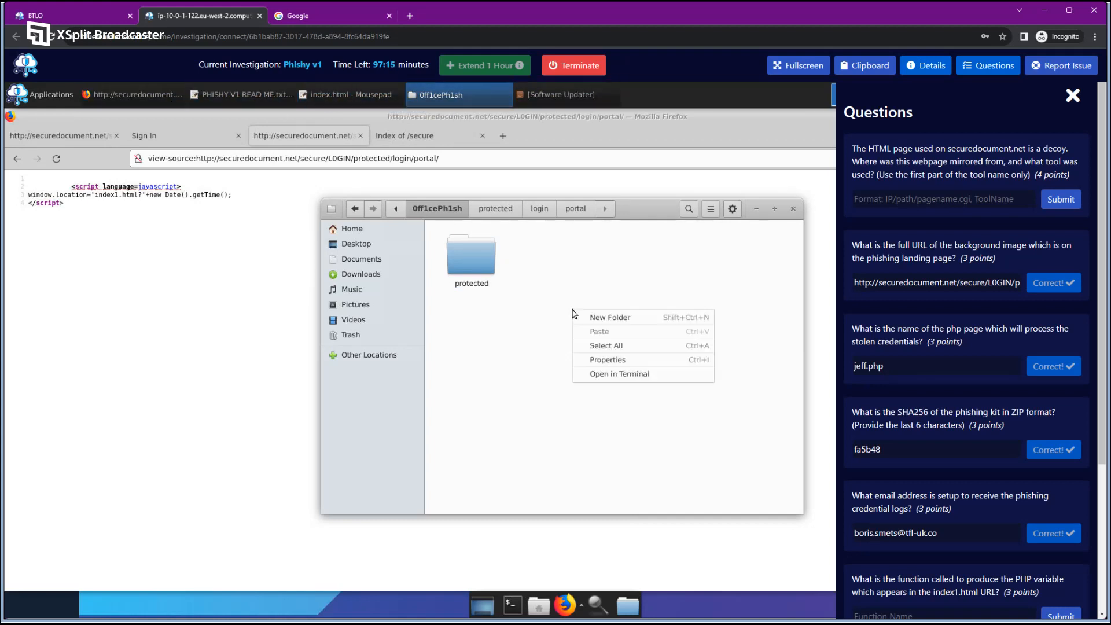
{"action": "left_click", "coordinate": [666, 375]}
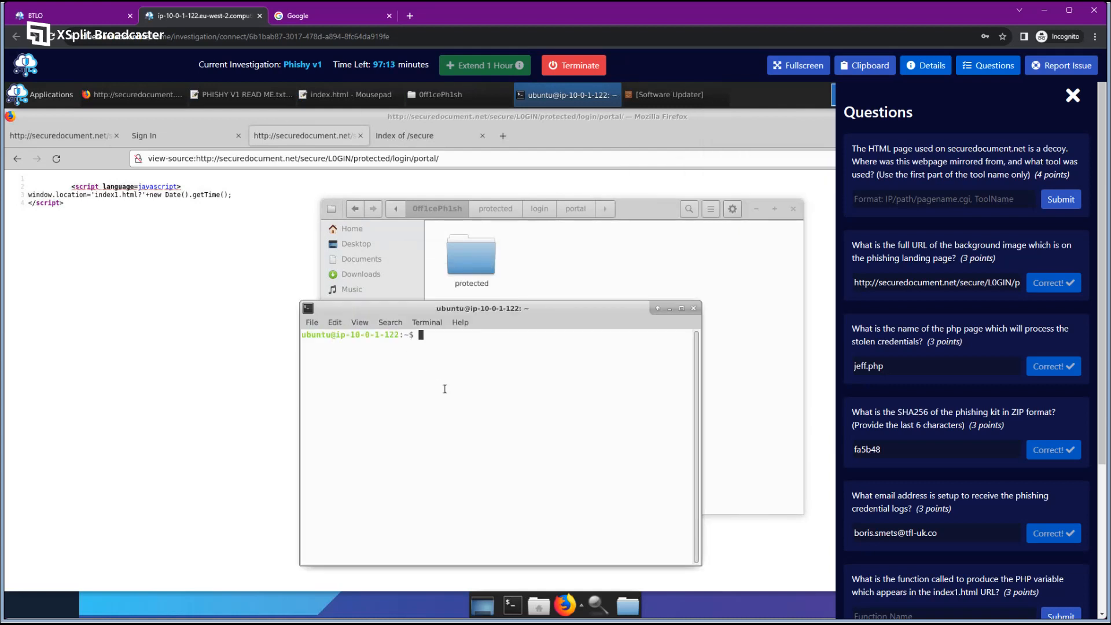
In the terminal, move into Downloads/0ff1cePh1sh and list its contents with ls -a.
{"action": "type", "text": "ls"}
{"action": "key", "text": "Return"}
{"action": "type", "text": "cd Downloads"}
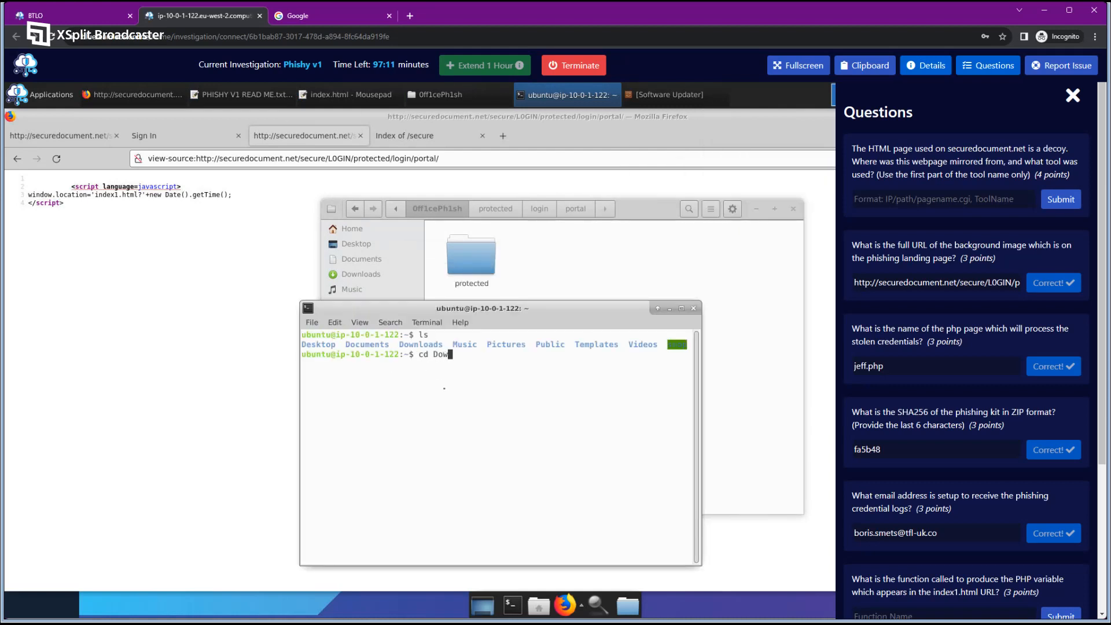
{"action": "key", "text": "Return"}
{"action": "type", "text": "ls"}
{"action": "key", "text": "Return"}
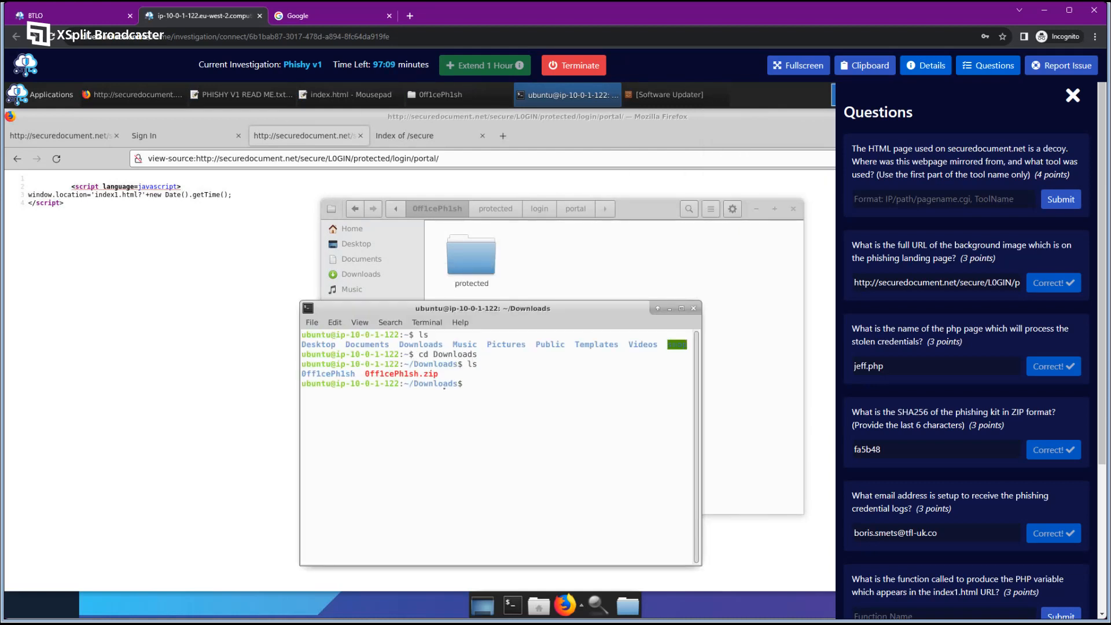
{"action": "type", "text": "cd 0ff"}
{"action": "key", "text": "Tab"}
{"action": "key", "text": "Return"}
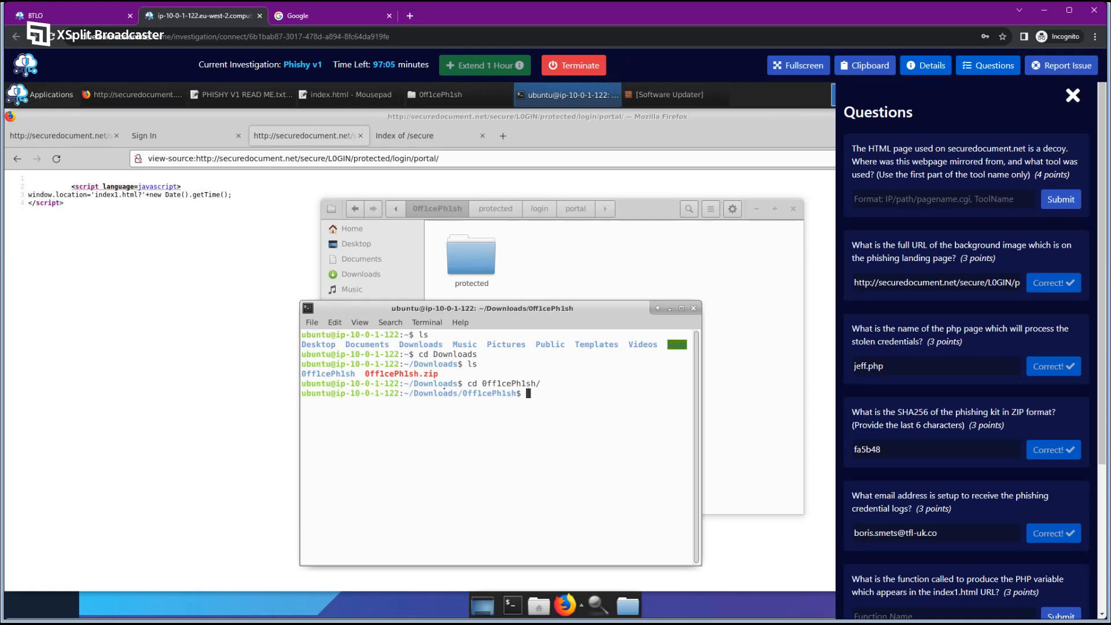
{"action": "type", "text": "dir"}
{"action": "key", "text": "Return"}
{"action": "type", "text": "l"}
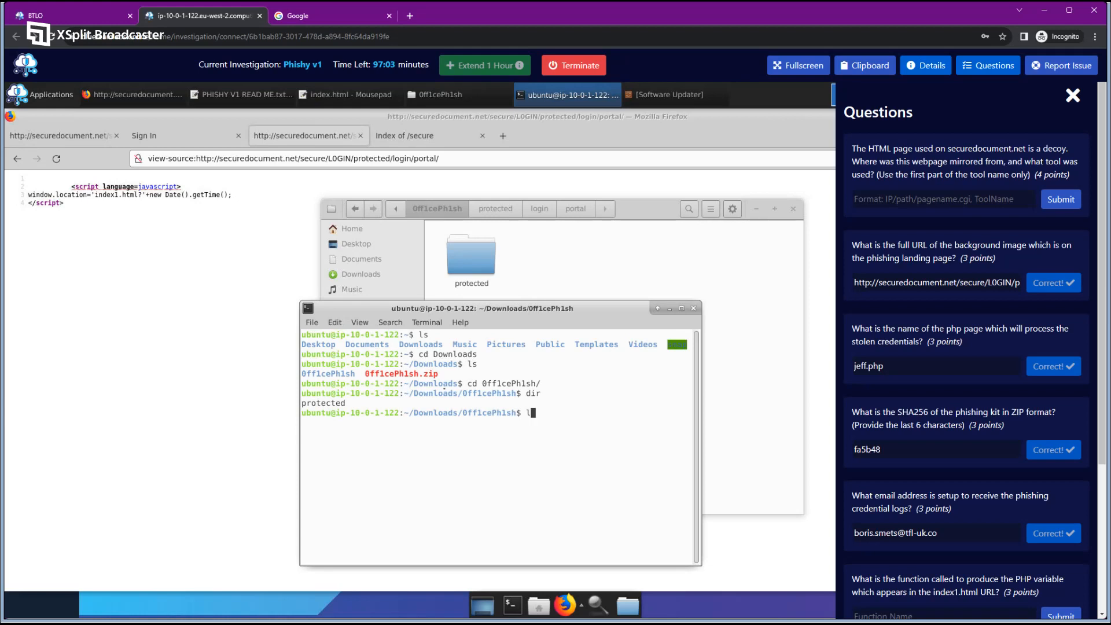
{"action": "type", "text": "s -a"}
{"action": "key", "text": "Return"}
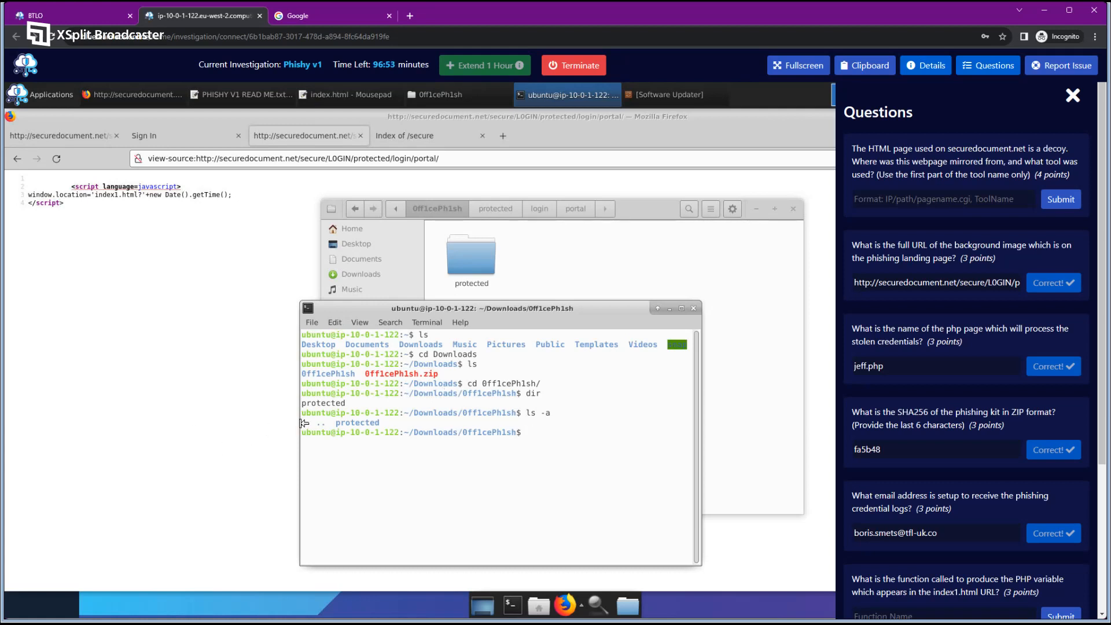
Enter the protected folder and list all its entries.
{"action": "left_click_drag", "start_coordinate": [335, 422], "coordinate": [419, 431]}
{"action": "left_click", "coordinate": [510, 448]}
{"action": "type", "text": "cd protected/"}
{"action": "key", "text": "Return"}
{"action": "type", "text": "ls -a"}
{"action": "key", "text": "Return"}
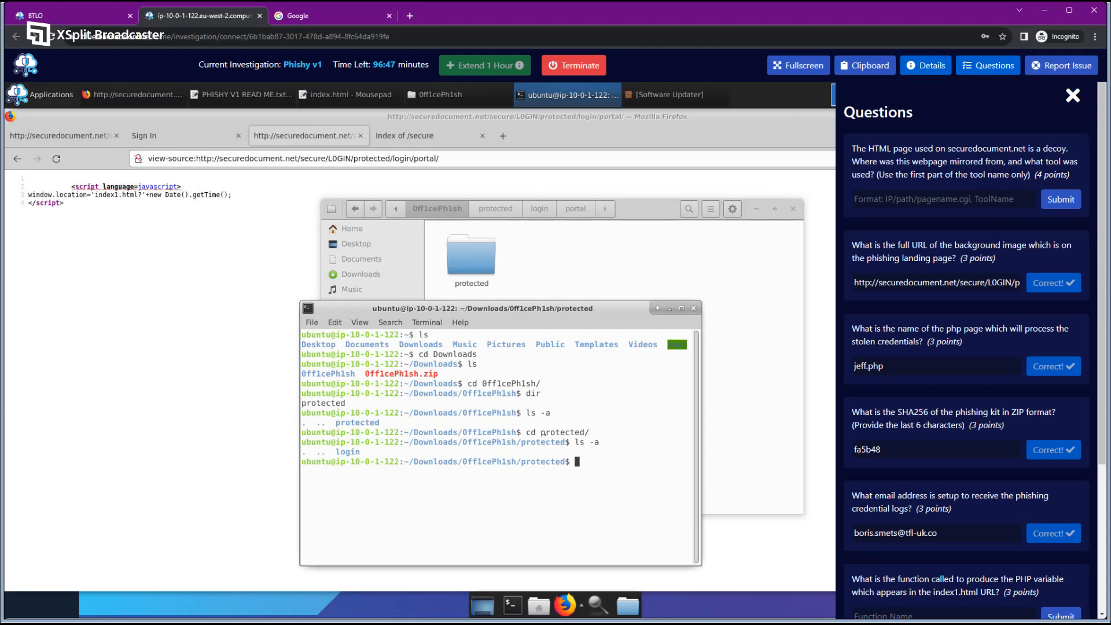
Descend through login into portal, listing index1.html, jeff.php and the PNGs with ls -a.
{"action": "key", "text": "BackSpace"}
{"action": "type", "text": "cd login -a"}
{"action": "key", "text": "BackSpace"}
{"action": "key", "text": "BackSpace"}
{"action": "key", "text": "BackSpace"}
{"action": "key", "text": "Return"}
{"action": "type", "text": "ls -a"}
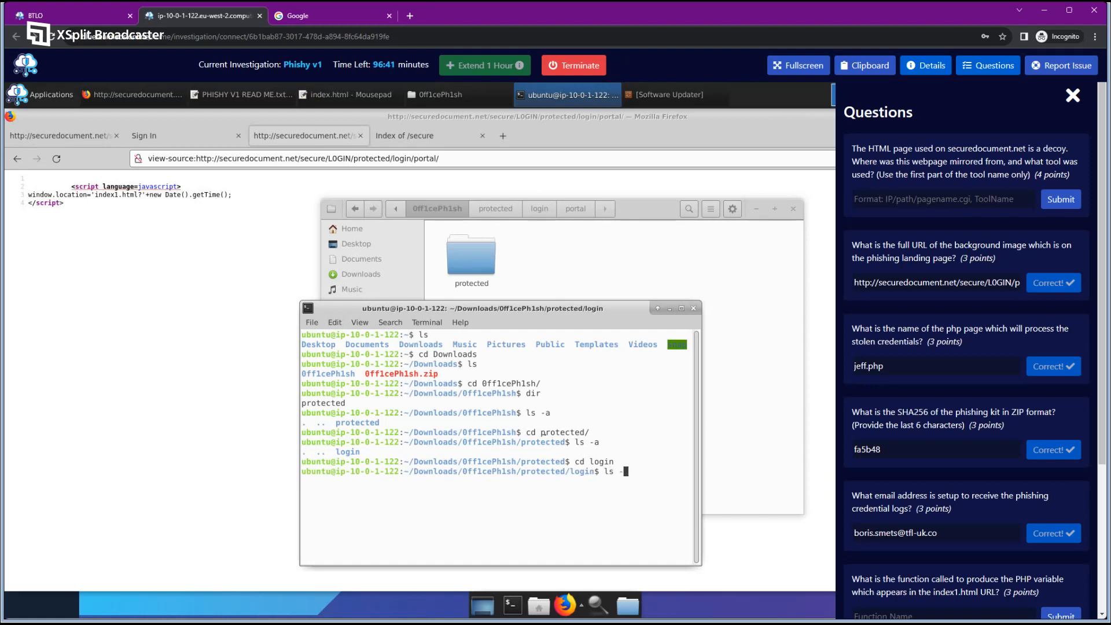
{"action": "key", "text": "Return"}
{"action": "type", "text": "cd "}
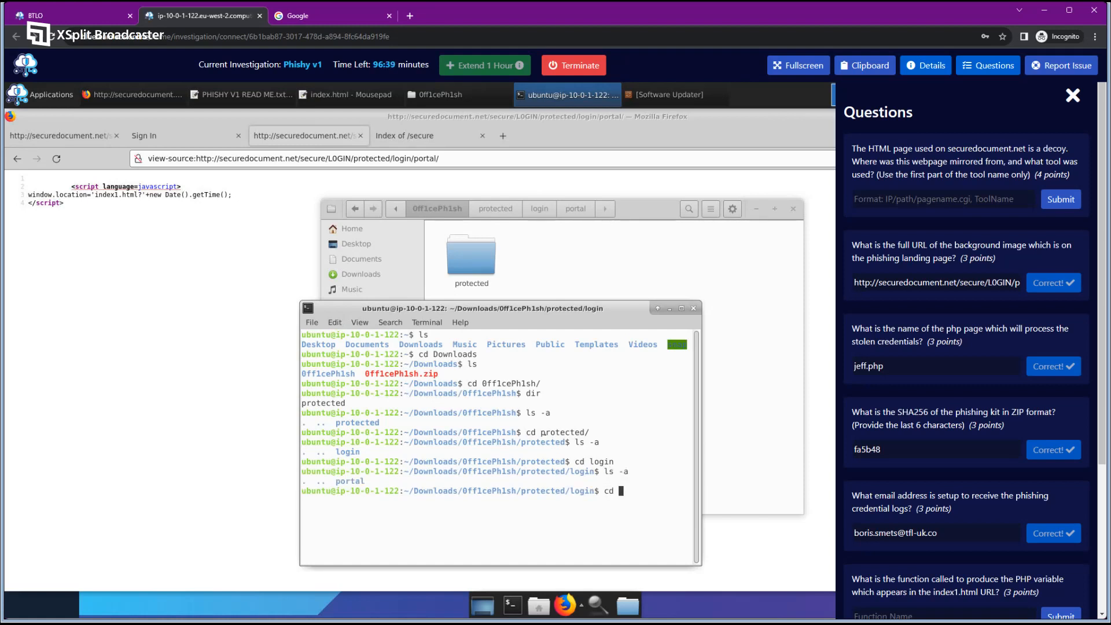
{"action": "type", "text": "portal"}
{"action": "key", "text": "Return"}
{"action": "type", "text": "ls -a"}
{"action": "key", "text": "Return"}
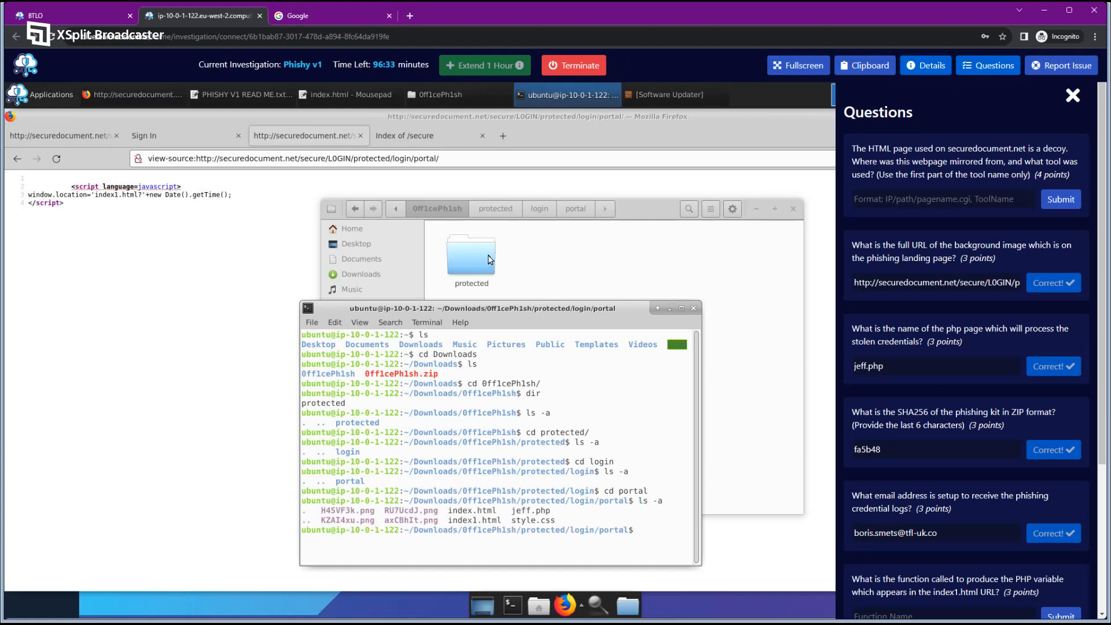
View the eight portal files in the file manager, then close the terminal and file manager.
{"action": "double_click", "coordinate": [491, 258]}
{"action": "double_click", "coordinate": [490, 259]}
{"action": "double_click", "coordinate": [491, 259]}
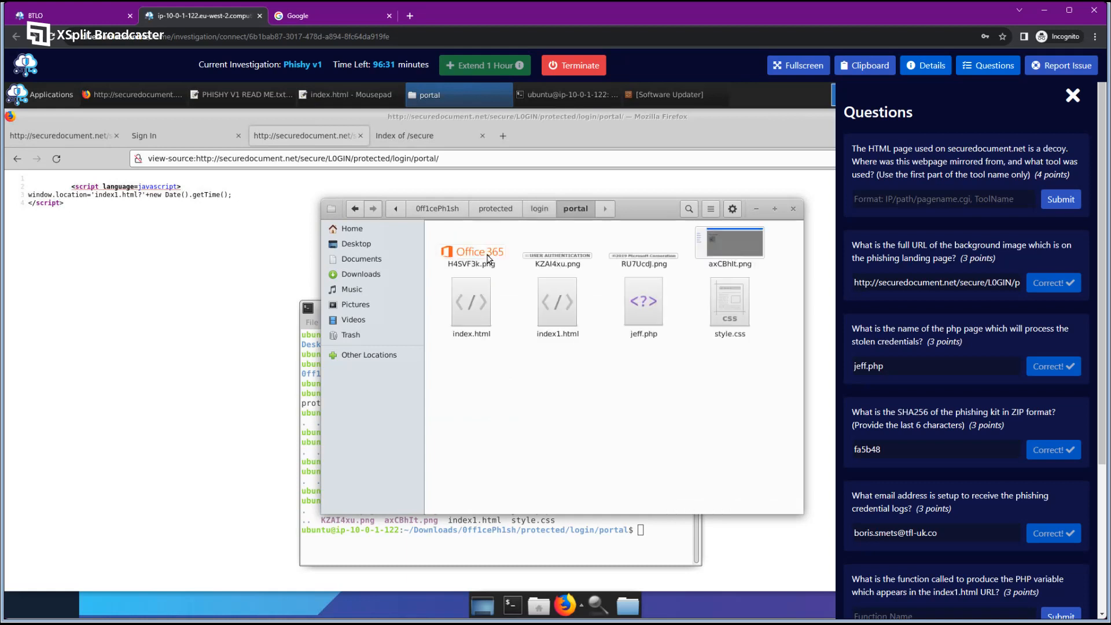
{"action": "left_click_drag", "start_coordinate": [756, 362], "coordinate": [442, 245]}
{"action": "left_click", "coordinate": [600, 525]}
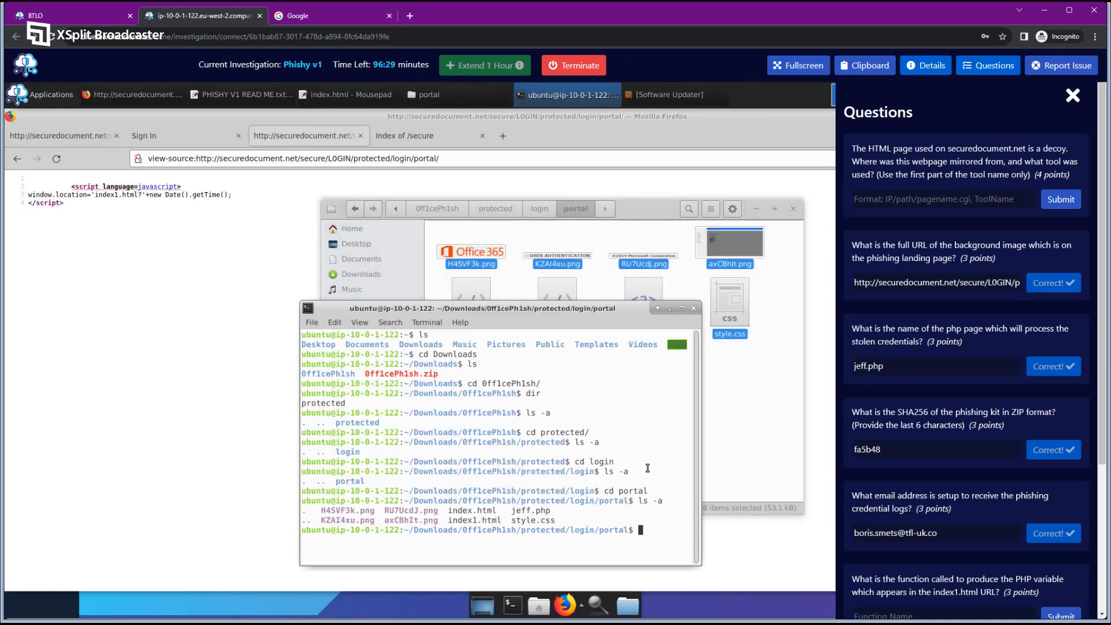
{"action": "left_click", "coordinate": [694, 308]}
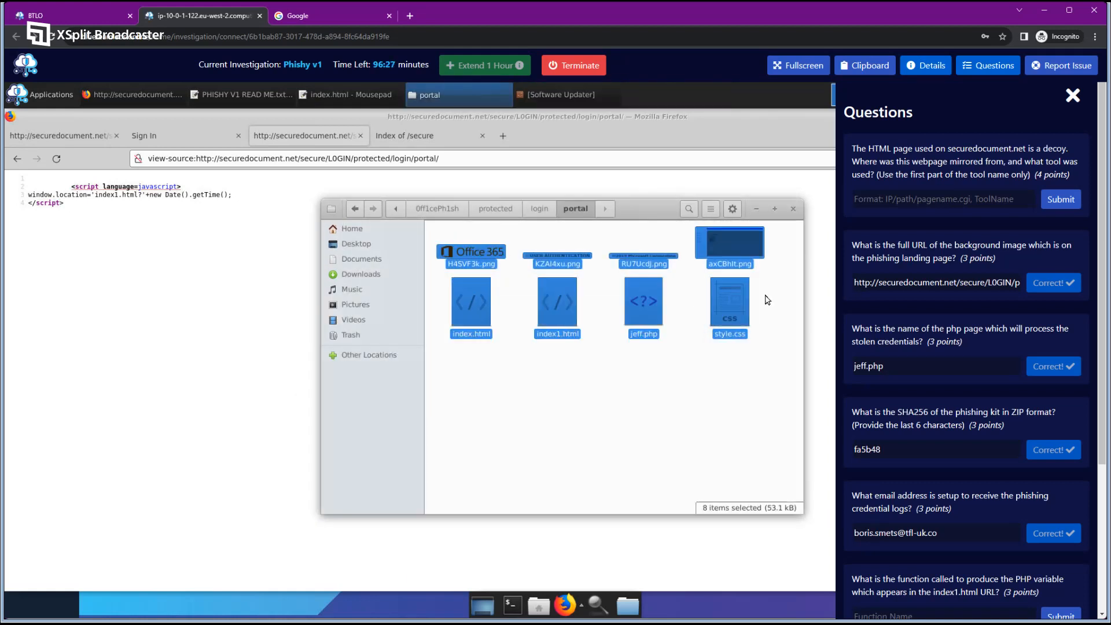
{"action": "left_click", "coordinate": [792, 209]}
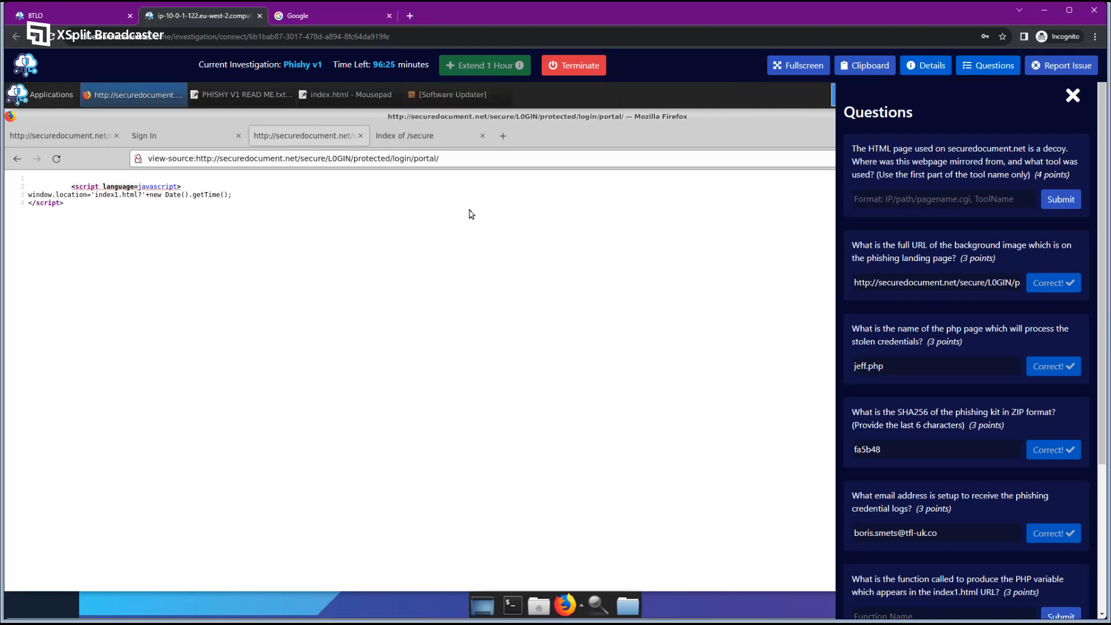
Close the Index of /secure tab and scroll Questions to the PHP function question.
{"action": "left_click", "coordinate": [428, 137]}
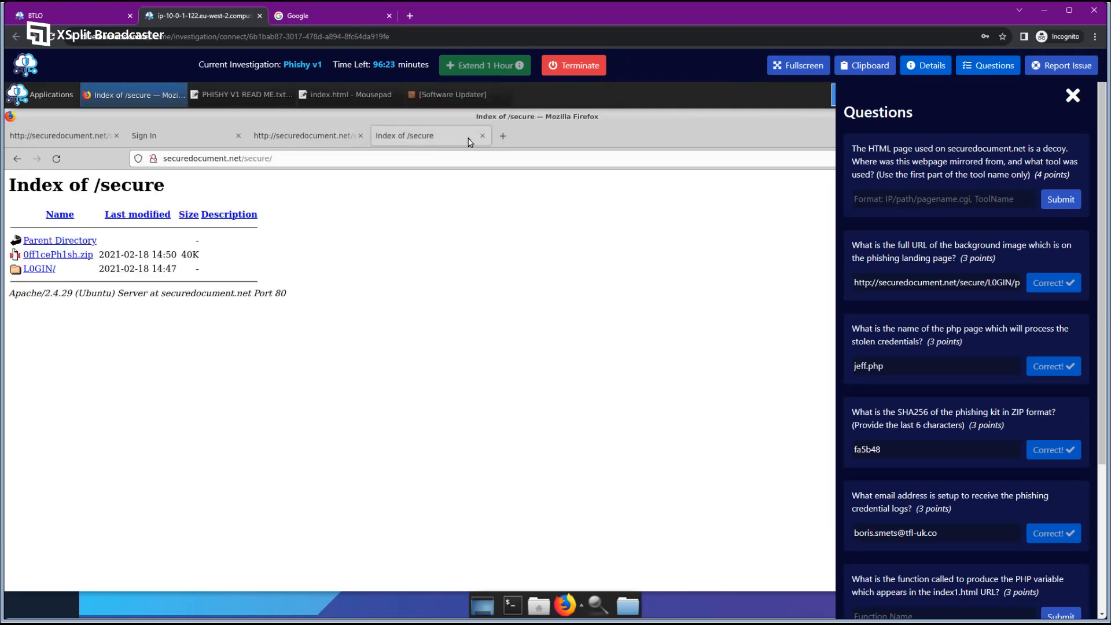
{"action": "left_click", "coordinate": [488, 135]}
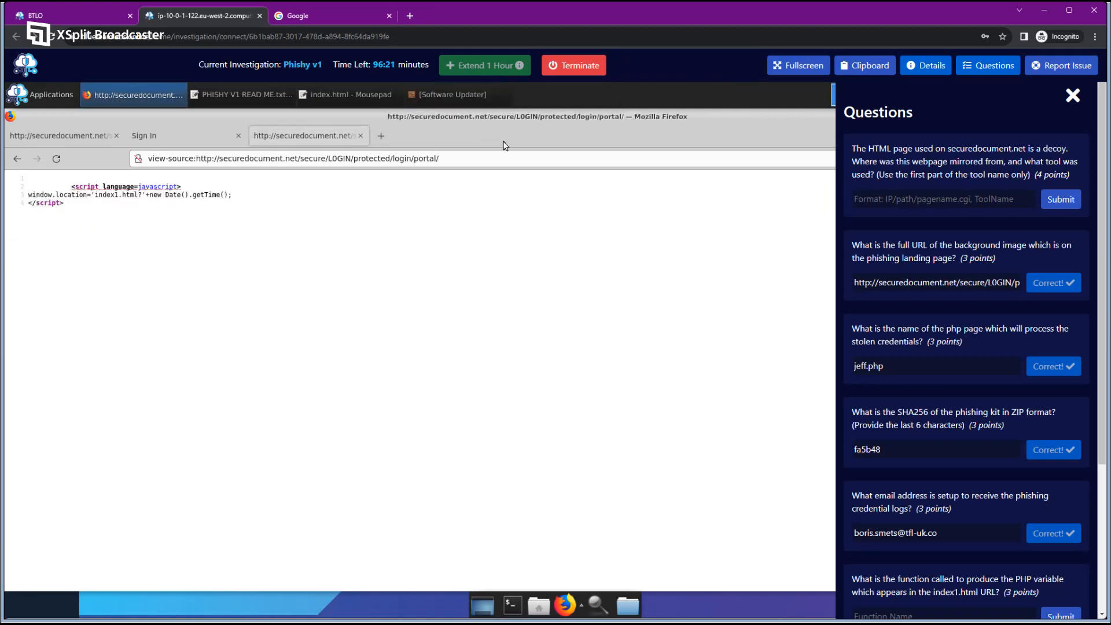
{"action": "scroll", "coordinate": [945, 345], "scroll_direction": "down", "scroll_amount": 2}
{"action": "scroll", "coordinate": [946, 347], "scroll_direction": "down", "scroll_amount": 3}
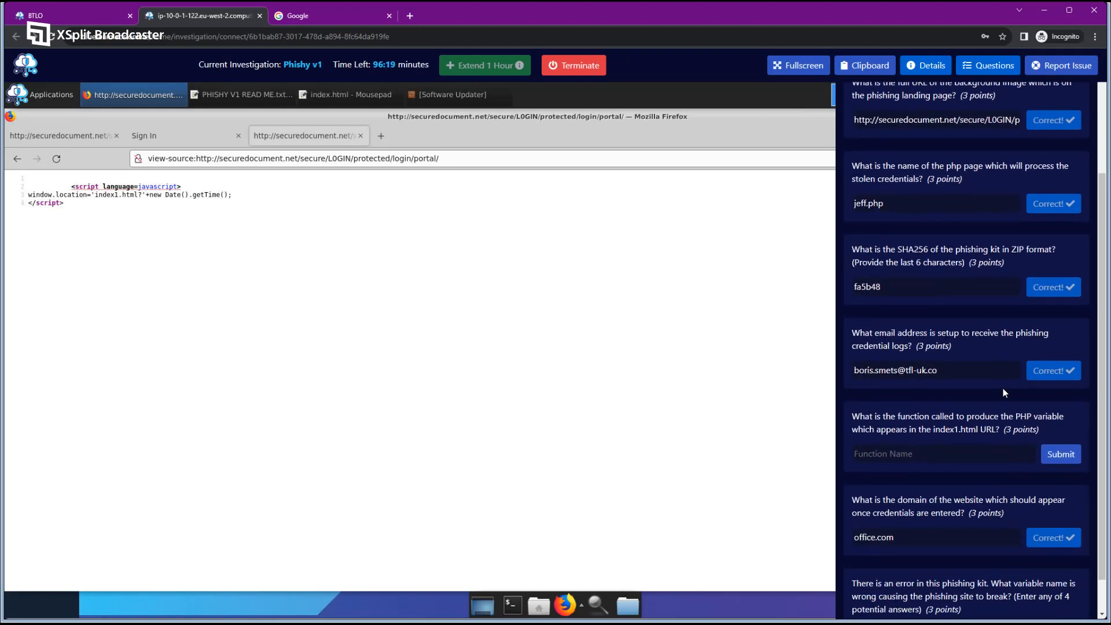
{"action": "left_click_drag", "start_coordinate": [853, 417], "coordinate": [1005, 441]}
{"action": "left_click", "coordinate": [148, 132]}
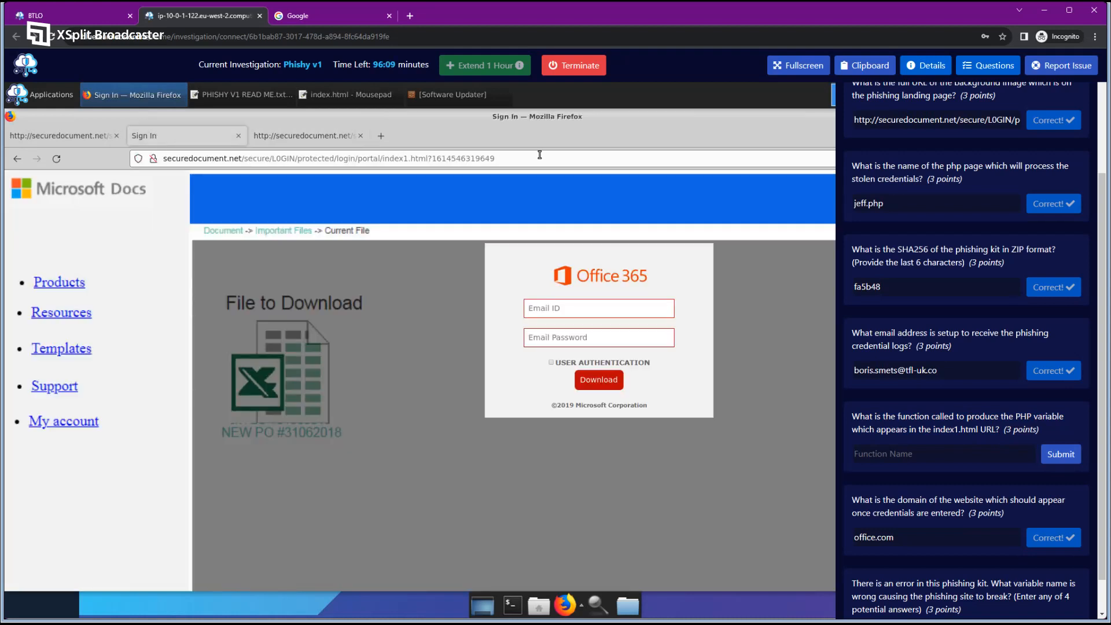
{"action": "left_click_drag", "start_coordinate": [383, 158], "coordinate": [519, 156]}
{"action": "left_click", "coordinate": [451, 158]}
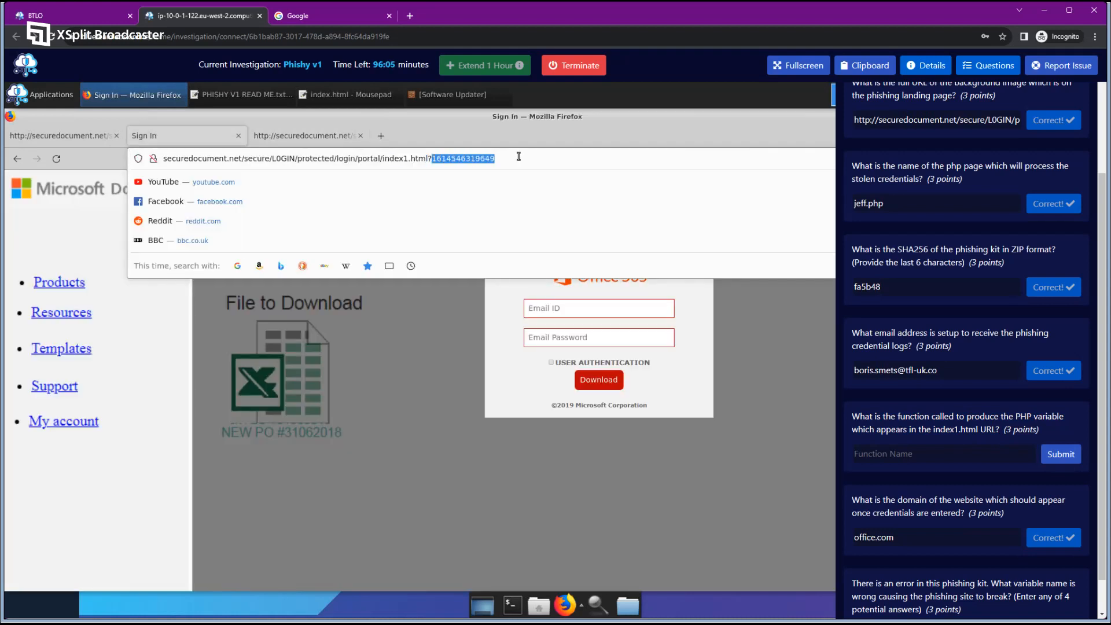
{"action": "left_click", "coordinate": [504, 158]}
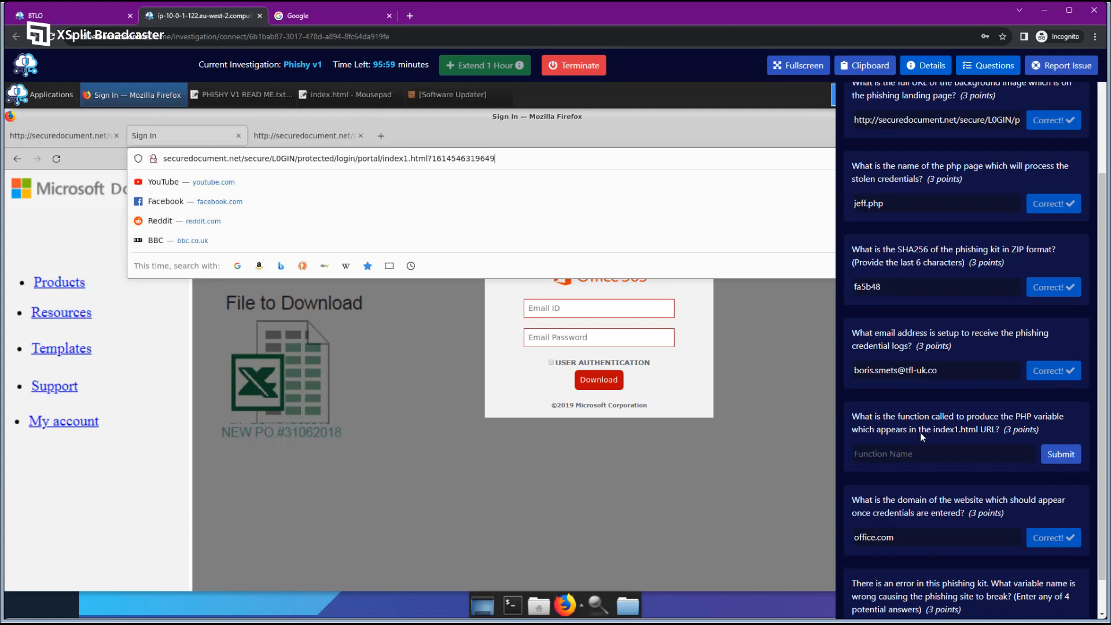
{"action": "left_click_drag", "start_coordinate": [898, 417], "coordinate": [930, 423]}
{"action": "left_click", "coordinate": [947, 429]}
{"action": "left_click_drag", "start_coordinate": [432, 158], "coordinate": [496, 158]}
Examine the window.location redirect to index1.html in the page source.
{"action": "left_click", "coordinate": [307, 138]}
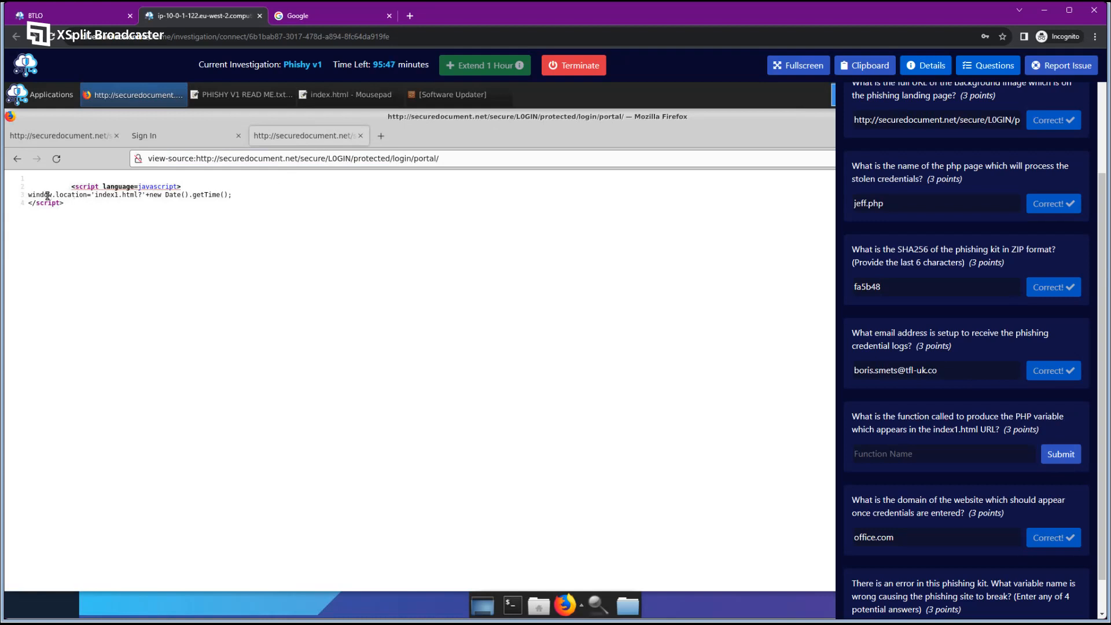
{"action": "left_click_drag", "start_coordinate": [29, 196], "coordinate": [146, 196]}
{"action": "left_click", "coordinate": [97, 196]}
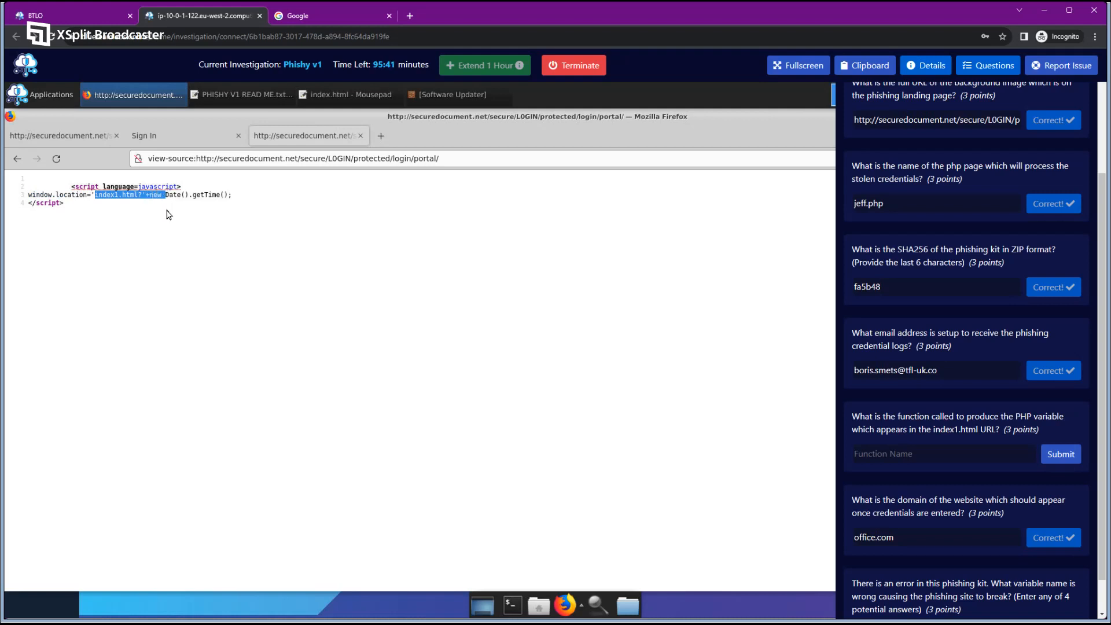
{"action": "left_click", "coordinate": [154, 195]}
{"action": "left_click", "coordinate": [94, 195]}
{"action": "left_click_drag", "start_coordinate": [115, 196], "coordinate": [140, 197]}
{"action": "left_click", "coordinate": [186, 200]}
{"action": "left_click", "coordinate": [189, 141]}
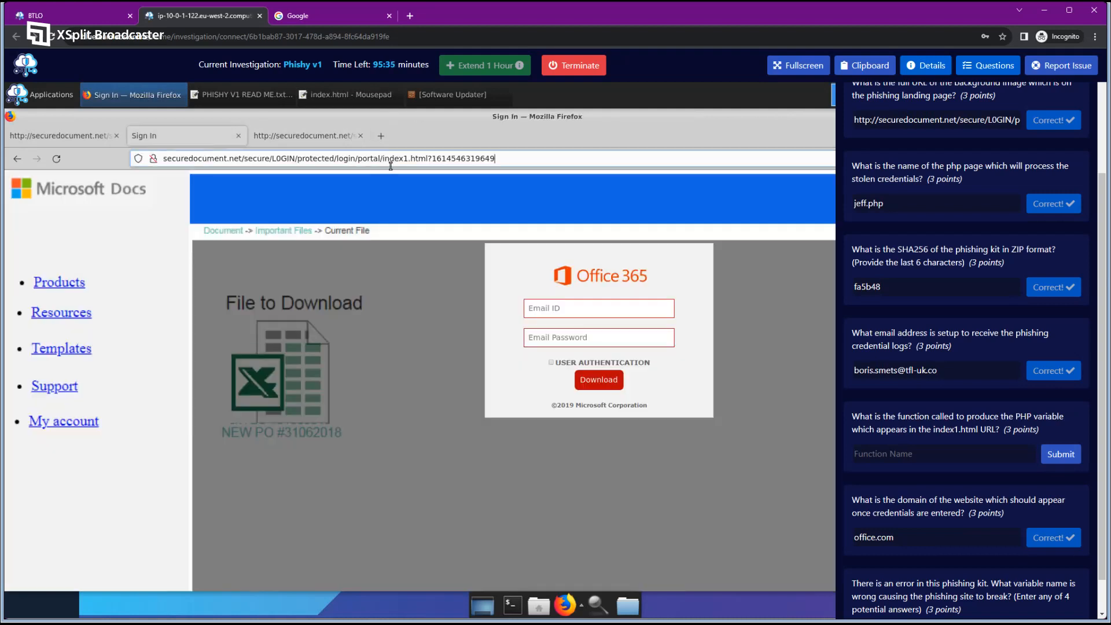
{"action": "left_click_drag", "start_coordinate": [429, 159], "coordinate": [497, 159]}
{"action": "left_click", "coordinate": [309, 140]}
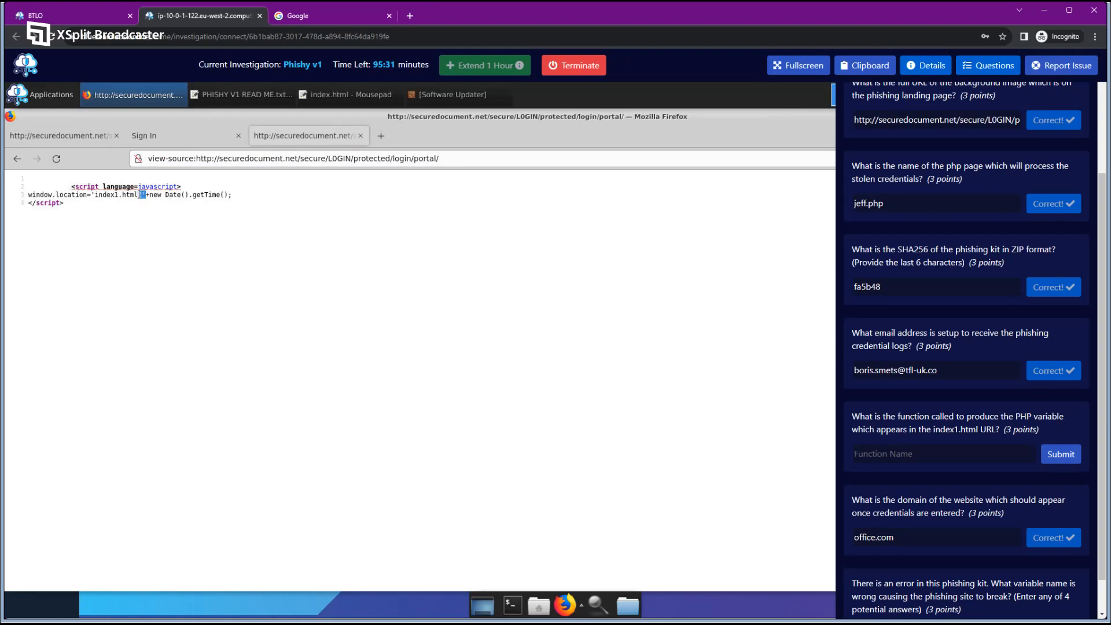
{"action": "left_click", "coordinate": [154, 143]}
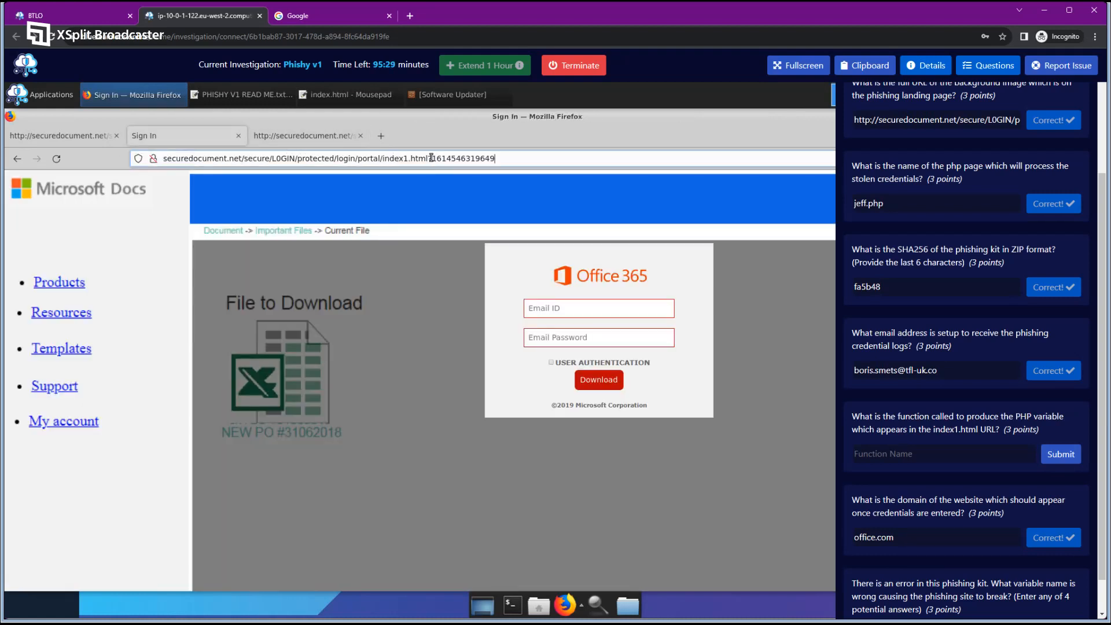
{"action": "left_click", "coordinate": [431, 158]}
{"action": "left_click", "coordinate": [302, 136]}
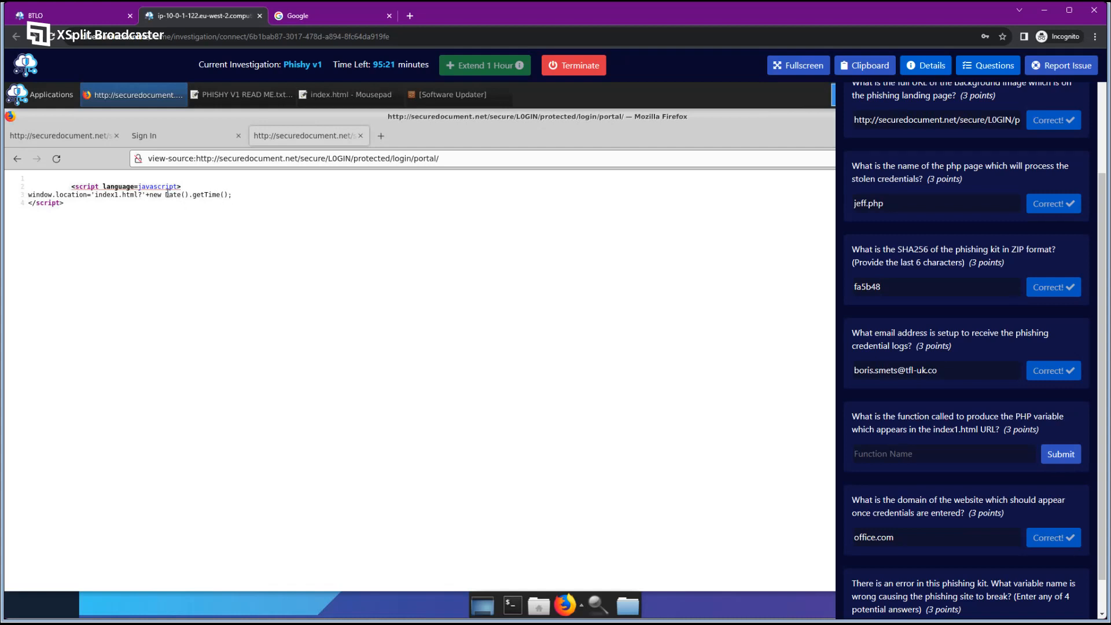
{"action": "left_click_drag", "start_coordinate": [167, 194], "coordinate": [219, 197]}
{"action": "left_click", "coordinate": [212, 139]}
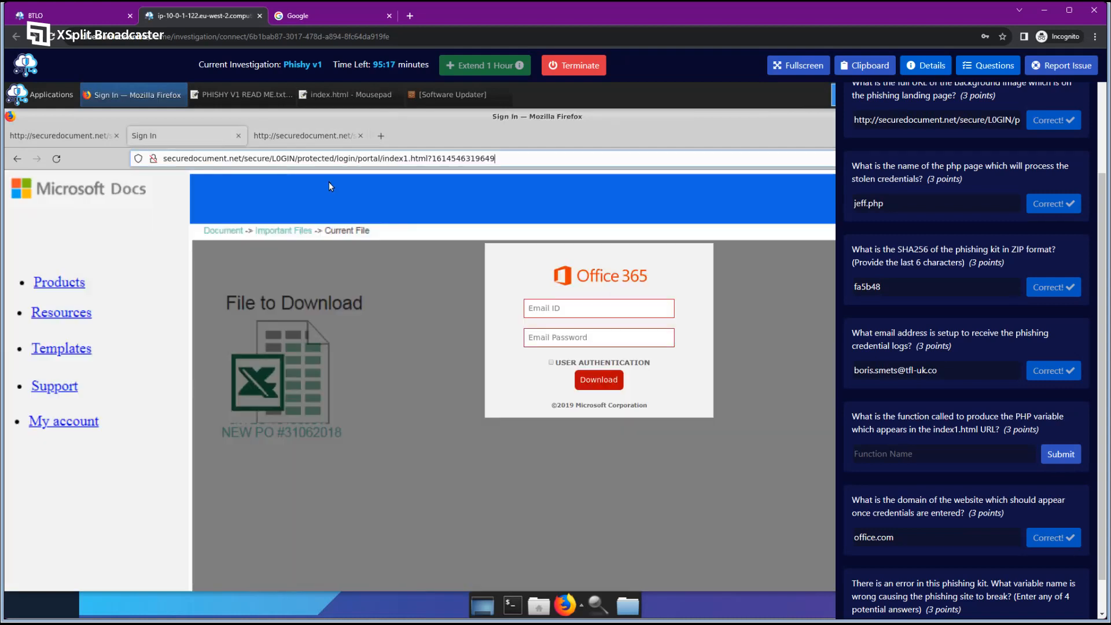
{"action": "double_click", "coordinate": [463, 157]}
{"action": "left_click", "coordinate": [293, 139]}
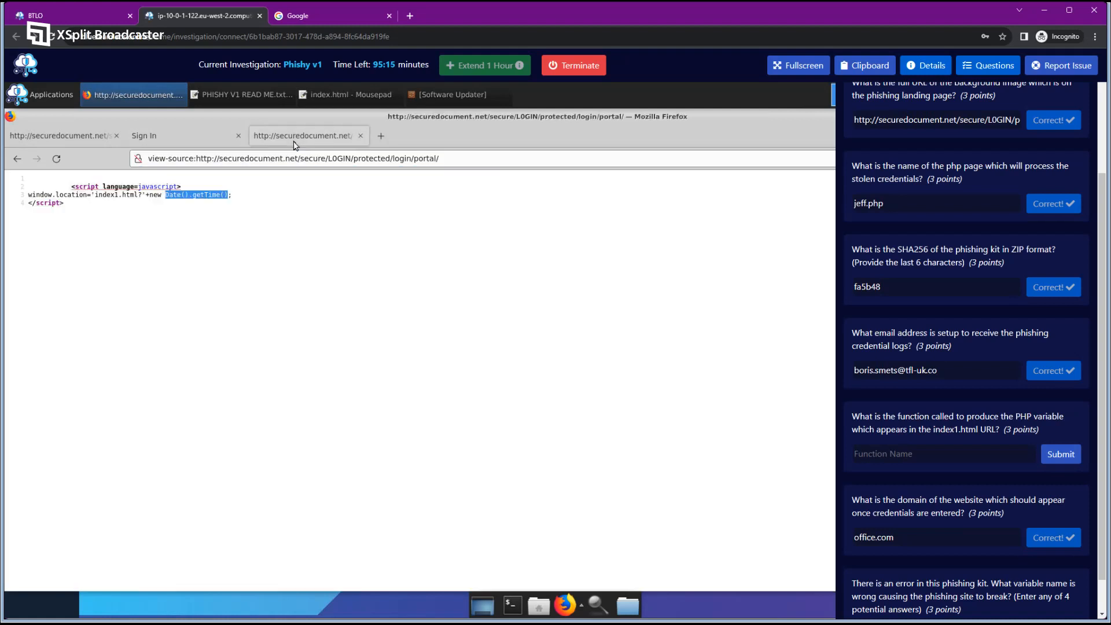
{"action": "left_click", "coordinate": [191, 195]}
{"action": "left_click_drag", "start_coordinate": [169, 194], "coordinate": [231, 192]}
{"action": "left_click", "coordinate": [243, 198]}
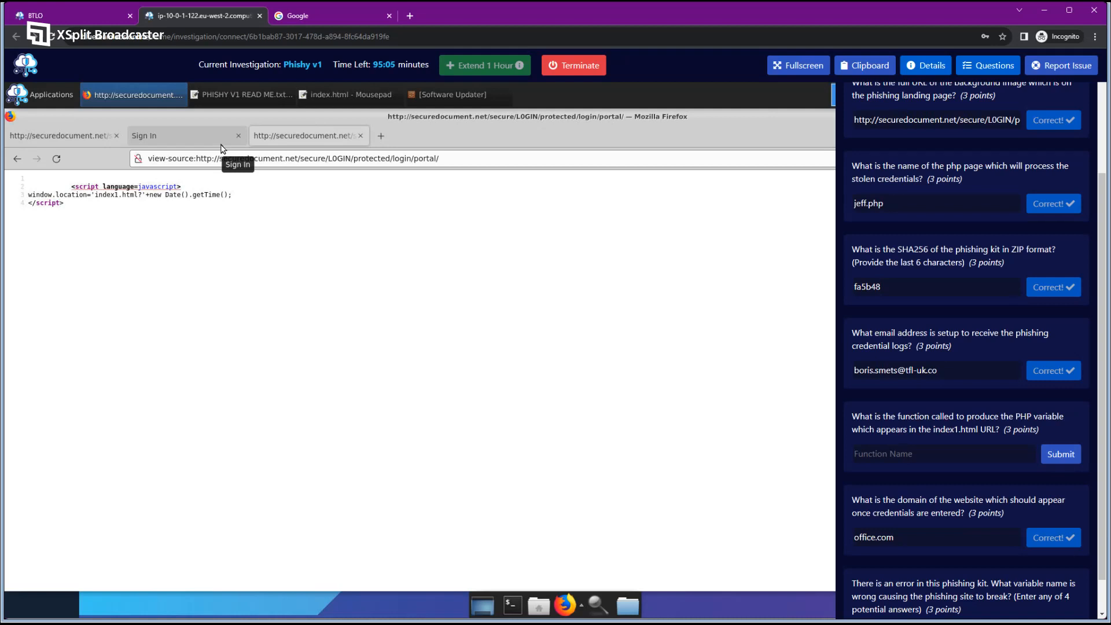
{"action": "left_click", "coordinate": [221, 148]}
{"action": "left_click", "coordinate": [429, 158]}
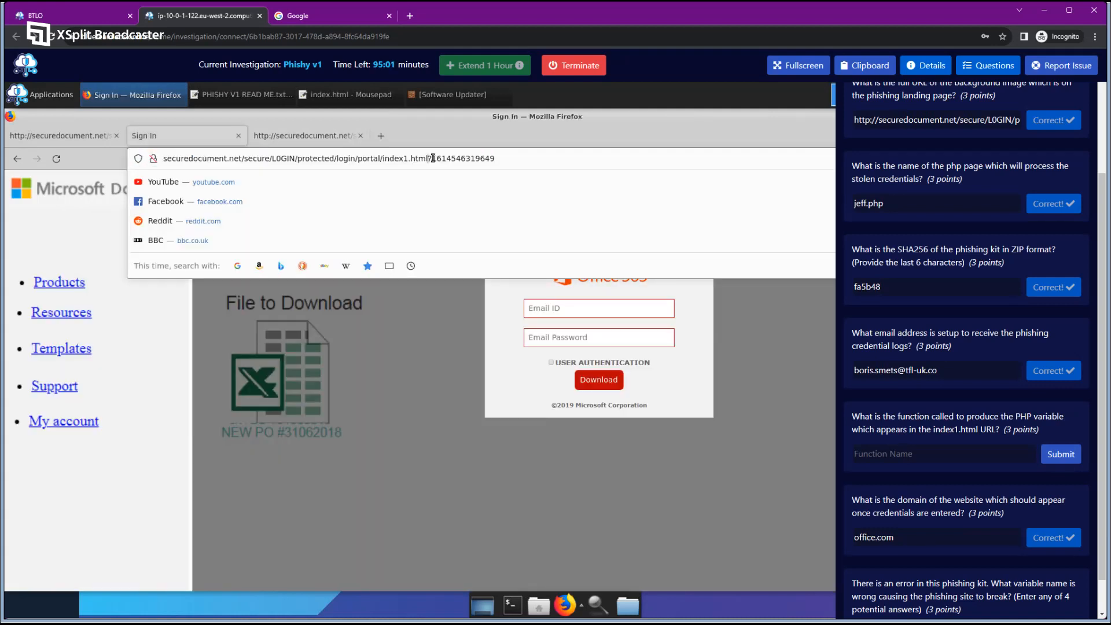
{"action": "left_click_drag", "start_coordinate": [432, 158], "coordinate": [504, 155]}
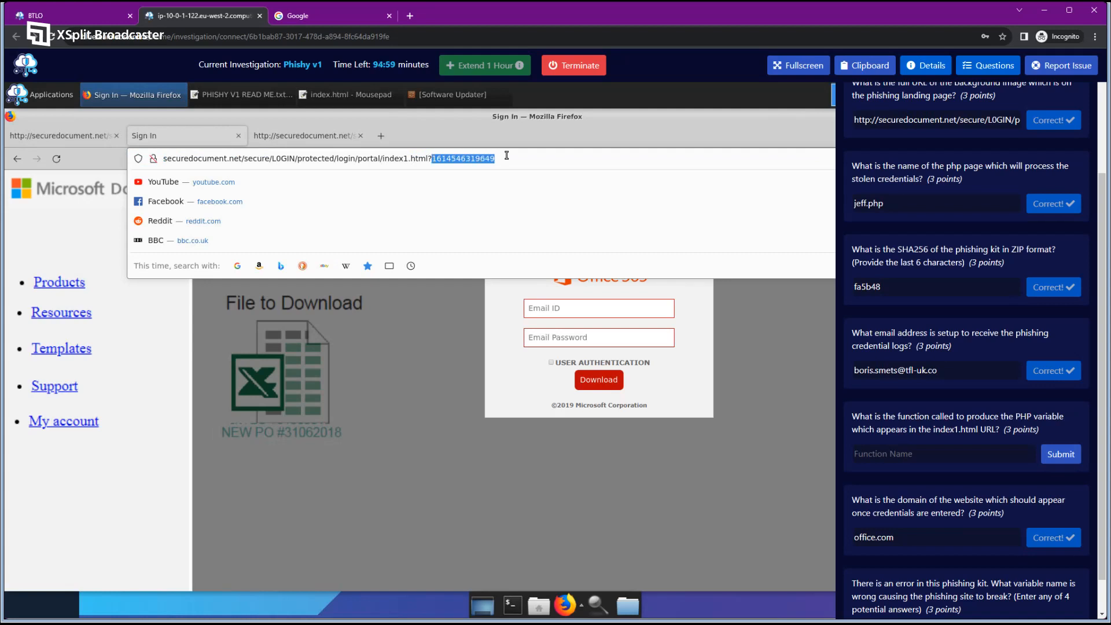
{"action": "right_click", "coordinate": [506, 155]}
{"action": "left_click", "coordinate": [509, 206]}
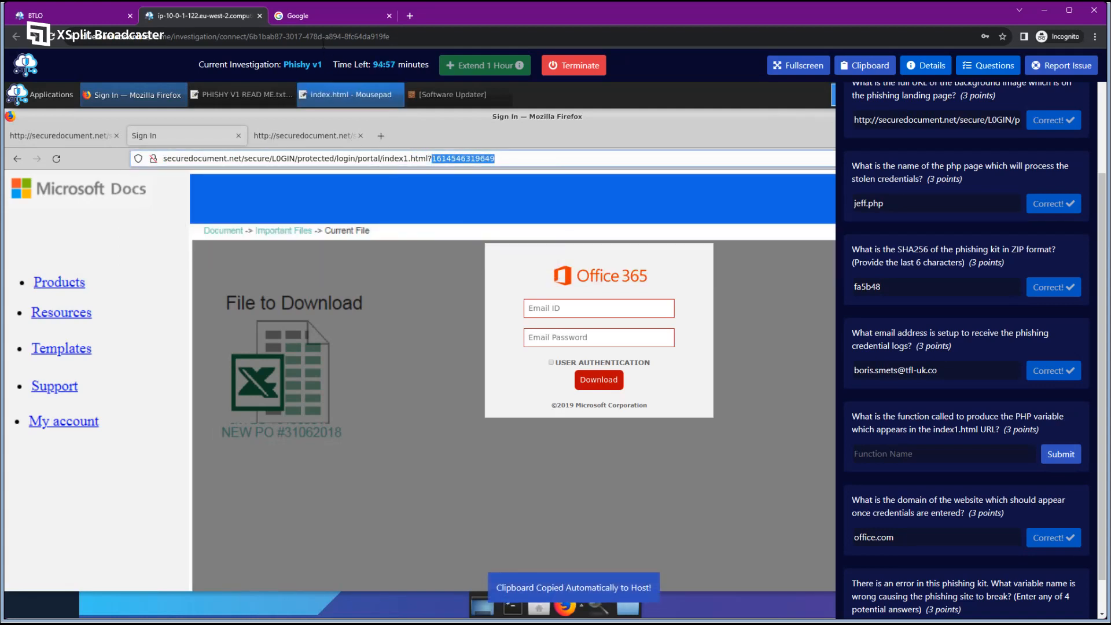
Search Google for 'epoch time converter' and open the EpochConverter site.
{"action": "left_click", "coordinate": [324, 17]}
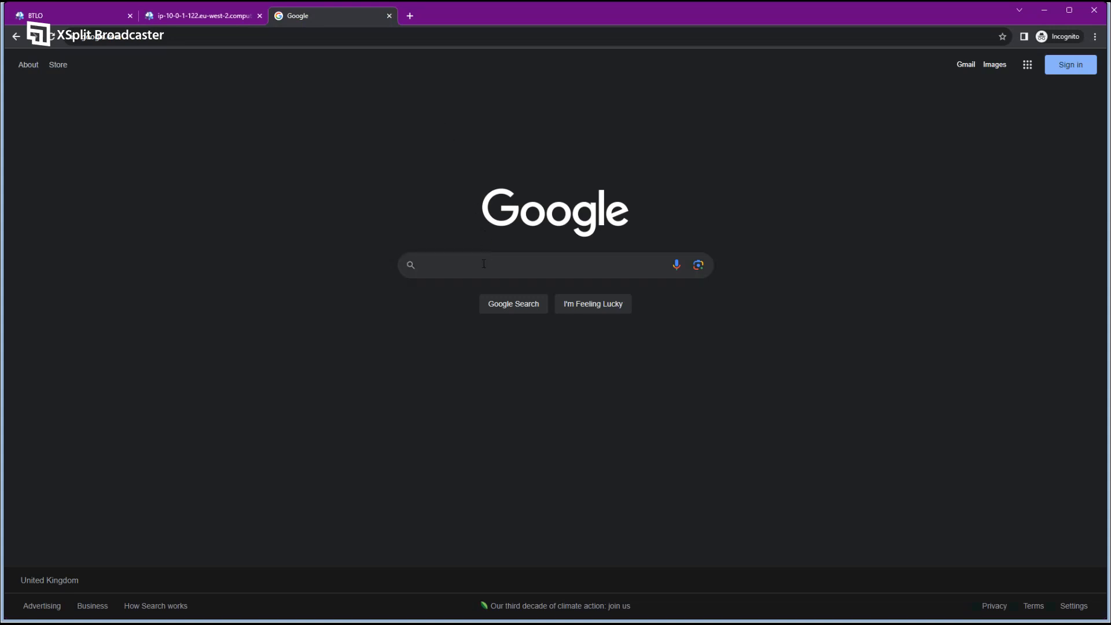
{"action": "type", "text": "epocfh t"}
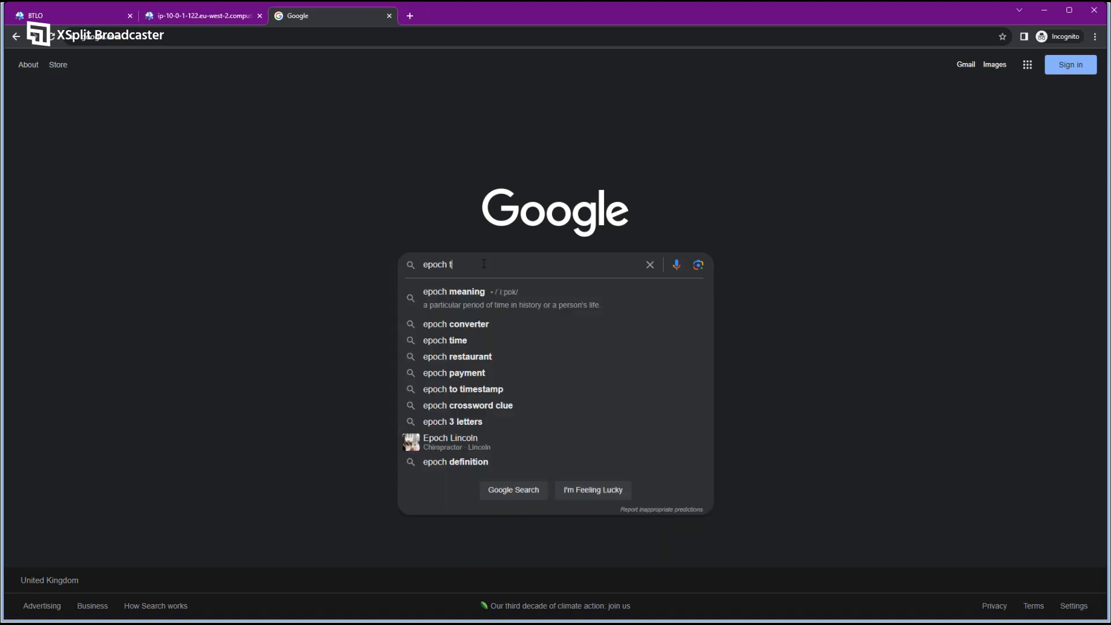
{"action": "type", "text": "ime converter"}
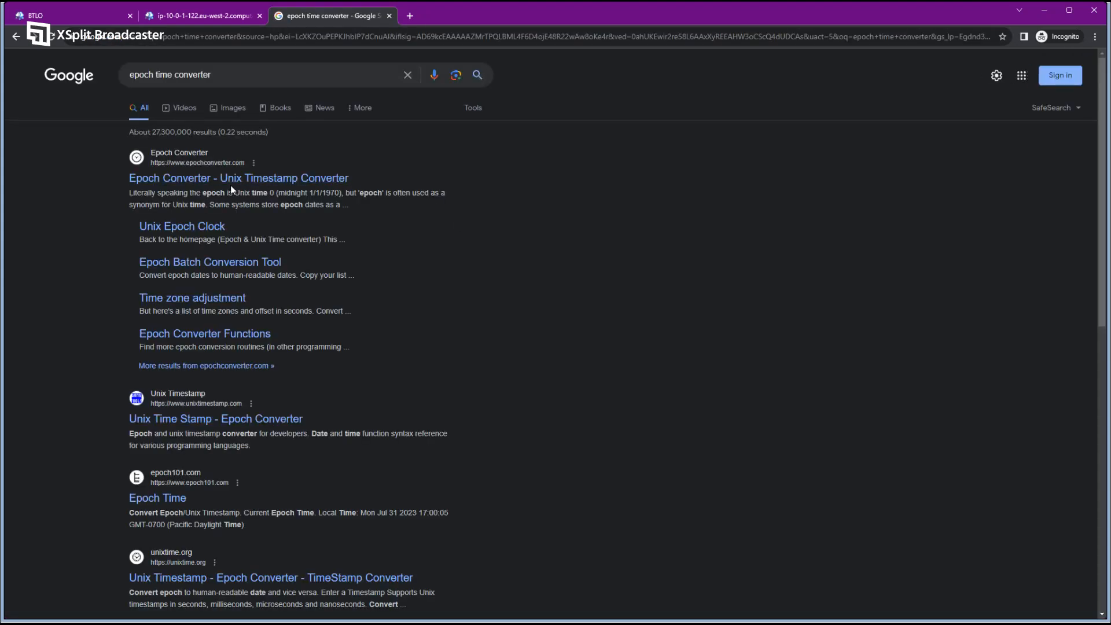
{"action": "left_click", "coordinate": [215, 182]}
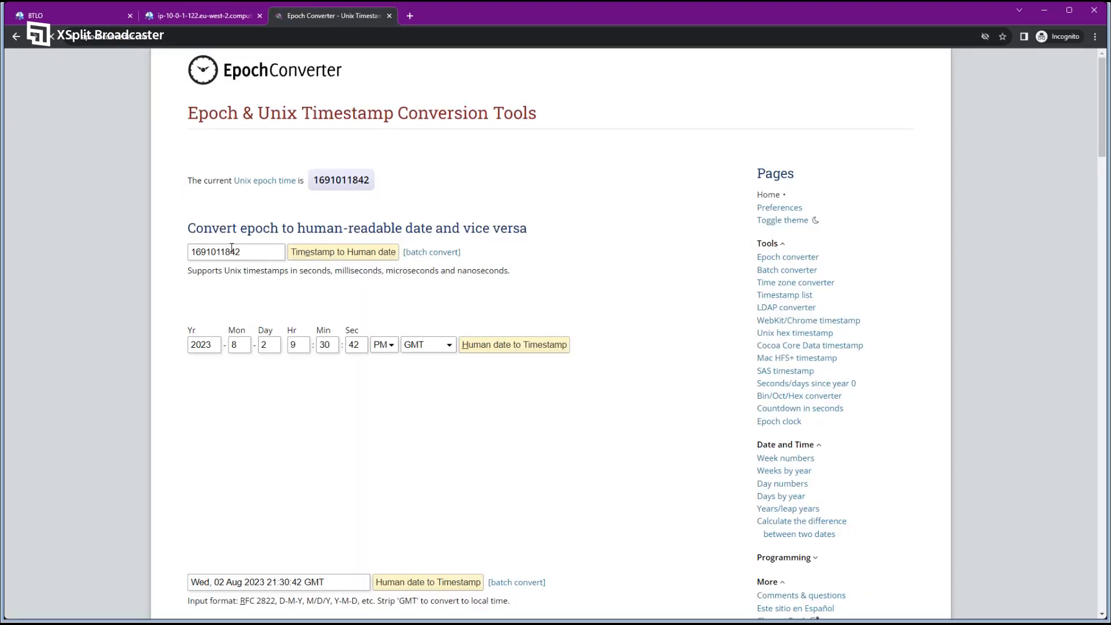
Look over the sample timestamp field on EpochConverter, briefly checking the lab tab.
{"action": "left_click_drag", "start_coordinate": [246, 252], "coordinate": [180, 255]}
{"action": "left_click", "coordinate": [241, 268]}
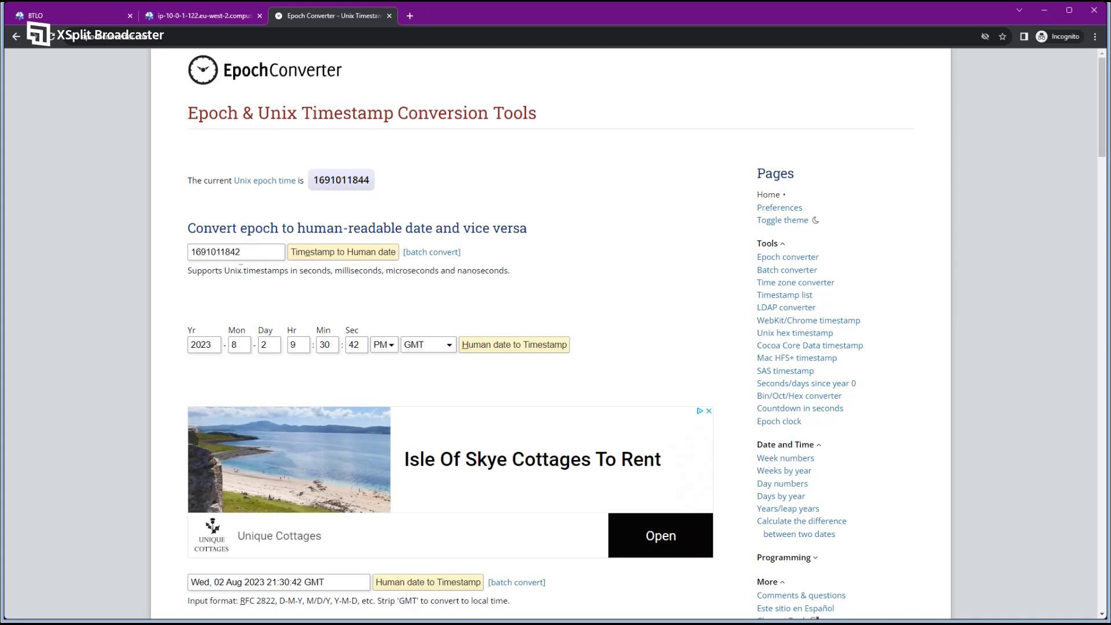
{"action": "double_click", "coordinate": [268, 256]}
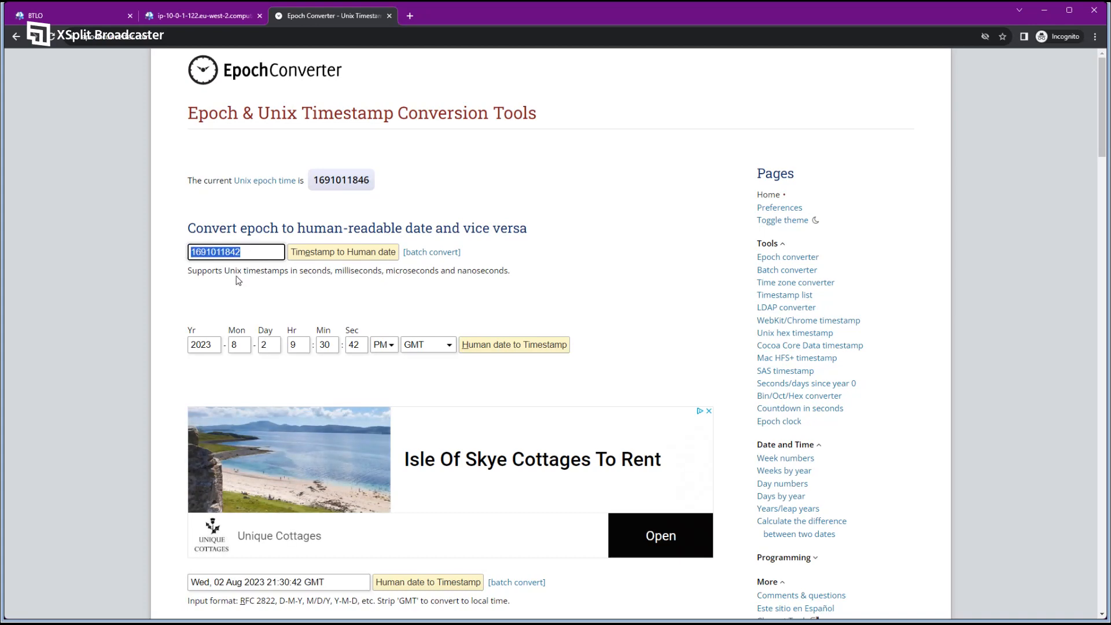
{"action": "left_click", "coordinate": [238, 280]}
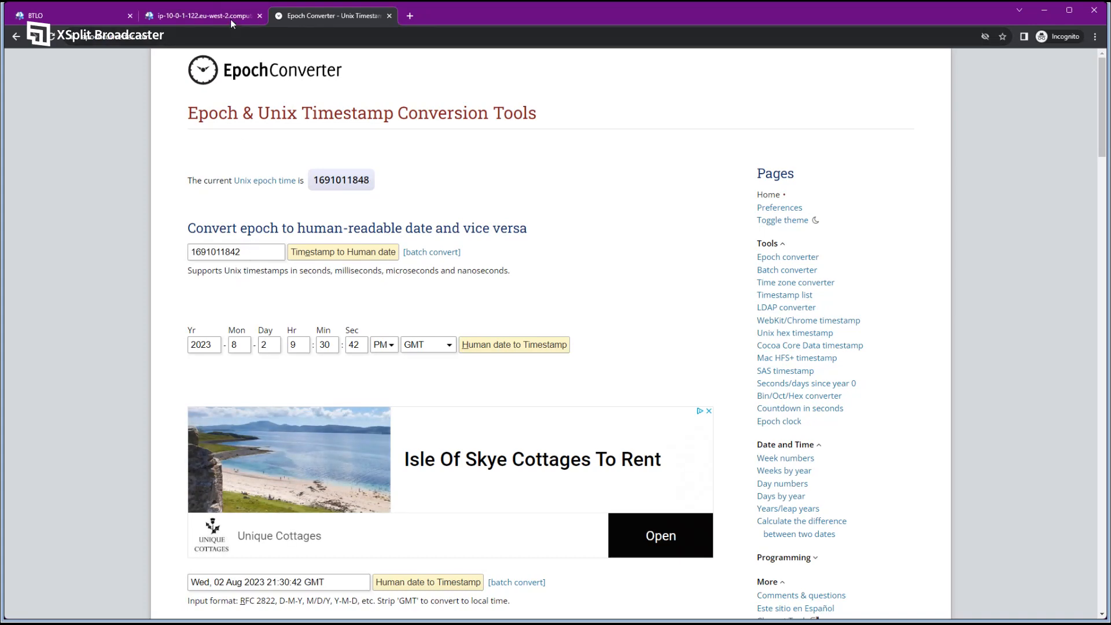
{"action": "left_click", "coordinate": [226, 20]}
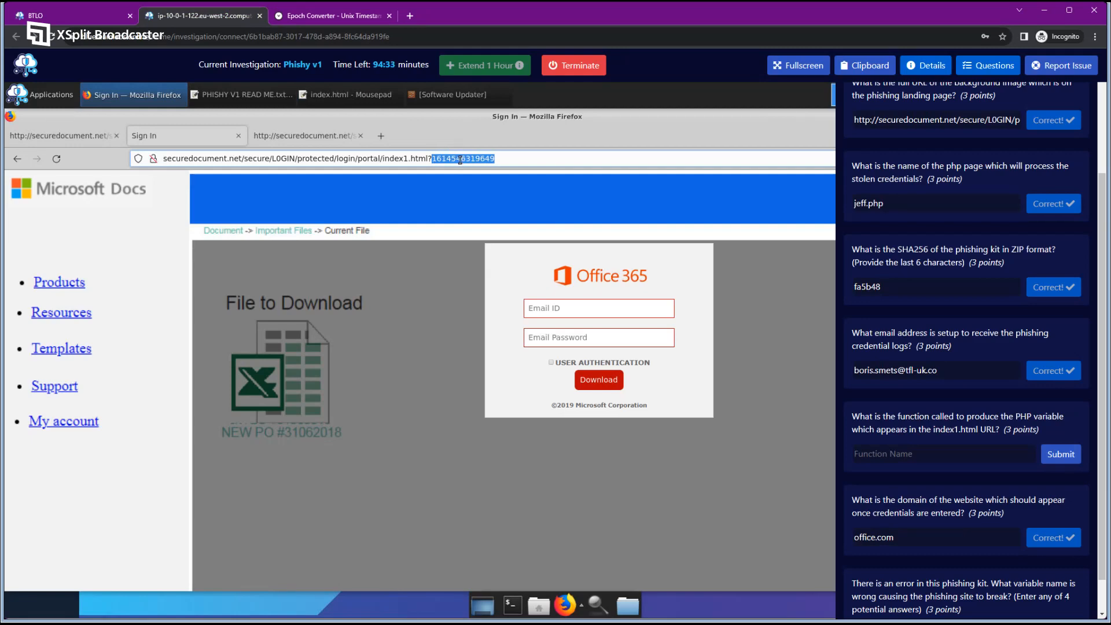
{"action": "left_click", "coordinate": [346, 19]}
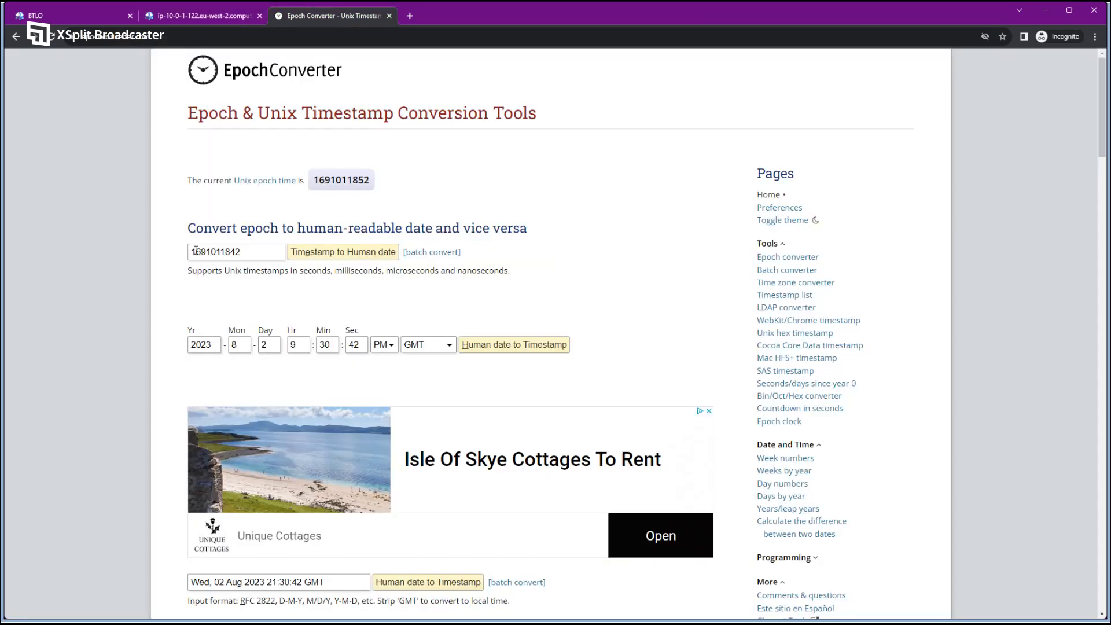
{"action": "left_click_drag", "start_coordinate": [193, 252], "coordinate": [208, 251]}
{"action": "left_click", "coordinate": [226, 251]}
{"action": "left_click_drag", "start_coordinate": [283, 251], "coordinate": [123, 238]}
{"action": "key", "text": "ctrl+v"}
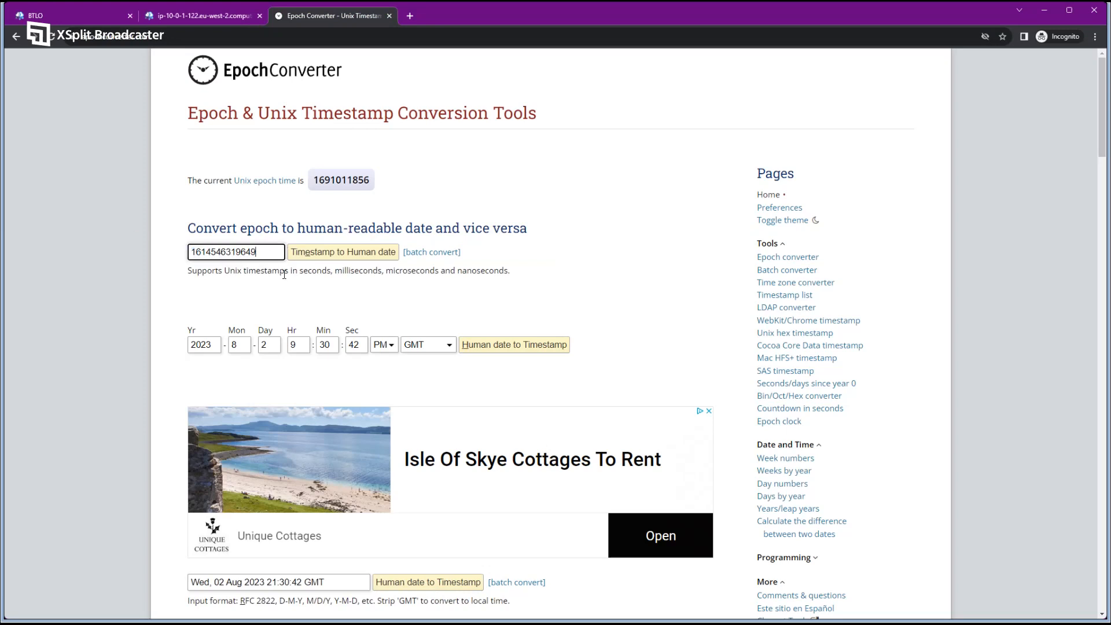
{"action": "left_click", "coordinate": [328, 255]}
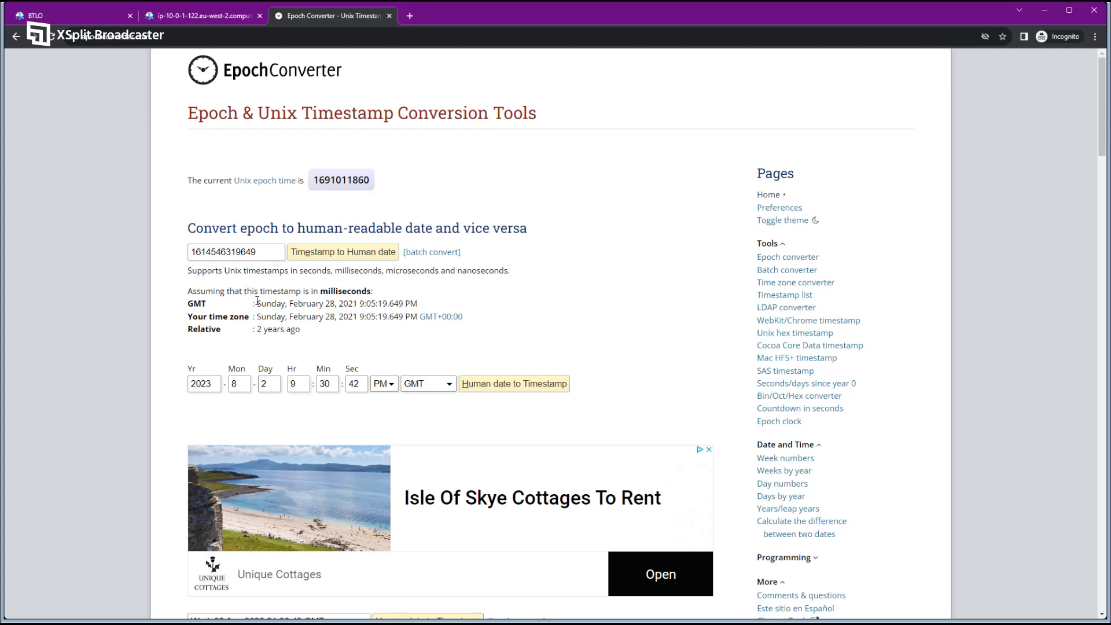
{"action": "left_click_drag", "start_coordinate": [256, 303], "coordinate": [417, 316]}
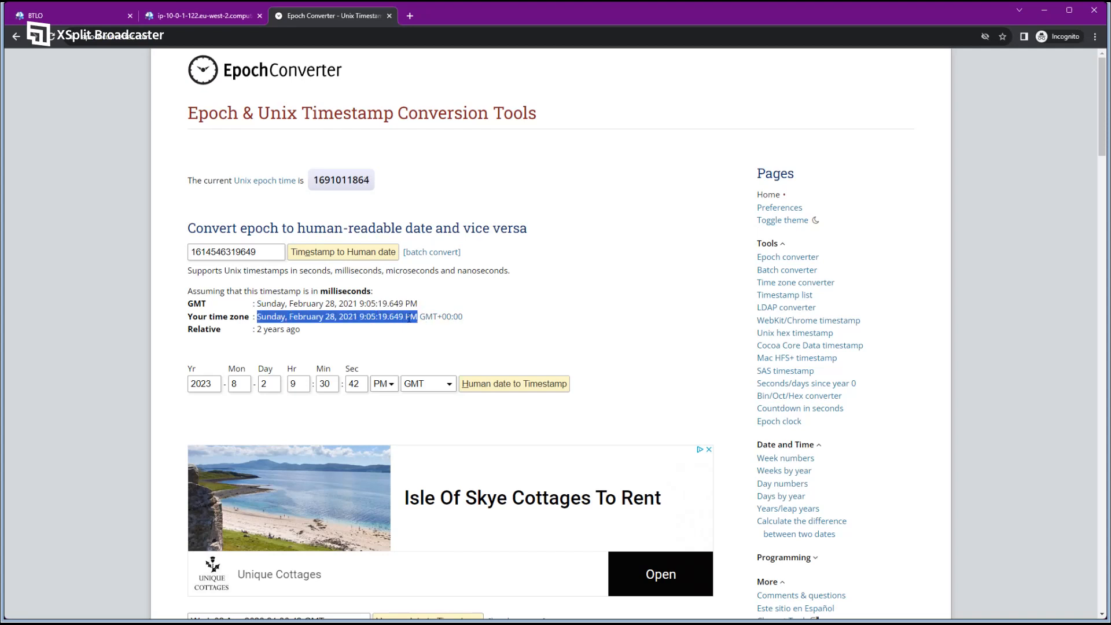
{"action": "left_click", "coordinate": [312, 329]}
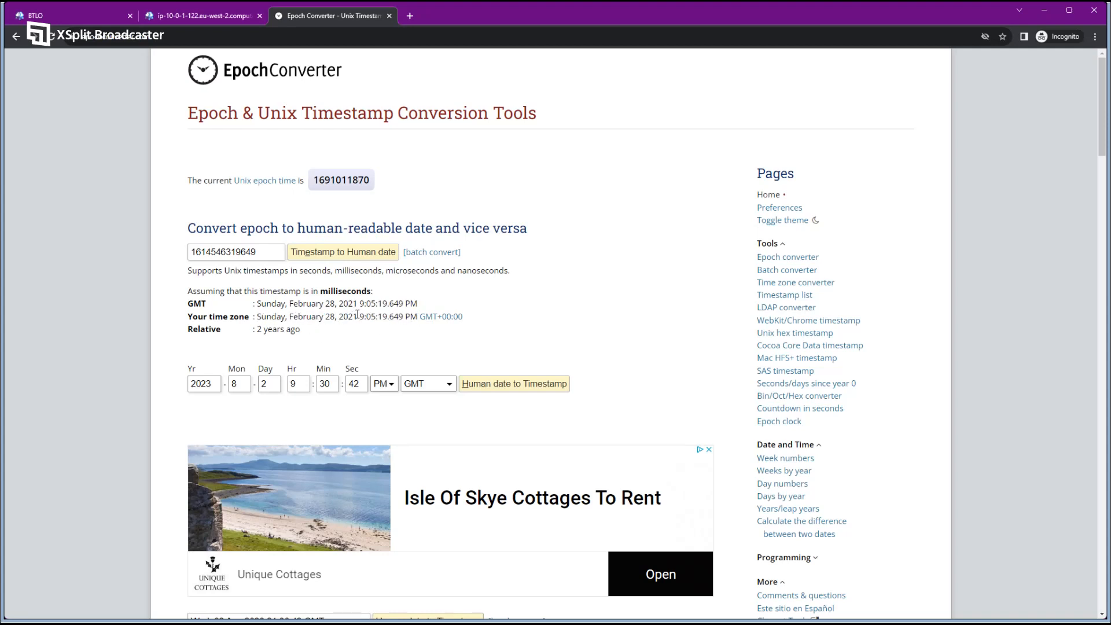
Hide the lab Questions panel and check today's date in the calendar.
{"action": "left_click", "coordinate": [207, 20]}
{"action": "left_click", "coordinate": [995, 70]}
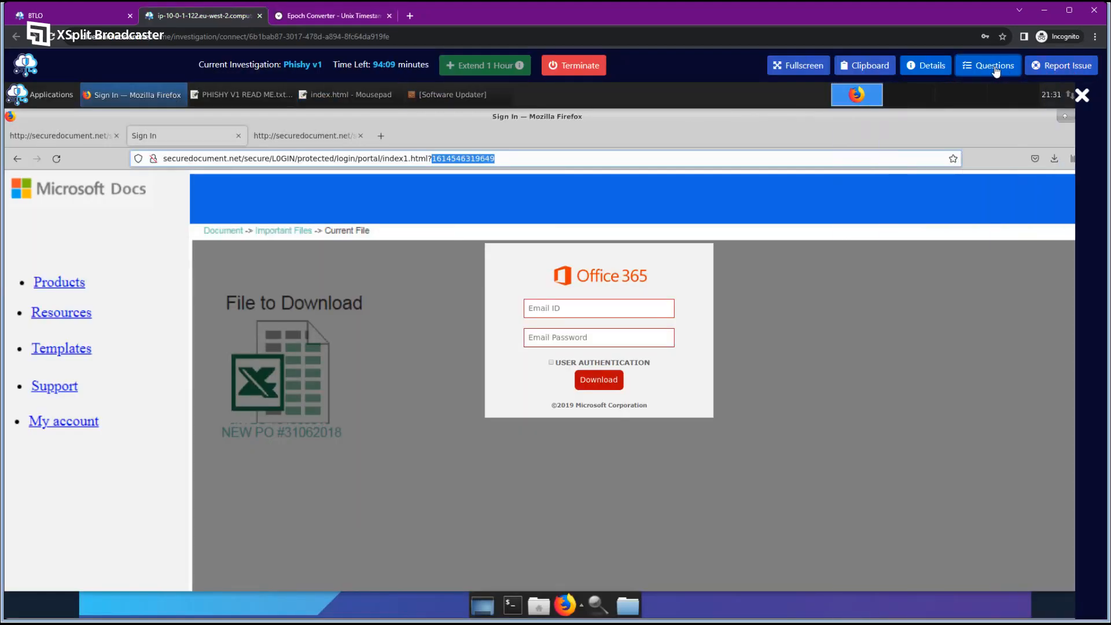
{"action": "left_click", "coordinate": [1051, 95]}
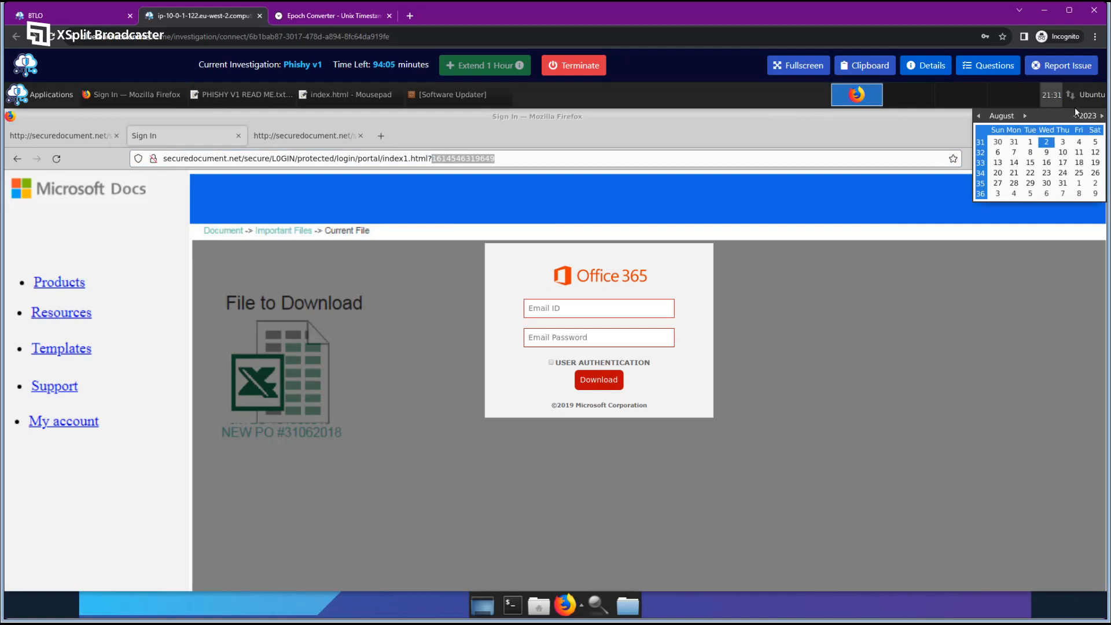
Recheck the converted GMT time, then show the portal page source in the remote browser.
{"action": "left_click", "coordinate": [312, 16]}
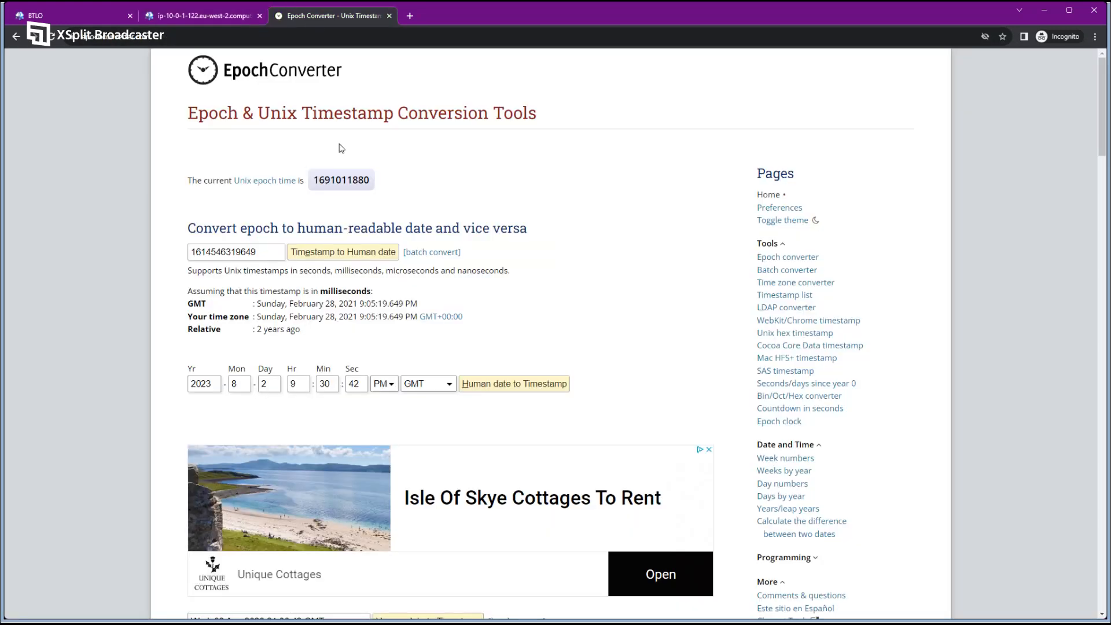
{"action": "left_click_drag", "start_coordinate": [357, 304], "coordinate": [428, 307]}
{"action": "left_click", "coordinate": [425, 307]}
{"action": "left_click", "coordinate": [175, 18]}
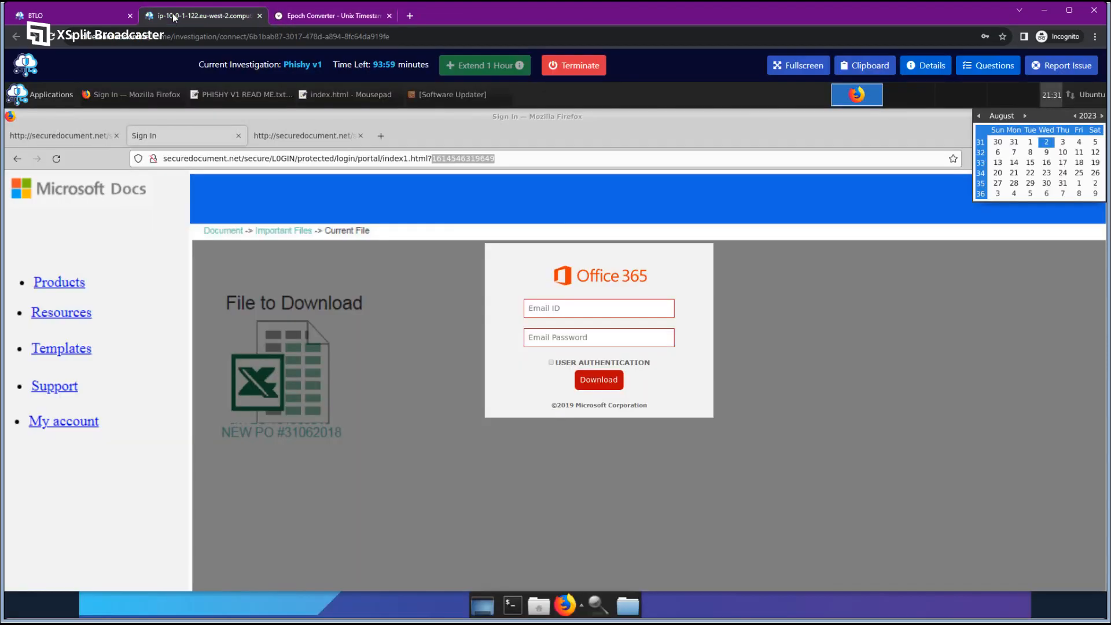
{"action": "left_click", "coordinate": [298, 141]}
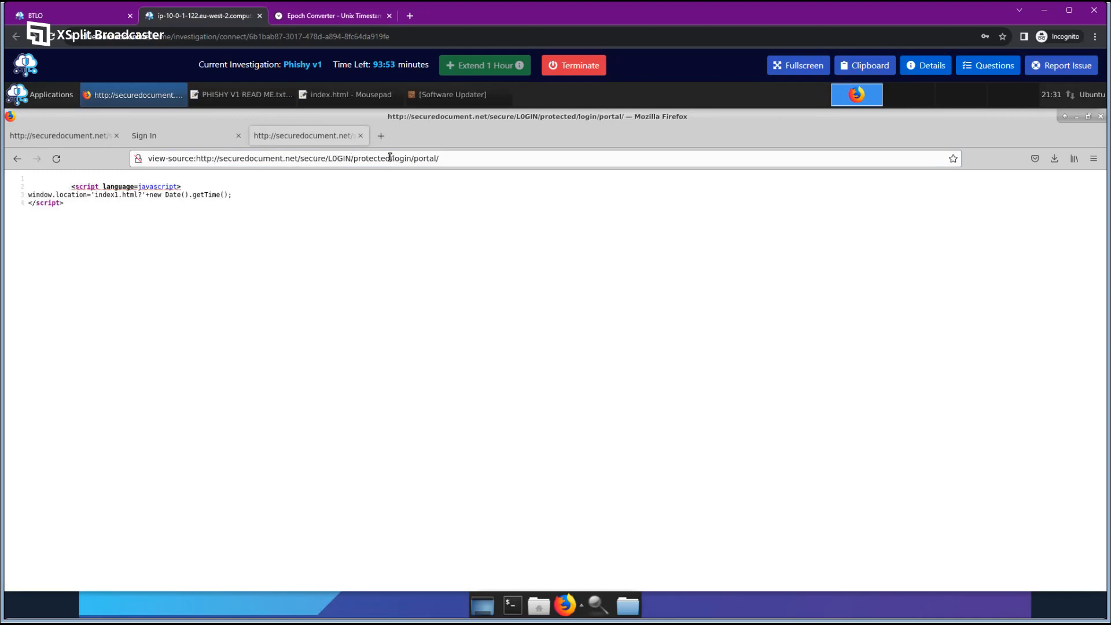
Strip view-source: and /login/portal/ from the address to load the protected directory listing.
{"action": "left_click_drag", "start_coordinate": [389, 158], "coordinate": [498, 160]}
{"action": "key", "text": "BackSpace"}
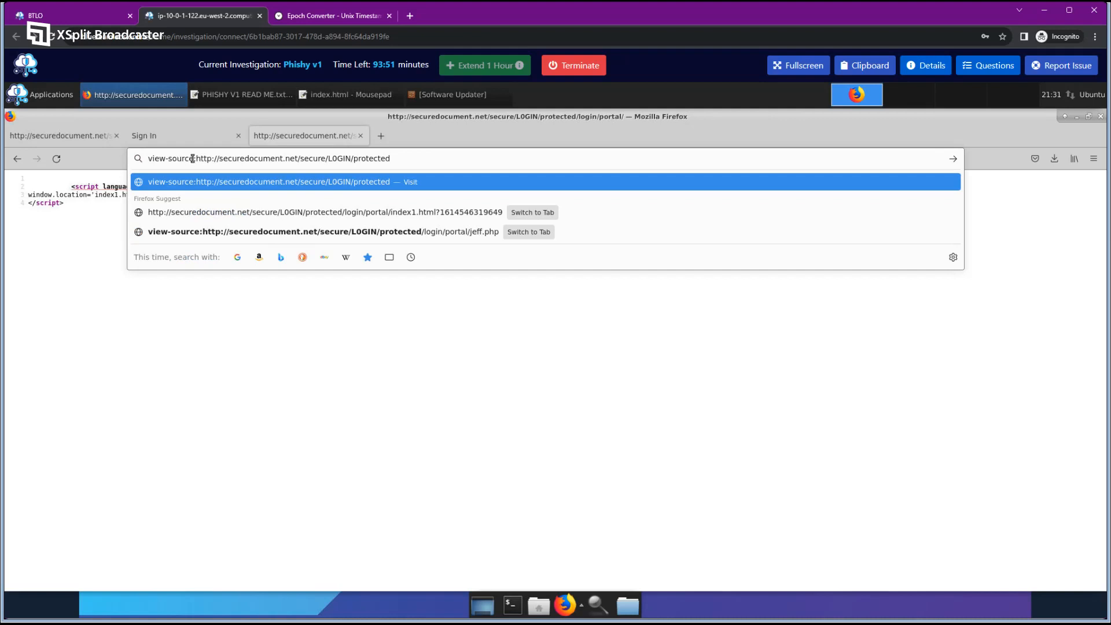
{"action": "left_click_drag", "start_coordinate": [197, 159], "coordinate": [121, 157]}
{"action": "key", "text": "BackSpace"}
{"action": "key", "text": "Return"}
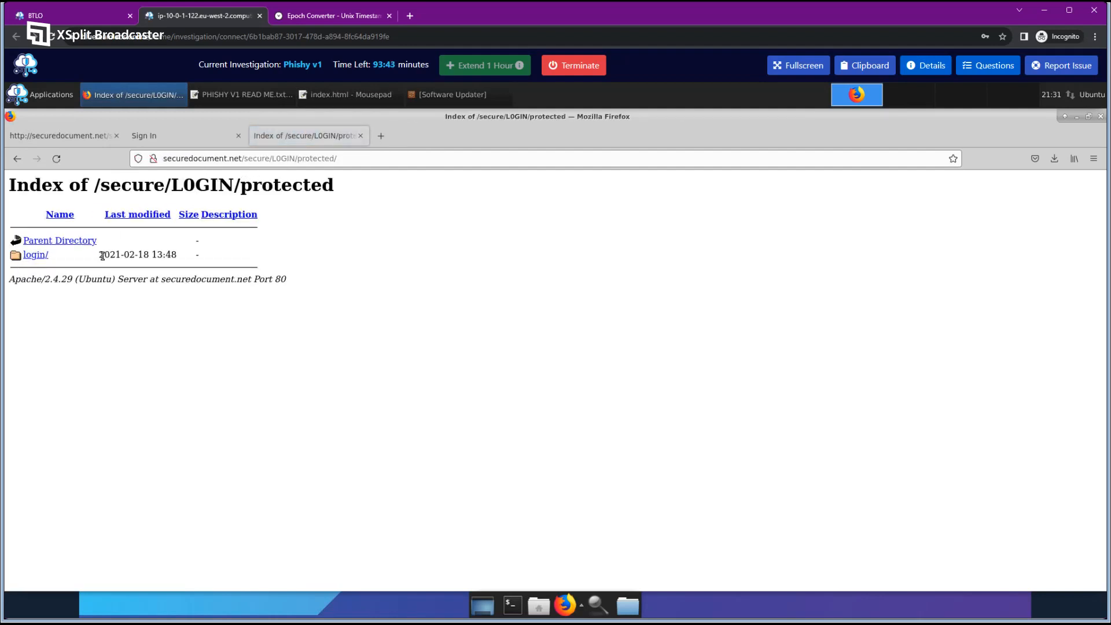
{"action": "left_click_drag", "start_coordinate": [99, 256], "coordinate": [150, 255]}
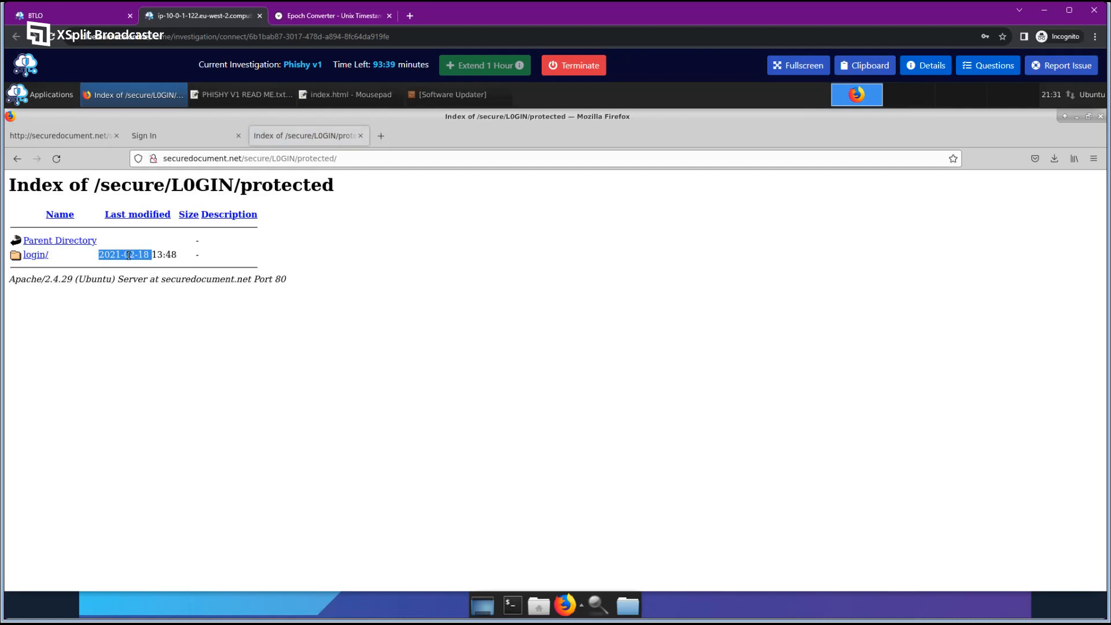
{"action": "left_click", "coordinate": [328, 16]}
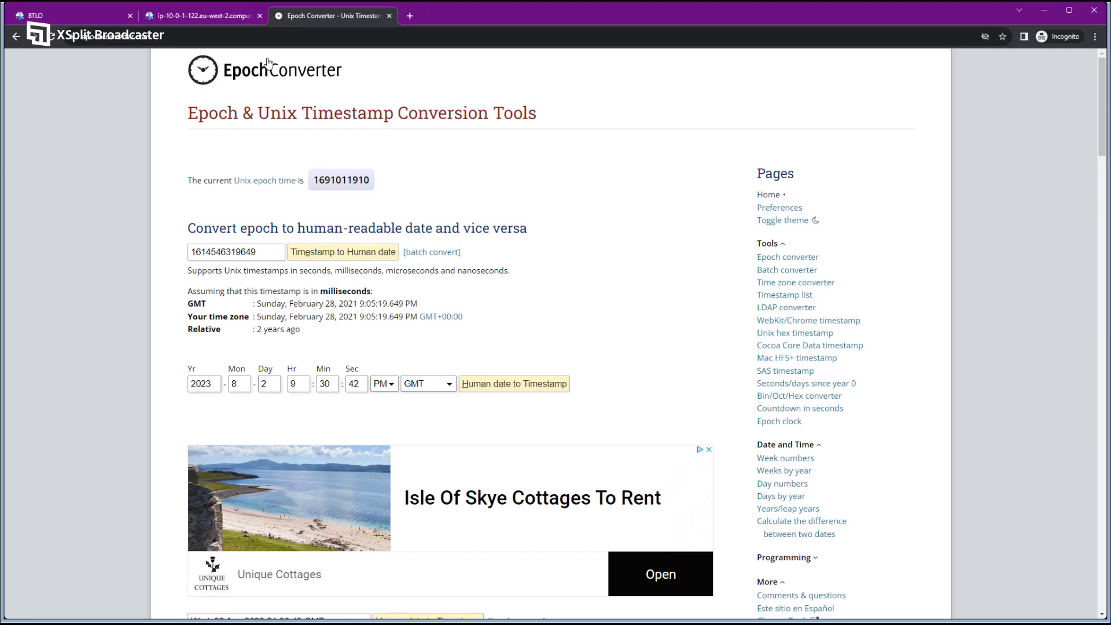
{"action": "left_click", "coordinate": [203, 16]}
{"action": "left_click_drag", "start_coordinate": [157, 255], "coordinate": [101, 253]}
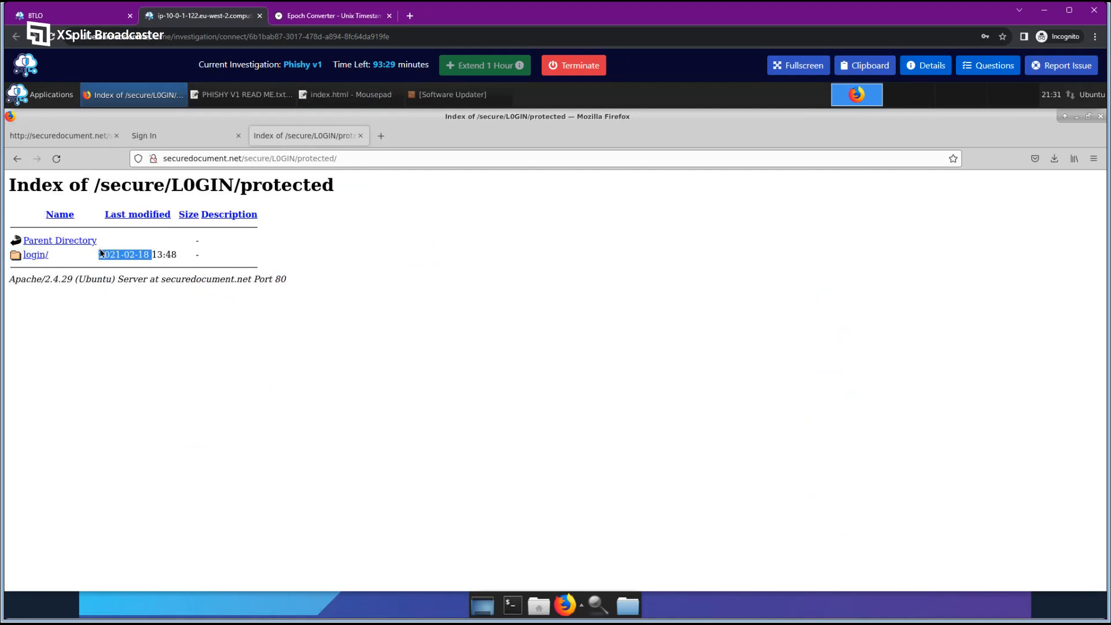
{"action": "left_click", "coordinate": [184, 252]}
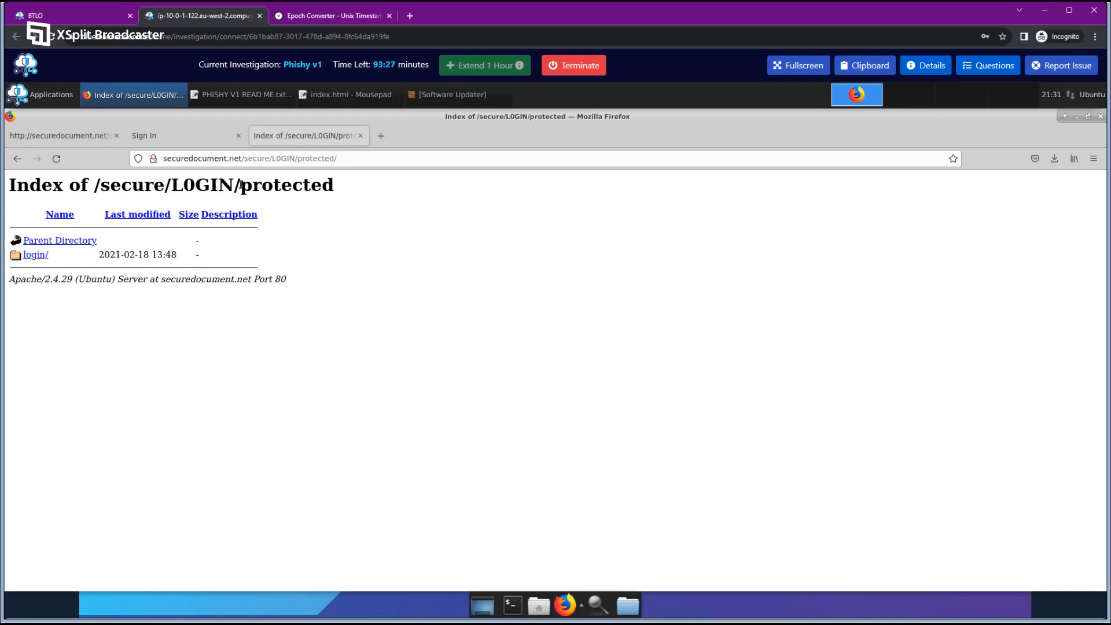
{"action": "left_click_drag", "start_coordinate": [99, 258], "coordinate": [182, 255]}
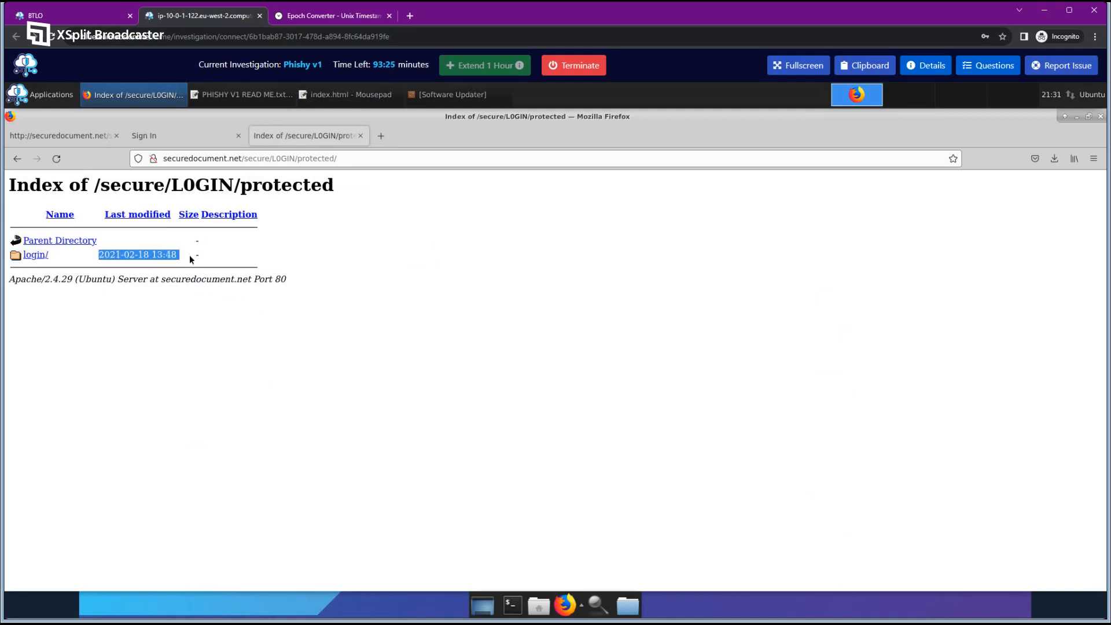
{"action": "left_click", "coordinate": [181, 260]}
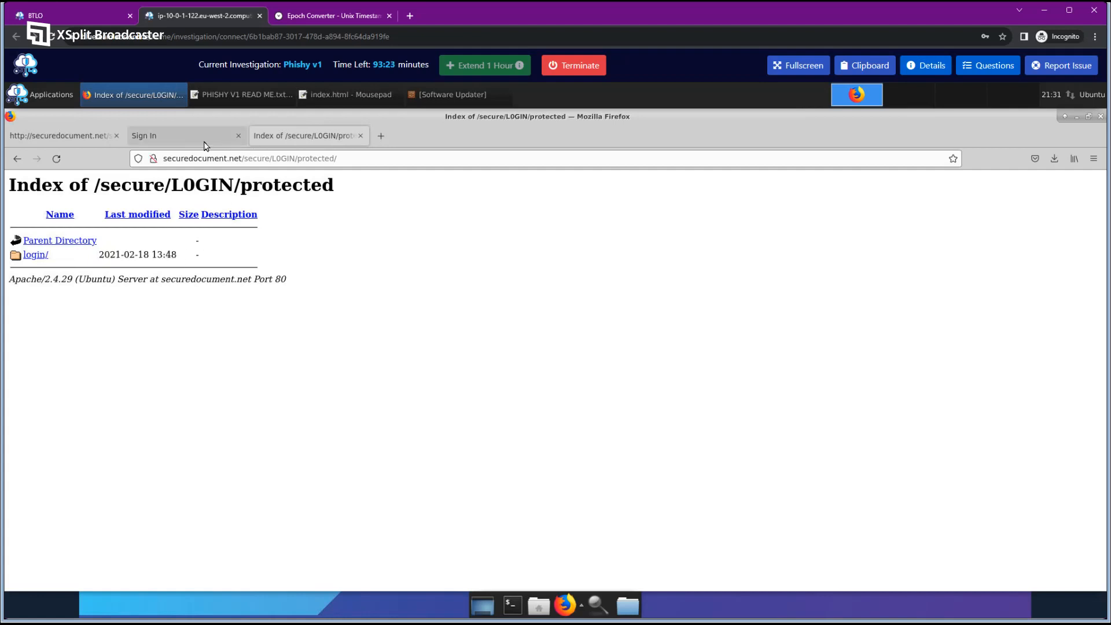
{"action": "left_click", "coordinate": [222, 142]}
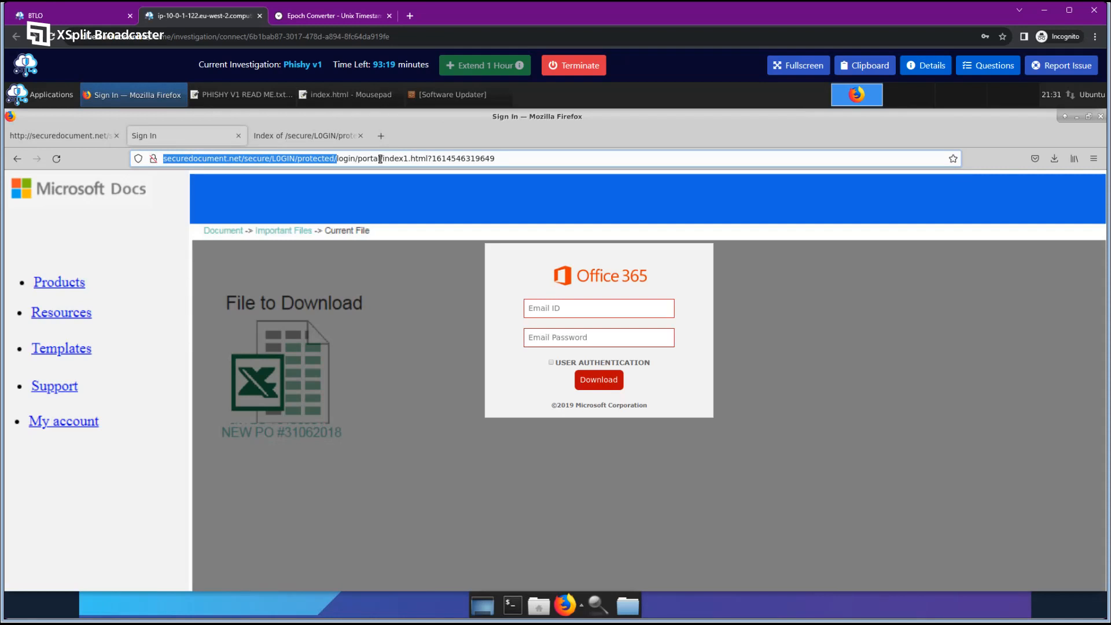
{"action": "left_click_drag", "start_coordinate": [381, 159], "coordinate": [578, 161]}
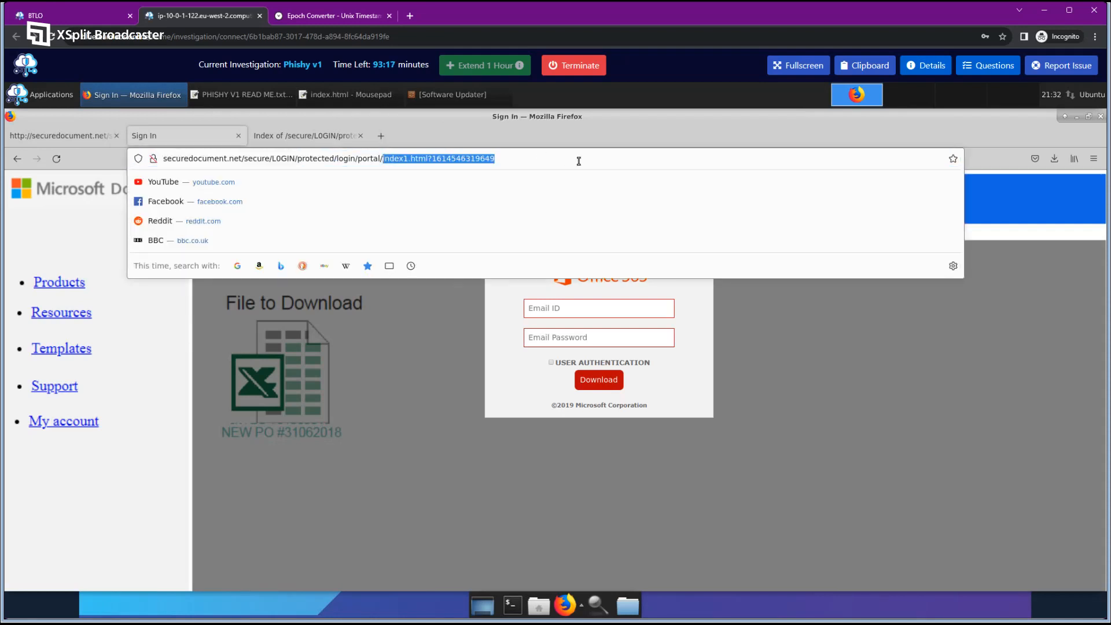
{"action": "key", "text": "BackSpace"}
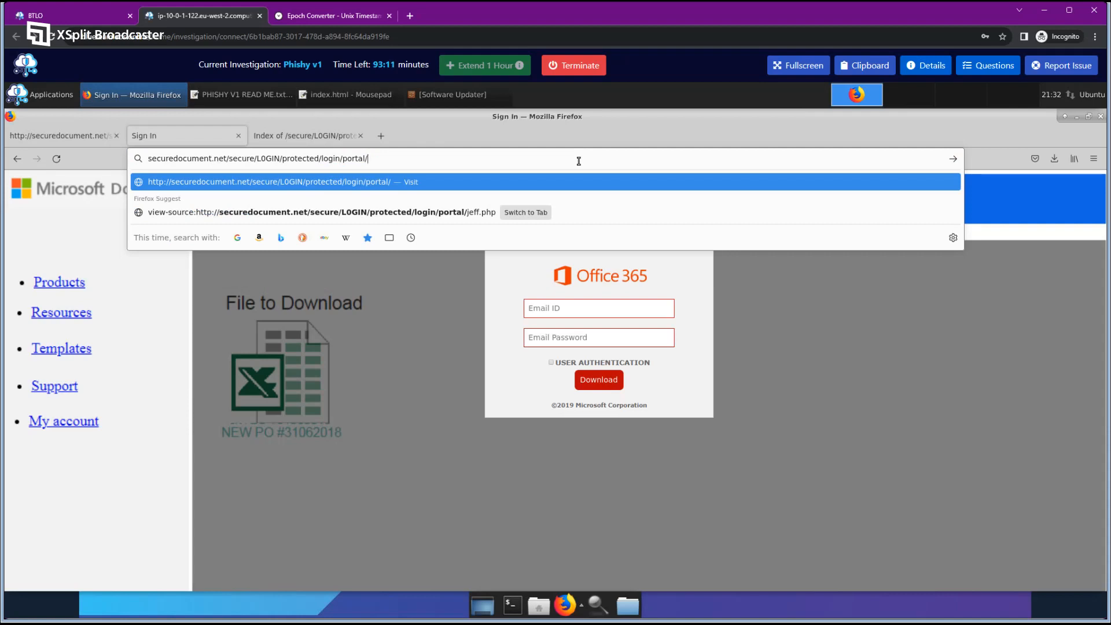
{"action": "key", "text": "Return"}
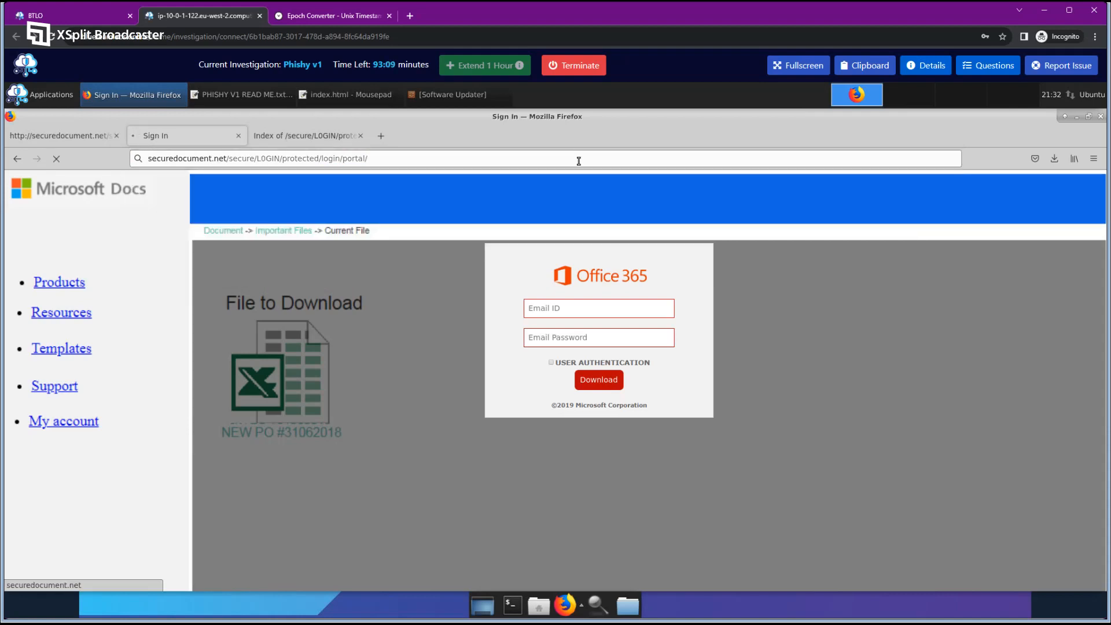
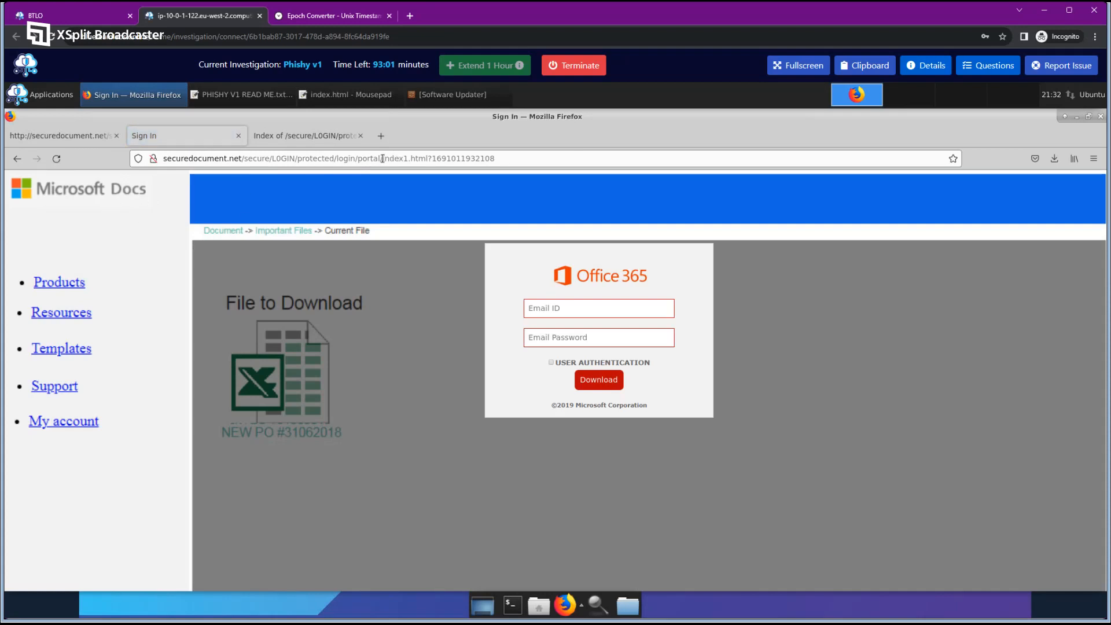
{"action": "left_click_drag", "start_coordinate": [381, 158], "coordinate": [426, 158]}
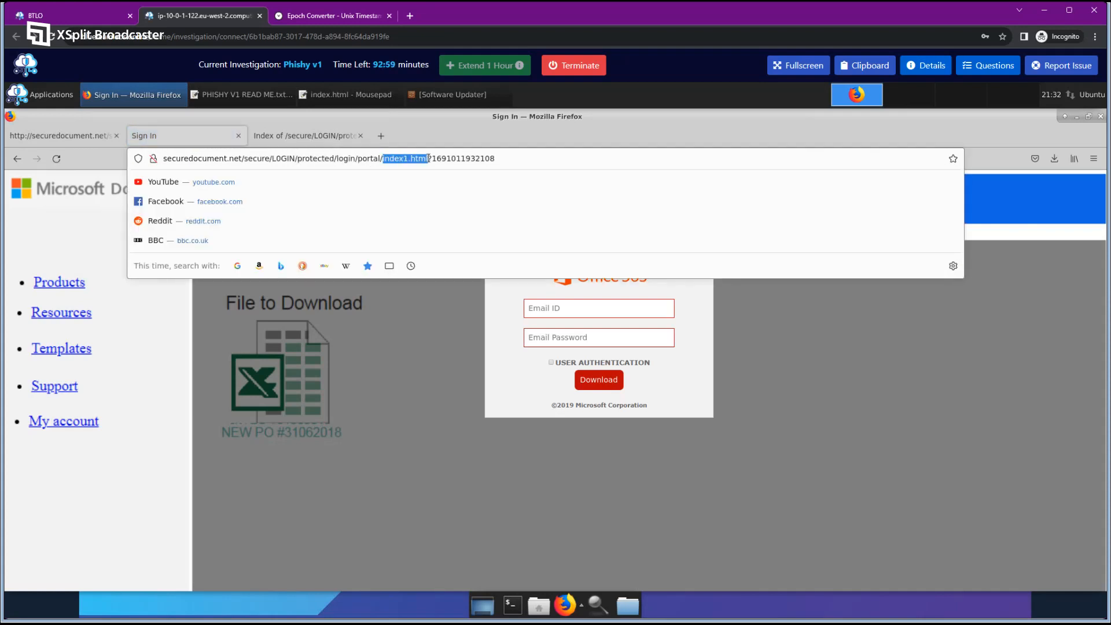
{"action": "double_click", "coordinate": [450, 158]}
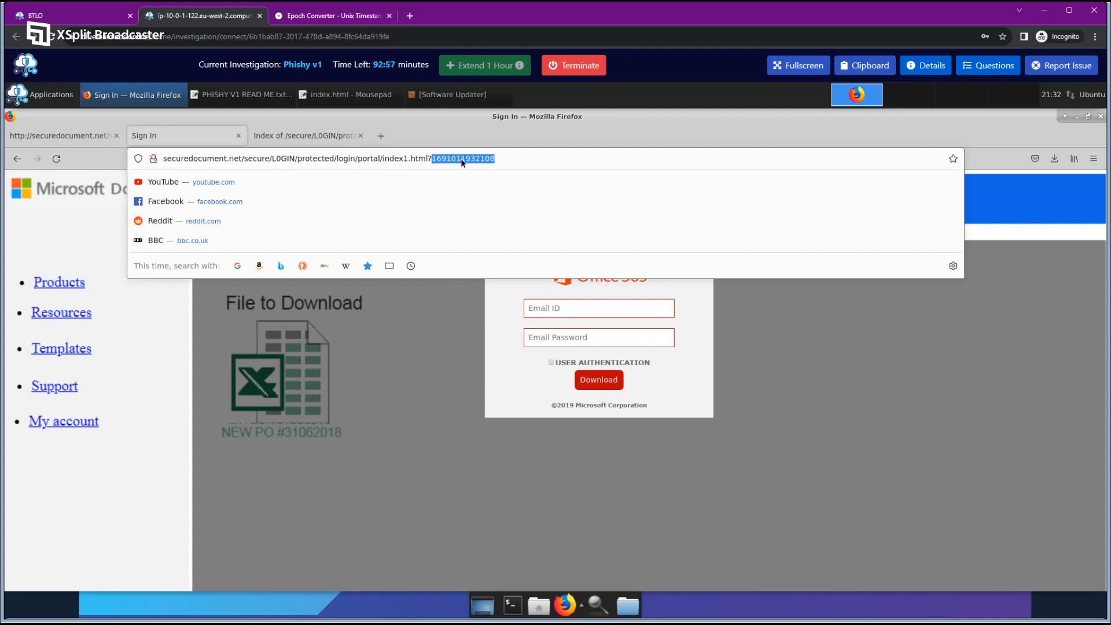
{"action": "right_click", "coordinate": [462, 160]}
{"action": "left_click", "coordinate": [493, 203]}
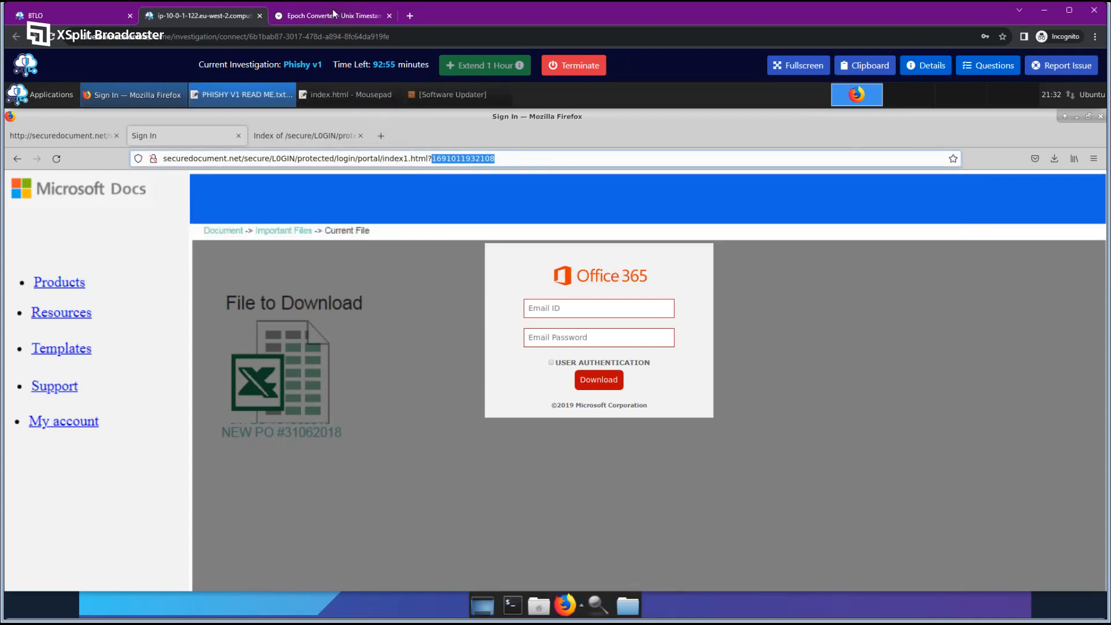
{"action": "left_click", "coordinate": [307, 11]}
{"action": "double_click", "coordinate": [223, 252]}
{"action": "key", "text": "ctrl+v"}
{"action": "left_click", "coordinate": [343, 251]}
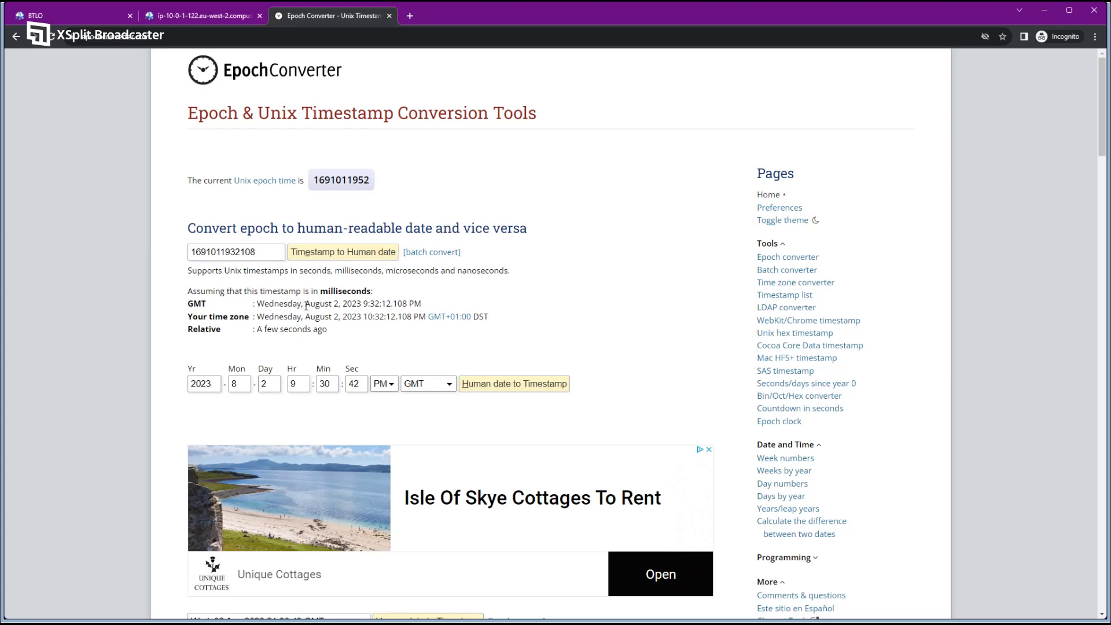
{"action": "left_click_drag", "start_coordinate": [306, 306], "coordinate": [361, 304]}
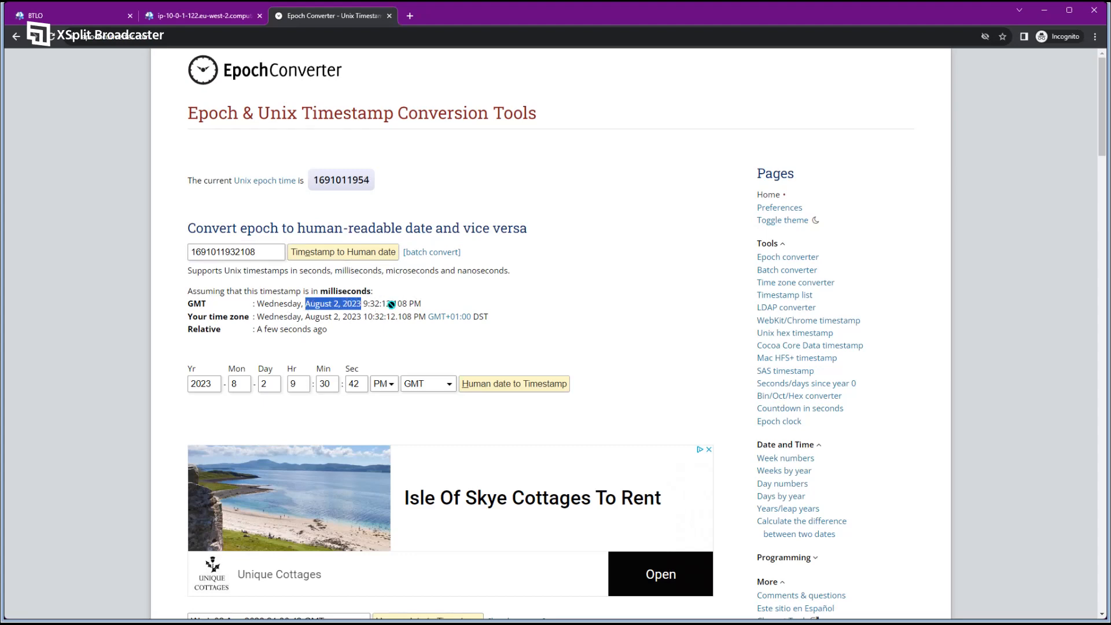
{"action": "left_click", "coordinate": [301, 103]}
Back on the lab desktop, check today's date on the calendar and bring up the lab questions.
{"action": "left_click", "coordinate": [193, 22]}
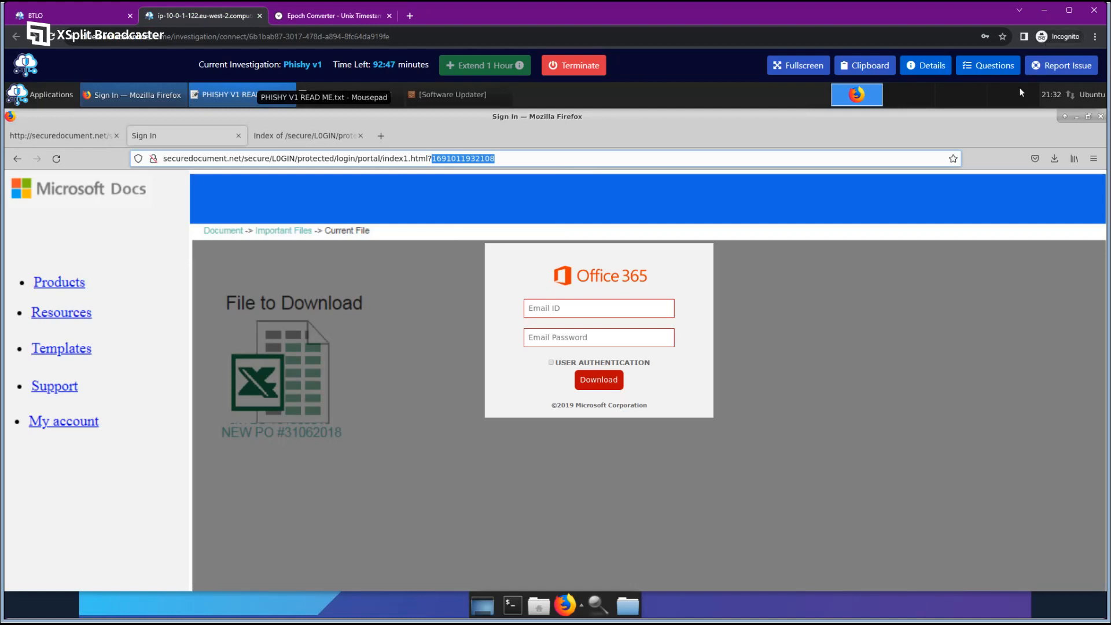
{"action": "left_click", "coordinate": [1049, 95]}
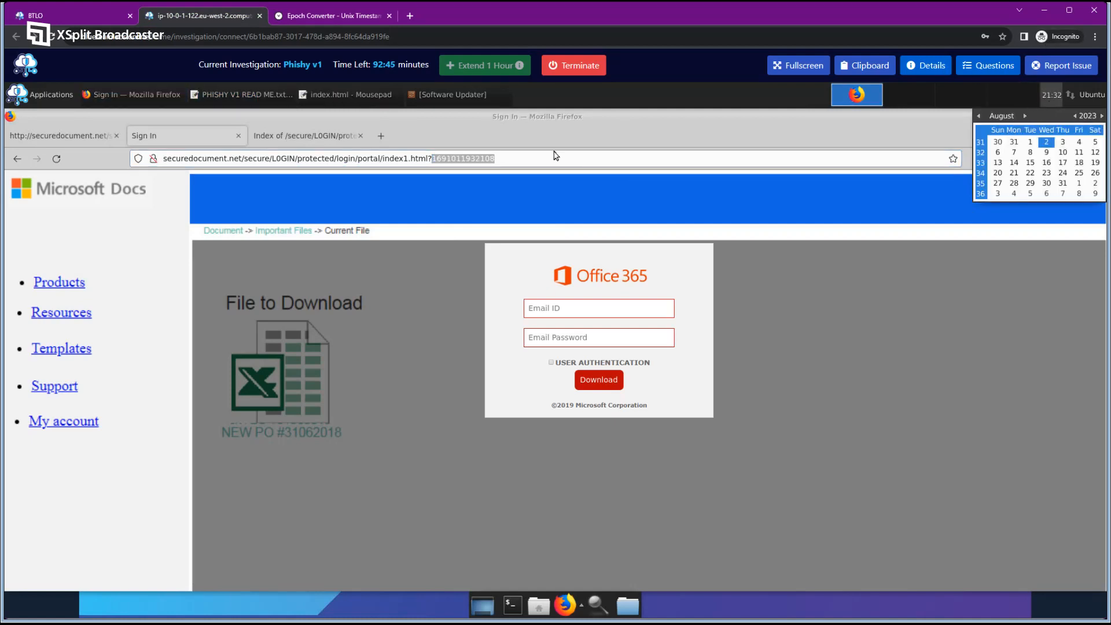
{"action": "left_click", "coordinate": [517, 140]}
{"action": "left_click", "coordinate": [499, 162]}
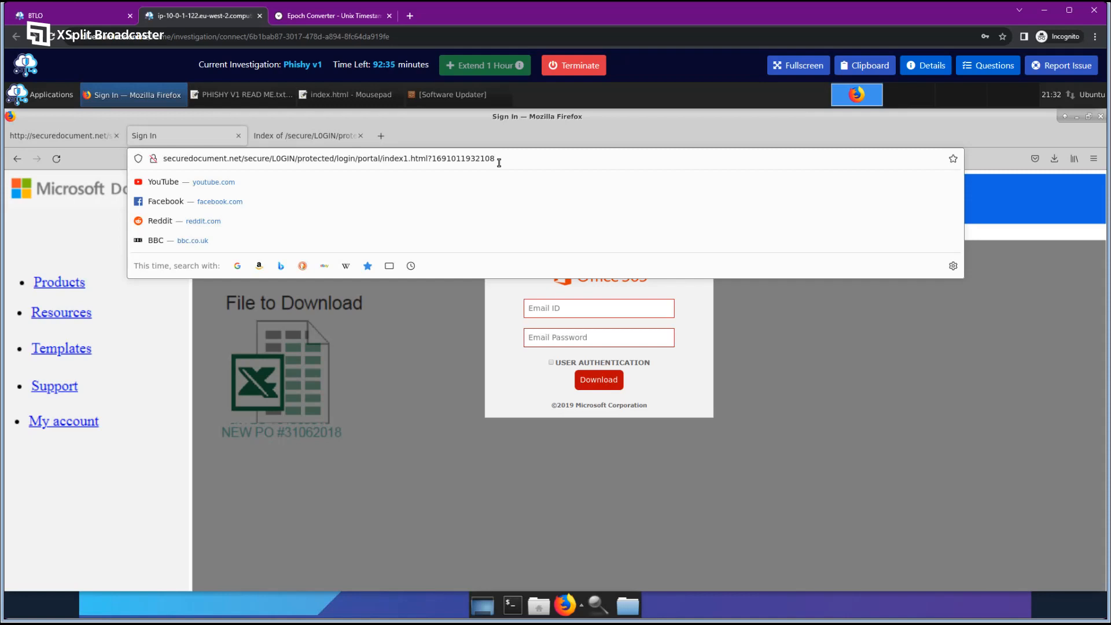
{"action": "left_click", "coordinate": [988, 66]}
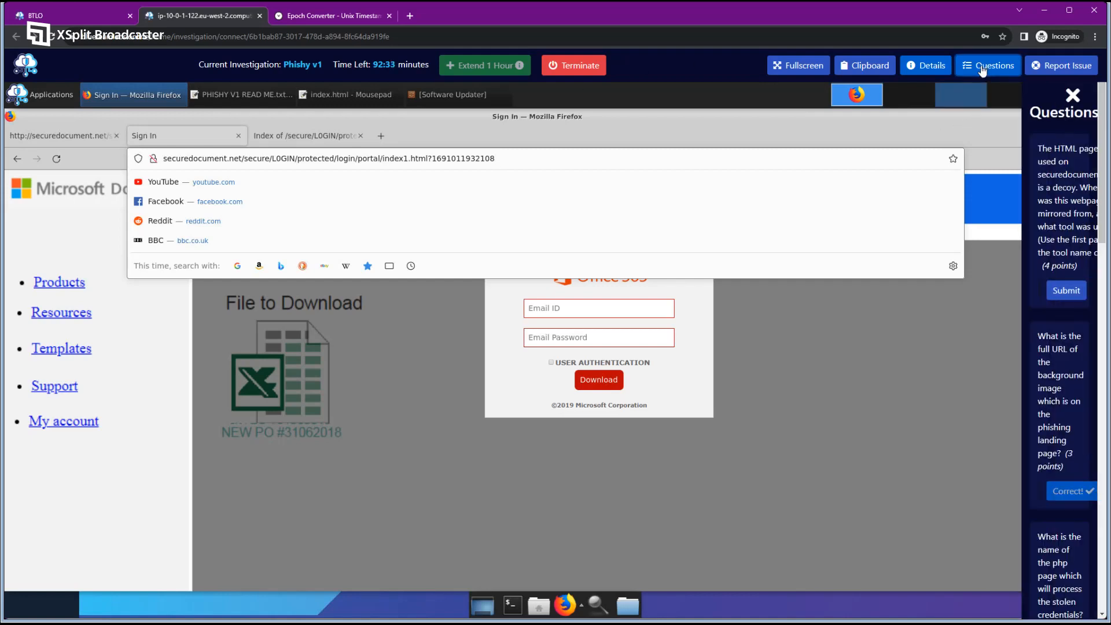
View index1.html's source, then trim the address to load the view-source of the portal/ folder.
{"action": "scroll", "coordinate": [973, 383], "scroll_direction": "down", "scroll_amount": 3}
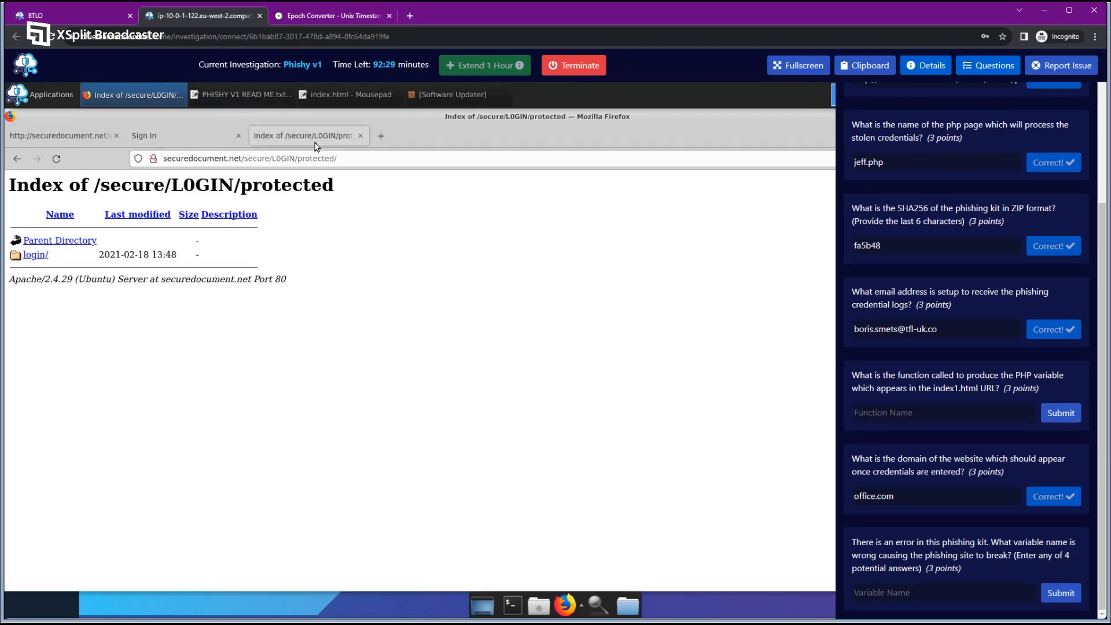
{"action": "left_click", "coordinate": [305, 135]}
{"action": "left_click", "coordinate": [196, 141]}
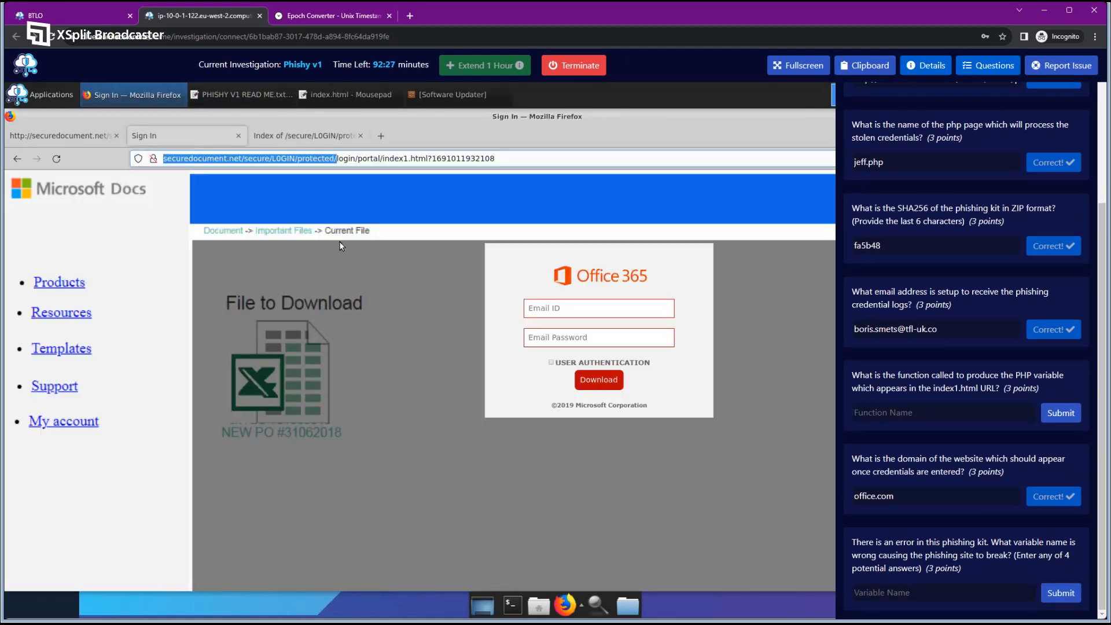
{"action": "right_click", "coordinate": [390, 253]}
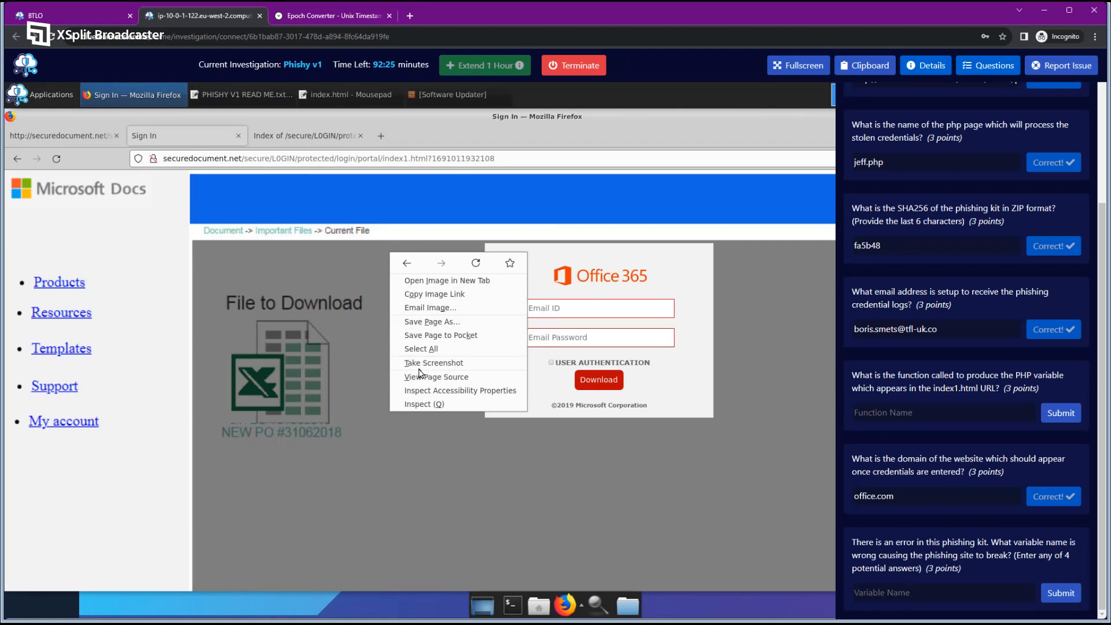
{"action": "left_click", "coordinate": [98, 140]}
{"action": "left_click", "coordinate": [89, 138]}
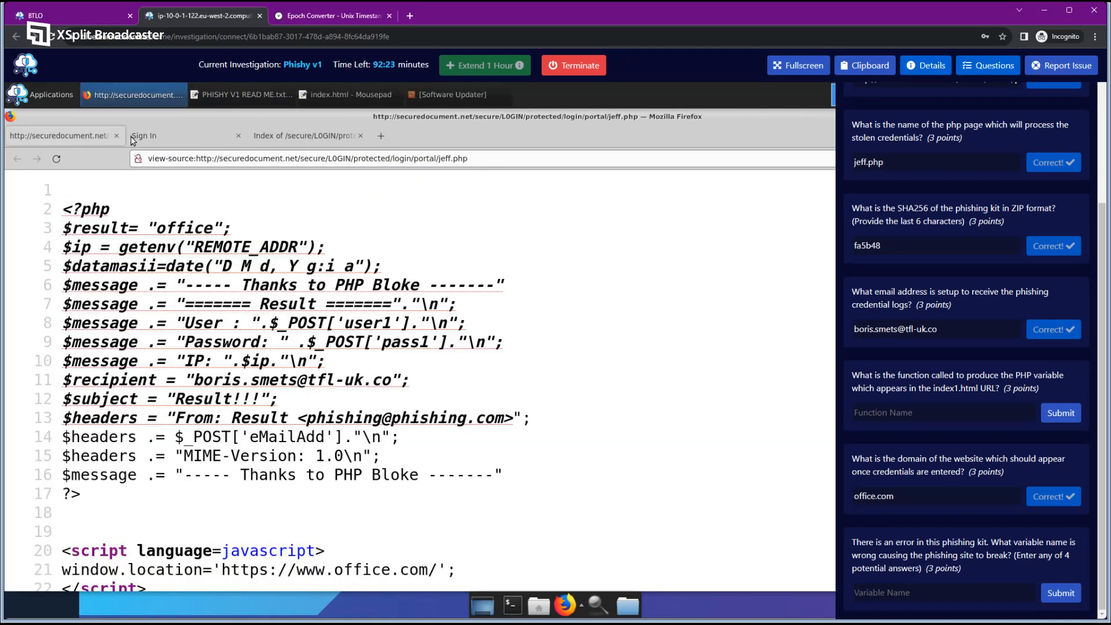
{"action": "left_click", "coordinate": [133, 141]}
{"action": "right_click", "coordinate": [487, 284]}
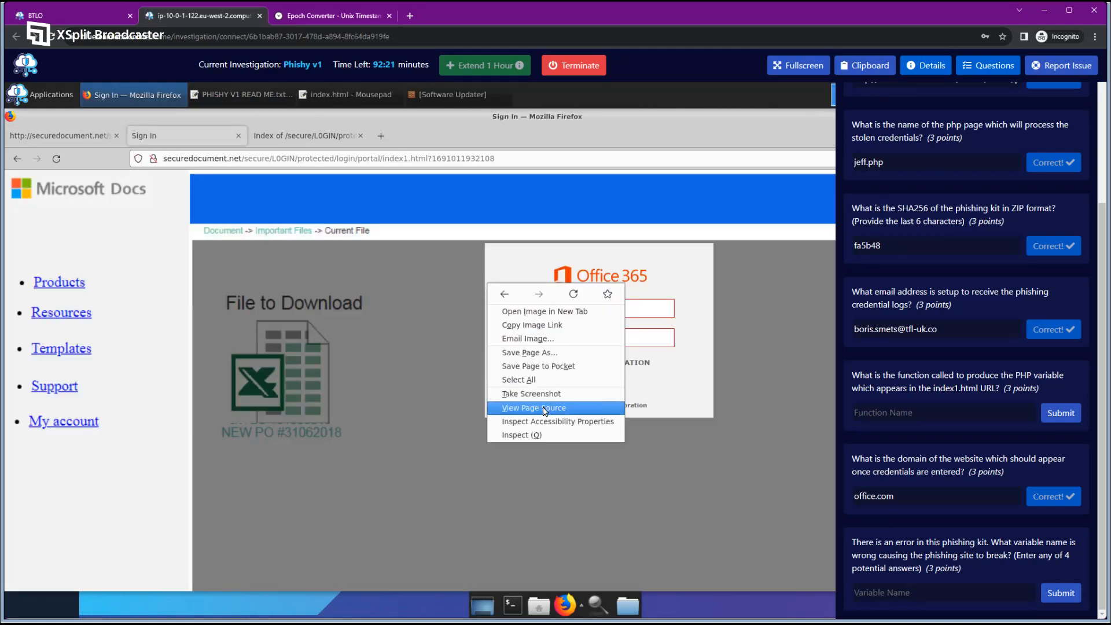
{"action": "left_click", "coordinate": [544, 408]}
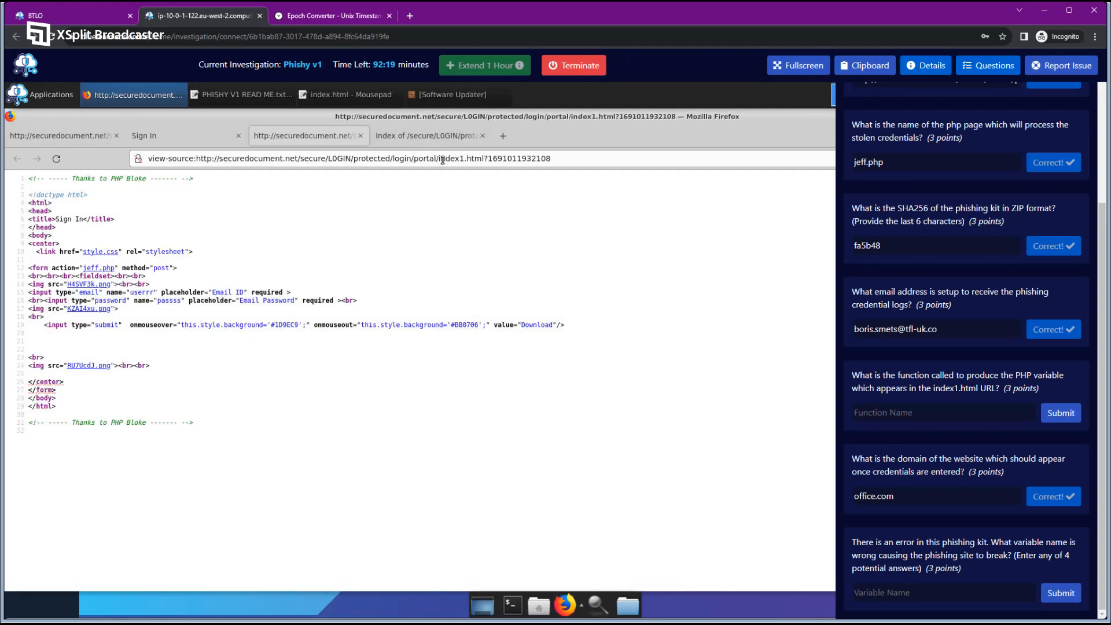
{"action": "left_click_drag", "start_coordinate": [442, 160], "coordinate": [613, 168]}
{"action": "key", "text": "BackSpace"}
{"action": "key", "text": "BackSpace"}
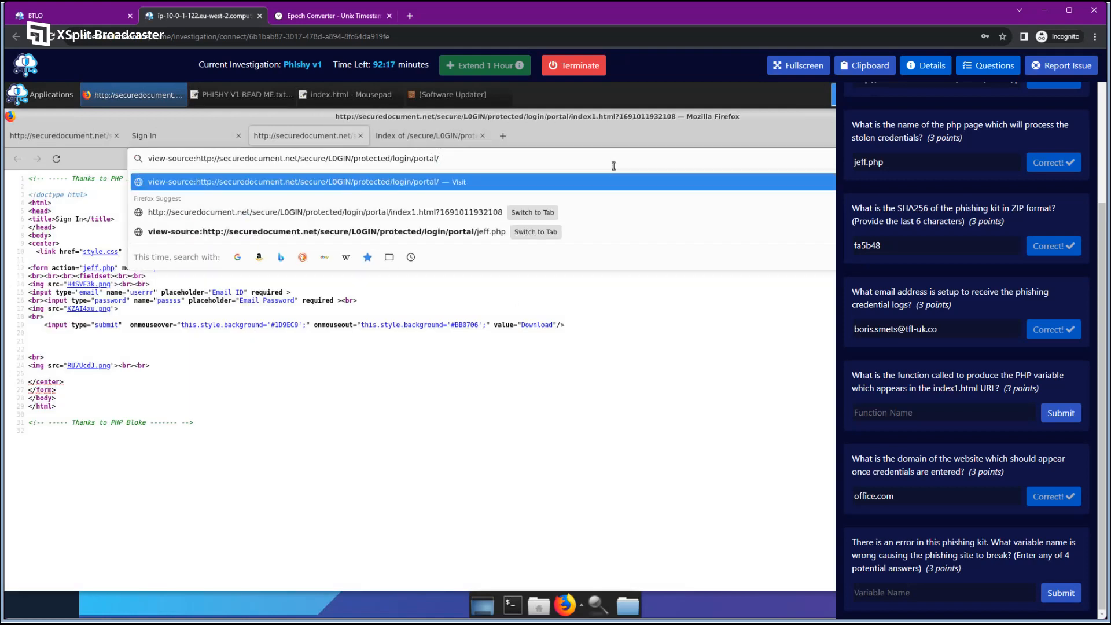
{"action": "key", "text": "Return"}
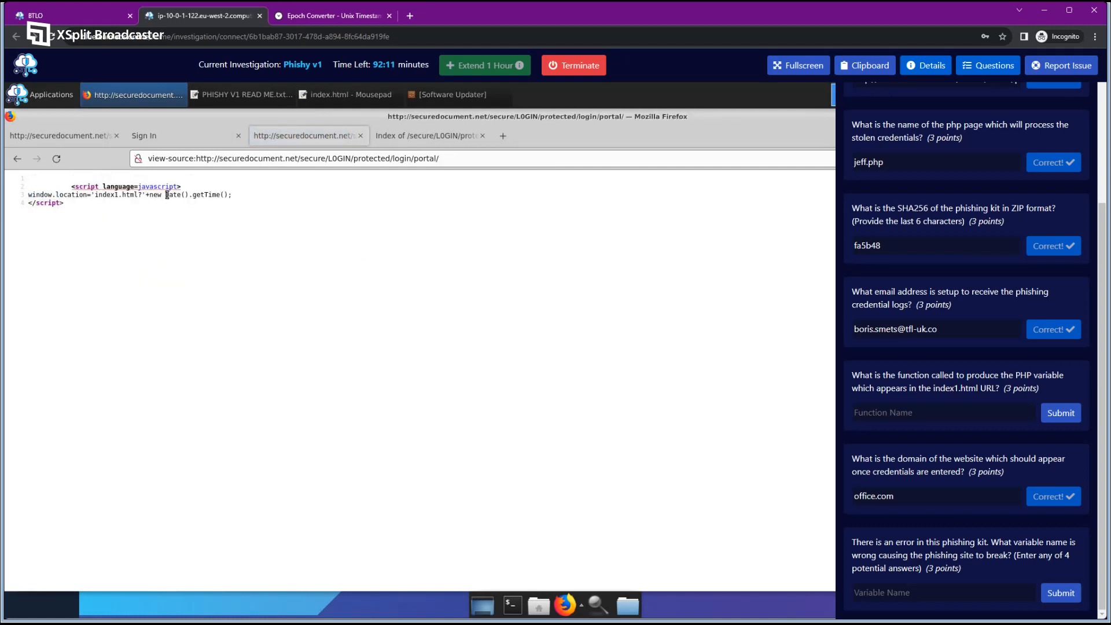
Copy Date().getTime() from the portal source and submit it as the function-name answer.
{"action": "left_click_drag", "start_coordinate": [166, 194], "coordinate": [230, 194]}
{"action": "right_click", "coordinate": [202, 196]}
{"action": "left_click", "coordinate": [229, 246]}
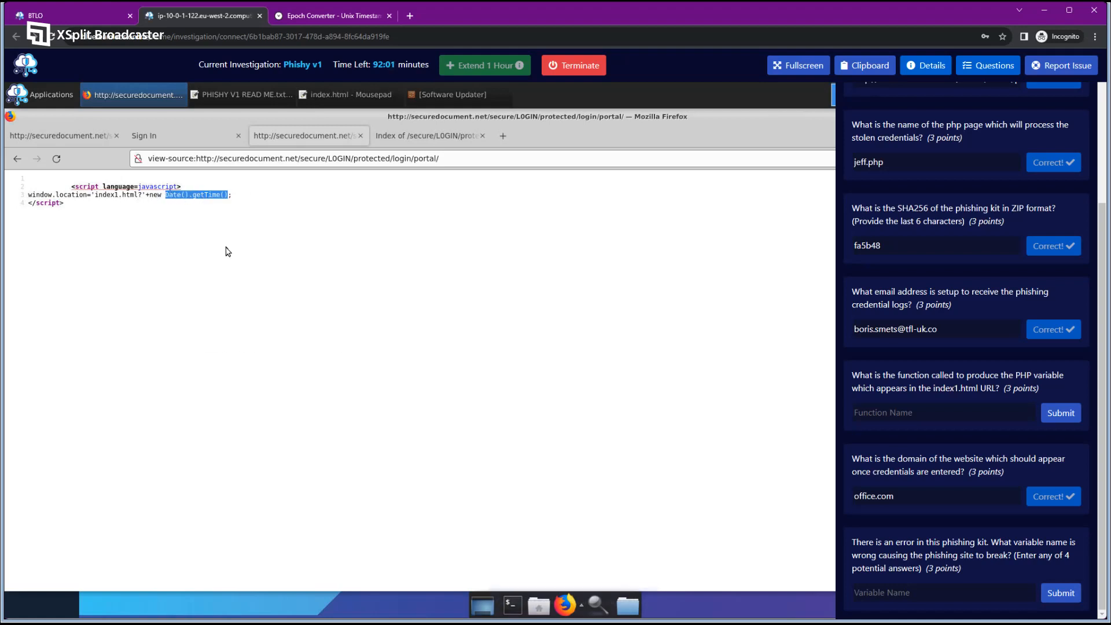
{"action": "left_click", "coordinate": [911, 420]}
{"action": "key", "text": "ctrl+v"}
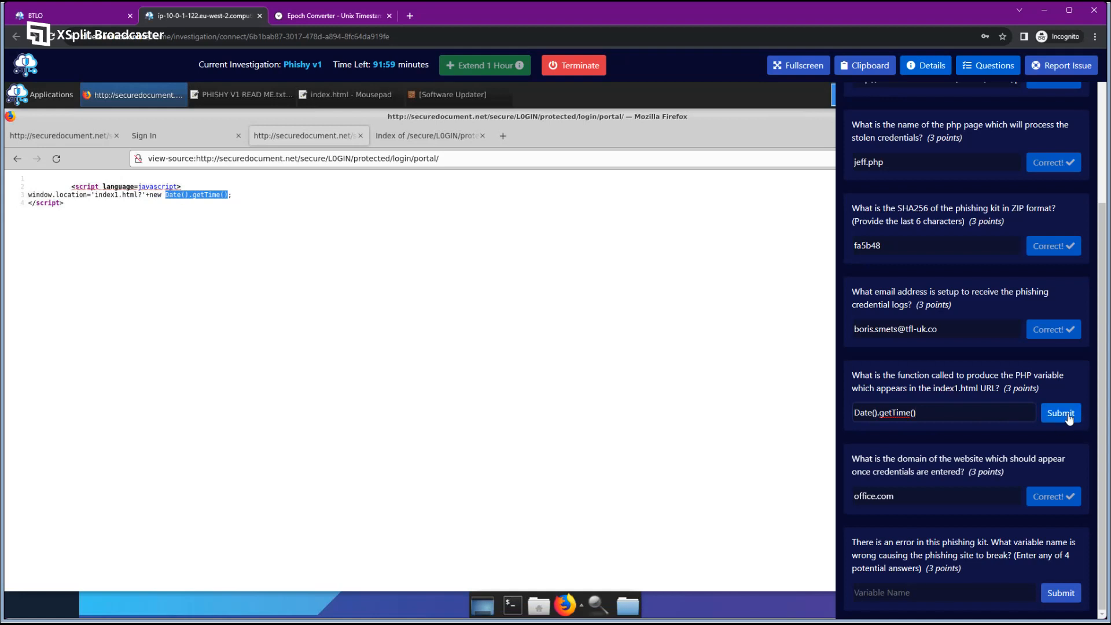
{"action": "left_click", "coordinate": [1068, 416]}
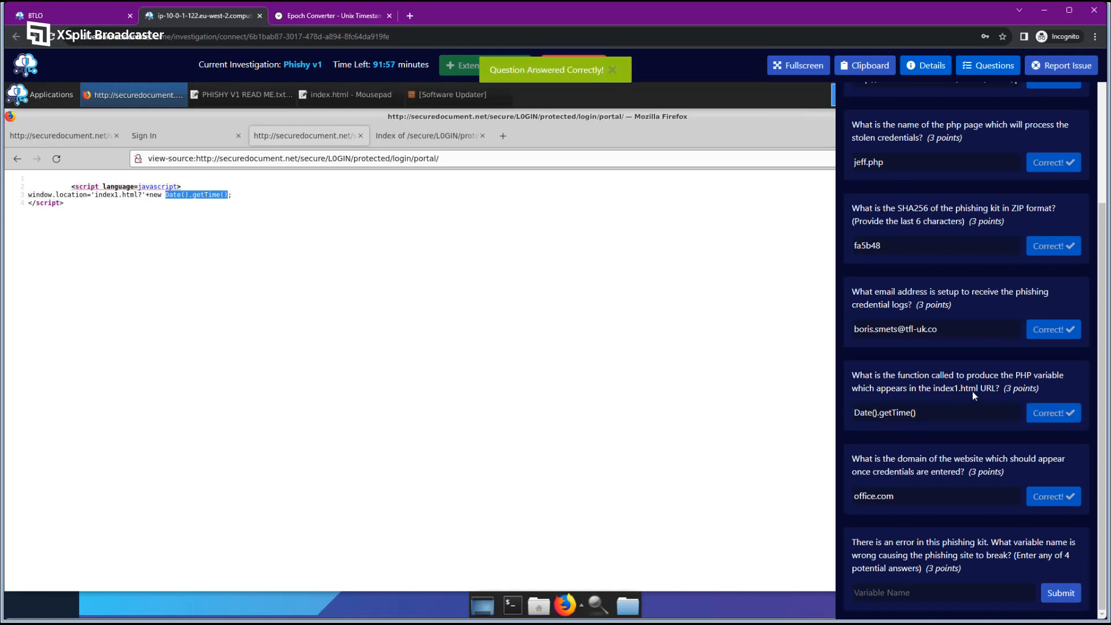
{"action": "scroll", "coordinate": [963, 400], "scroll_direction": "up", "scroll_amount": 4}
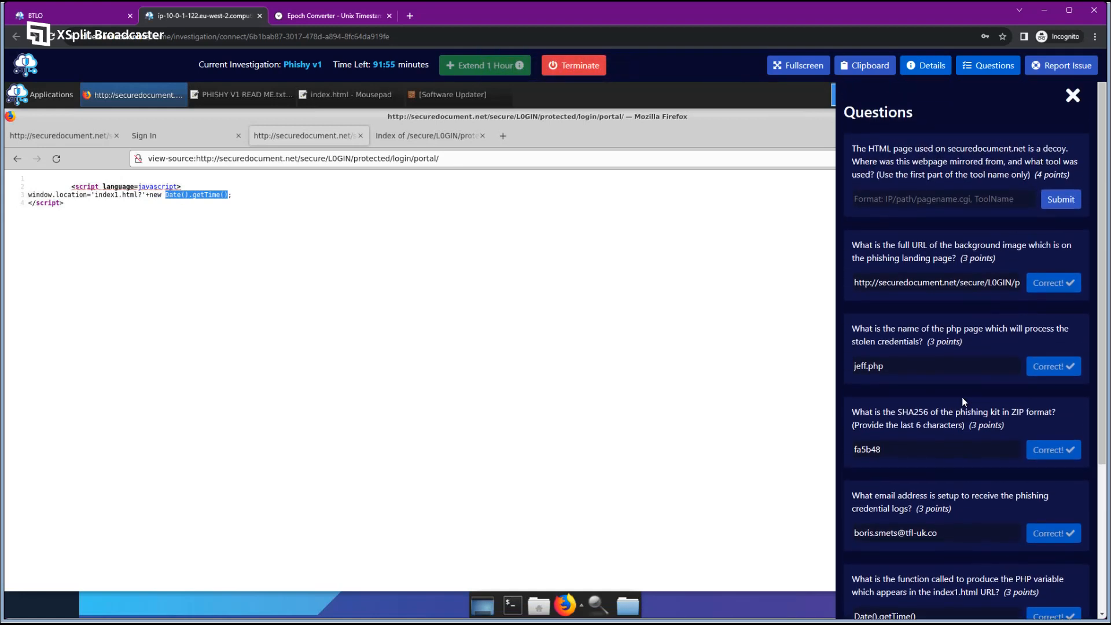
{"action": "scroll", "coordinate": [981, 208], "scroll_direction": "down", "scroll_amount": 5}
{"action": "scroll", "coordinate": [963, 208], "scroll_direction": "up", "scroll_amount": 5}
{"action": "scroll", "coordinate": [941, 184], "scroll_direction": "down", "scroll_amount": 3}
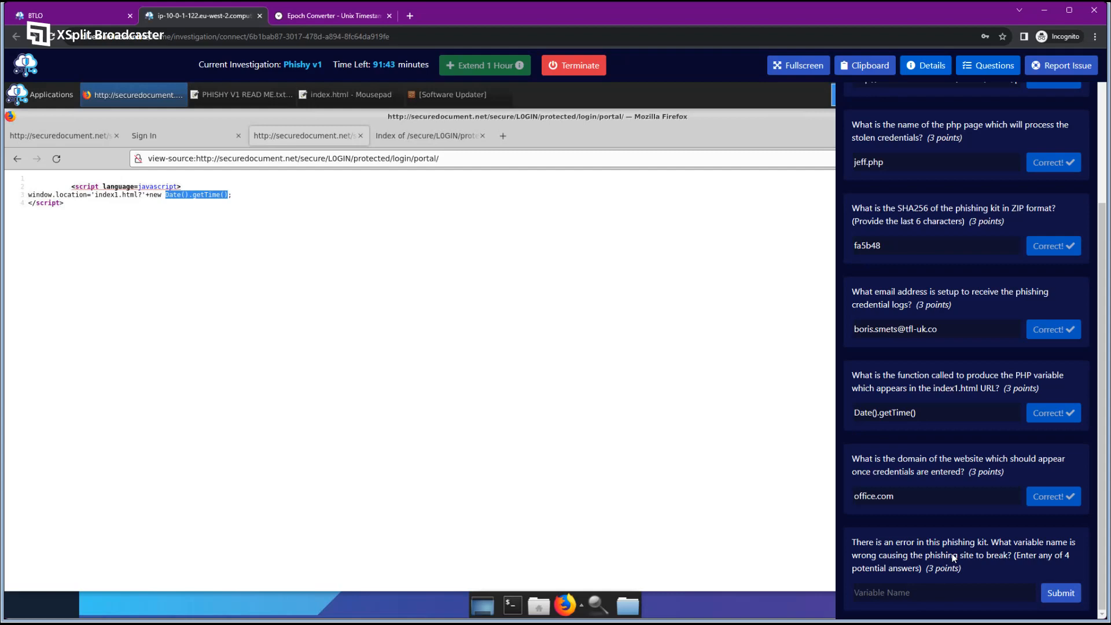
{"action": "scroll", "coordinate": [946, 347], "scroll_direction": "up", "scroll_amount": 3}
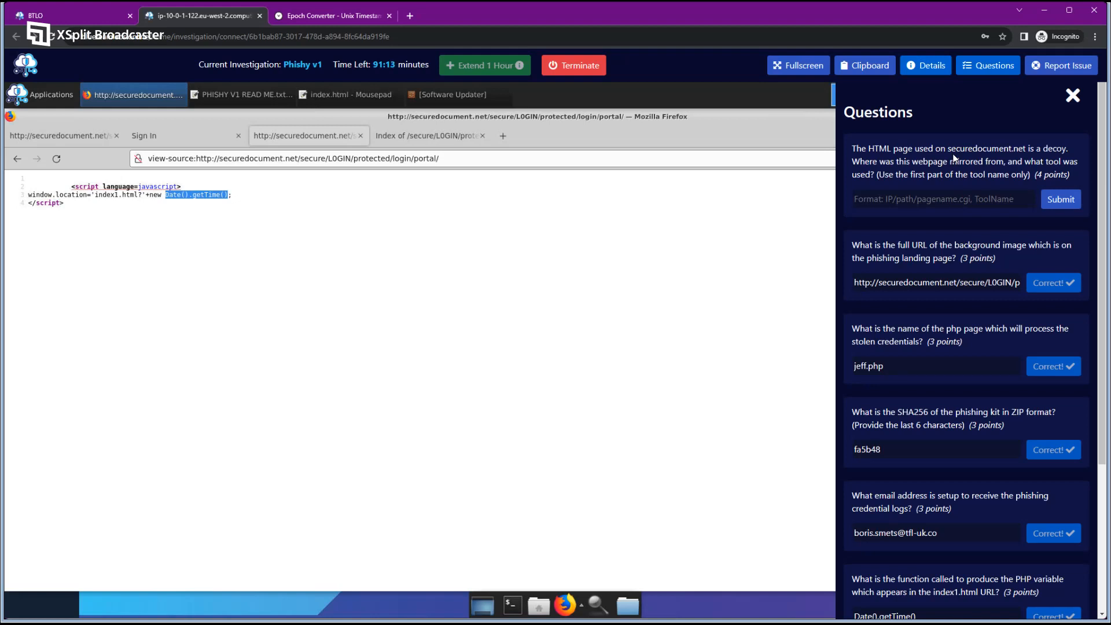
{"action": "left_click", "coordinate": [334, 16]}
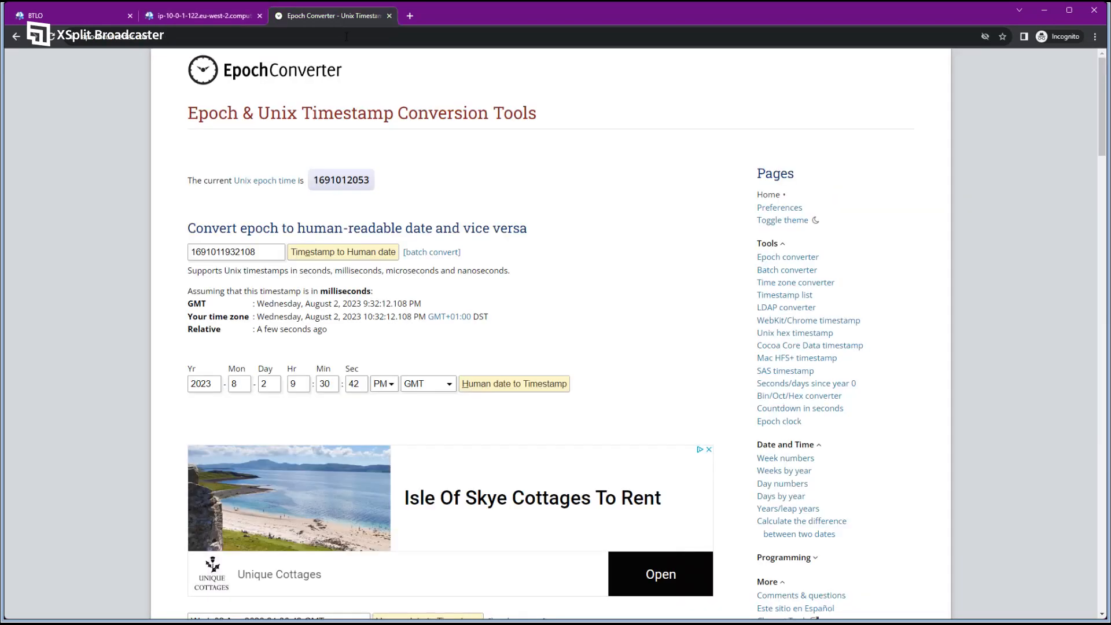
Google httrack to confirm it is HTTrack Website Copier, then go back to the lab VM.
{"action": "left_click", "coordinate": [381, 37]}
{"action": "type", "text": "go"}
{"action": "key", "text": "Return"}
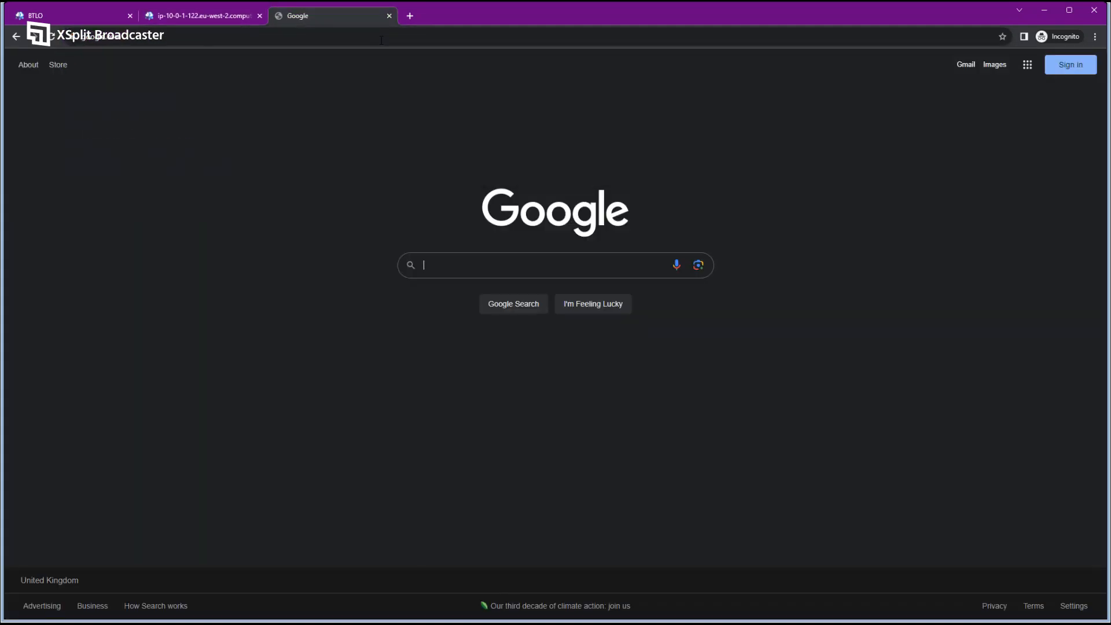
{"action": "type", "text": "httrack"}
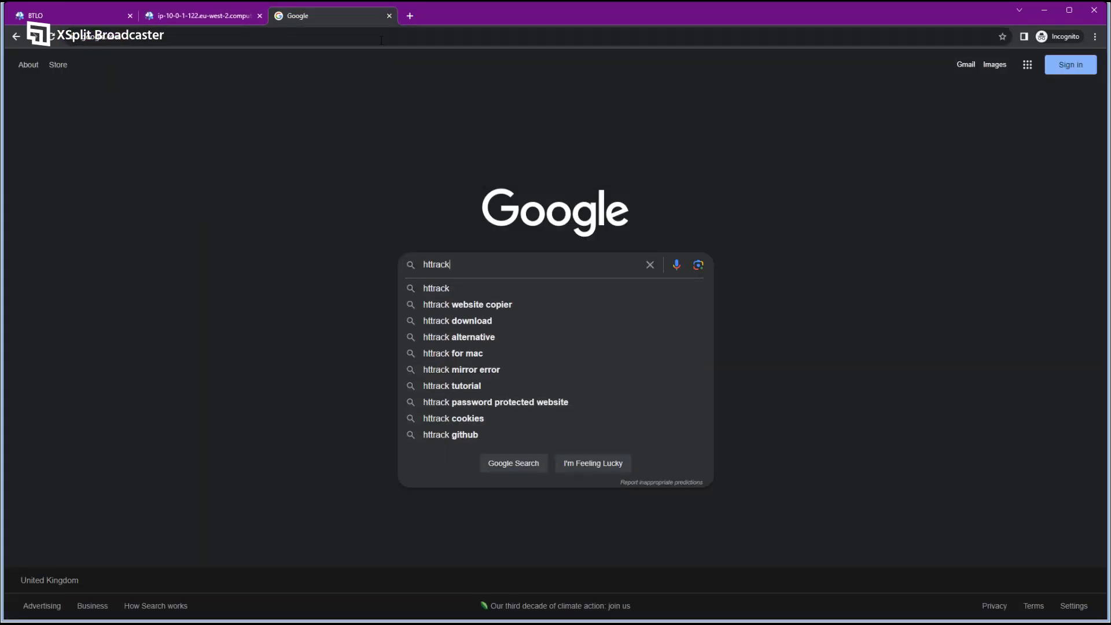
{"action": "key", "text": "Return"}
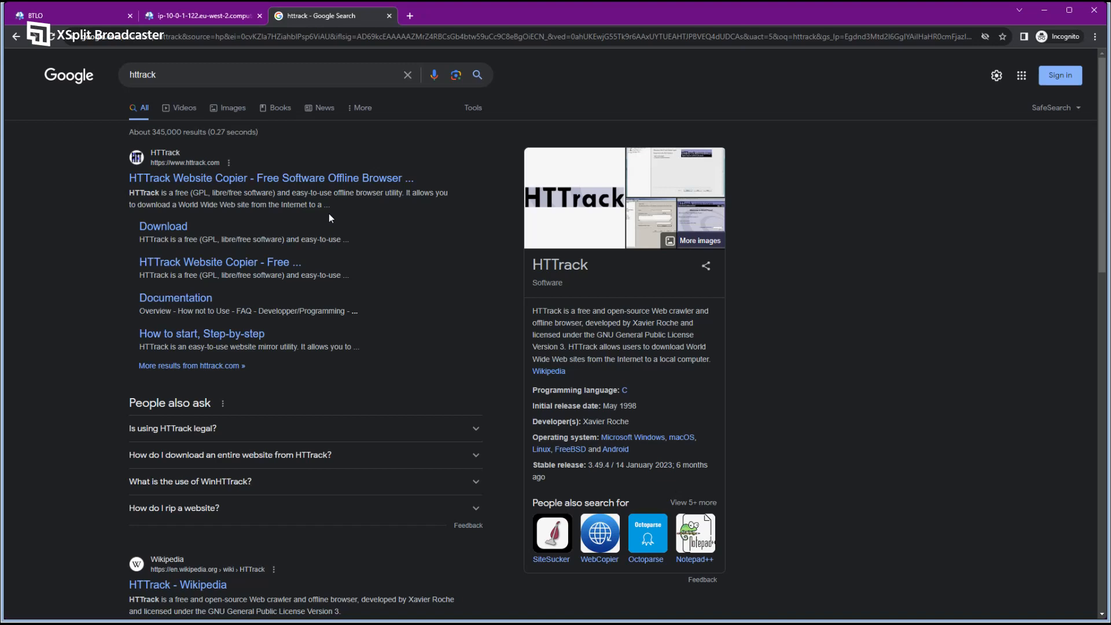
{"action": "left_click", "coordinate": [198, 17]}
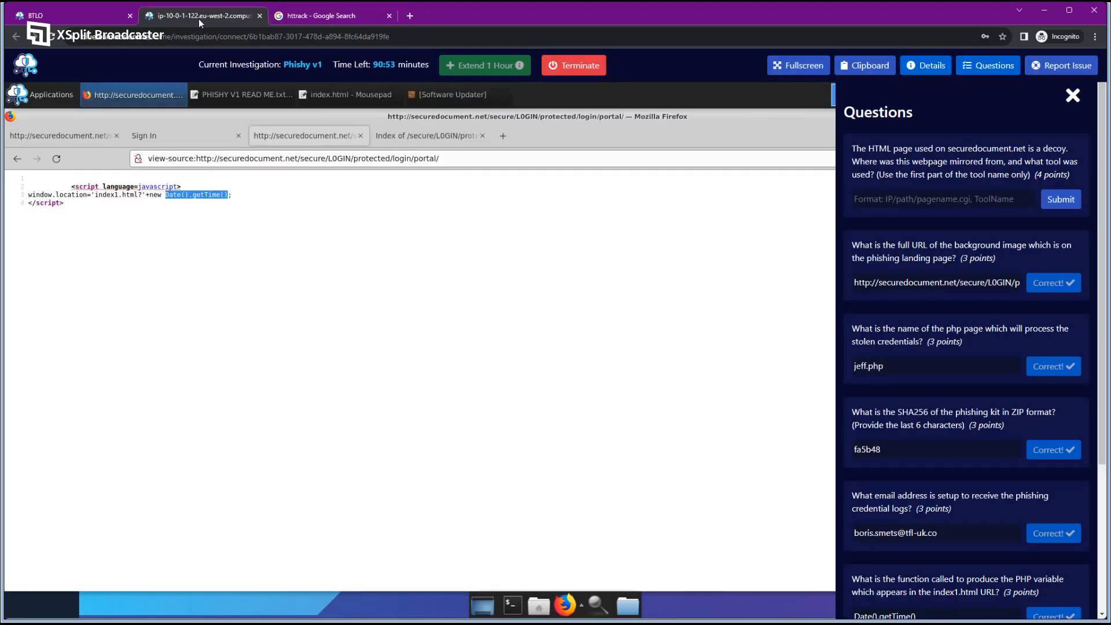
View the Sign In page source and inspect its 'Thanks to PHP Bloke' comment.
{"action": "left_click", "coordinate": [426, 135]}
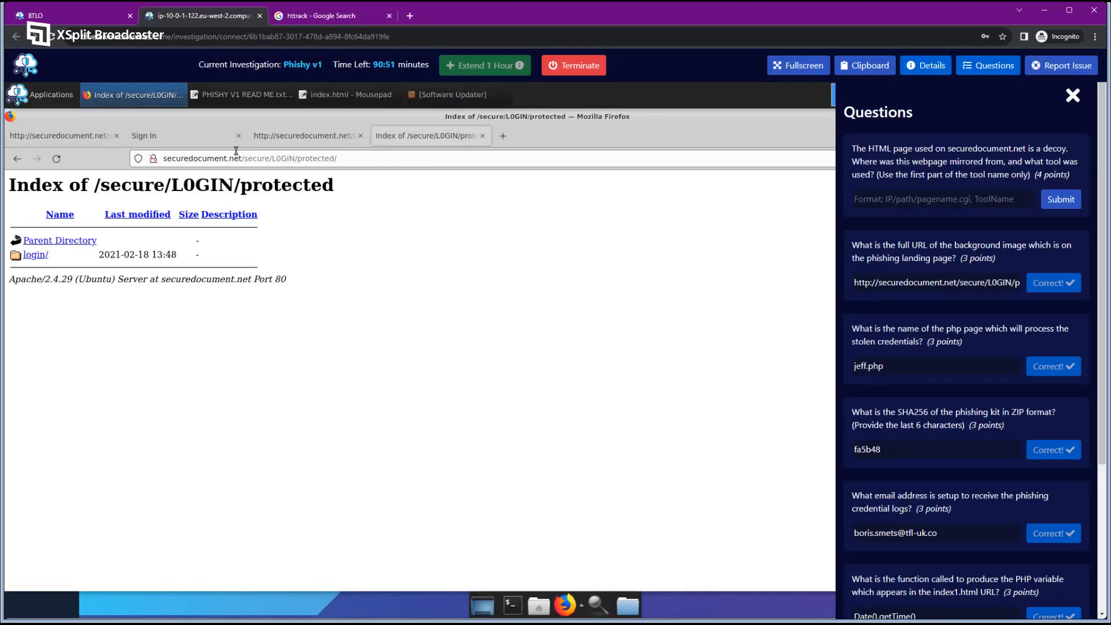
{"action": "left_click", "coordinate": [231, 136]}
{"action": "right_click", "coordinate": [322, 235]}
{"action": "left_click", "coordinate": [382, 366]}
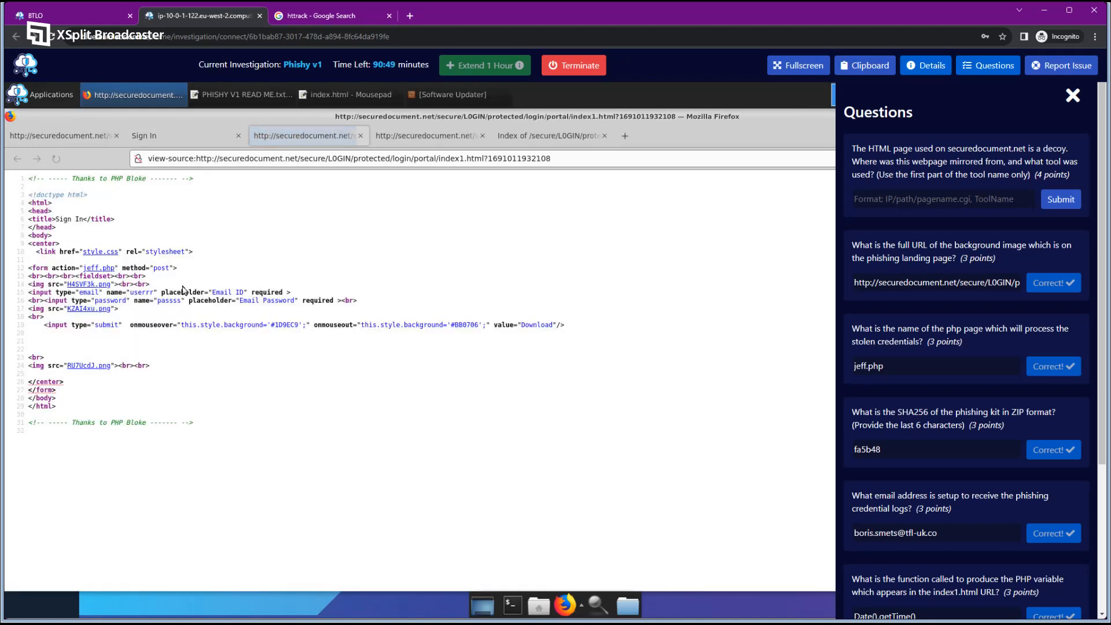
{"action": "left_click_drag", "start_coordinate": [28, 178], "coordinate": [203, 182]}
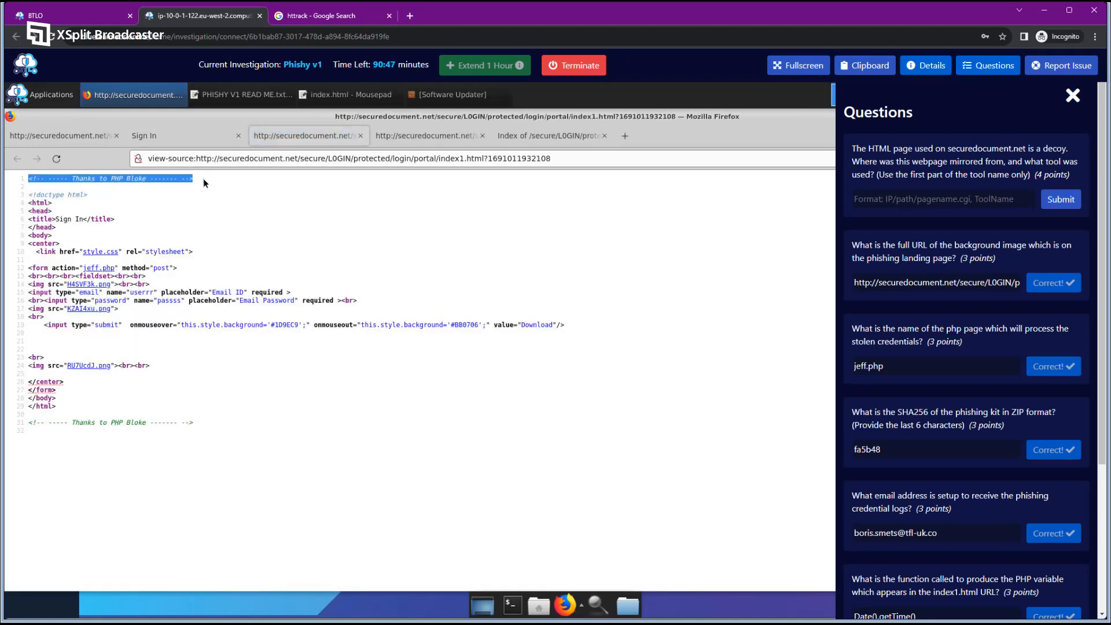
{"action": "left_click", "coordinate": [180, 189]}
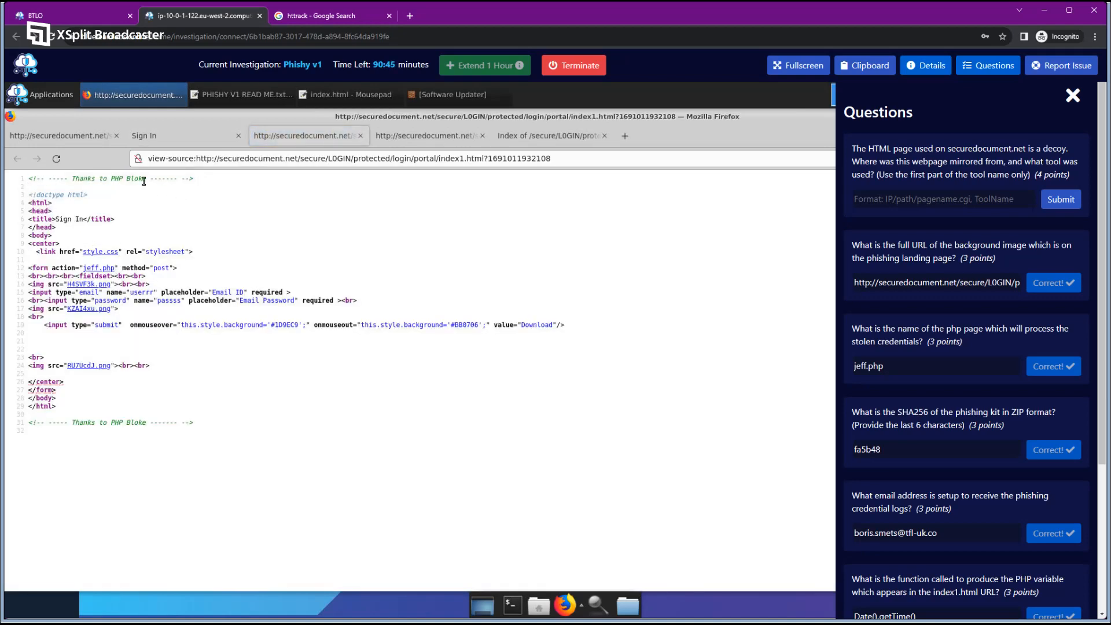
{"action": "triple_click", "coordinate": [143, 180]}
{"action": "left_click", "coordinate": [161, 196]}
Compare the portal address path with securedocument.net named in the first question.
{"action": "left_click", "coordinate": [428, 137]}
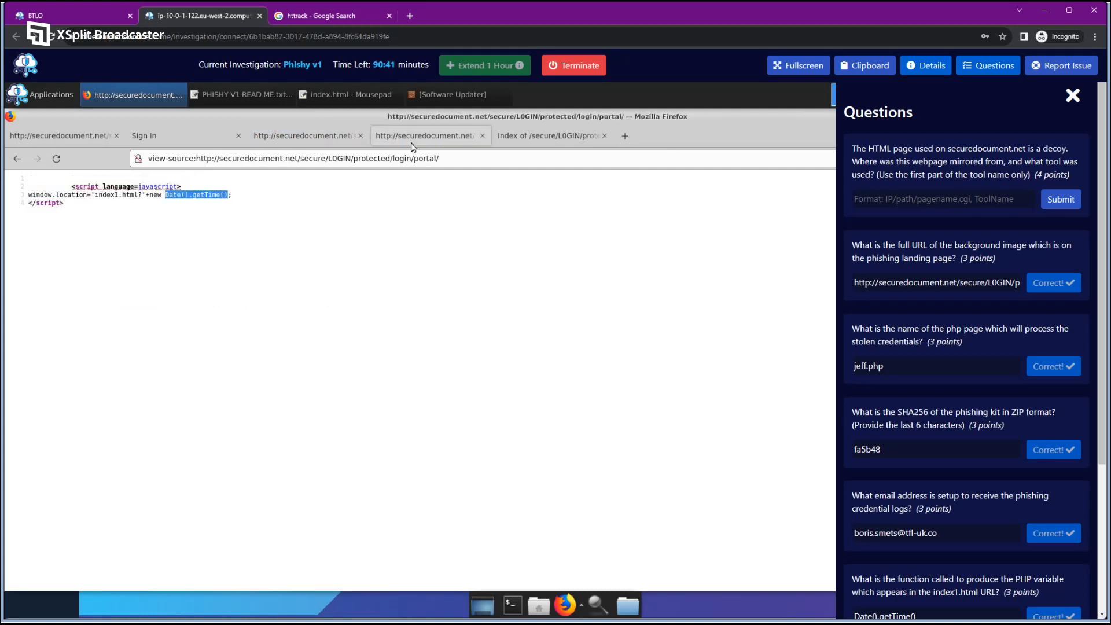
{"action": "left_click_drag", "start_coordinate": [446, 159], "coordinate": [299, 160]}
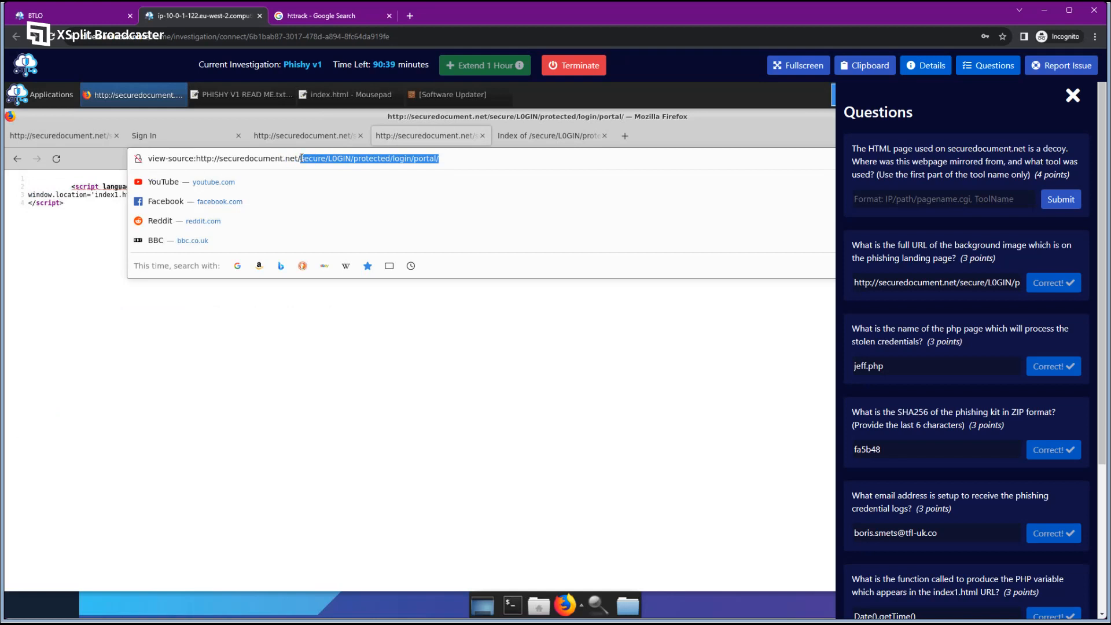
{"action": "left_click", "coordinate": [441, 334]}
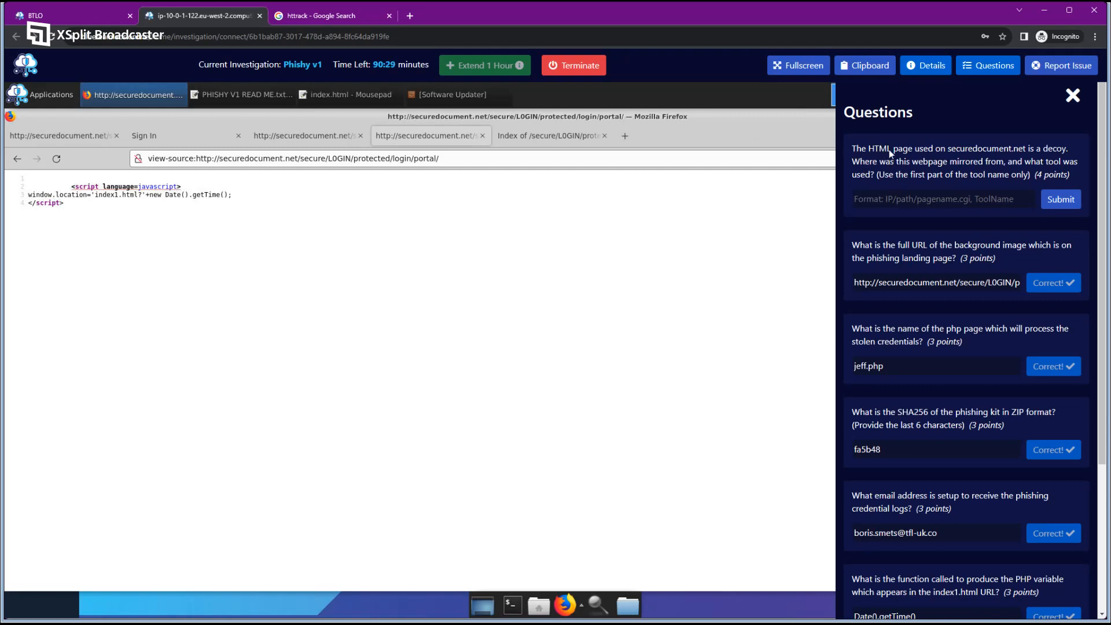
{"action": "left_click_drag", "start_coordinate": [874, 149], "coordinate": [1023, 157]}
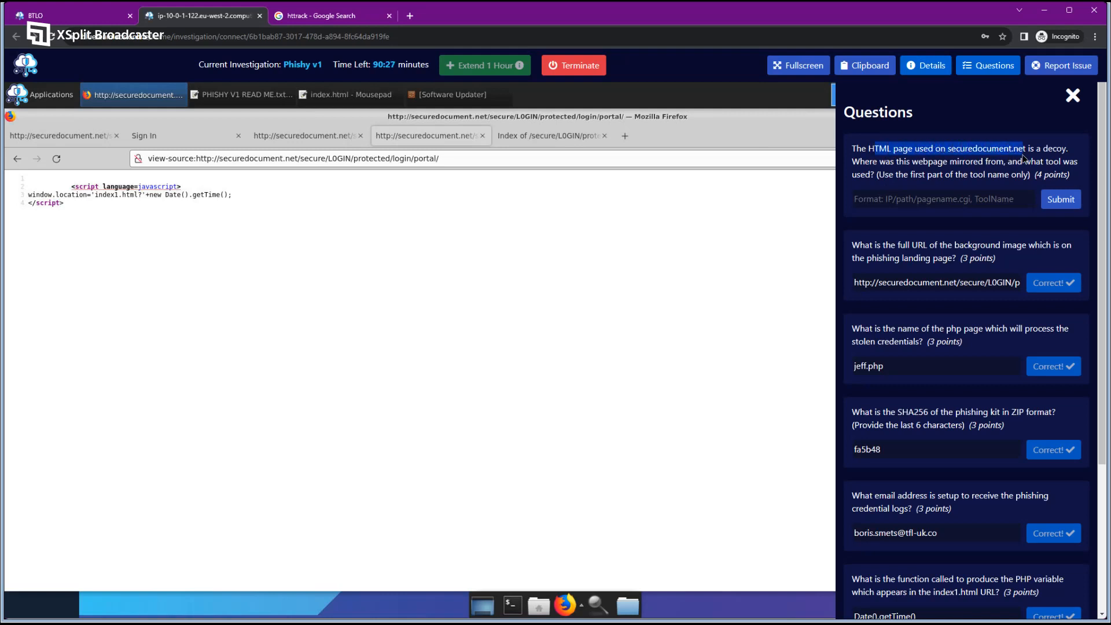
{"action": "left_click", "coordinate": [1019, 167]}
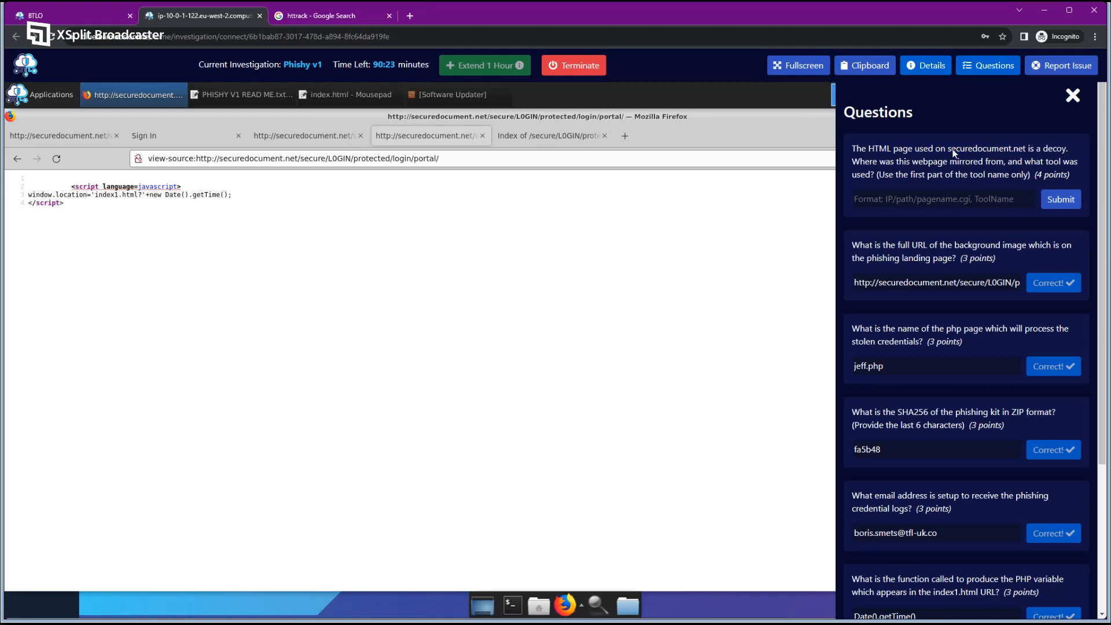
{"action": "left_click_drag", "start_coordinate": [948, 151], "coordinate": [1022, 154]}
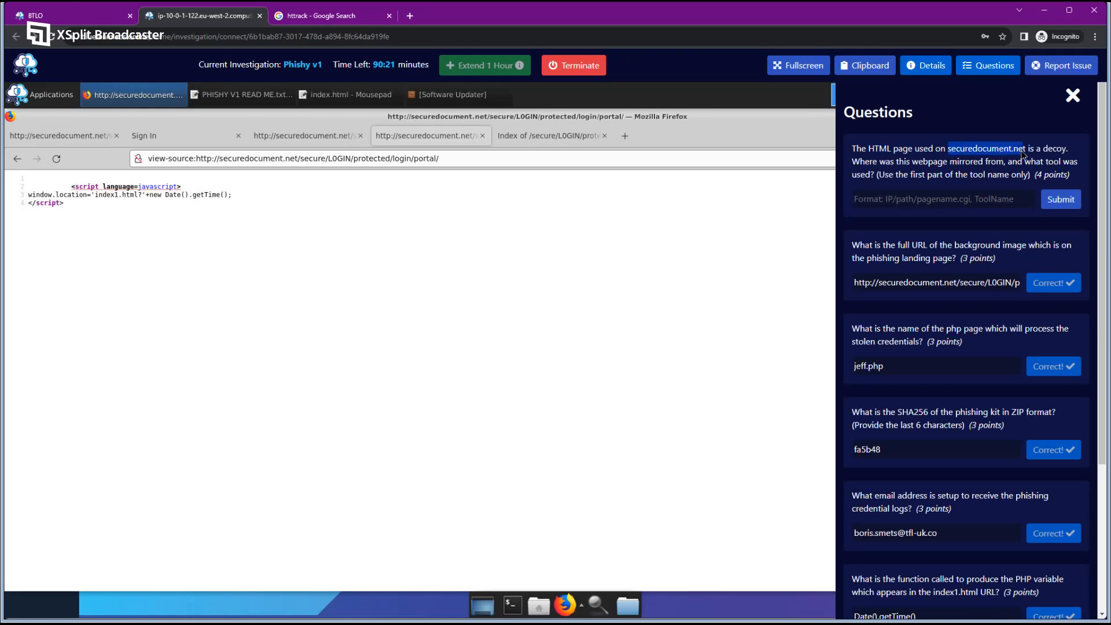
{"action": "left_click", "coordinate": [1024, 172]}
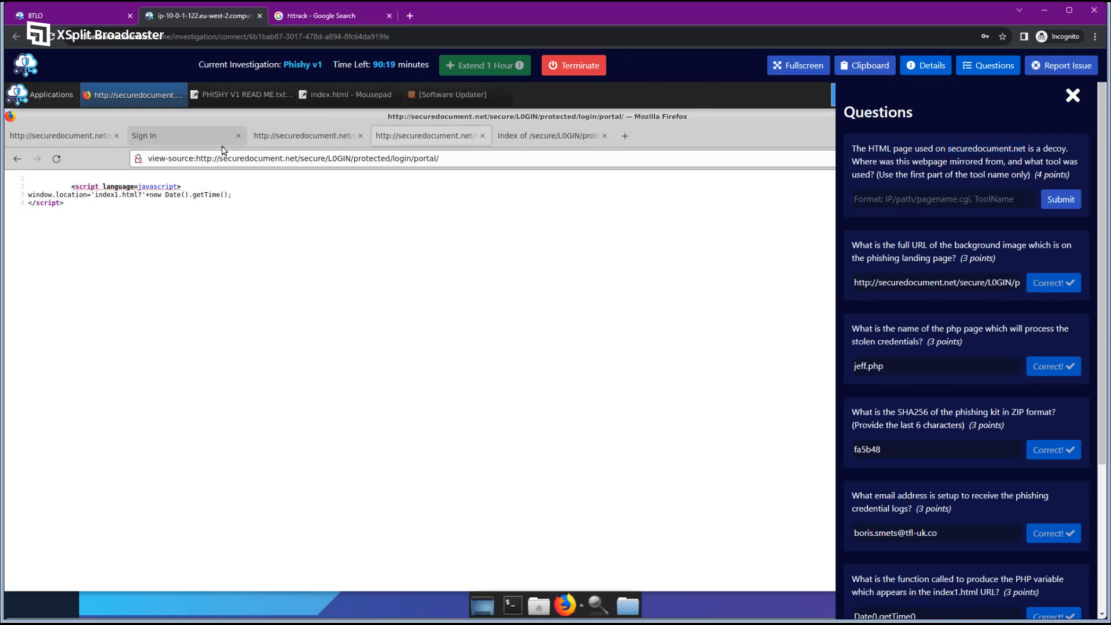
Delete the path from the protected directory listing URL and load securedocument.net.
{"action": "left_click", "coordinate": [289, 136]}
{"action": "double_click", "coordinate": [324, 158]}
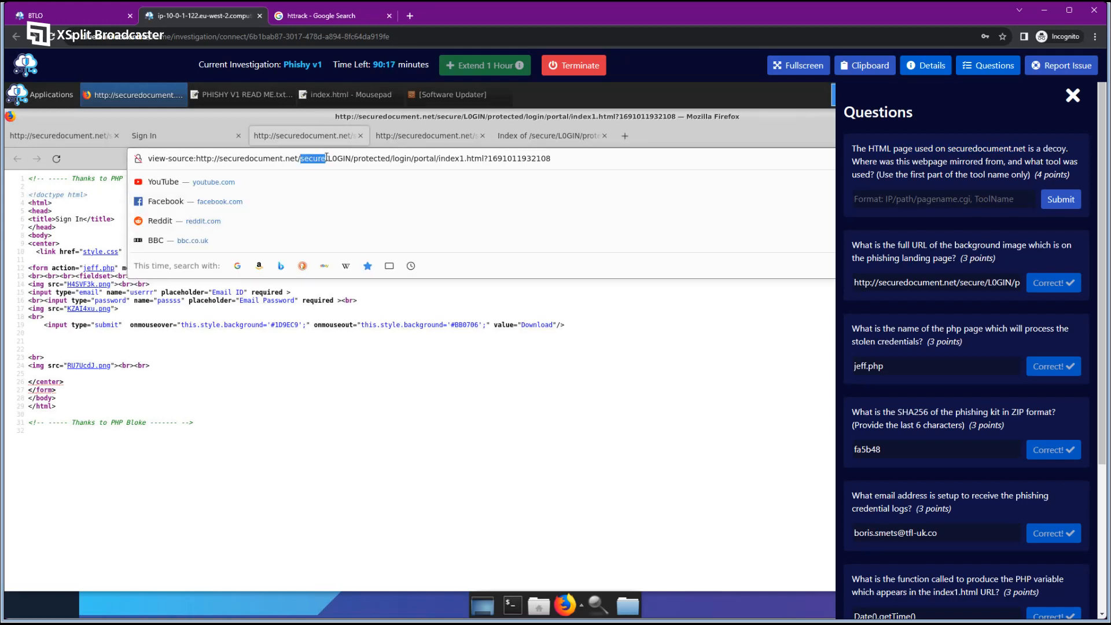
{"action": "left_click", "coordinate": [463, 288]}
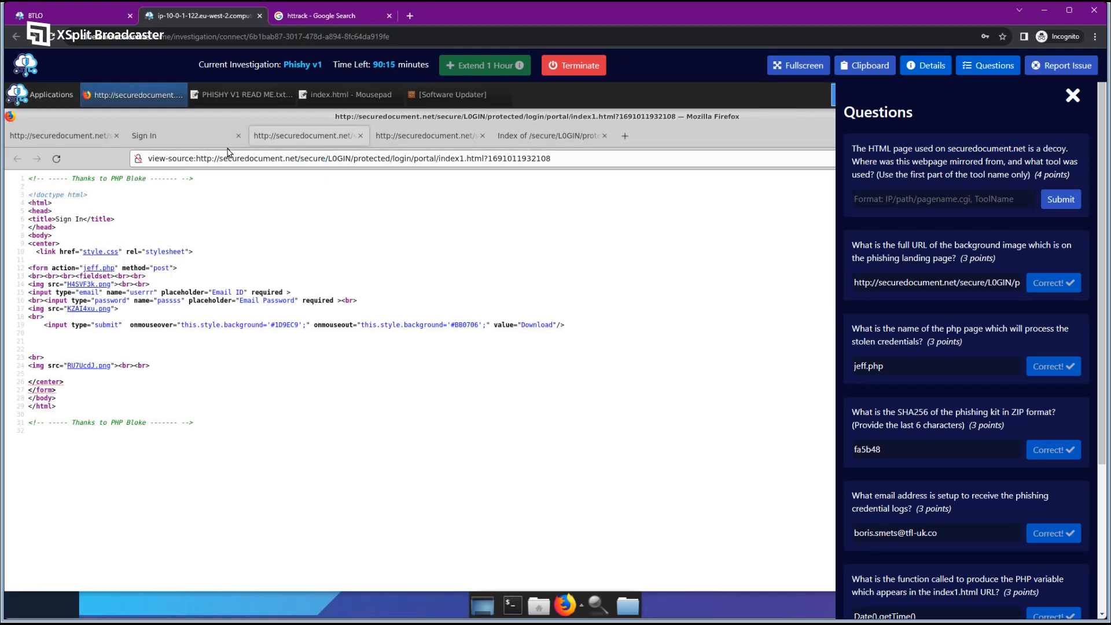
{"action": "left_click", "coordinate": [428, 135]}
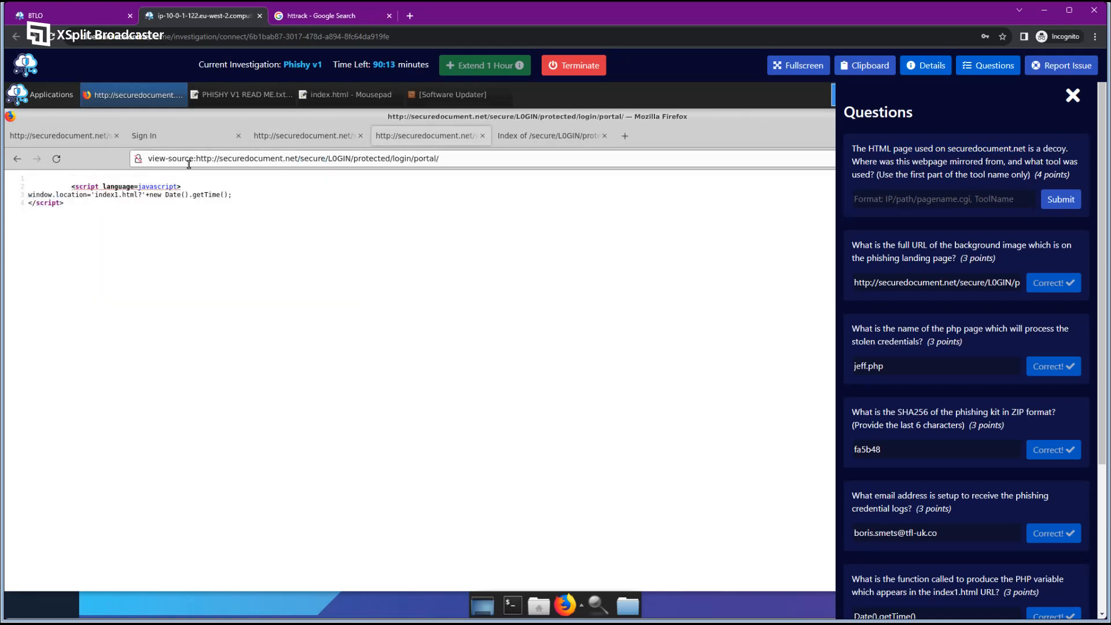
{"action": "left_click", "coordinate": [514, 137]}
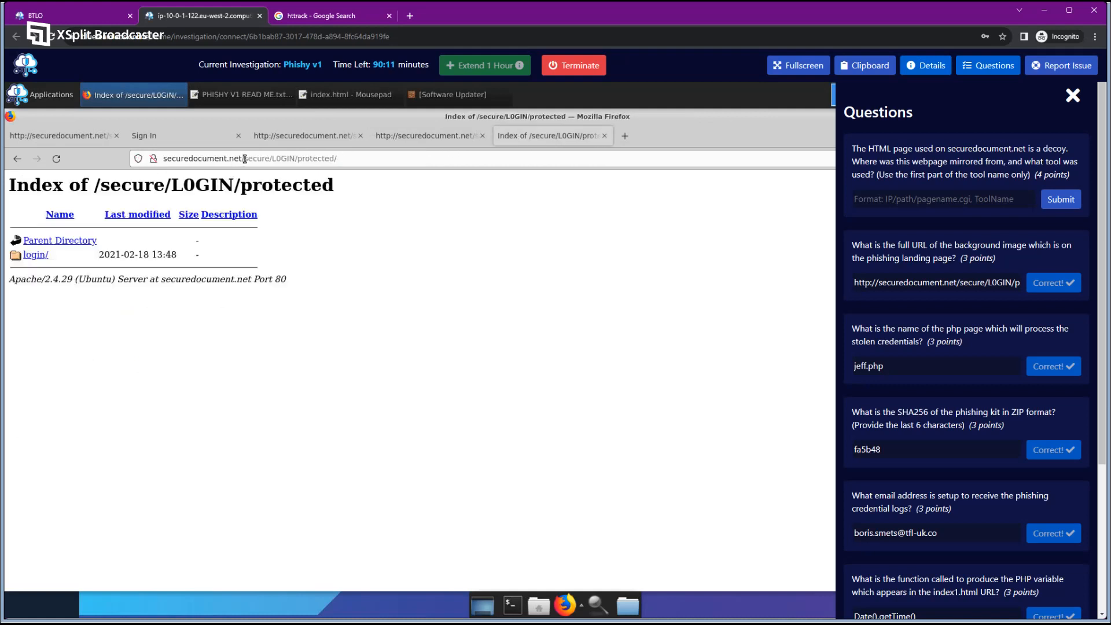
{"action": "left_click_drag", "start_coordinate": [245, 159], "coordinate": [377, 171]}
{"action": "key", "text": "BackSpace"}
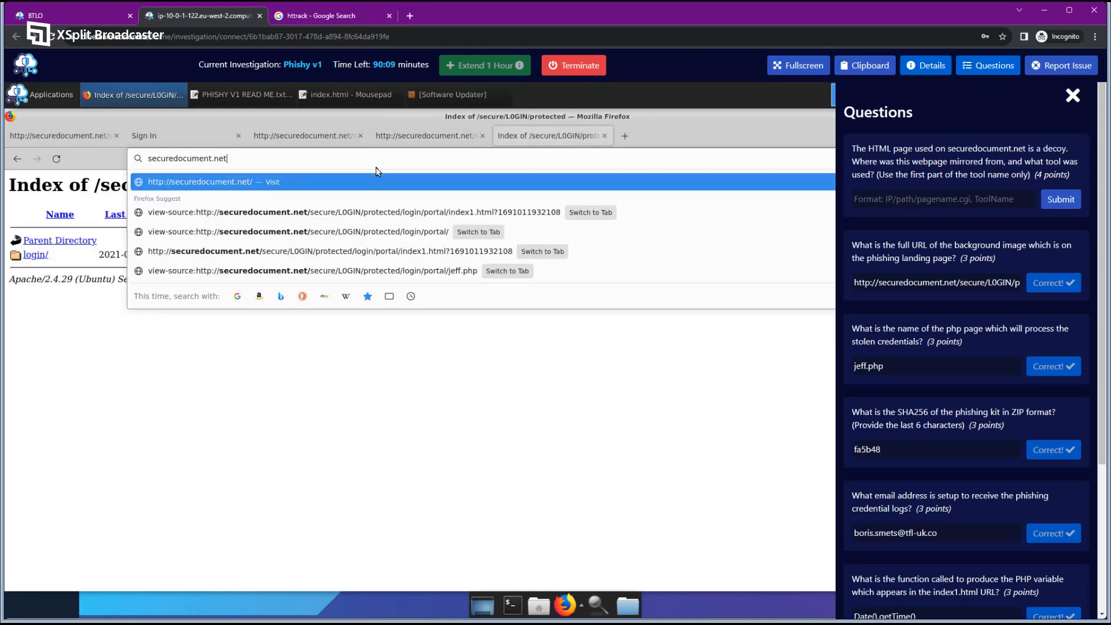
{"action": "key", "text": "Return"}
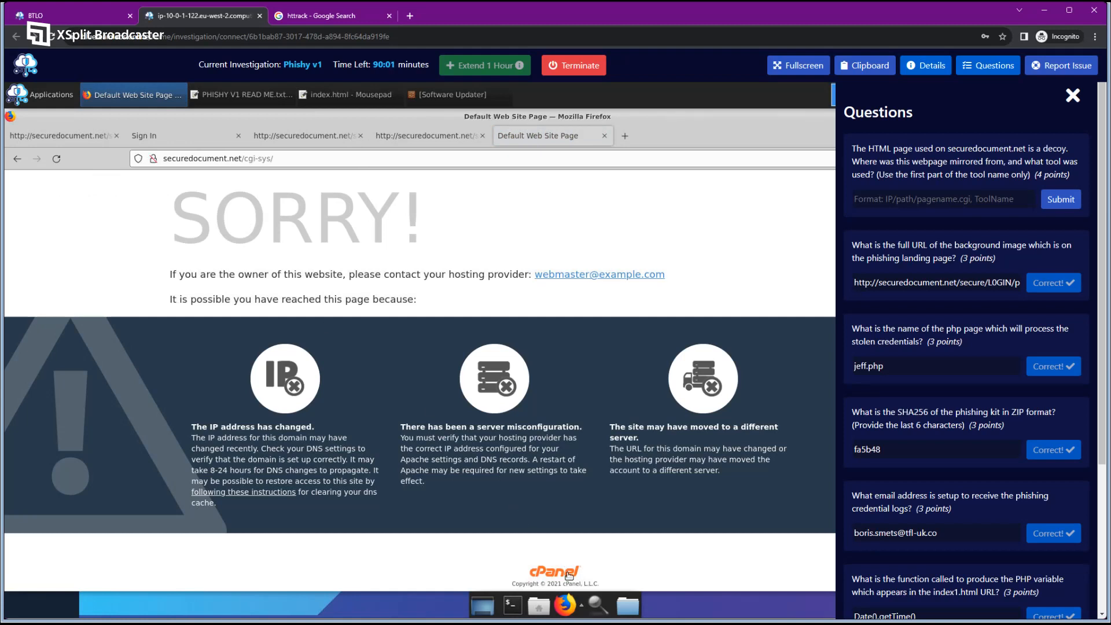
Hide the questions and view the SORRY page source, highlighting the HTTrack 'Mirrored from' comment.
{"action": "left_click", "coordinate": [987, 66]}
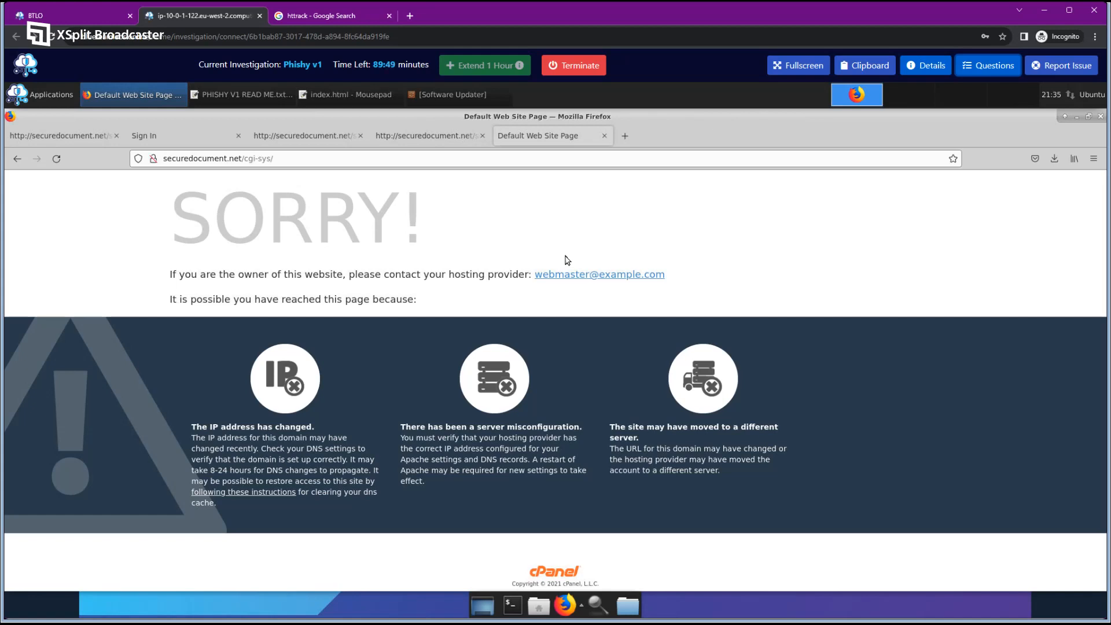
{"action": "right_click", "coordinate": [745, 238]}
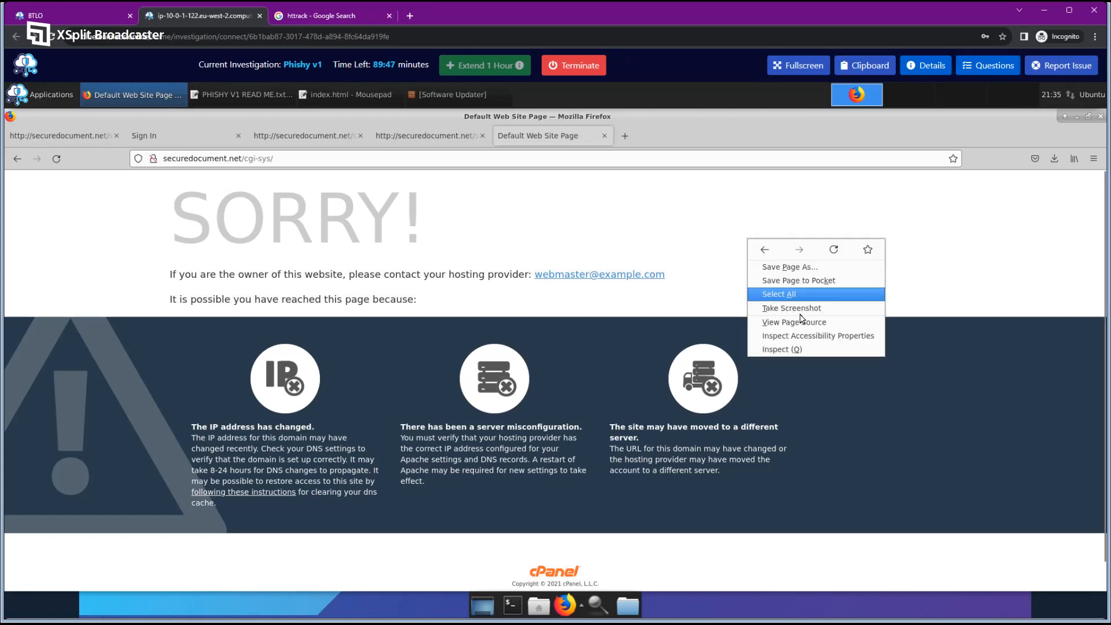
{"action": "left_click", "coordinate": [812, 324]}
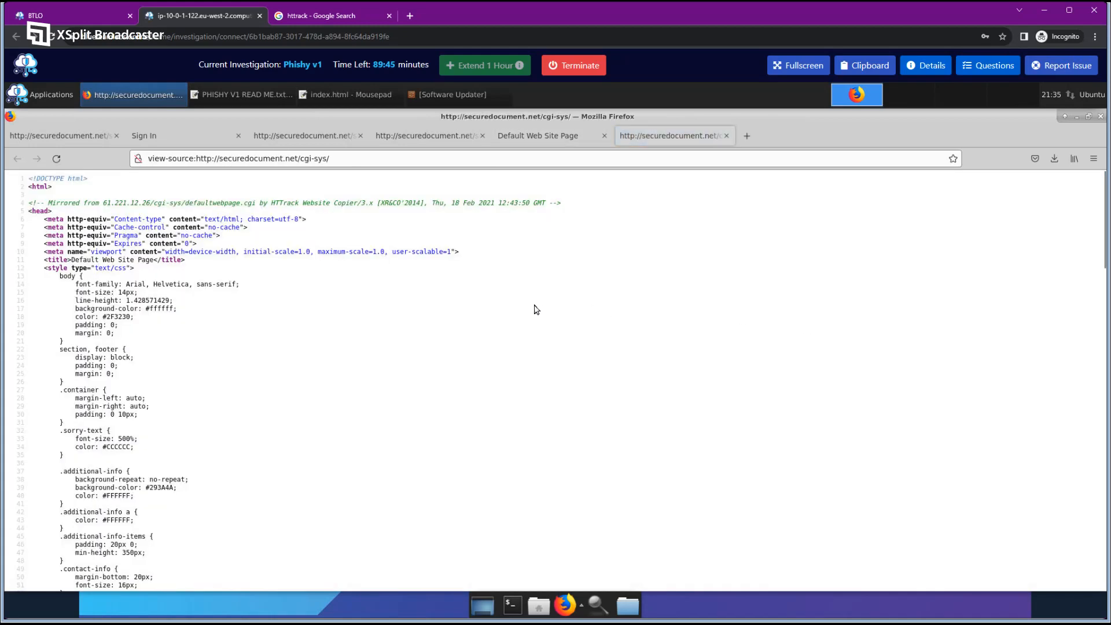
{"action": "left_click_drag", "start_coordinate": [28, 203], "coordinate": [560, 203]}
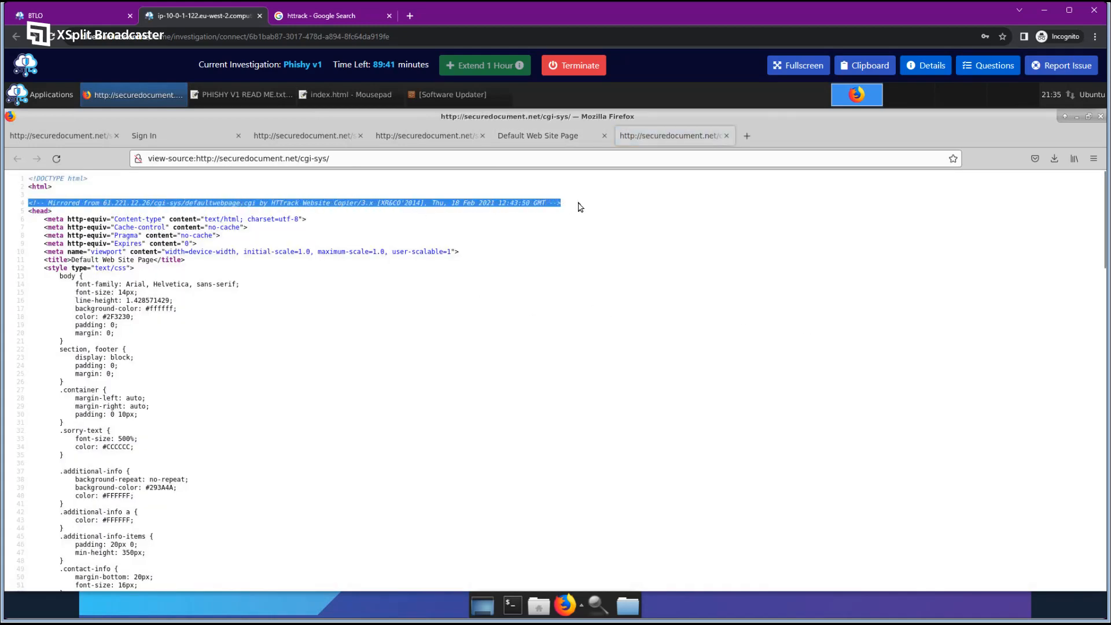
{"action": "left_click", "coordinate": [301, 203]}
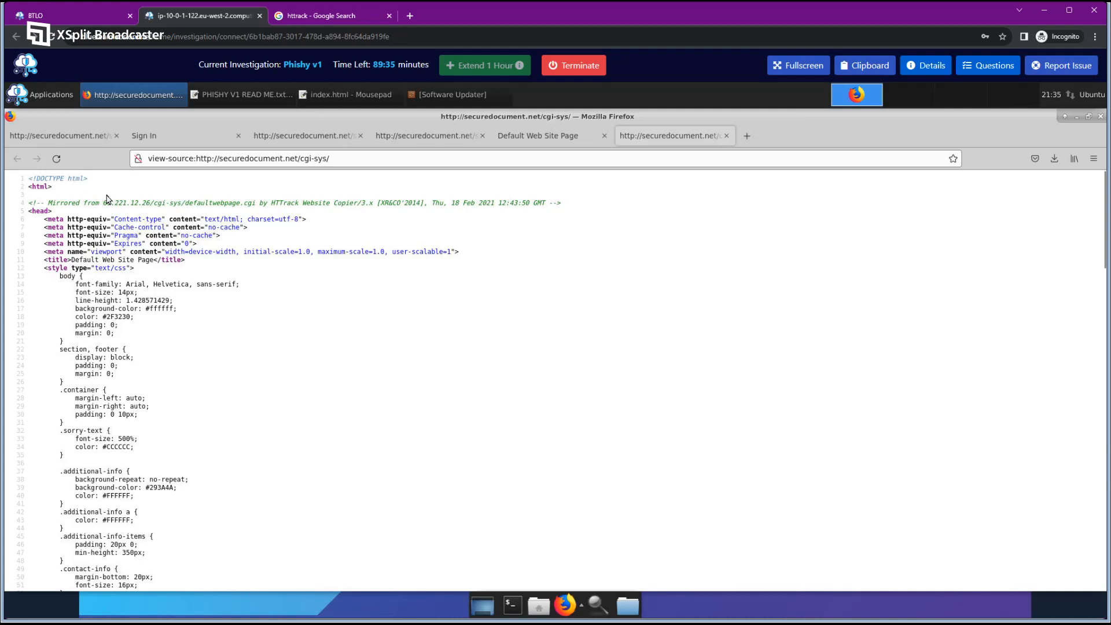
{"action": "left_click", "coordinate": [565, 141]}
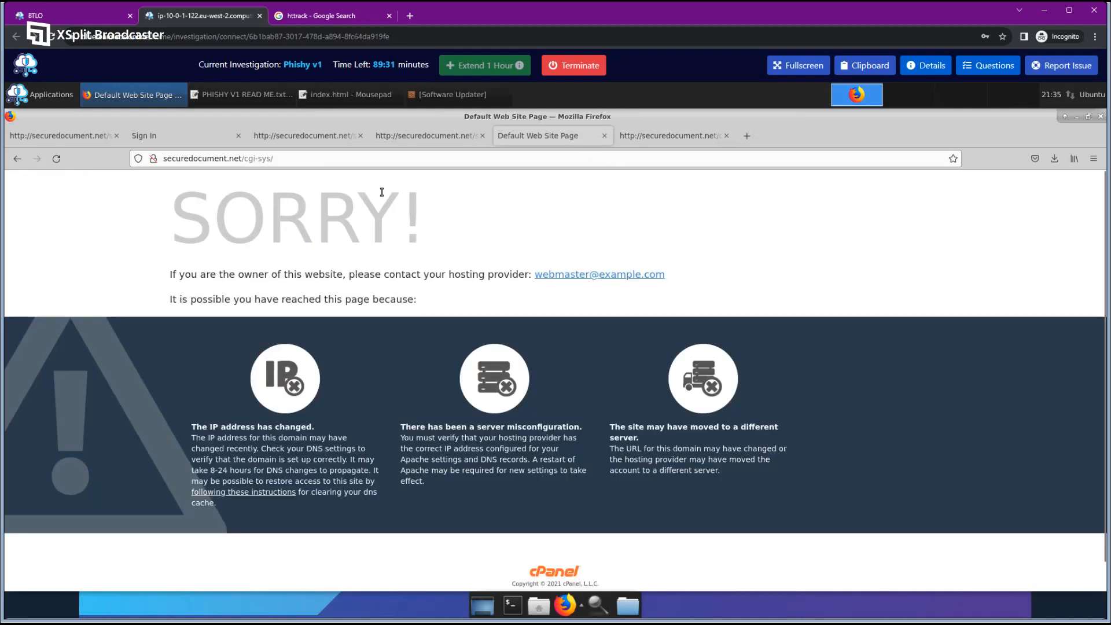
{"action": "left_click", "coordinate": [670, 135]}
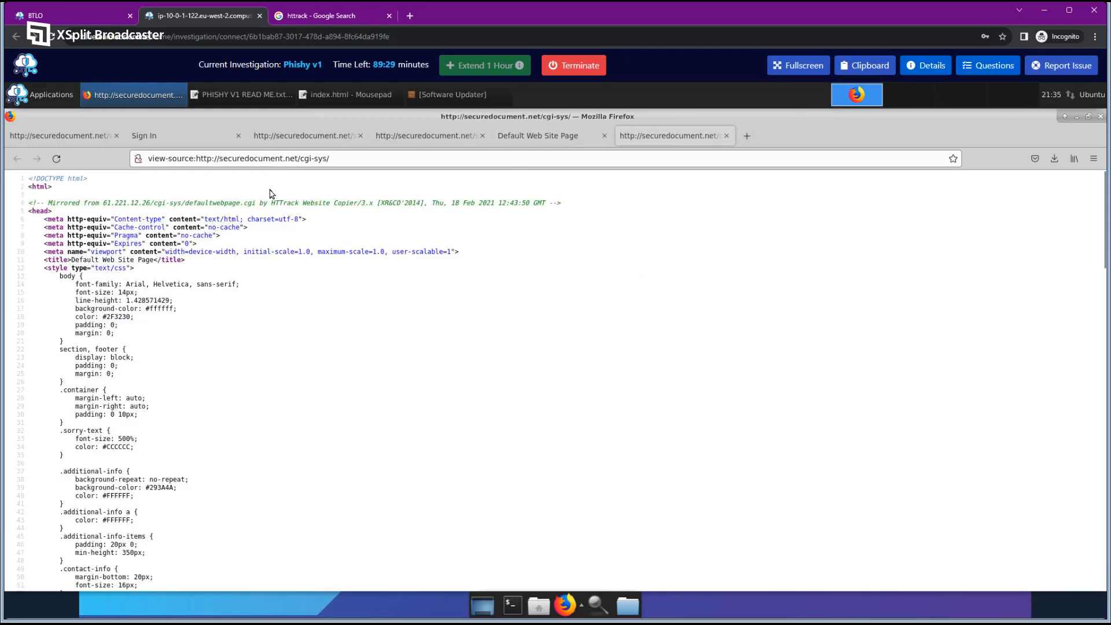
{"action": "left_click", "coordinate": [418, 141]}
{"action": "left_click", "coordinate": [523, 135]}
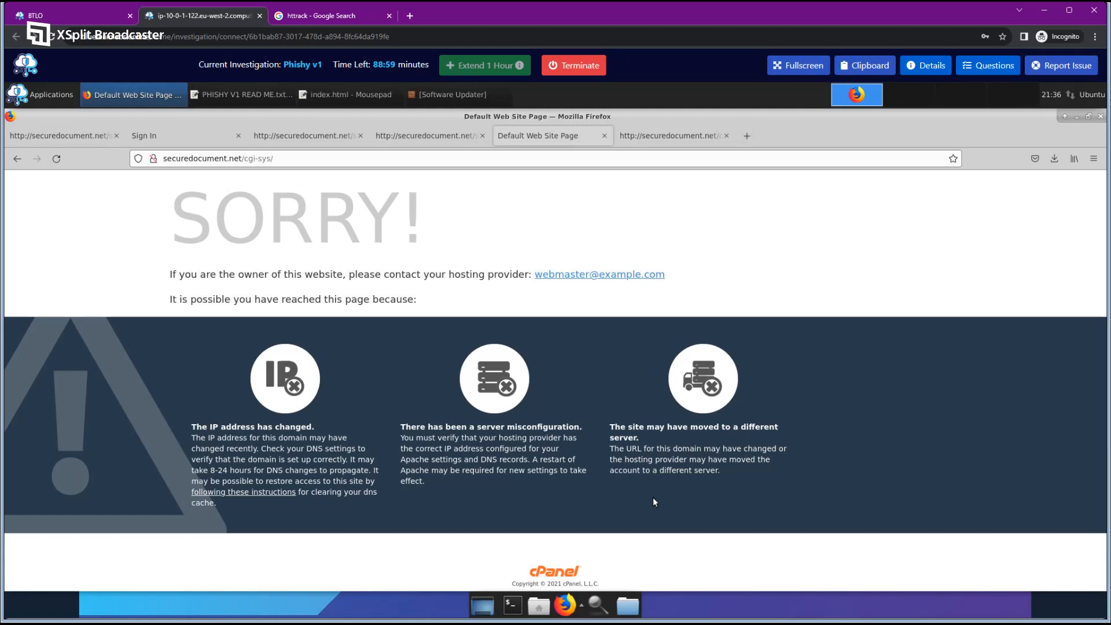
Select the mirrored-from IP 61.221.12.26 on line 4 of the cgi-sys source.
{"action": "left_click", "coordinate": [427, 136]}
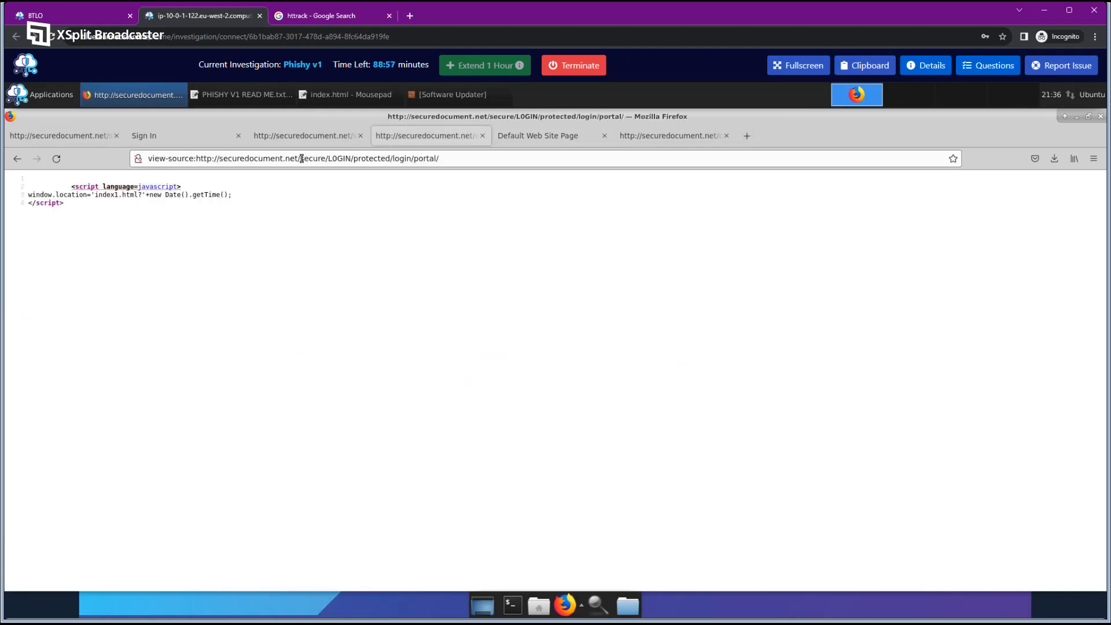
{"action": "left_click_drag", "start_coordinate": [302, 158], "coordinate": [451, 159]}
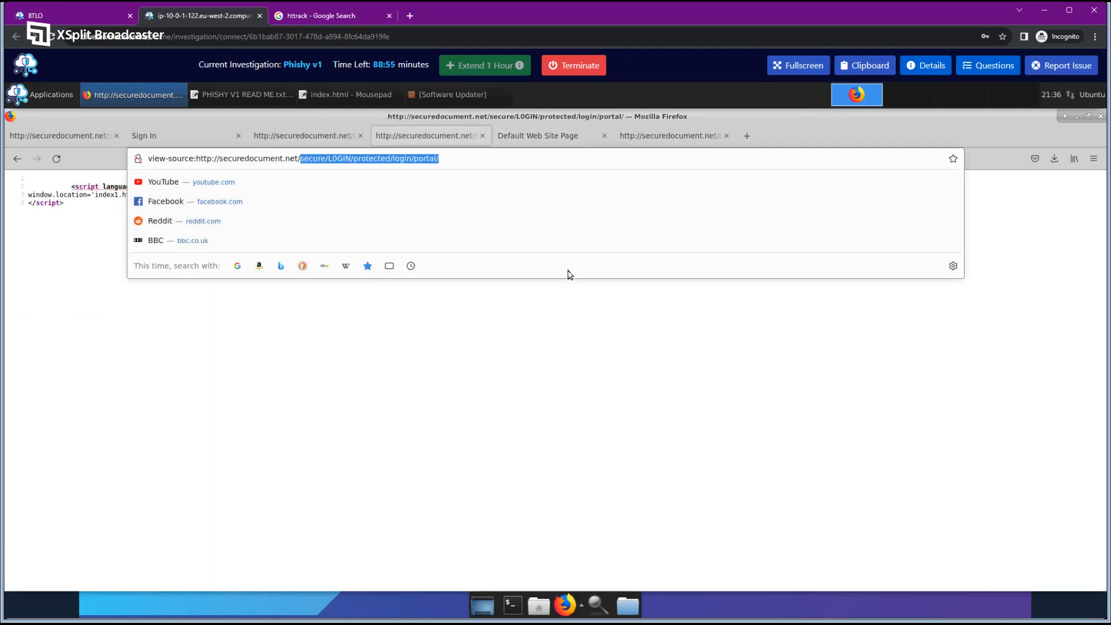
{"action": "left_click", "coordinate": [530, 141]}
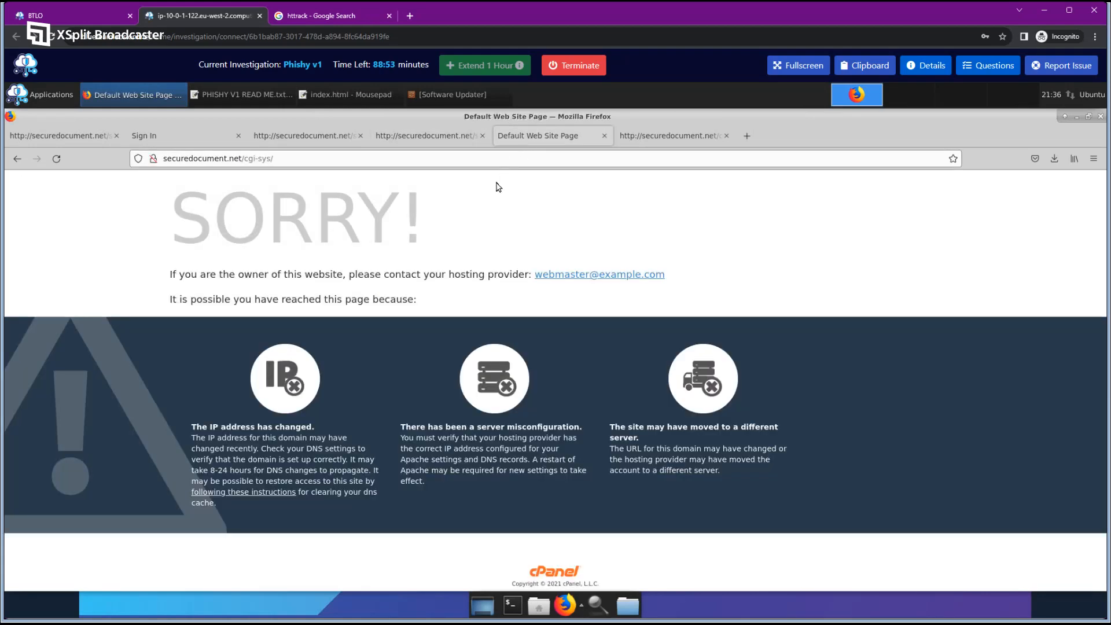
{"action": "right_click", "coordinate": [469, 211]}
{"action": "key", "text": "Escape"}
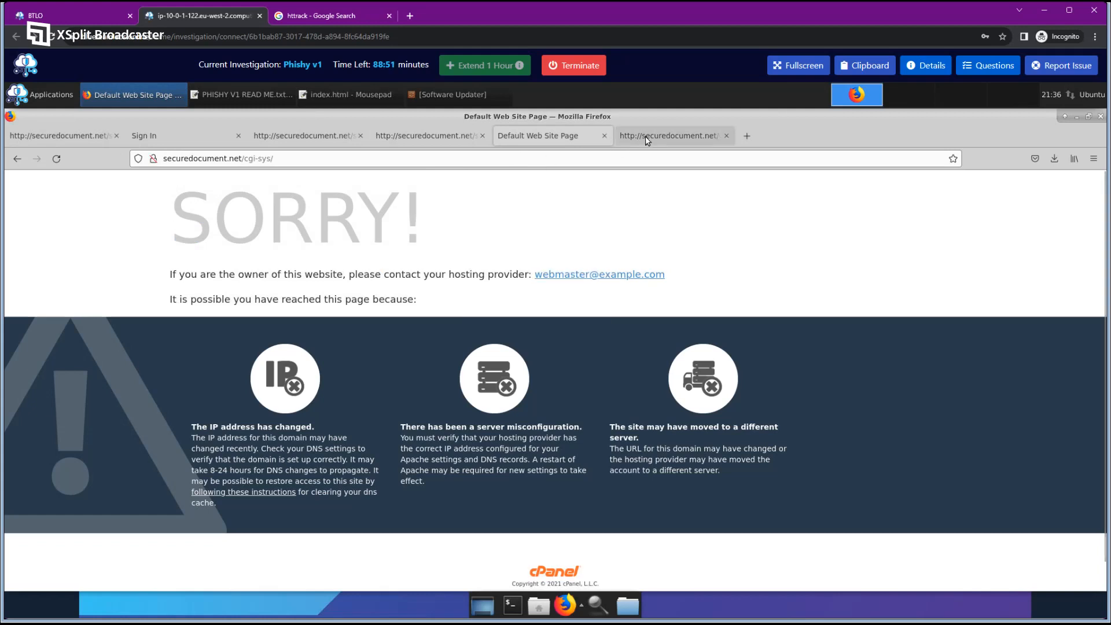
{"action": "left_click", "coordinate": [645, 137]}
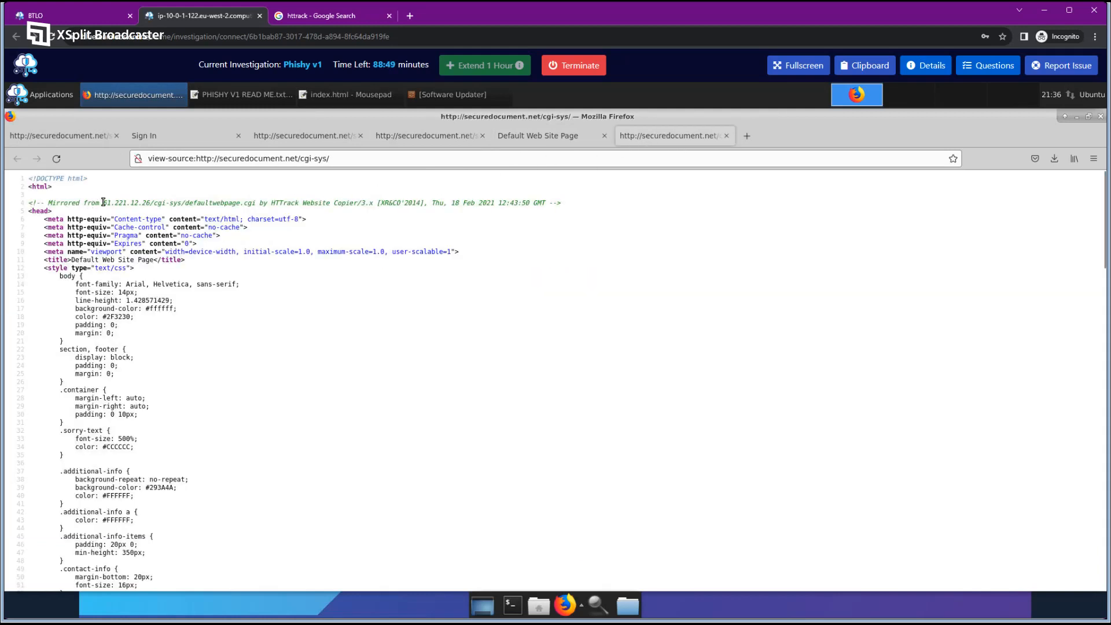
{"action": "left_click_drag", "start_coordinate": [103, 202], "coordinate": [256, 204]}
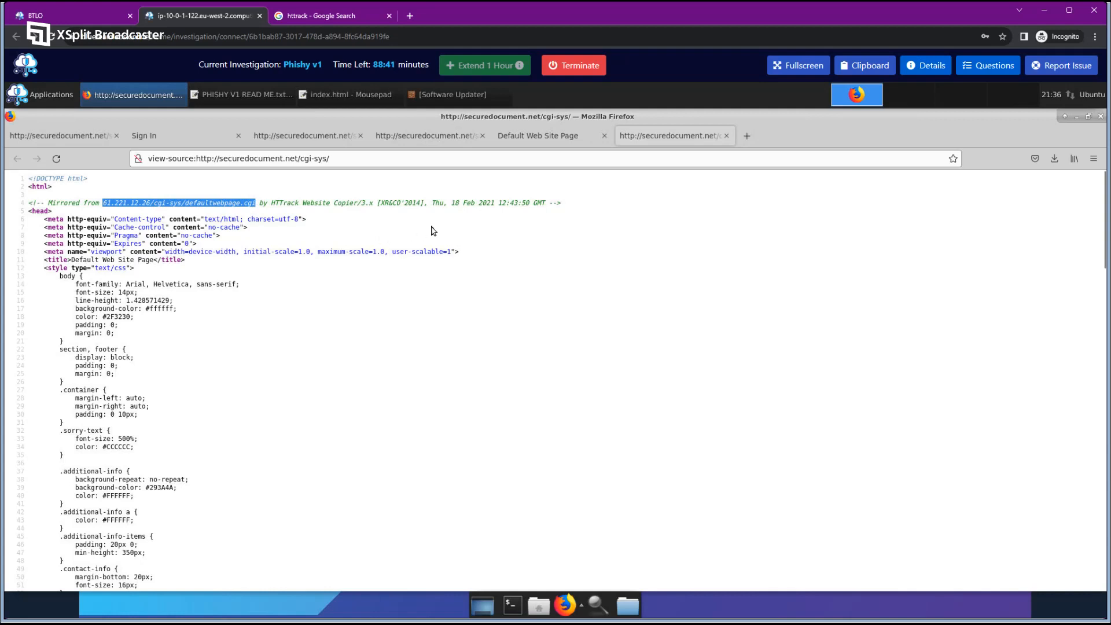
{"action": "left_click", "coordinate": [533, 135]}
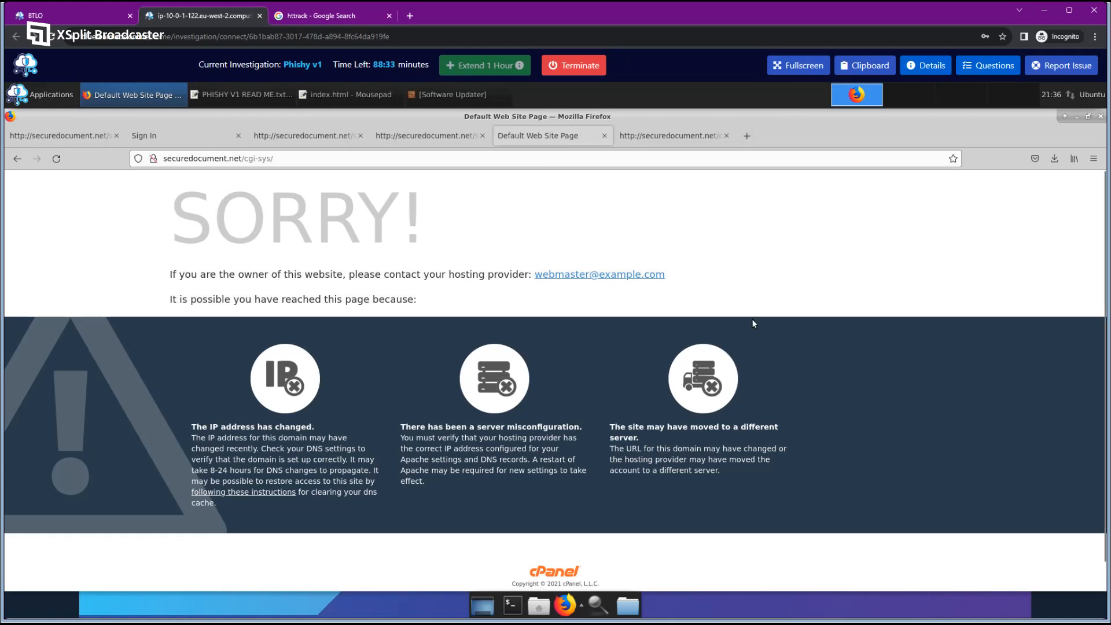
With the questions panel open, reselect 61.221.12.26/cgi-sys/defaultwebpage.cgi in the source.
{"action": "left_click", "coordinate": [1001, 67]}
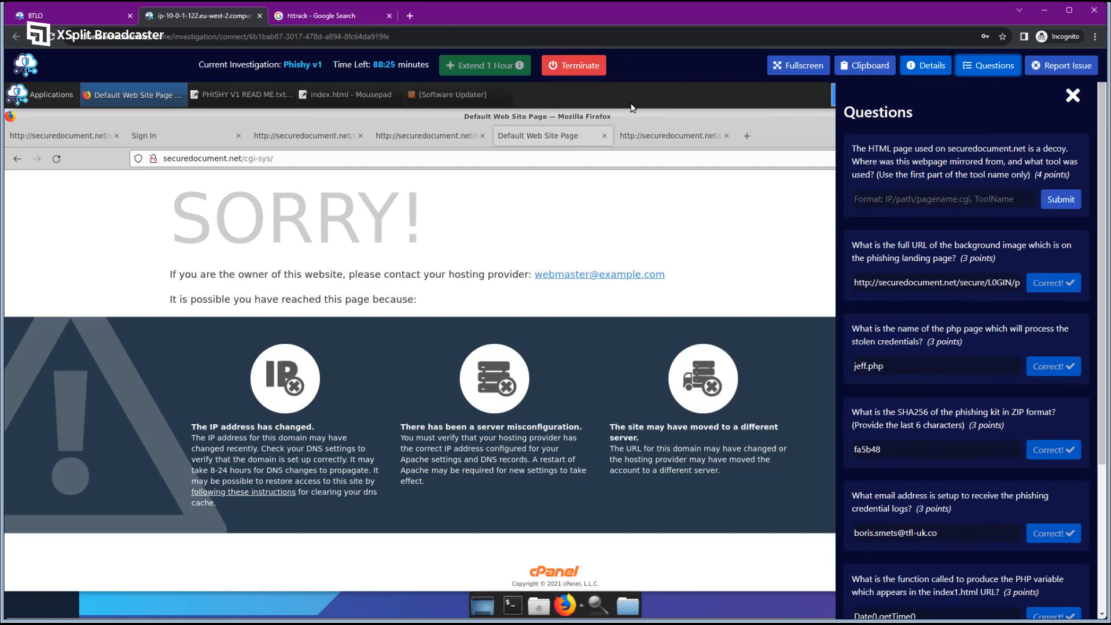
{"action": "left_click", "coordinate": [654, 135]}
{"action": "left_click", "coordinate": [117, 206]}
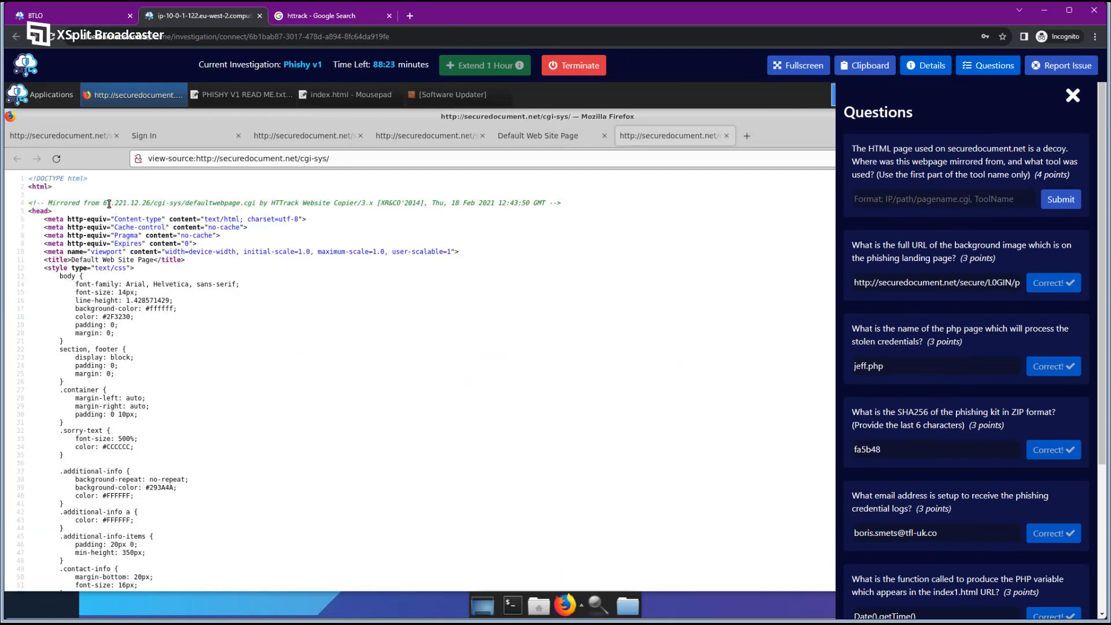
{"action": "left_click_drag", "start_coordinate": [103, 202], "coordinate": [257, 199]}
{"action": "key", "text": "ctrl+c"}
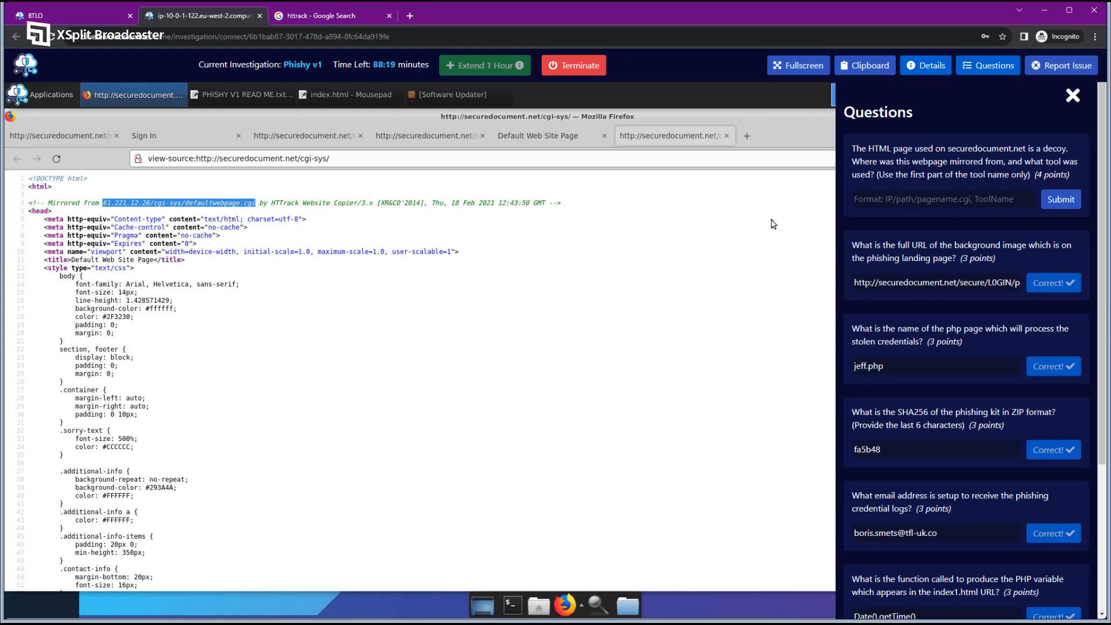
Submit '61.221.12.26/cgi-sys/defaultwebpage.cgi, HTTrack' as the mirror-source answer.
{"action": "right_click", "coordinate": [232, 204]}
{"action": "left_click", "coordinate": [261, 253]}
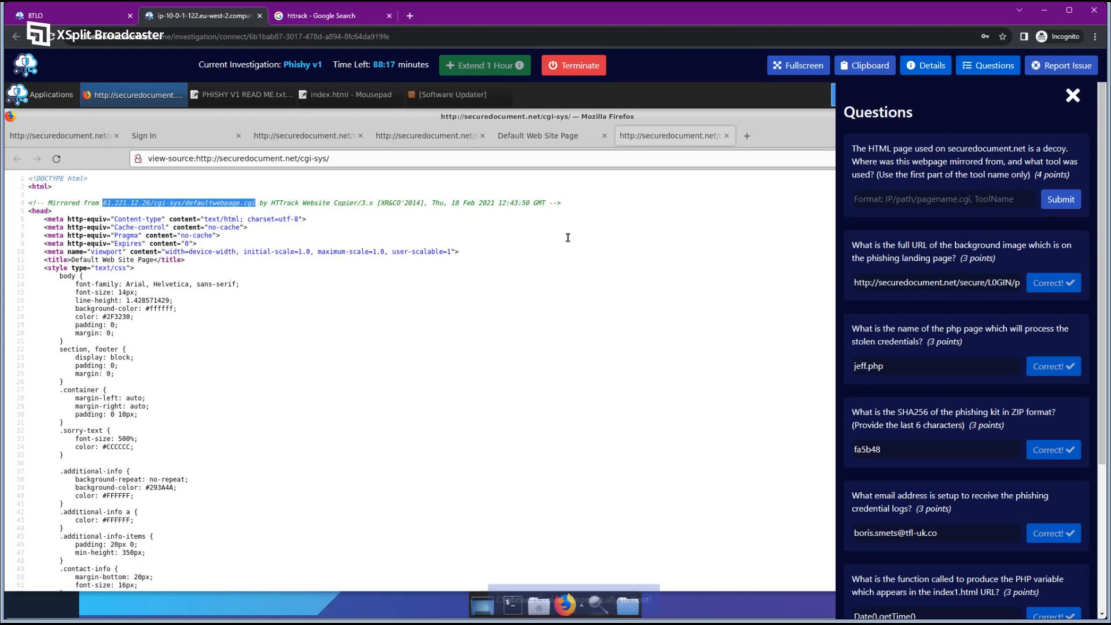
{"action": "left_click", "coordinate": [1010, 199]}
{"action": "key", "text": "ctrl+v"}
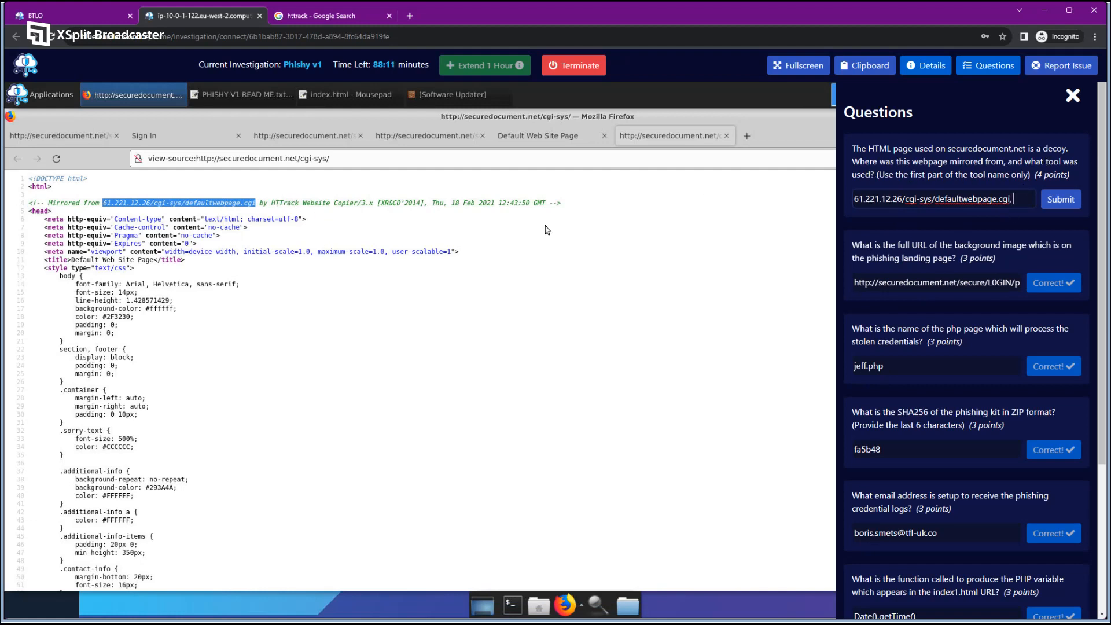
{"action": "type", "text": ", HTTrack"}
{"action": "key", "text": "Return"}
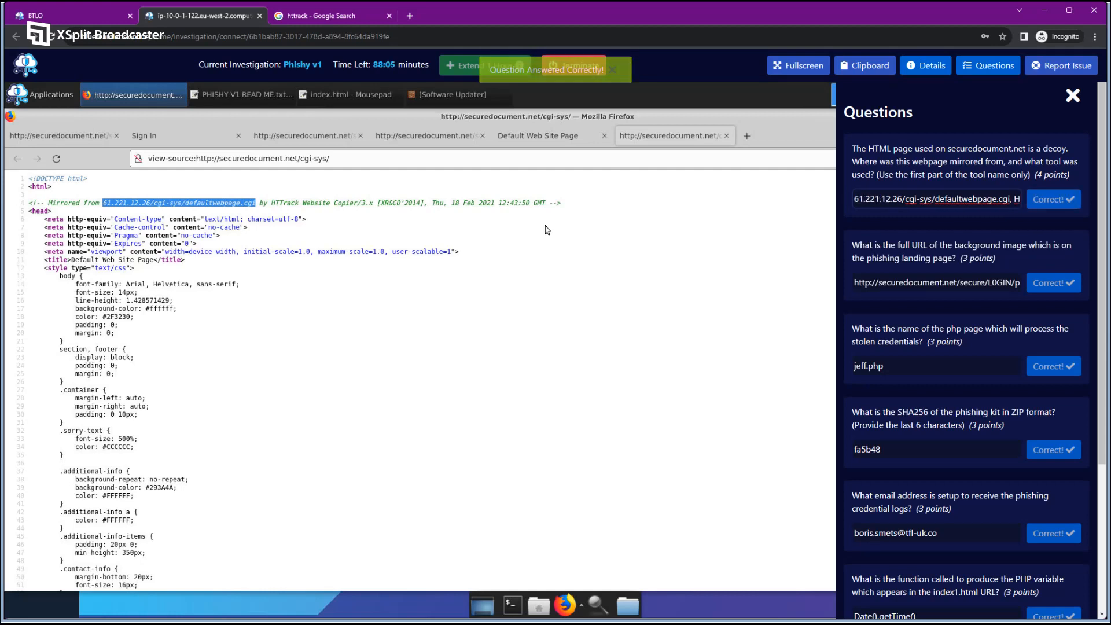
{"action": "scroll", "coordinate": [902, 337], "scroll_direction": "down", "scroll_amount": 4}
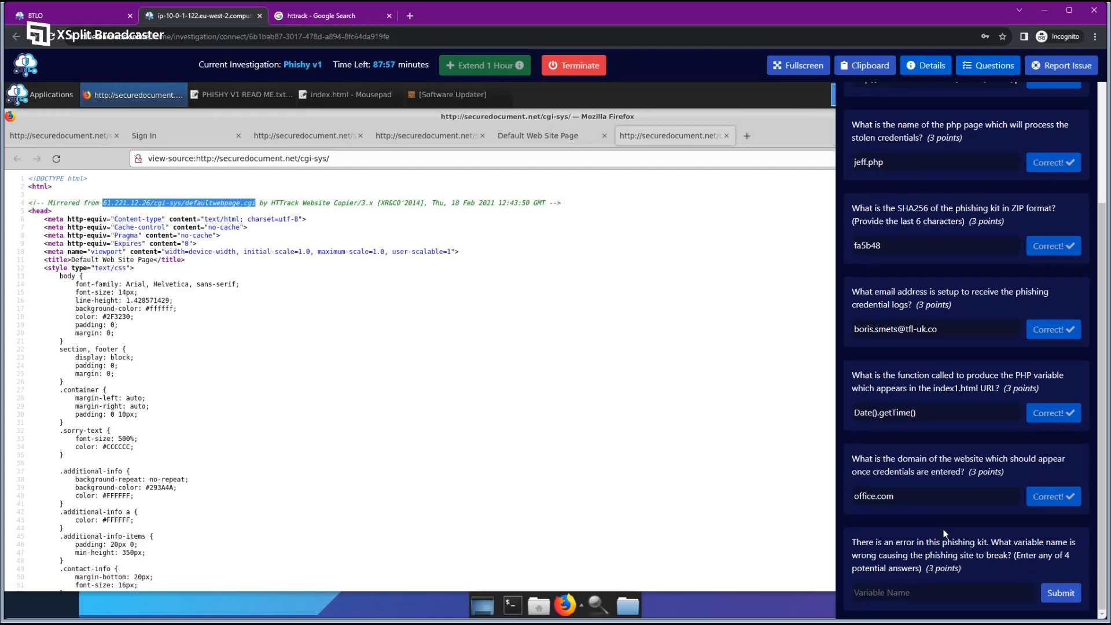
Close the leftover Firefox tabs, keeping the Sign In phishing page.
{"action": "left_click", "coordinate": [466, 223]}
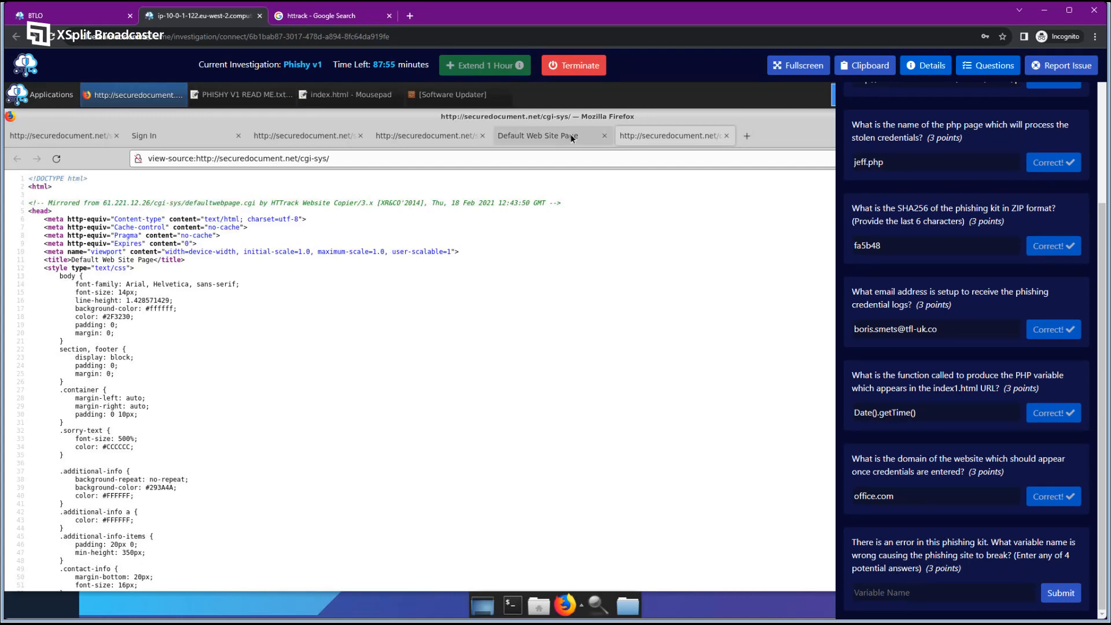
{"action": "left_click", "coordinate": [604, 141]}
{"action": "left_click", "coordinate": [603, 136]}
{"action": "left_click", "coordinate": [436, 137]}
{"action": "left_click", "coordinate": [335, 137]}
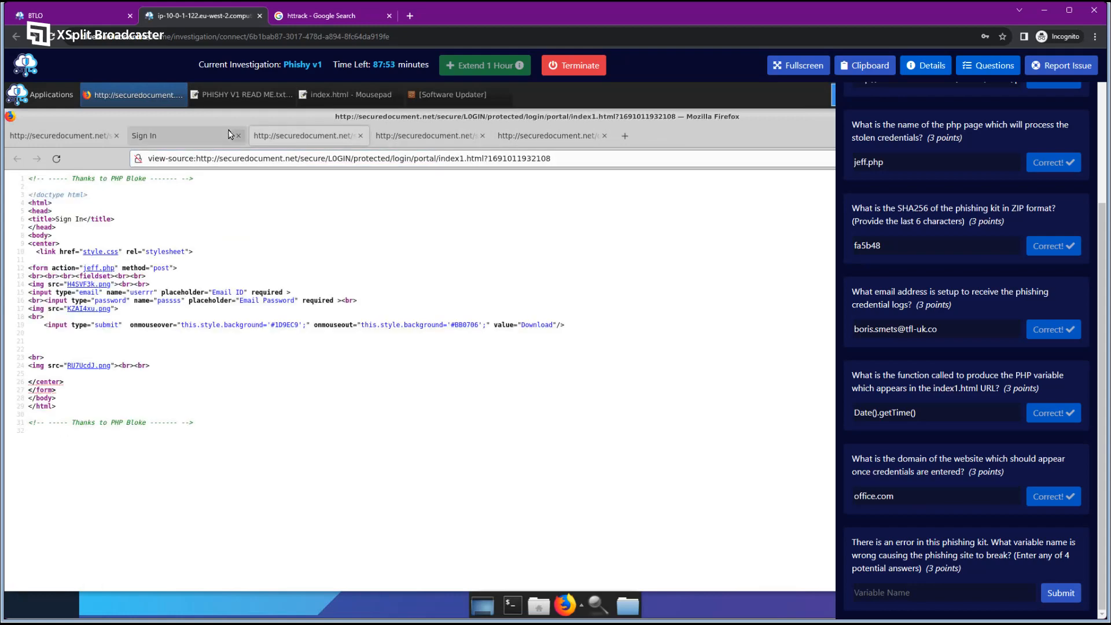
{"action": "left_click", "coordinate": [147, 135]}
{"action": "left_click", "coordinate": [116, 136]}
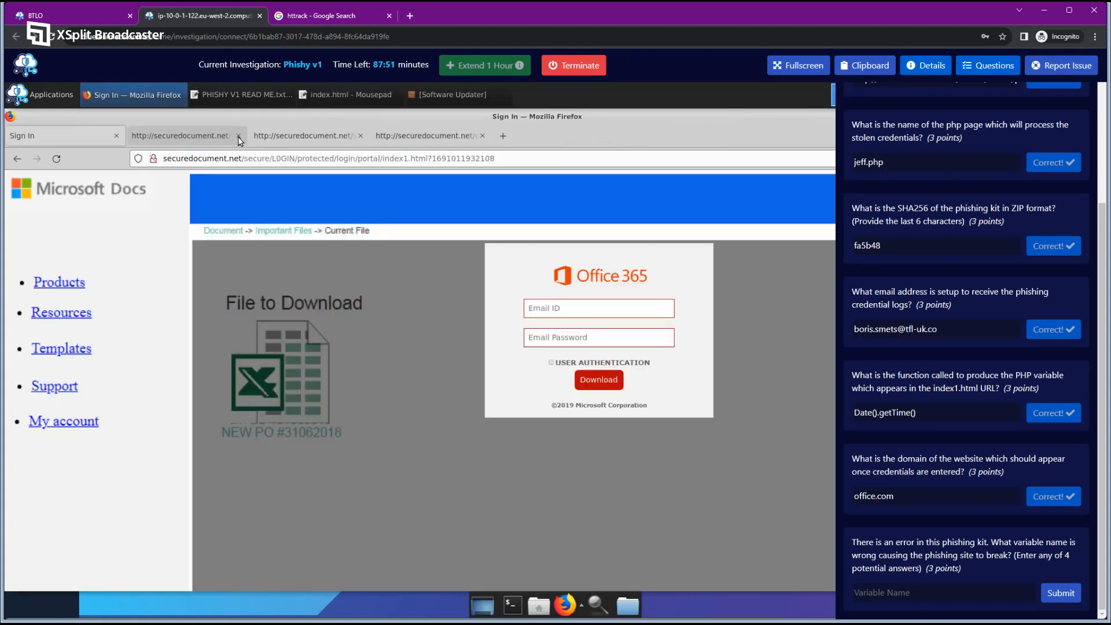
{"action": "left_click", "coordinate": [237, 136]}
{"action": "left_click", "coordinate": [241, 137]}
{"action": "left_click", "coordinate": [241, 136]}
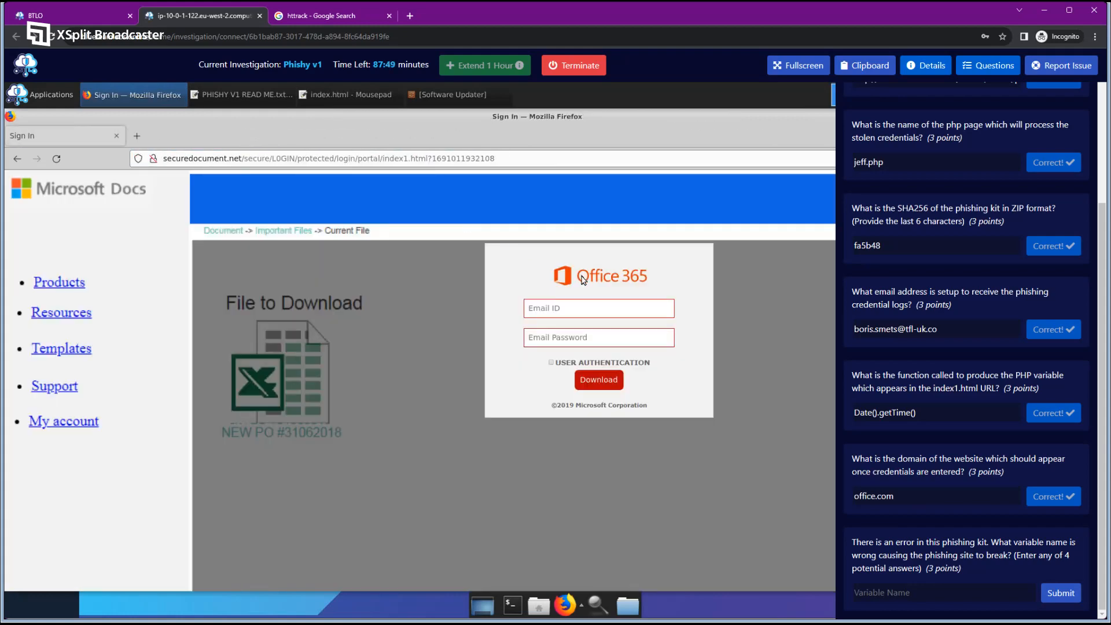
Enter a dummy test e-mail and password on the Office 365 form and submit it.
{"action": "left_click", "coordinate": [602, 309]}
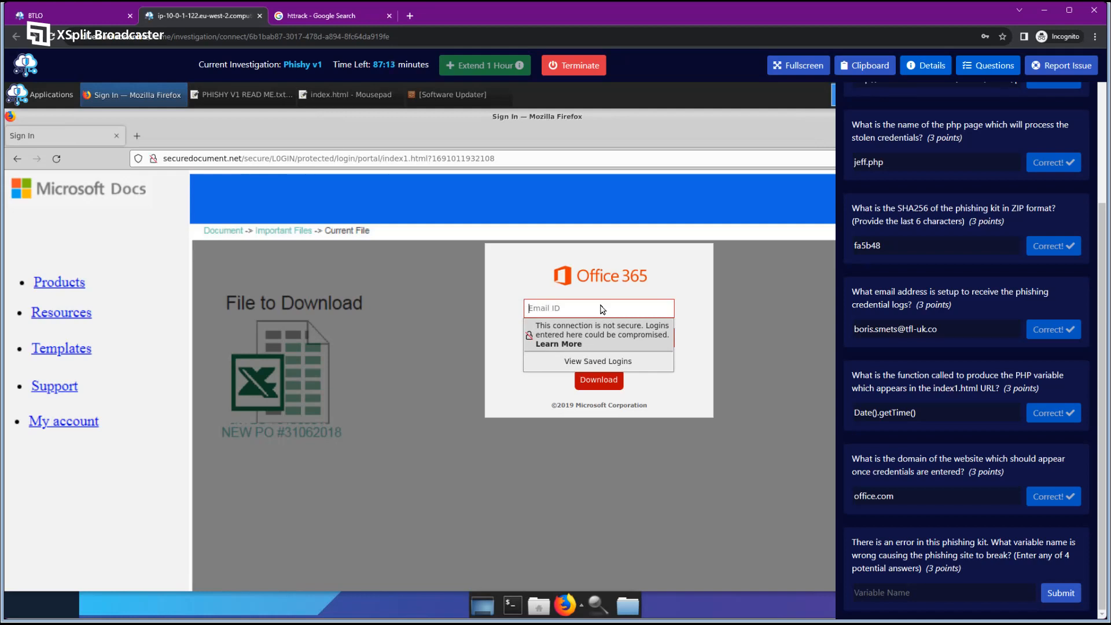
{"action": "type", "text": "test@test.comtest"}
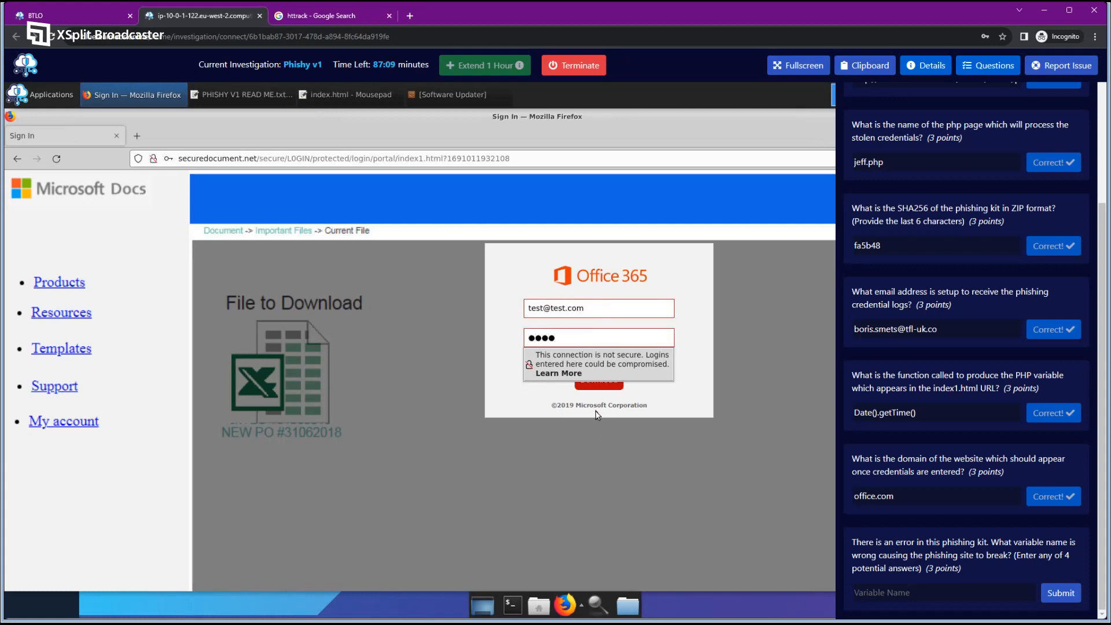
{"action": "left_click", "coordinate": [594, 388]}
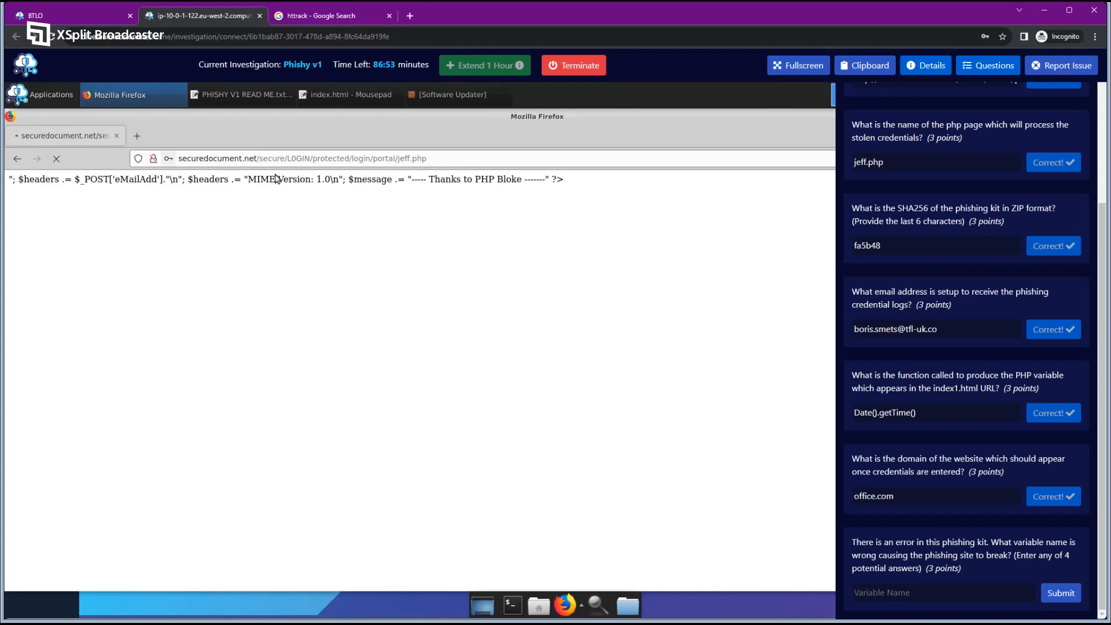
Paste the jeff.php $_POST['eMailAdd'] mail-header code into a new Mousepad note.
{"action": "left_click_drag", "start_coordinate": [570, 184], "coordinate": [26, 178]}
{"action": "right_click", "coordinate": [34, 177]}
{"action": "left_click", "coordinate": [65, 186]}
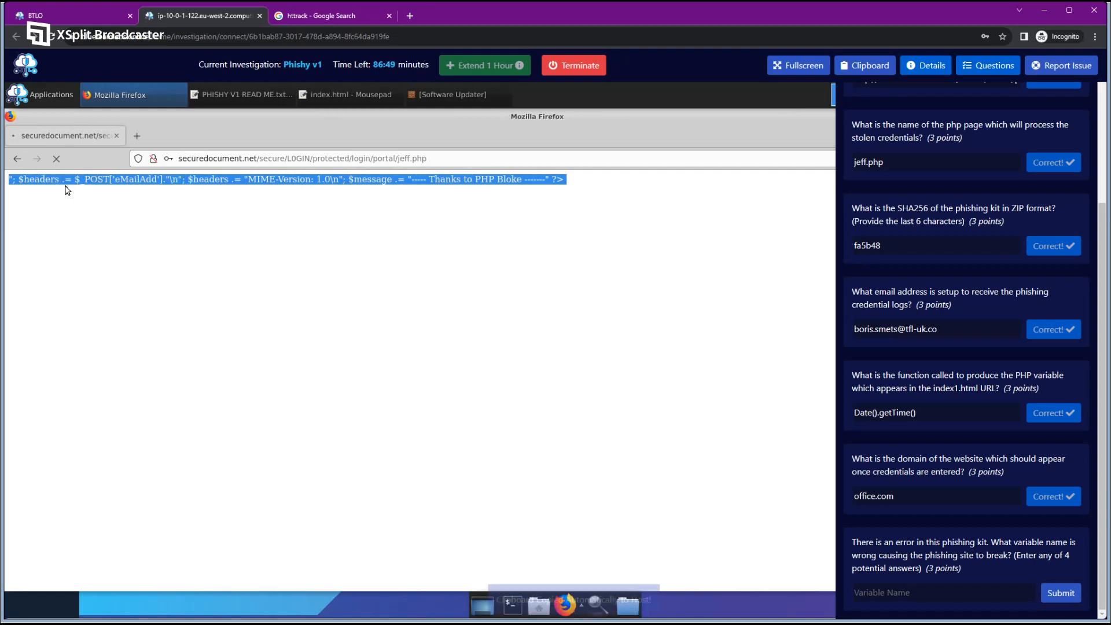
{"action": "left_click", "coordinate": [169, 204]}
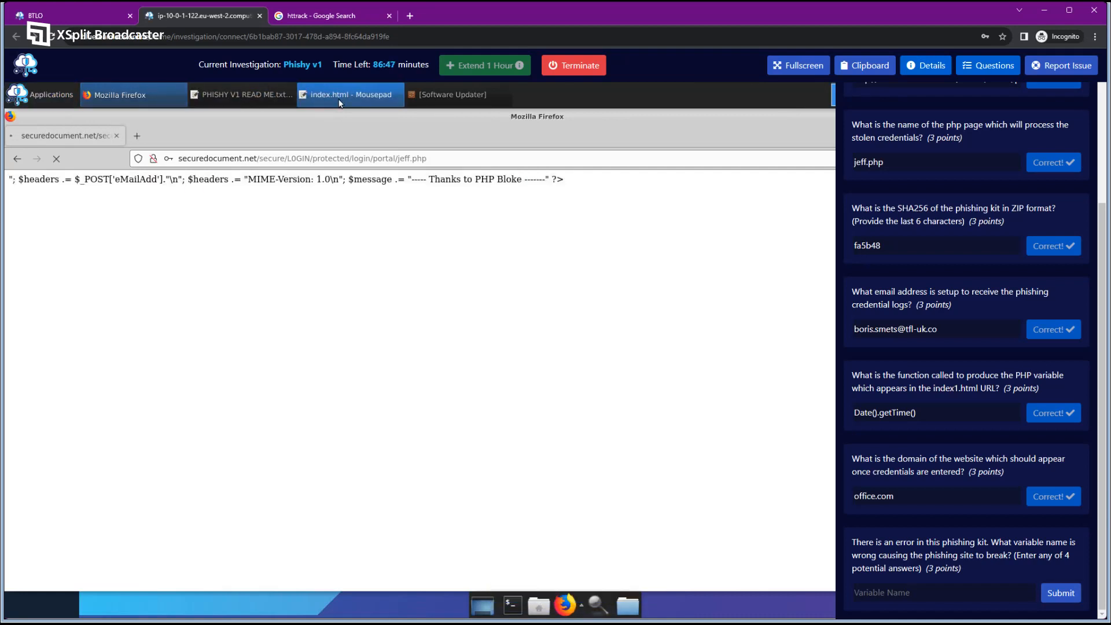
{"action": "left_click", "coordinate": [40, 94]}
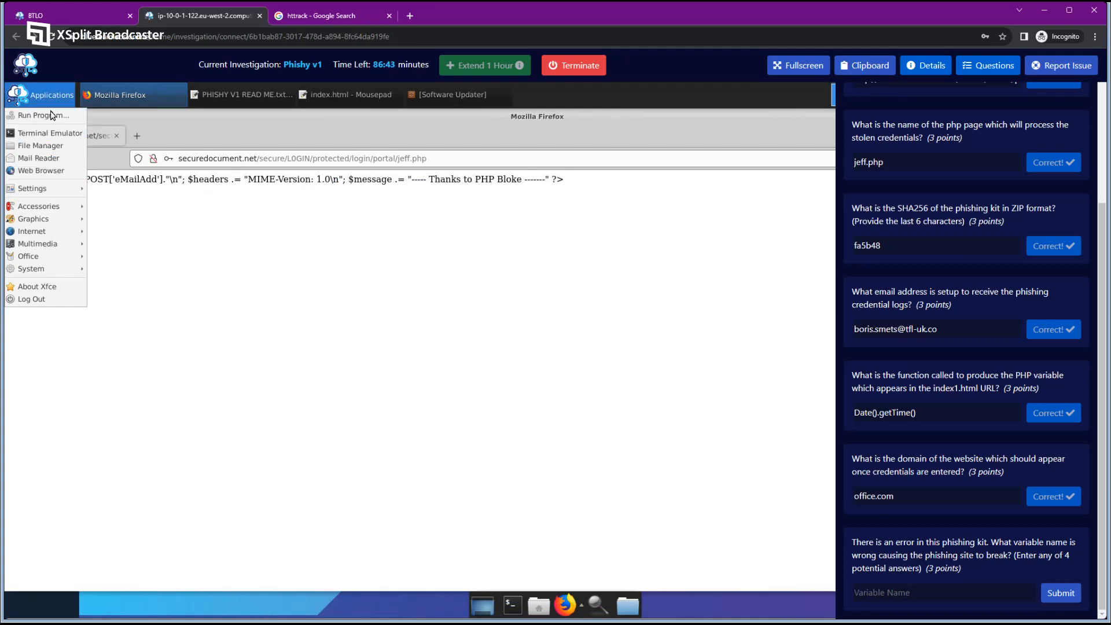
{"action": "mouse_move", "coordinate": [57, 204]}
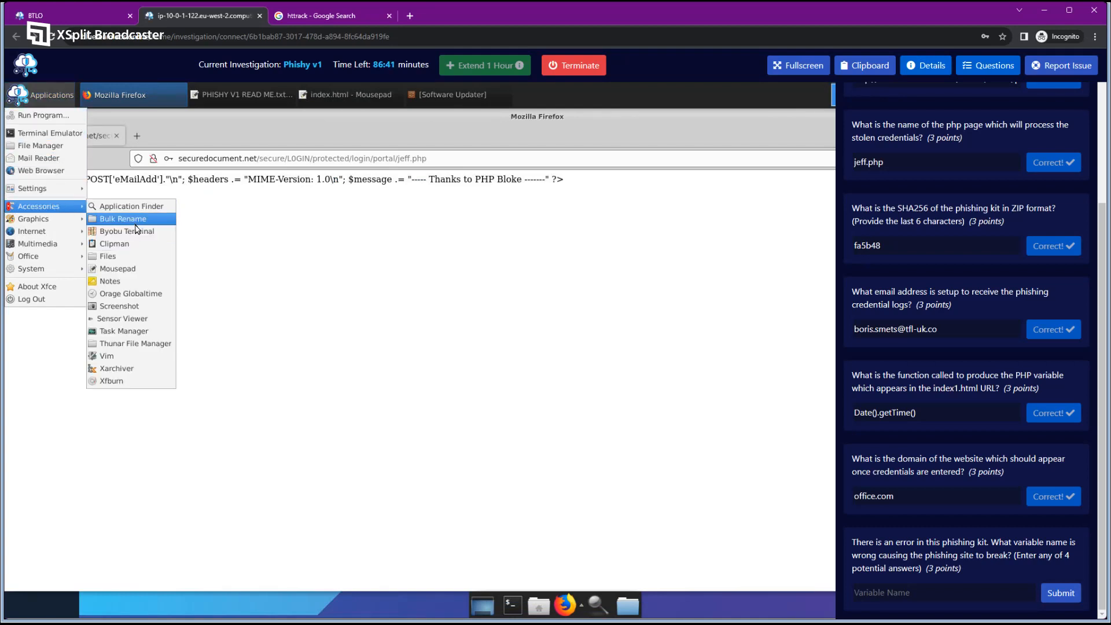
{"action": "left_click", "coordinate": [137, 270]}
{"action": "key", "text": "ctrl+v"}
{"action": "left_click_drag", "start_coordinate": [737, 118], "coordinate": [515, 175]}
{"action": "left_click", "coordinate": [967, 69]}
{"action": "left_click_drag", "start_coordinate": [715, 176], "coordinate": [781, 190]}
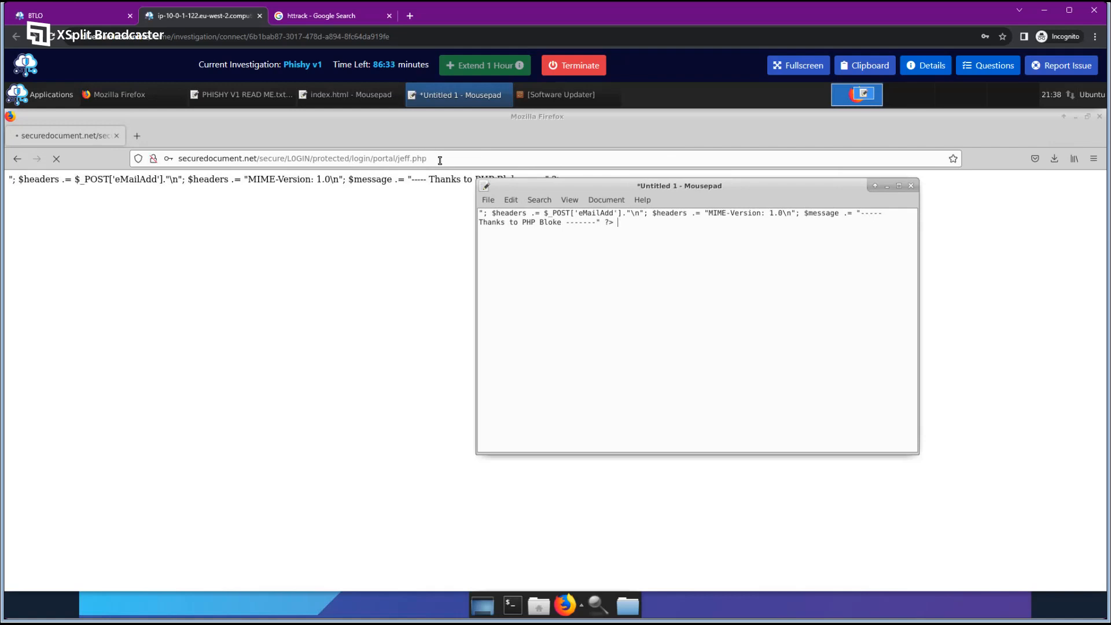
Open jeff.php's page source, revealing its PHP mail code and office.com redirect, and close the original tab.
{"action": "right_click", "coordinate": [394, 196]}
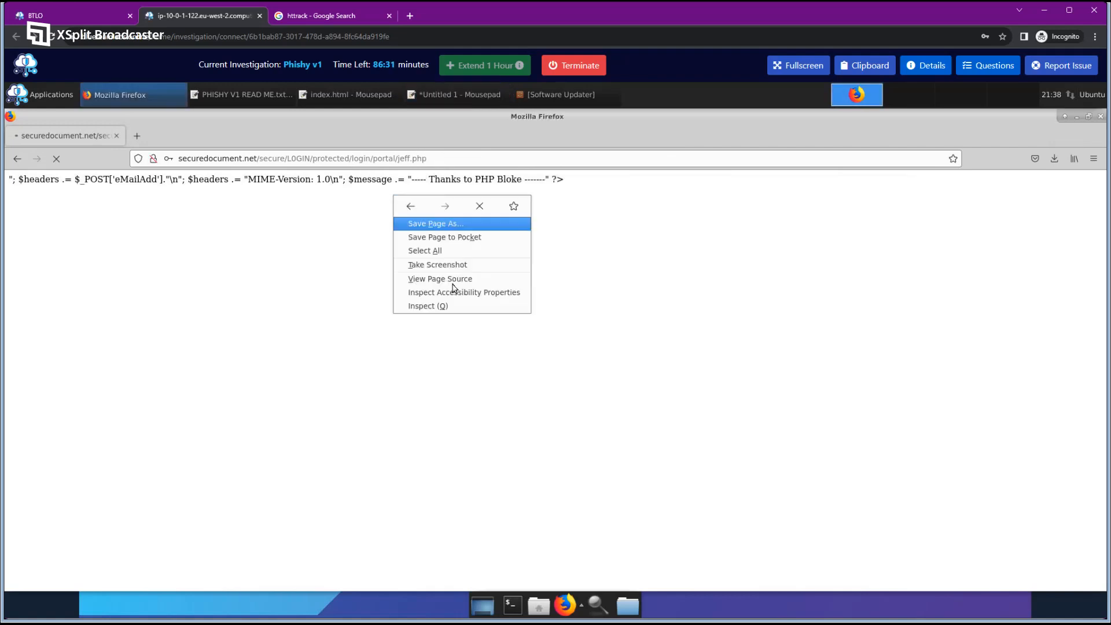
{"action": "left_click", "coordinate": [460, 279]}
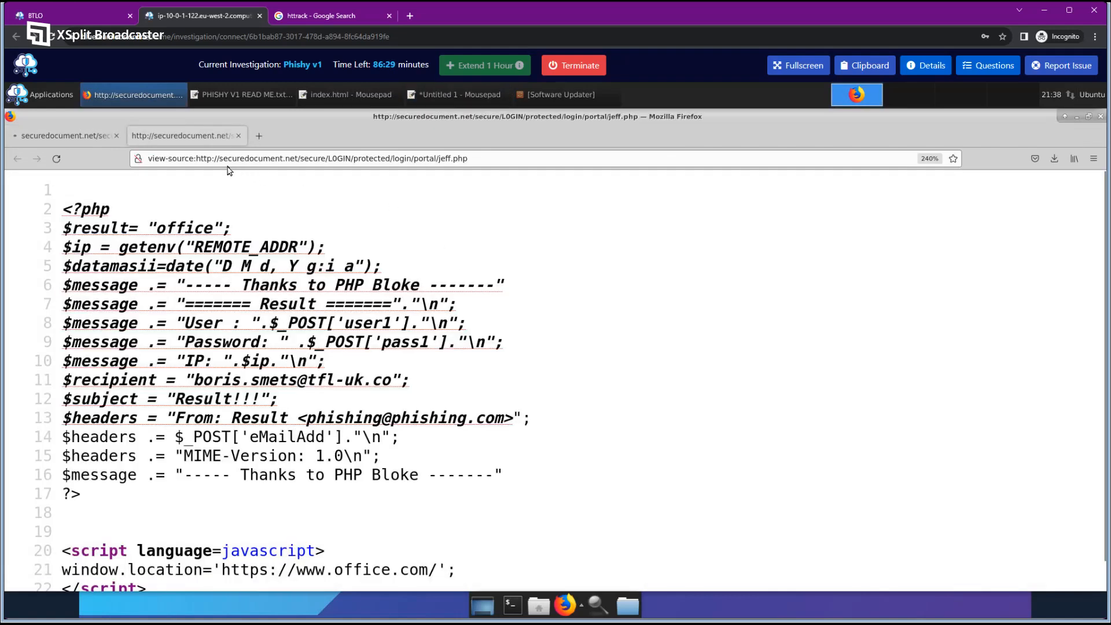
{"action": "left_click", "coordinate": [117, 135]}
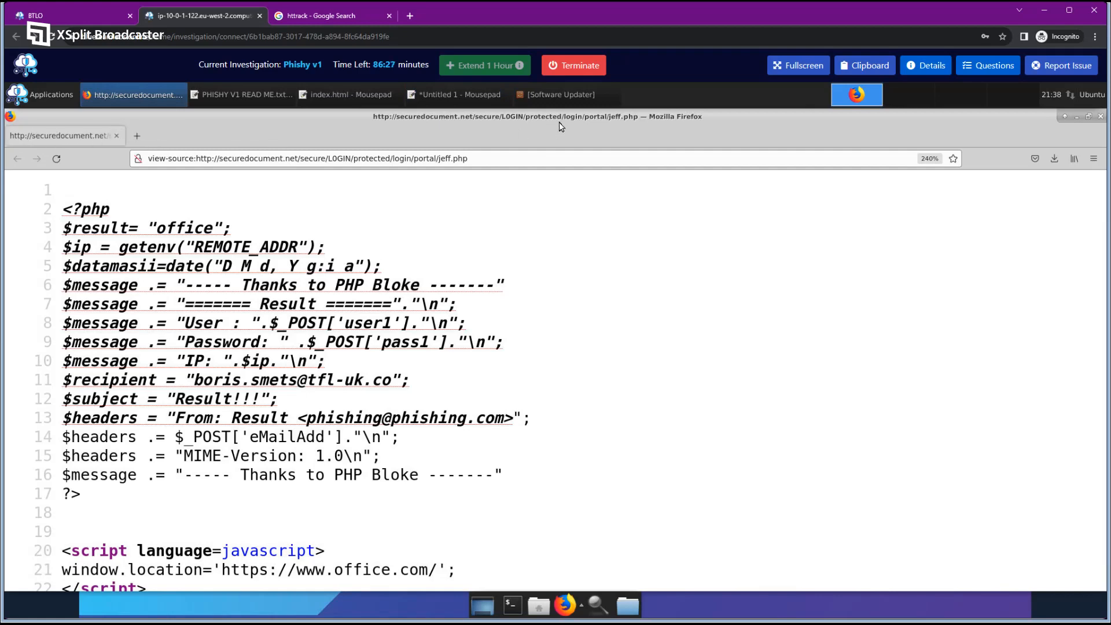
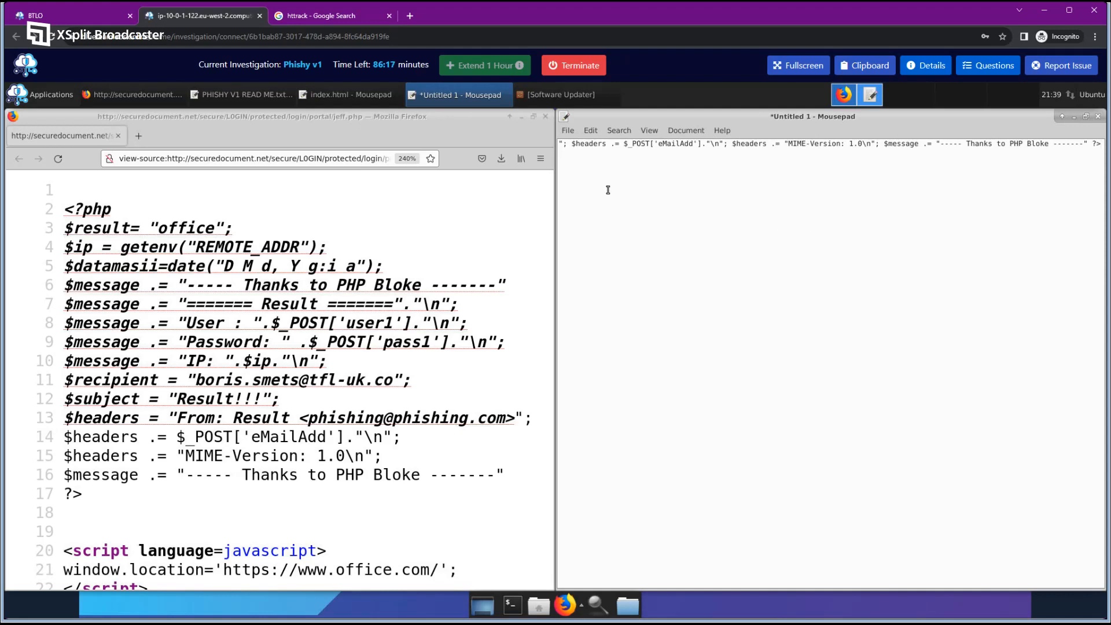
Compare jeff.php's $_POST['eMailAdd'] header line in the source with the pasted Mousepad code.
{"action": "left_click", "coordinate": [360, 303]}
{"action": "scroll", "coordinate": [360, 303], "scroll_direction": "down", "scroll_amount": 1}
{"action": "left_click_drag", "start_coordinate": [624, 144], "coordinate": [703, 144]}
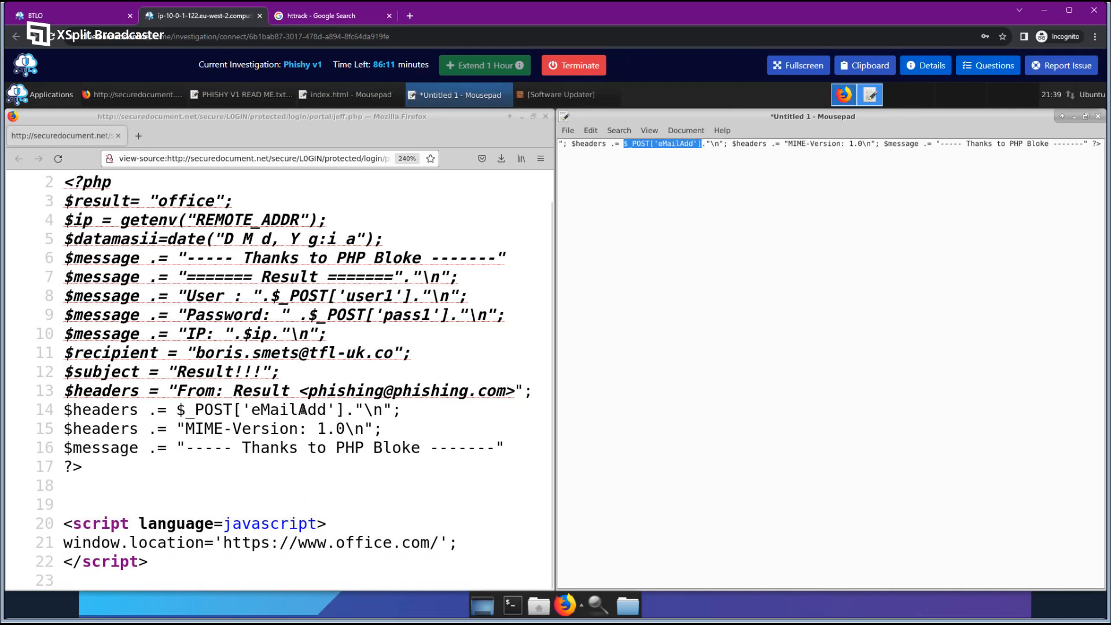
{"action": "left_click_drag", "start_coordinate": [177, 409], "coordinate": [345, 409]}
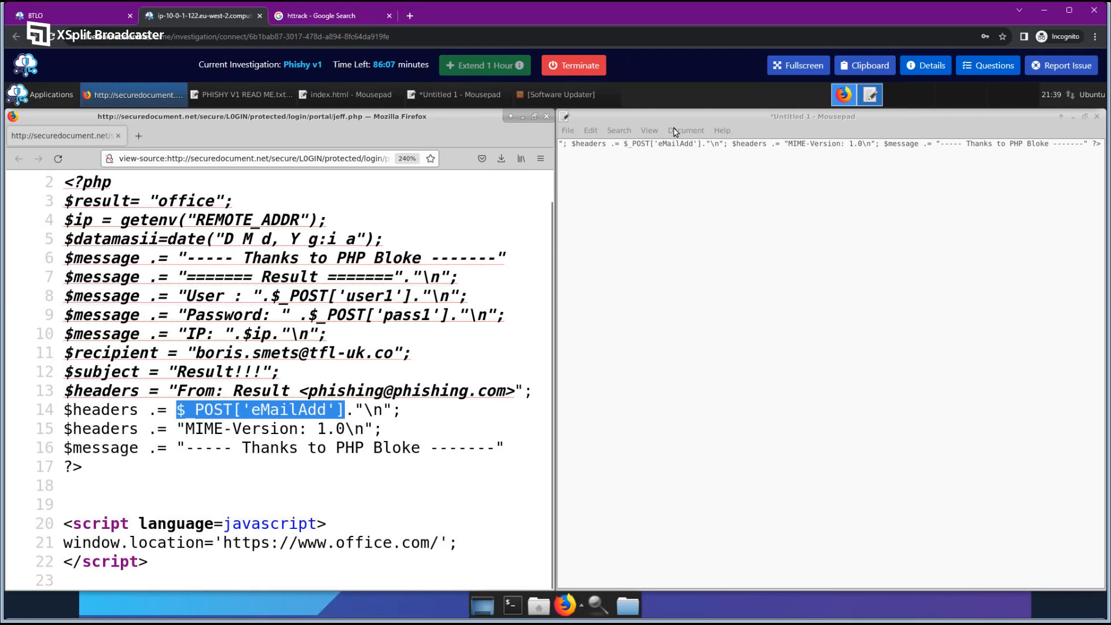
{"action": "left_click", "coordinate": [596, 144]}
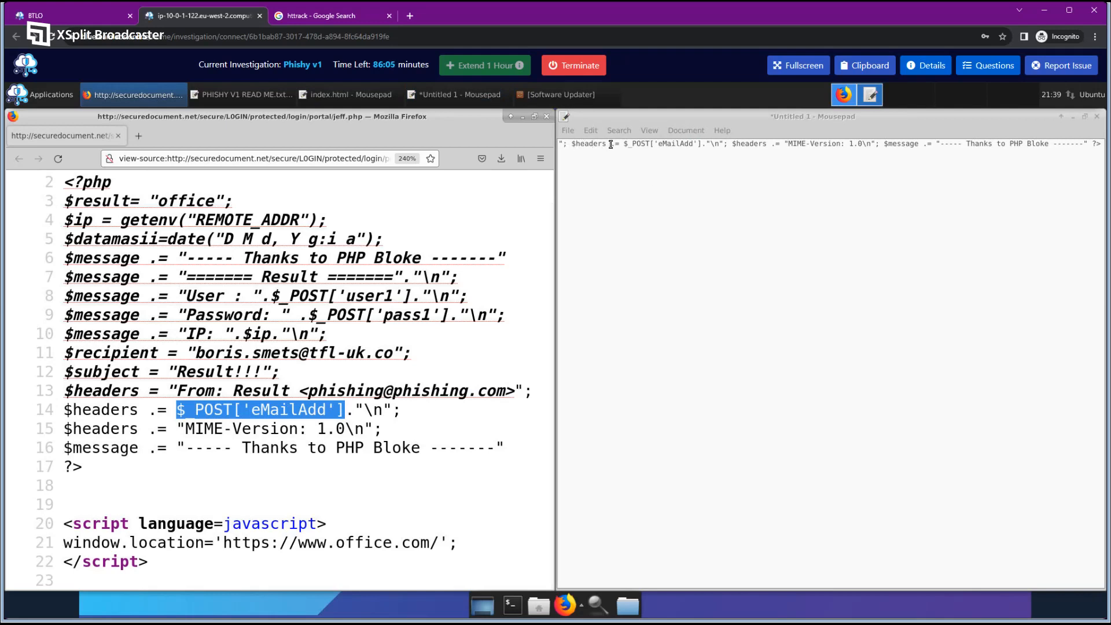
{"action": "left_click_drag", "start_coordinate": [607, 144], "coordinate": [559, 144]}
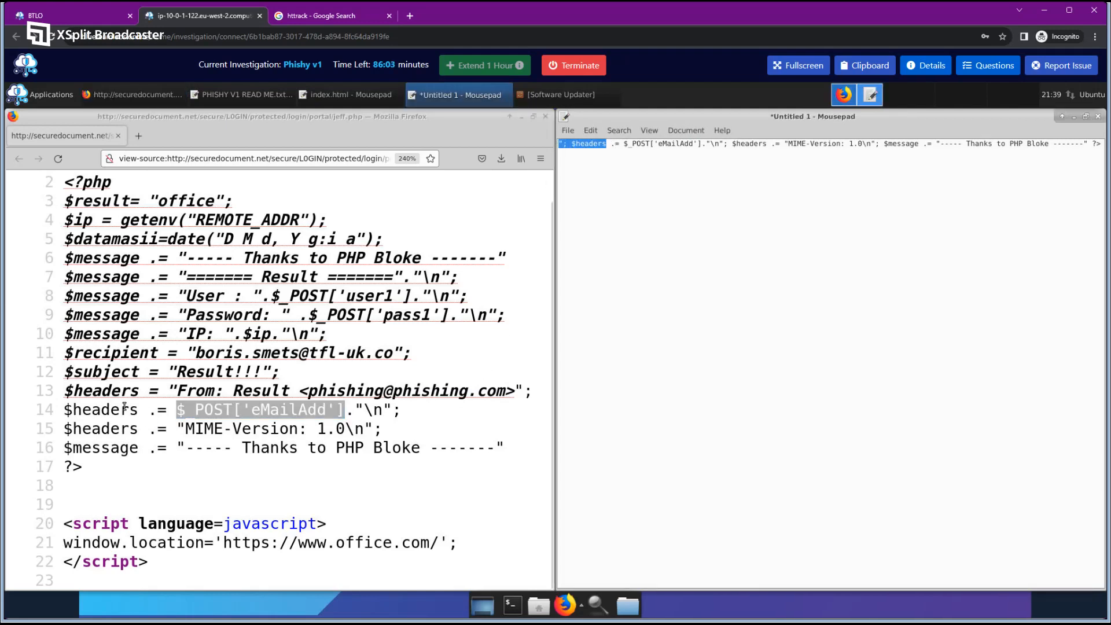
{"action": "left_click_drag", "start_coordinate": [138, 410], "coordinate": [518, 389]}
{"action": "left_click", "coordinate": [503, 390]}
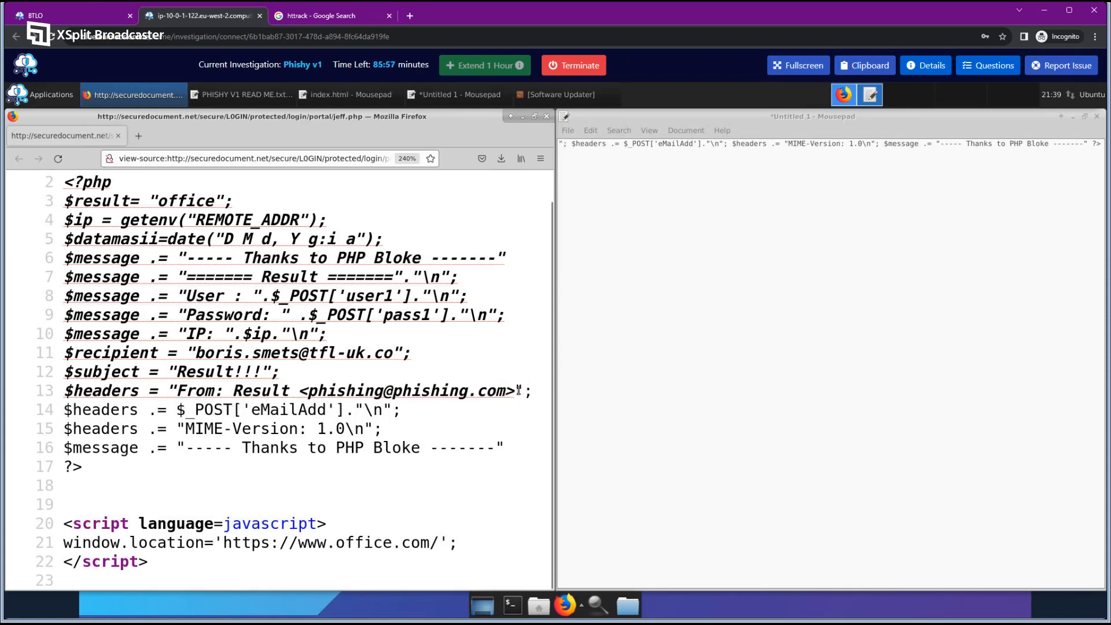
{"action": "left_click_drag", "start_coordinate": [517, 388], "coordinate": [533, 410]}
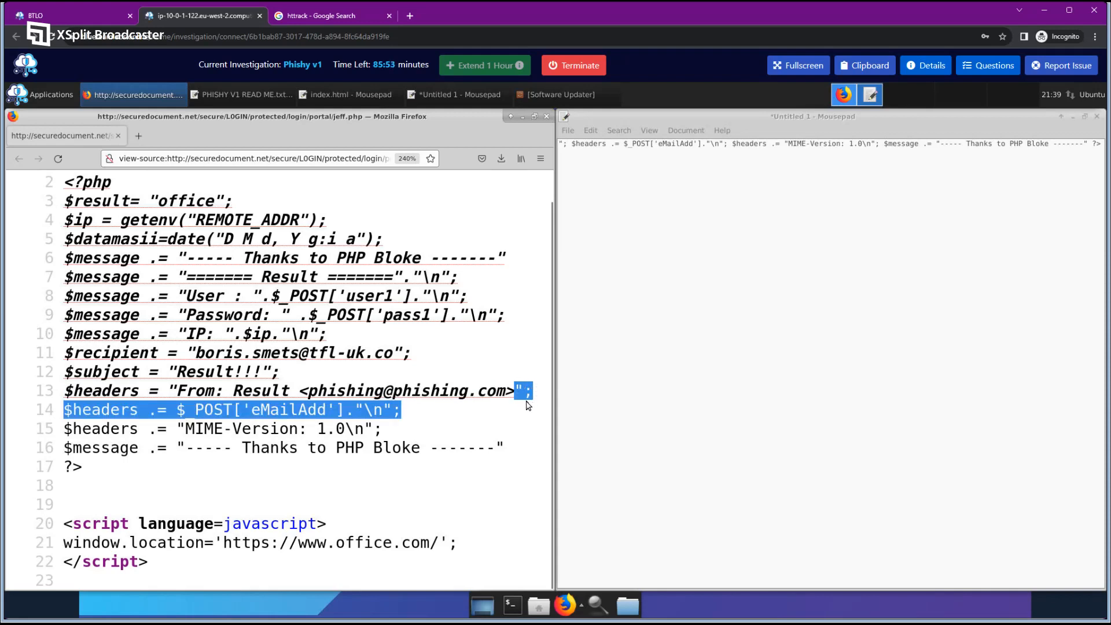
{"action": "left_click", "coordinate": [462, 418]}
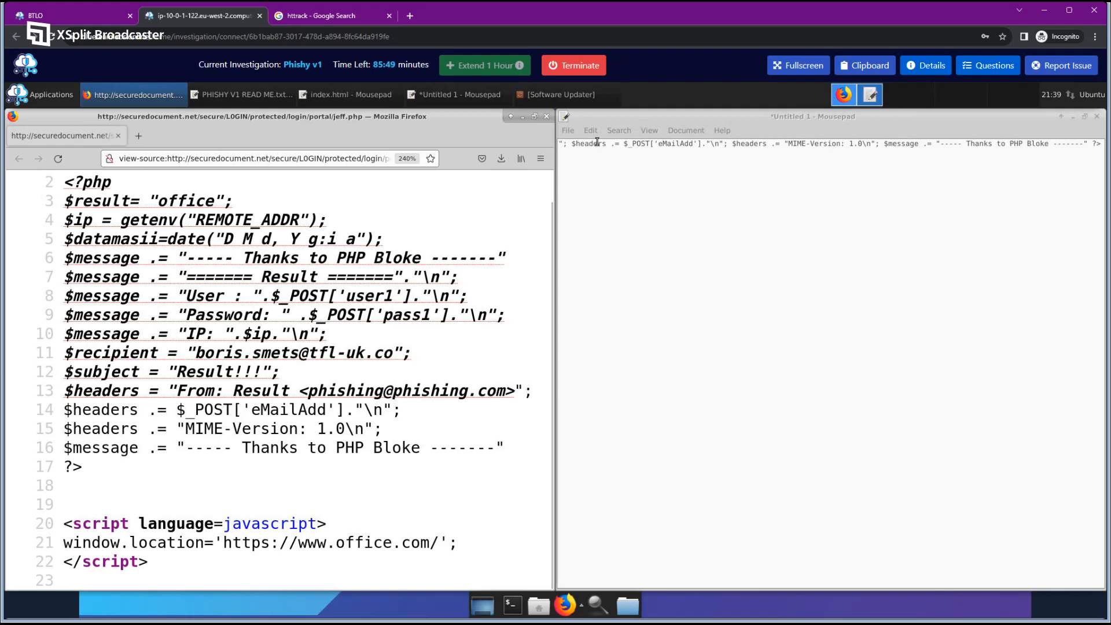
{"action": "triple_click", "coordinate": [764, 147]}
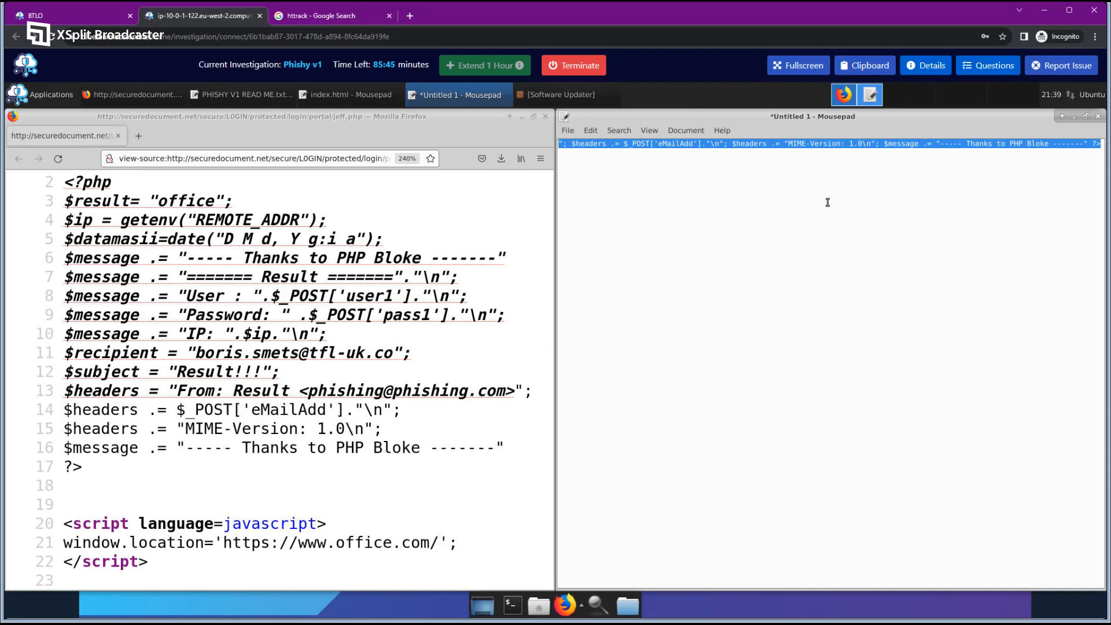
{"action": "left_click", "coordinate": [810, 209]}
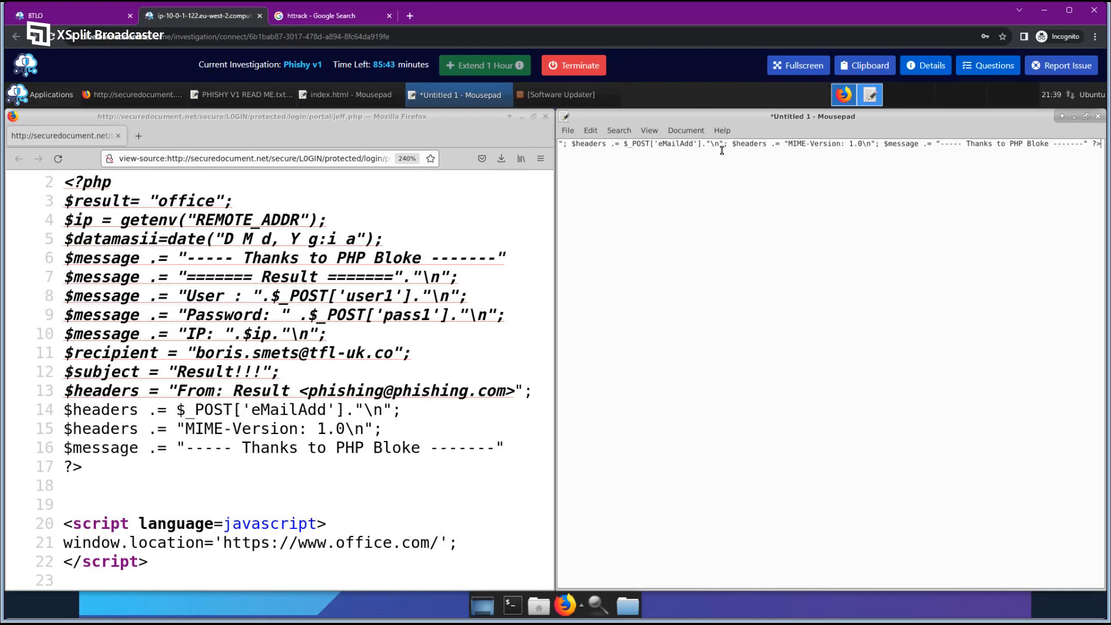
{"action": "triple_click", "coordinate": [797, 144]}
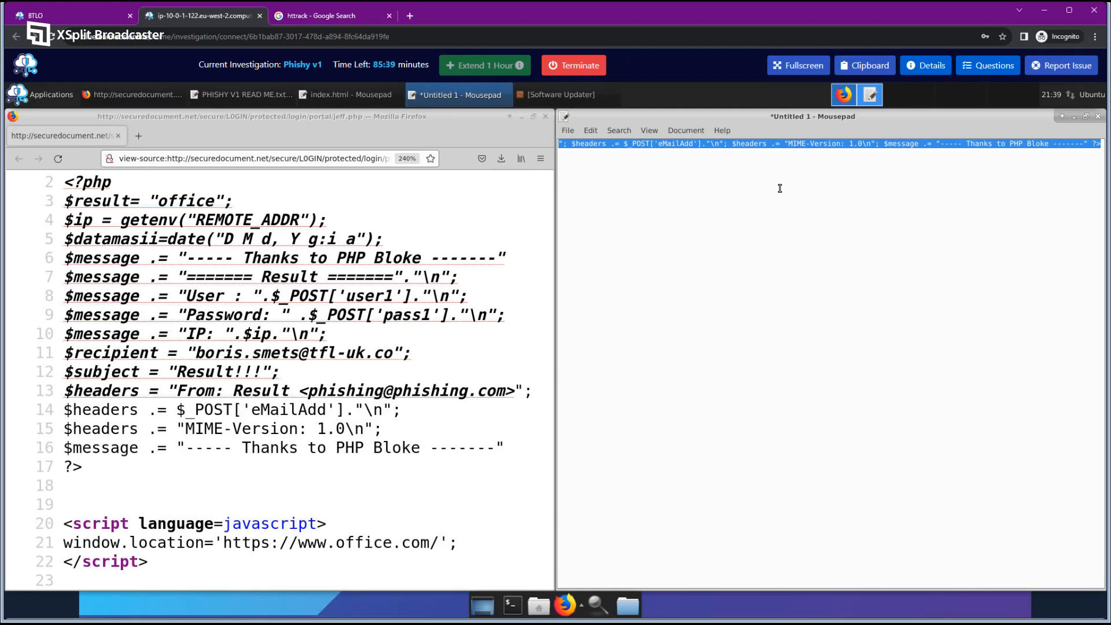
Bring up the lab questions and scroll down to the broken-variable question.
{"action": "left_click", "coordinate": [336, 422]}
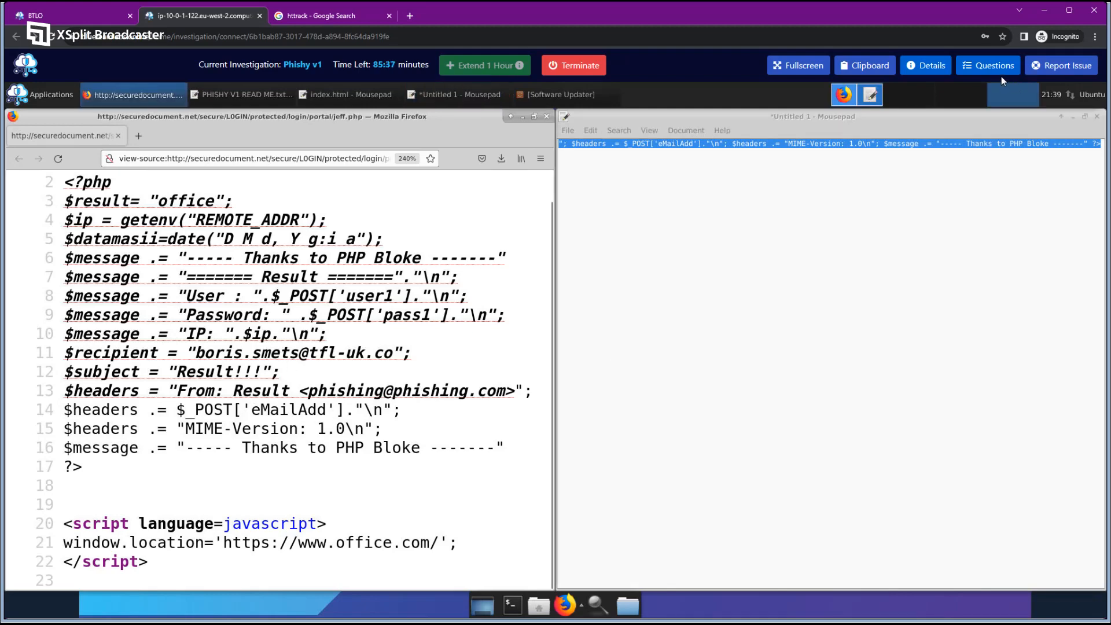
{"action": "left_click", "coordinate": [991, 65]}
{"action": "scroll", "coordinate": [954, 305], "scroll_direction": "down", "scroll_amount": 5}
{"action": "scroll", "coordinate": [817, 612], "scroll_direction": "down", "scroll_amount": 1}
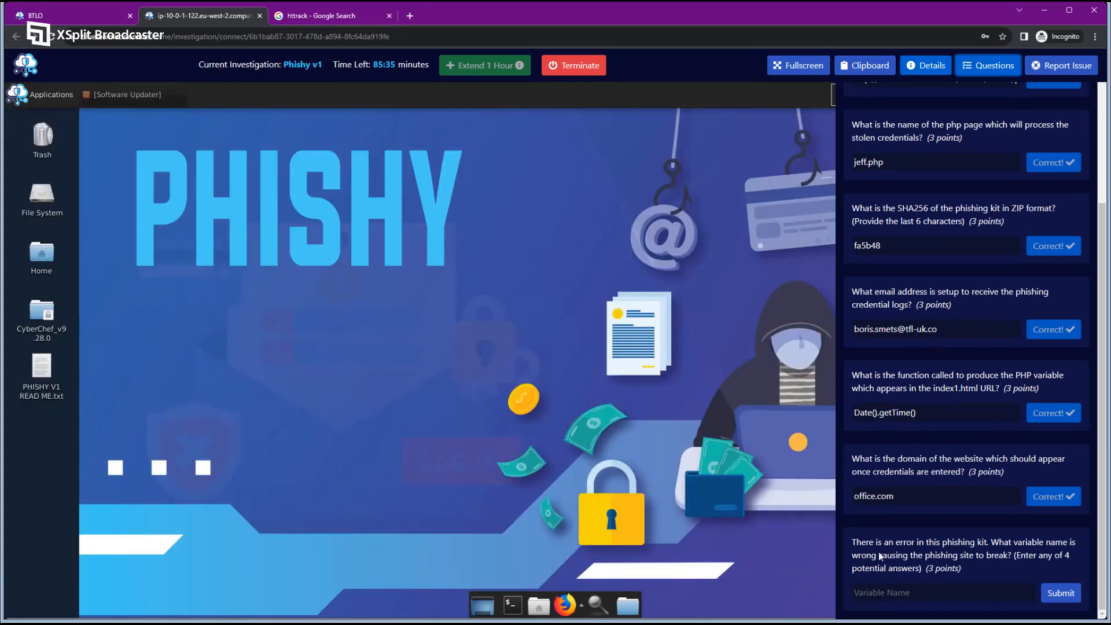
{"action": "left_click", "coordinate": [896, 550]}
{"action": "scroll", "coordinate": [782, 505], "scroll_direction": "up", "scroll_amount": 1}
{"action": "left_click", "coordinate": [782, 505]}
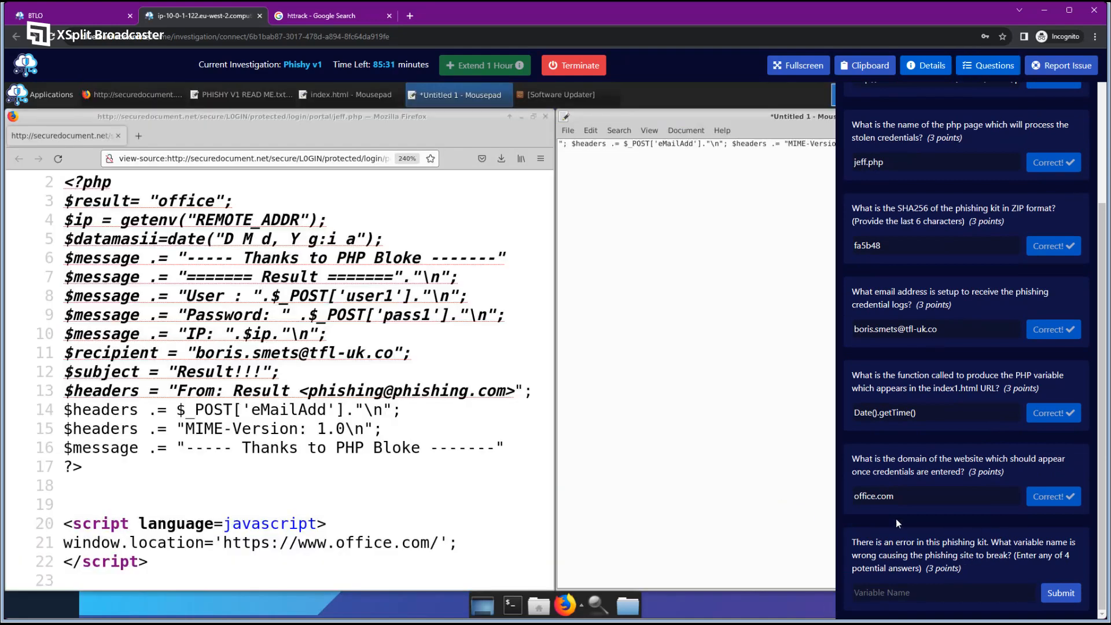
{"action": "left_click", "coordinate": [65, 354]}
{"action": "left_click_drag", "start_coordinate": [65, 354], "coordinate": [159, 353]}
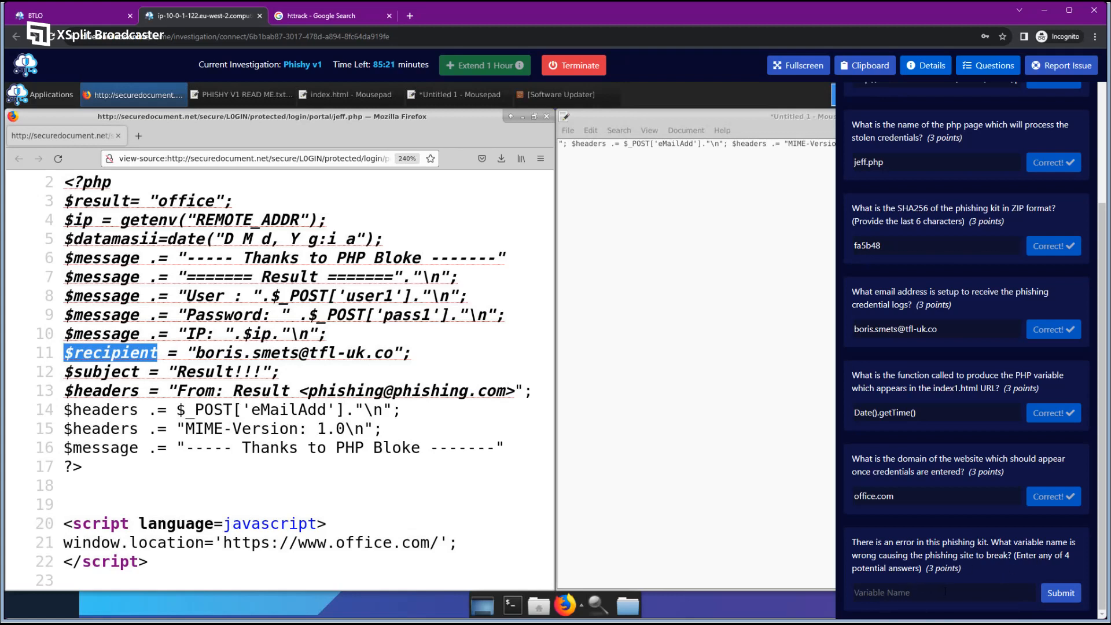
{"action": "left_click", "coordinate": [296, 406]}
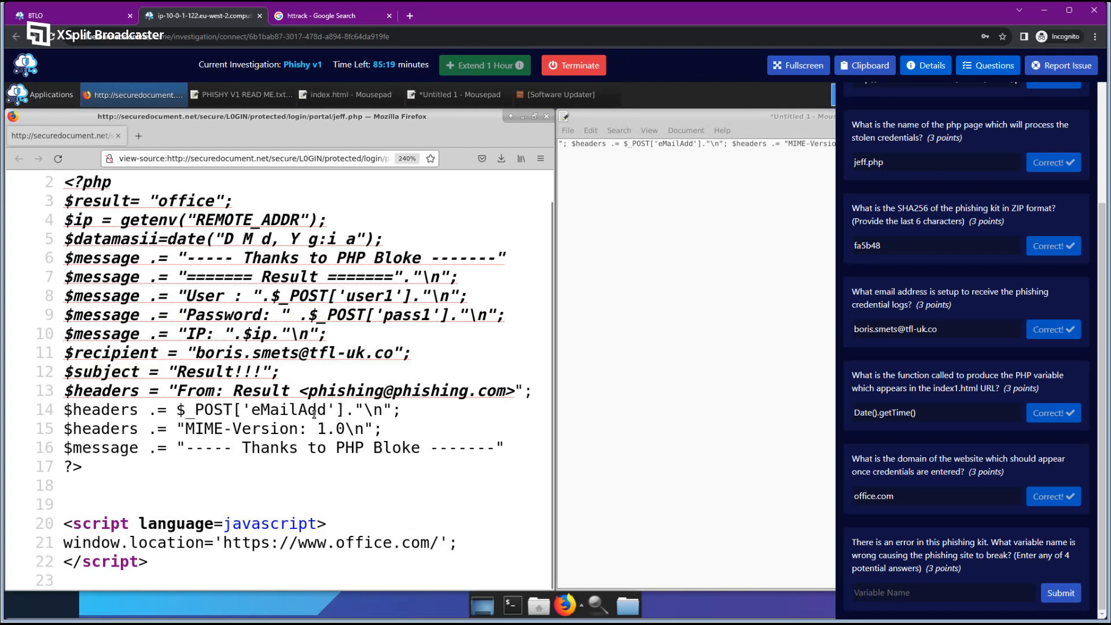
{"action": "scroll", "coordinate": [347, 419], "scroll_direction": "up", "scroll_amount": 1}
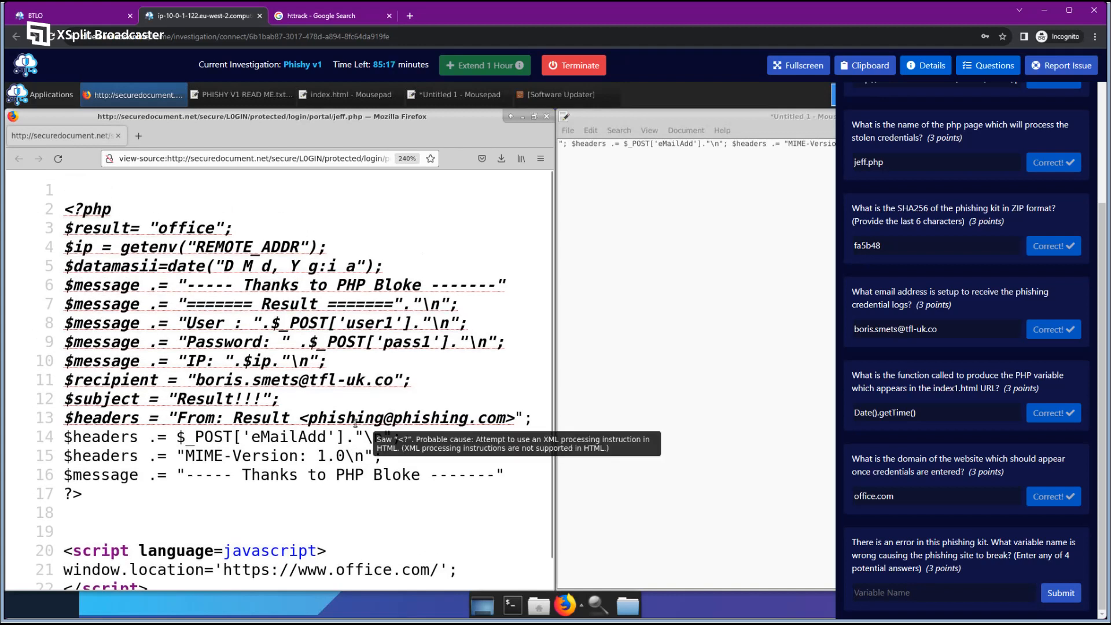
{"action": "left_click_drag", "start_coordinate": [289, 422], "coordinate": [300, 424]}
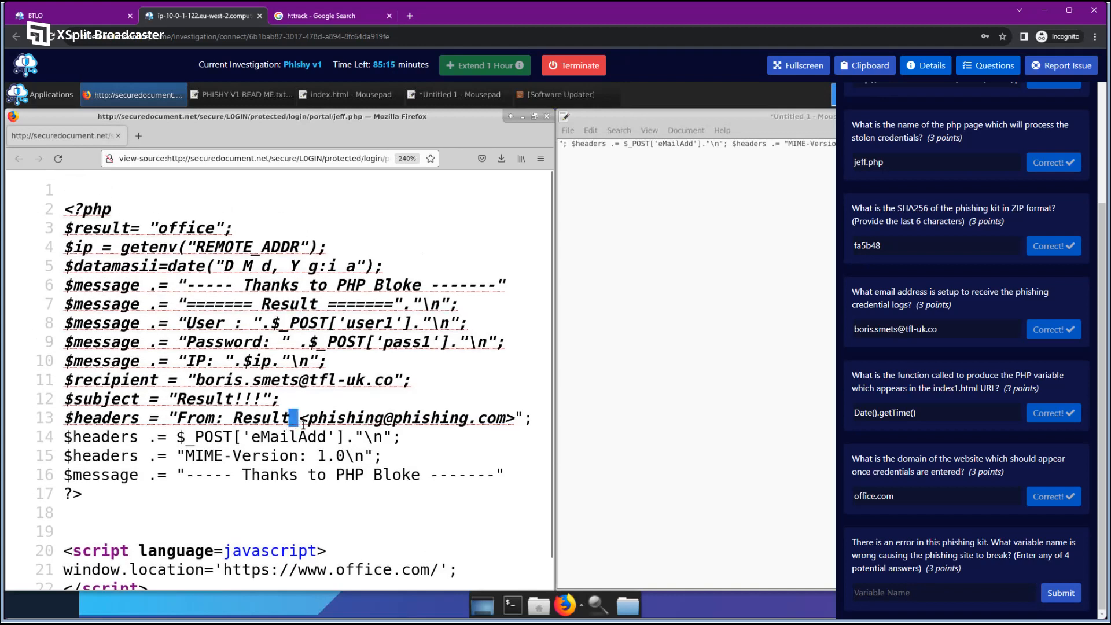
{"action": "left_click", "coordinate": [302, 425]}
{"action": "mouse_move", "coordinate": [360, 421]}
{"action": "left_click_drag", "start_coordinate": [310, 417], "coordinate": [298, 417]}
{"action": "left_click_drag", "start_coordinate": [514, 417], "coordinate": [532, 418]}
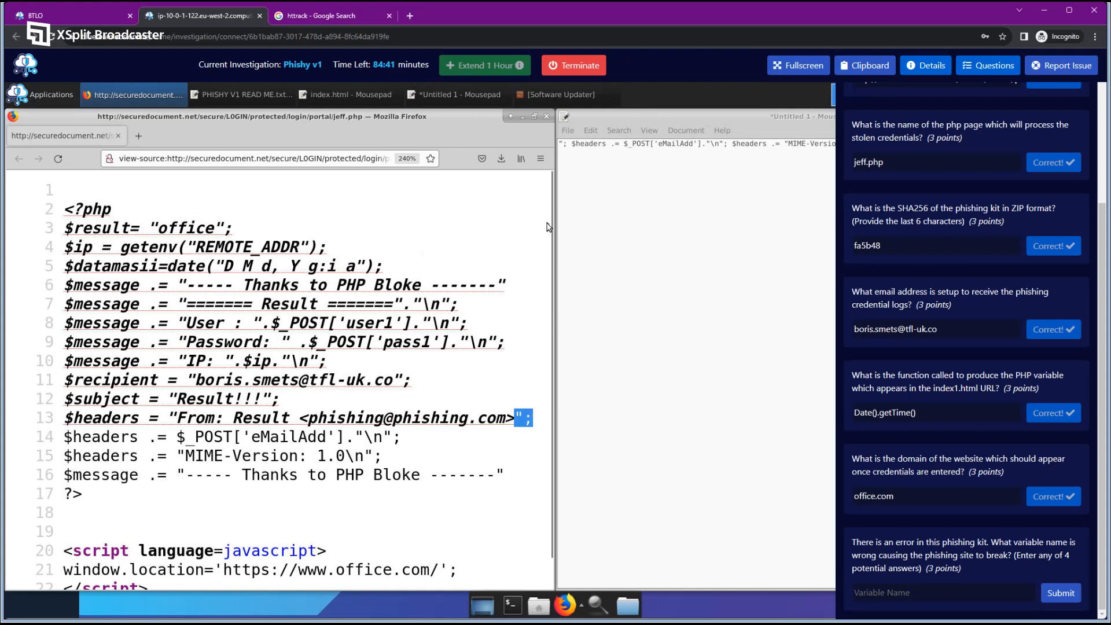
{"action": "triple_click", "coordinate": [561, 143]}
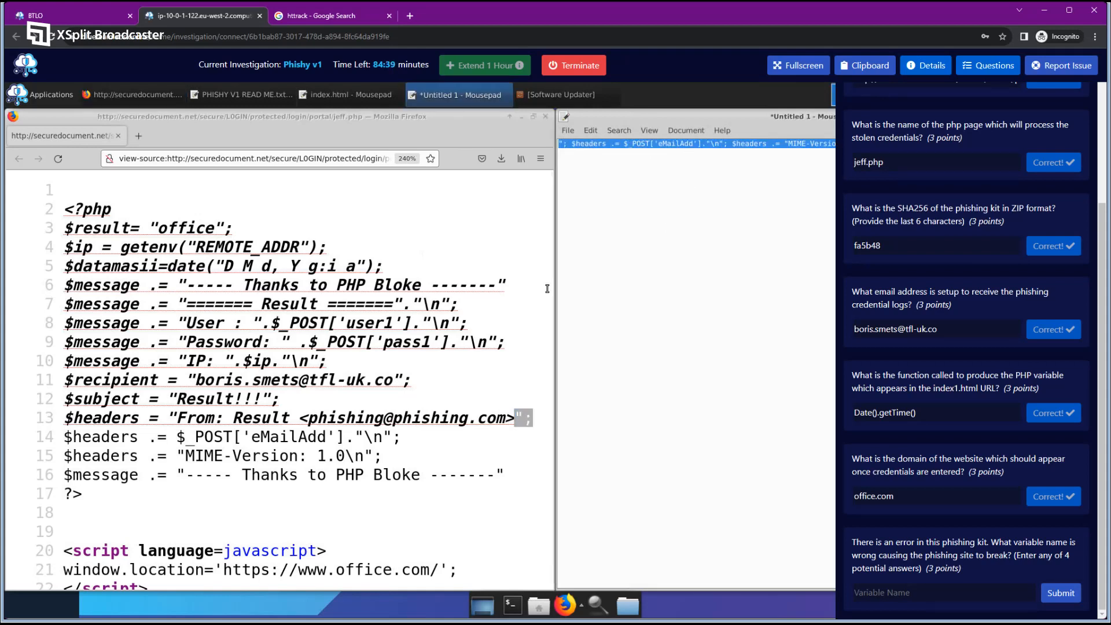
{"action": "left_click", "coordinate": [379, 370]}
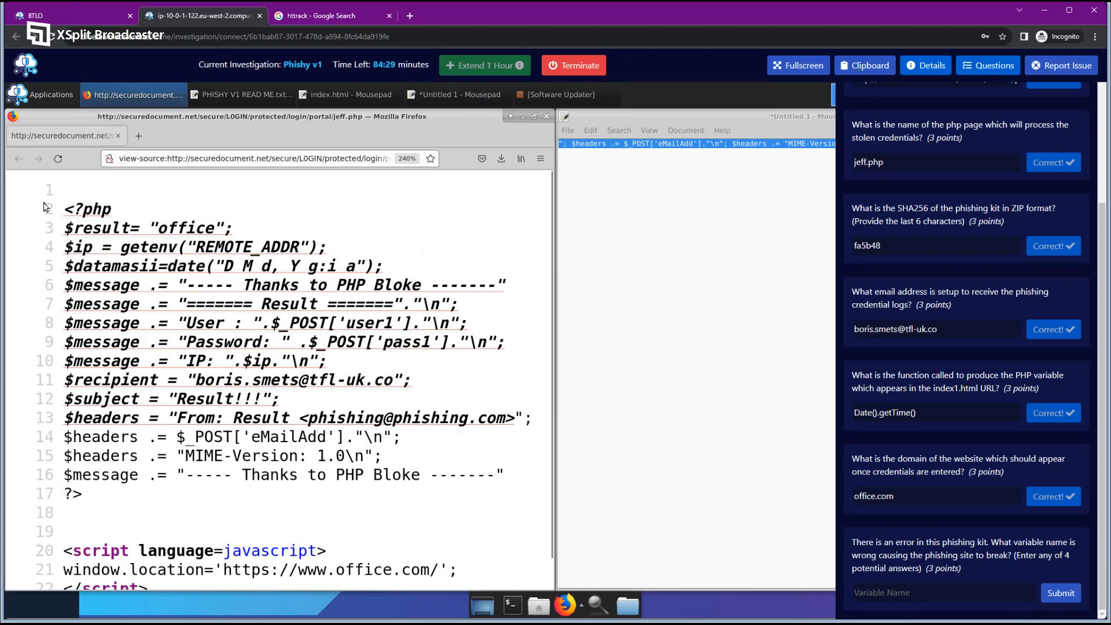
Examine the <? opening tag on line 2 of jeff.php's source.
{"action": "left_click_drag", "start_coordinate": [81, 210], "coordinate": [64, 210]}
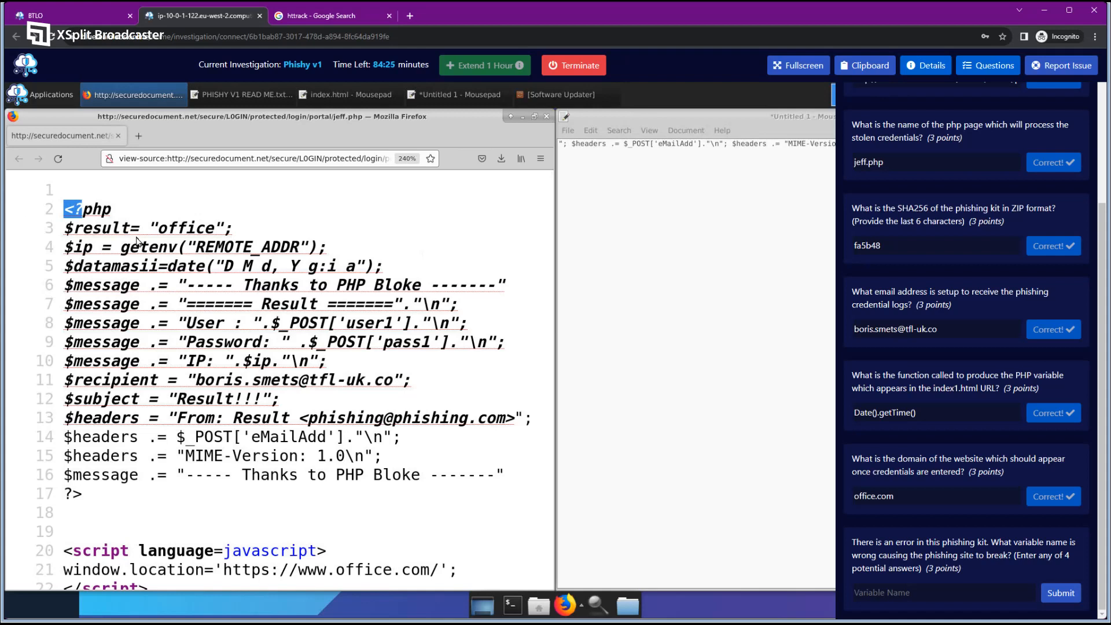
{"action": "left_click_drag", "start_coordinate": [79, 210], "coordinate": [115, 213]}
{"action": "left_click", "coordinate": [88, 219]}
{"action": "mouse_move", "coordinate": [85, 211]}
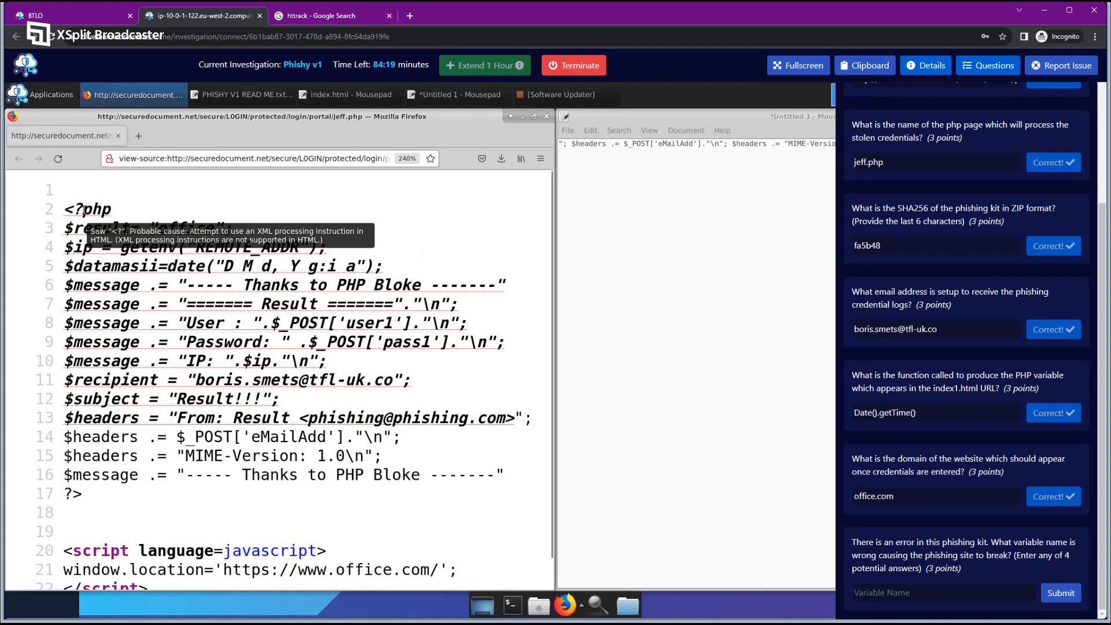
{"action": "left_click_drag", "start_coordinate": [64, 209], "coordinate": [79, 208]}
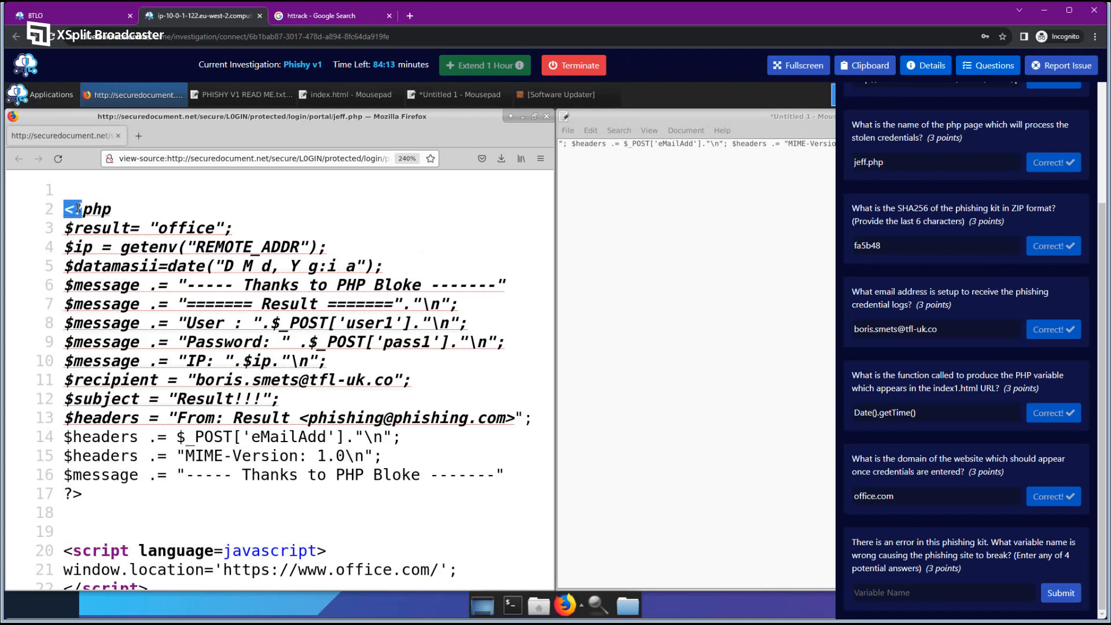
{"action": "left_click", "coordinate": [169, 270]}
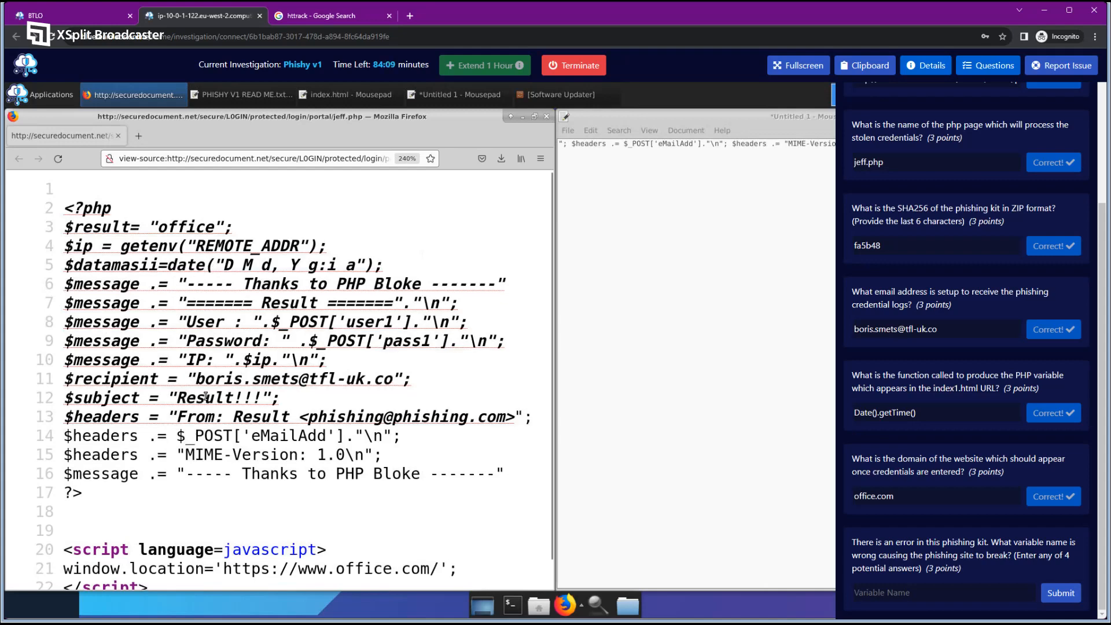
{"action": "scroll", "coordinate": [205, 397], "scroll_direction": "down", "scroll_amount": 1}
{"action": "left_click_drag", "start_coordinate": [63, 524], "coordinate": [162, 564]}
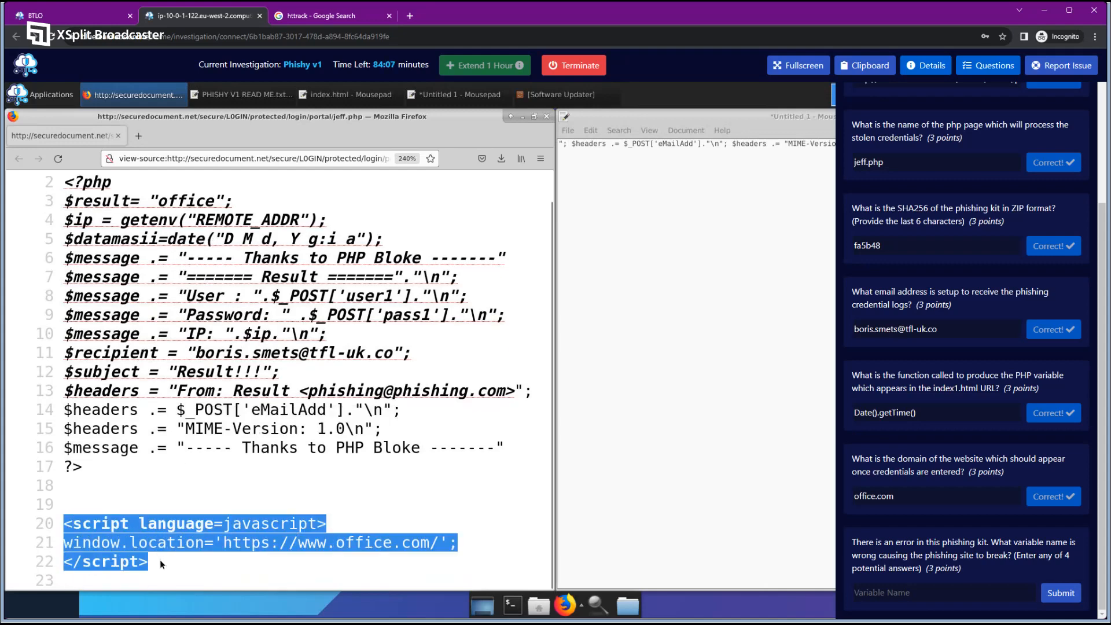
{"action": "left_click", "coordinate": [221, 569]}
{"action": "left_click_drag", "start_coordinate": [298, 542], "coordinate": [439, 542]}
{"action": "left_click", "coordinate": [418, 569]}
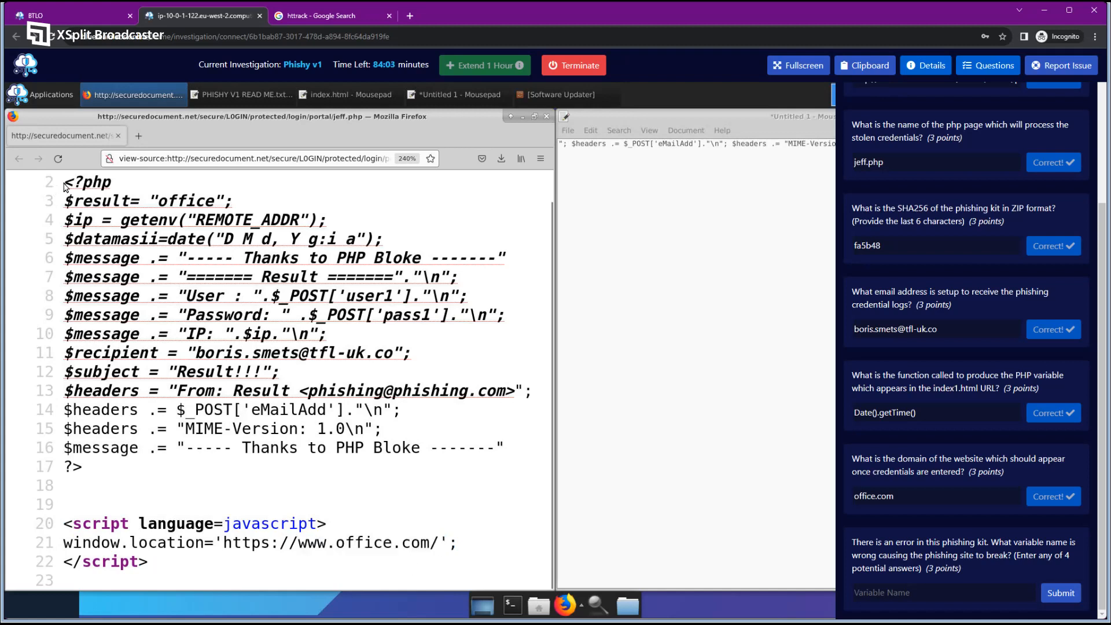
{"action": "left_click_drag", "start_coordinate": [64, 182], "coordinate": [134, 475]}
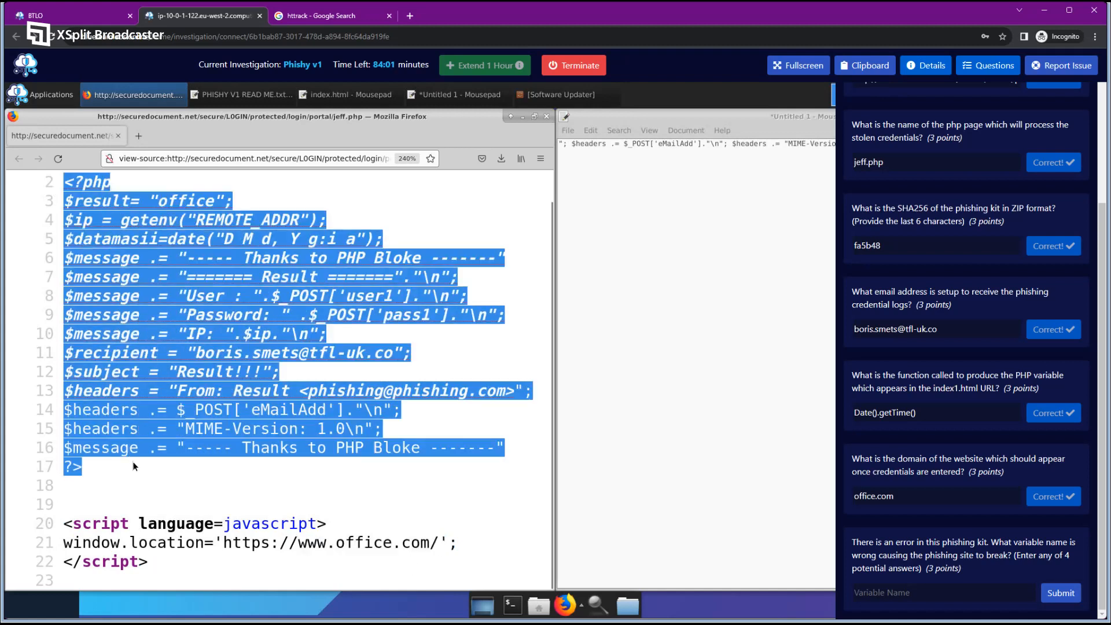
{"action": "left_click", "coordinate": [137, 473]}
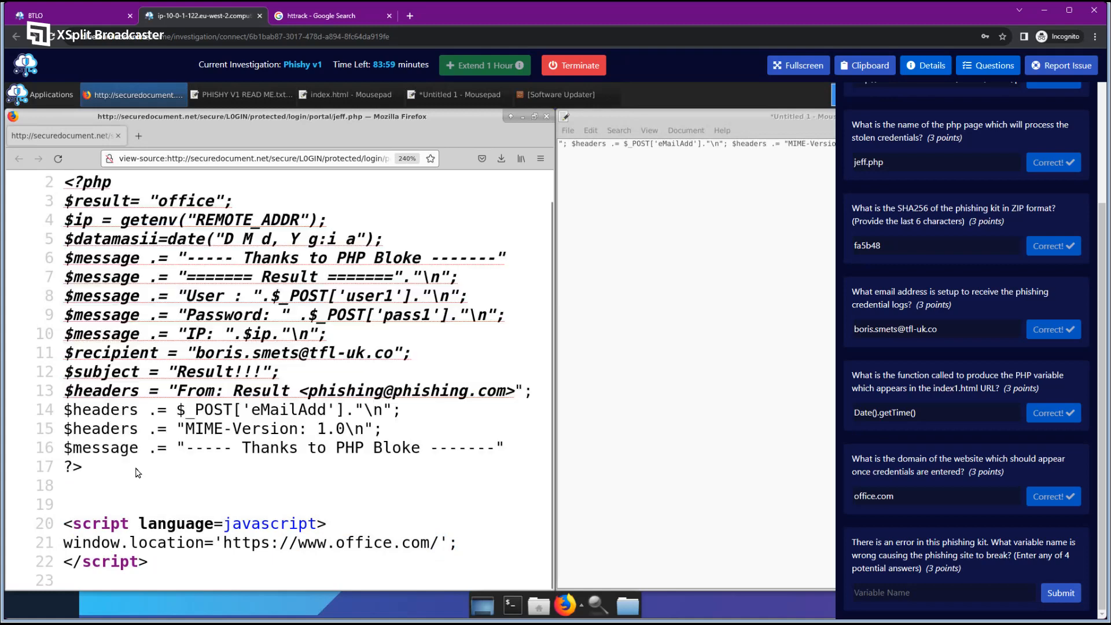
{"action": "scroll", "coordinate": [263, 375], "scroll_direction": "up", "scroll_amount": 1}
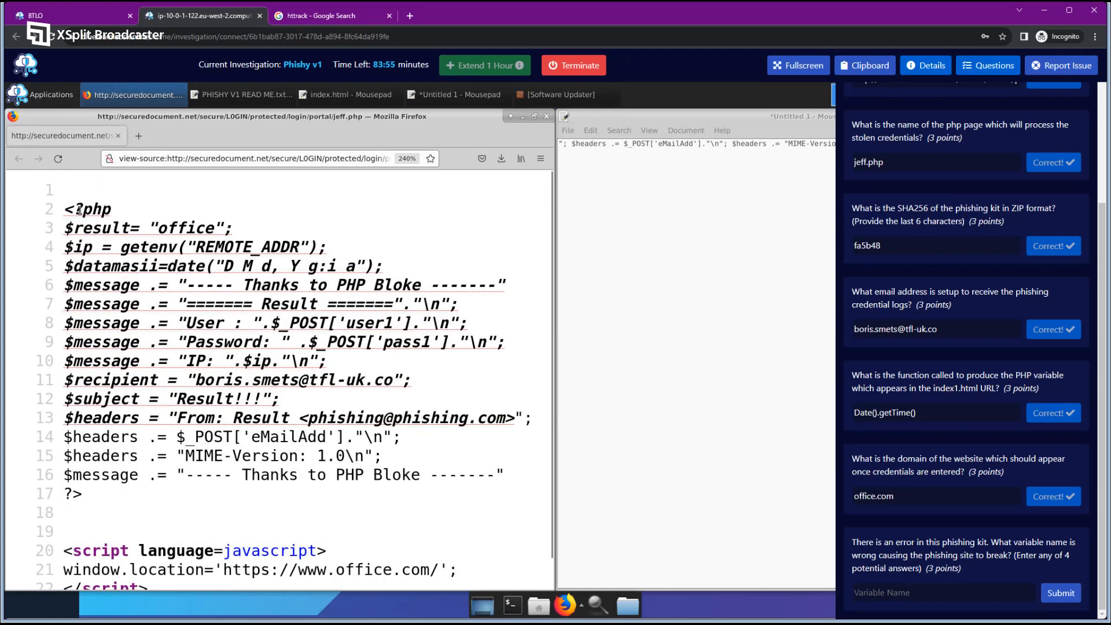
{"action": "left_click_drag", "start_coordinate": [82, 209], "coordinate": [68, 209]}
{"action": "left_click", "coordinate": [336, 21]}
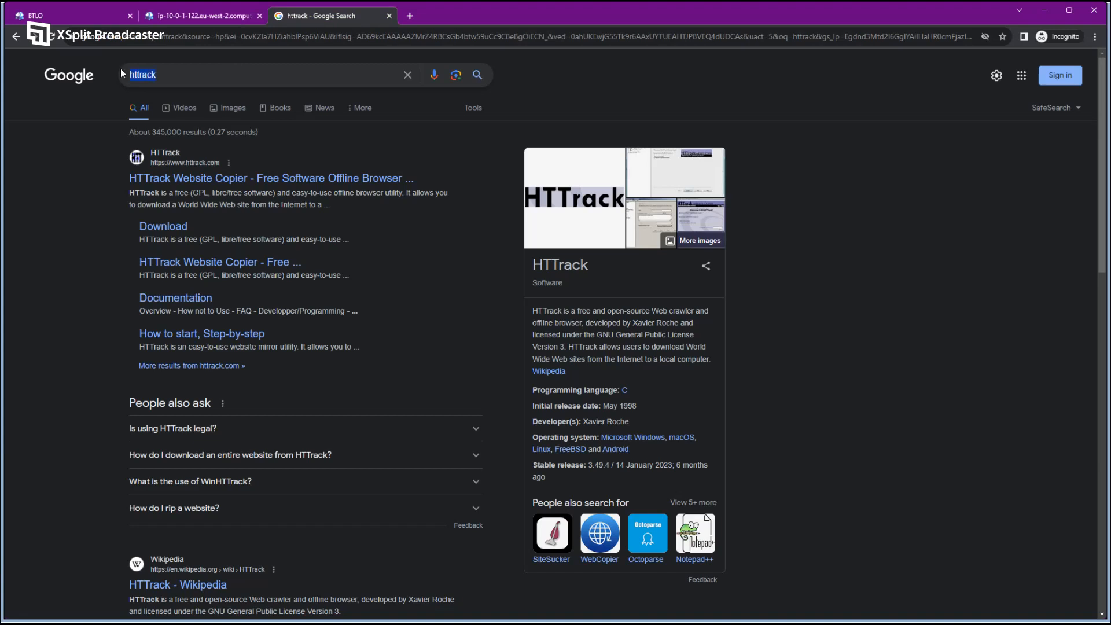
Search 'how to start a php script' and check the <?php tag in LCN's PHP article.
{"action": "type", "text": "how to start a php"}
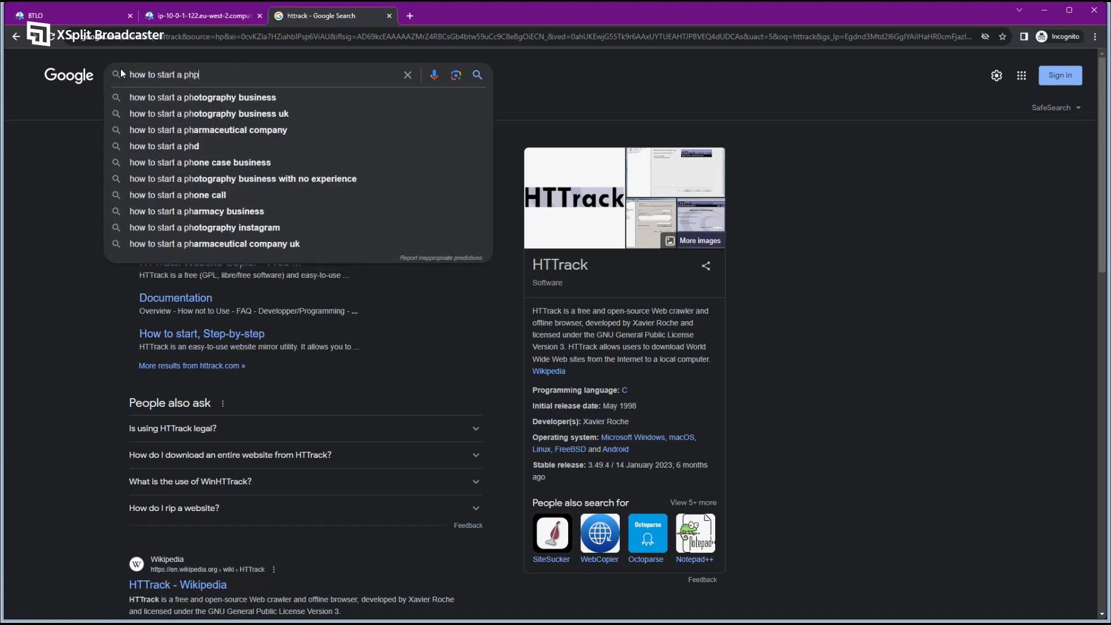
{"action": "type", "text": " file"}
{"action": "key", "text": "Return"}
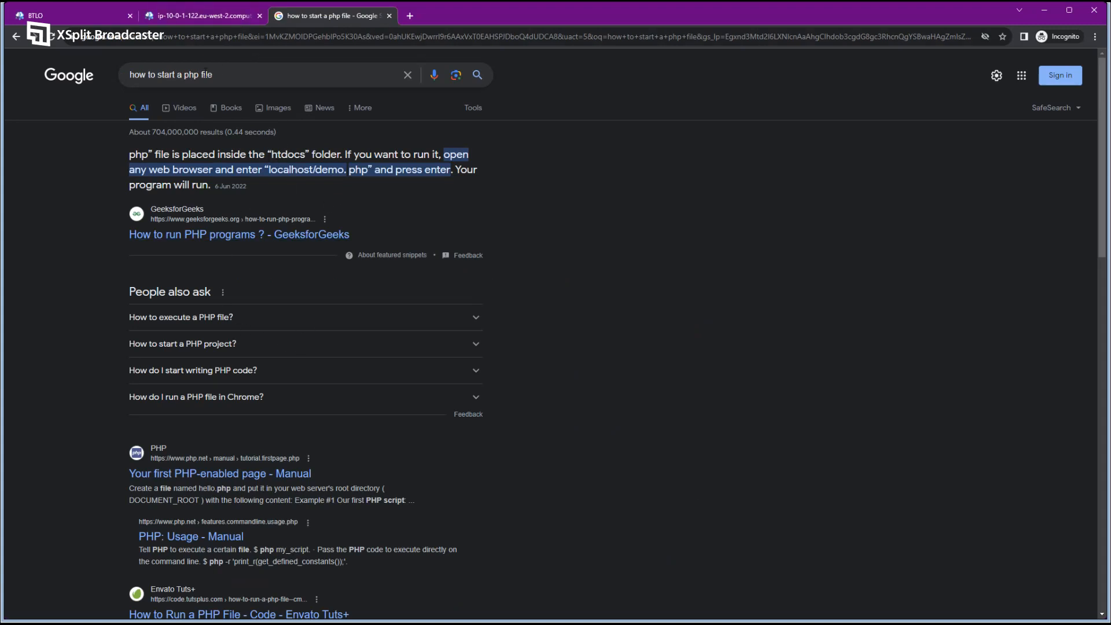
{"action": "left_click_drag", "start_coordinate": [201, 74], "coordinate": [327, 87]}
{"action": "type", "text": "scrip"}
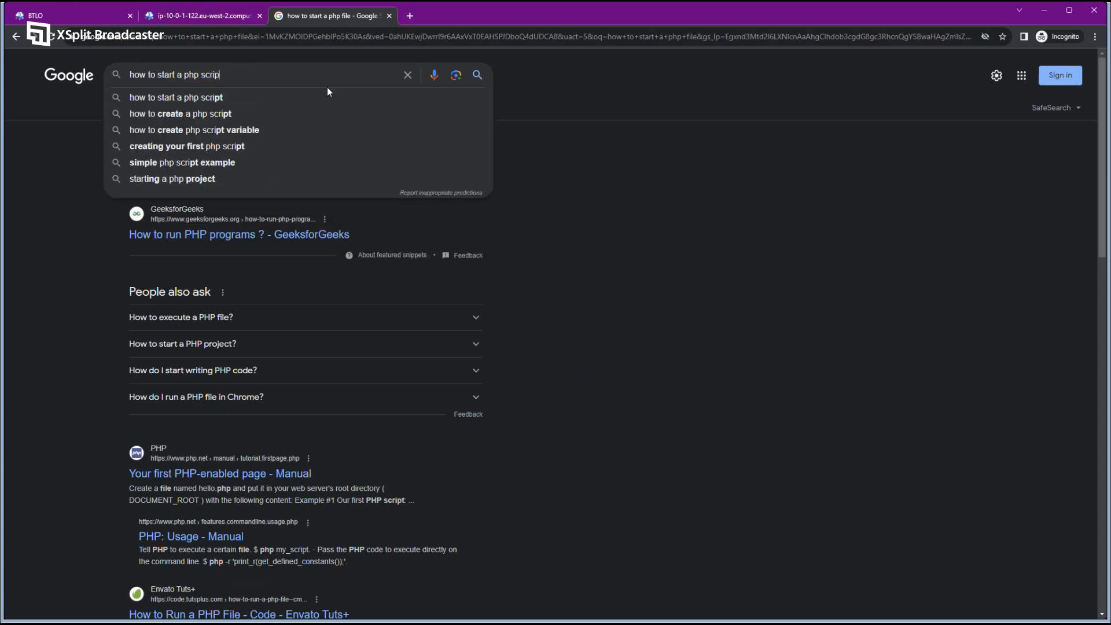
{"action": "type", "text": "t"}
{"action": "key", "text": "Return"}
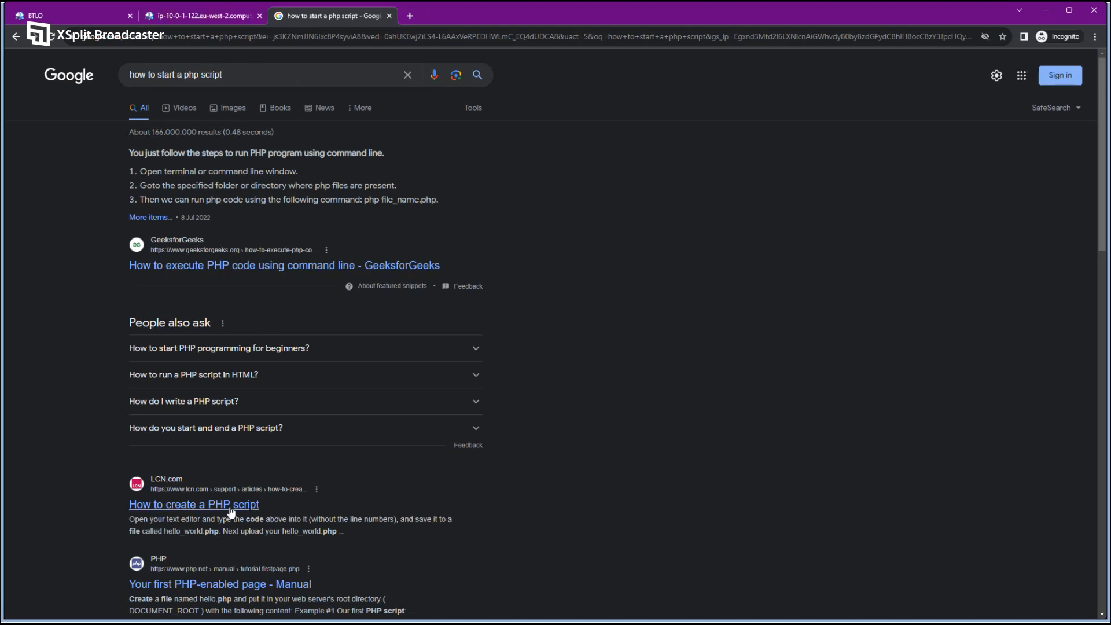
{"action": "left_click", "coordinate": [153, 507]}
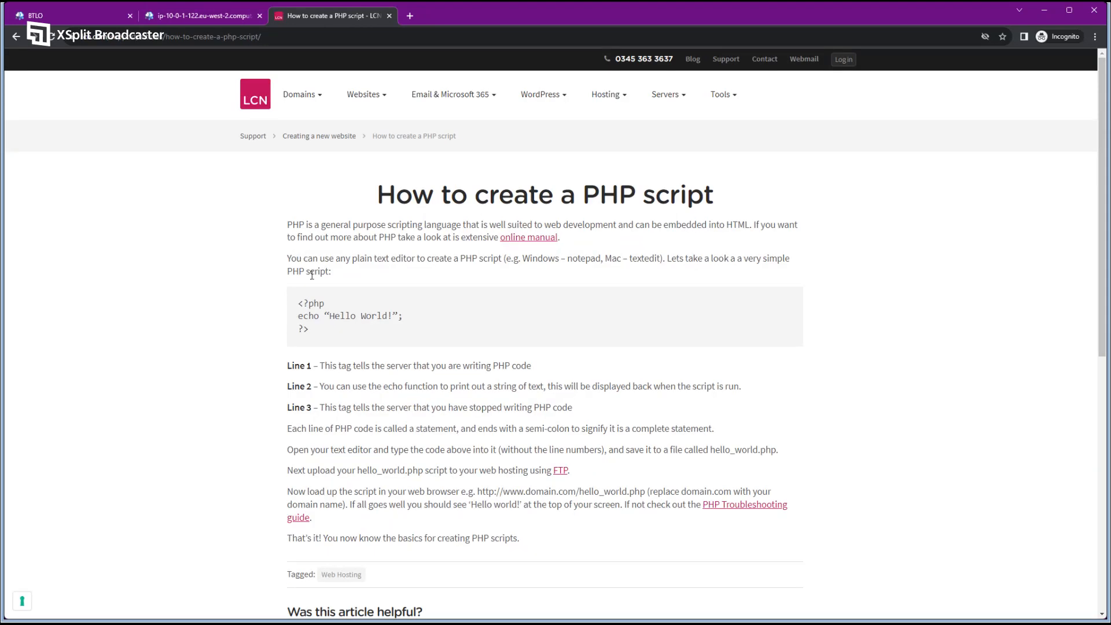
{"action": "left_click_drag", "start_coordinate": [298, 304], "coordinate": [325, 305]}
Back in the lab, check jeff.php's <?php and ?> tags and reread the broken-variable question.
{"action": "left_click", "coordinate": [179, 23]}
{"action": "left_click_drag", "start_coordinate": [64, 209], "coordinate": [118, 214]}
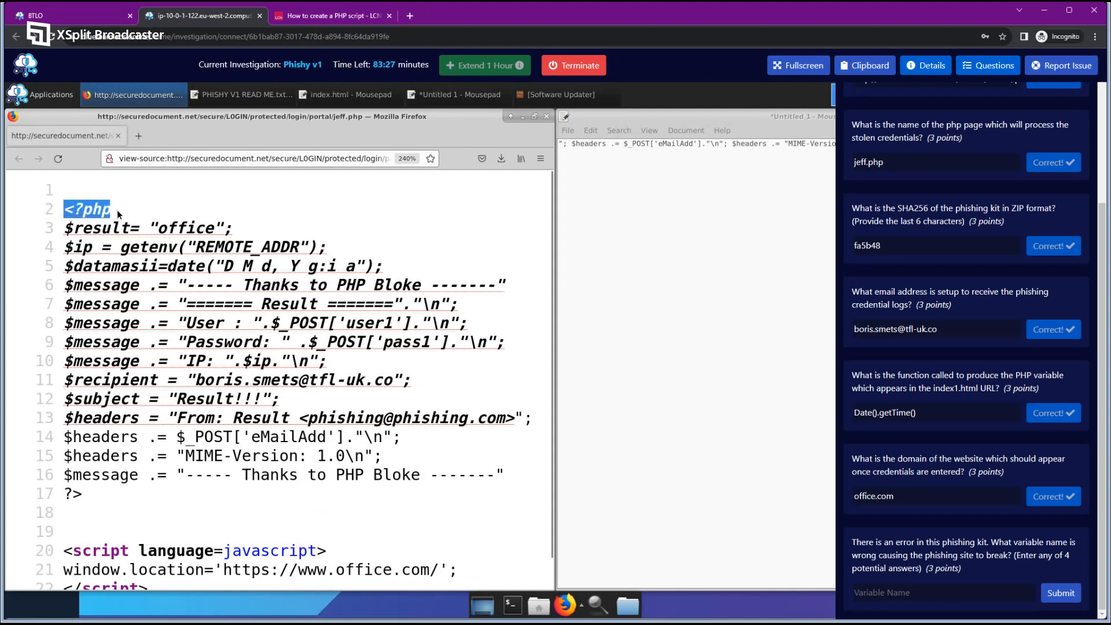
{"action": "left_click", "coordinate": [143, 203]}
{"action": "left_click_drag", "start_coordinate": [85, 493], "coordinate": [62, 493]}
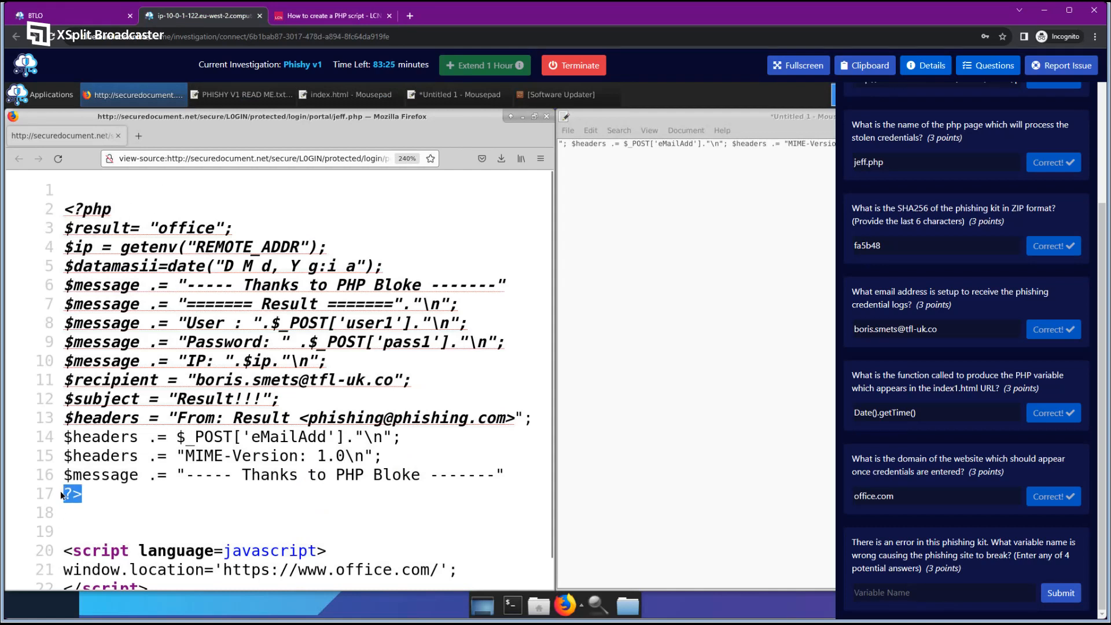
{"action": "left_click", "coordinate": [108, 498]}
{"action": "mouse_move", "coordinate": [211, 397]}
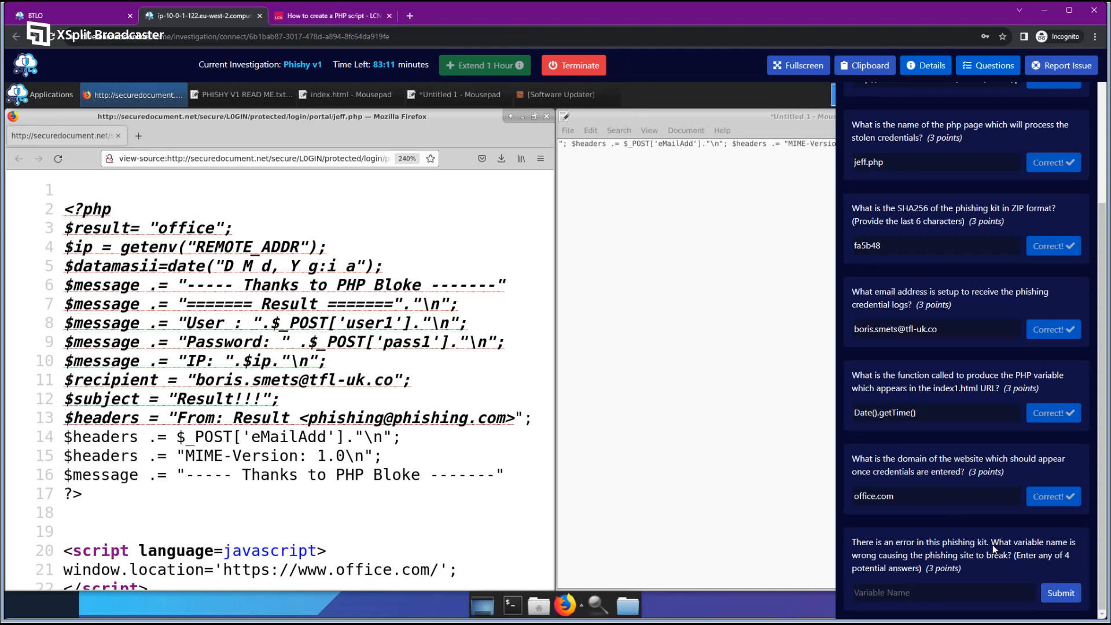
{"action": "left_click_drag", "start_coordinate": [992, 546], "coordinate": [877, 558]}
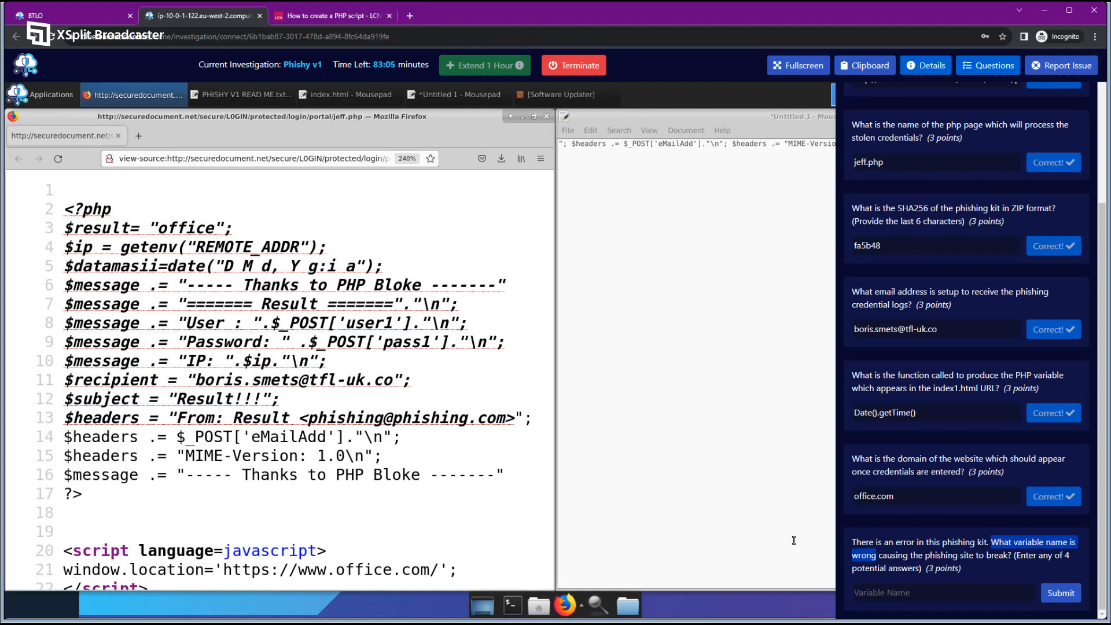
Inspect the $result variable and its office value on line 3 of jeff.php.
{"action": "left_click_drag", "start_coordinate": [64, 228], "coordinate": [101, 229]}
{"action": "left_click", "coordinate": [75, 235]}
{"action": "left_click", "coordinate": [104, 232]}
{"action": "double_click", "coordinate": [104, 229]}
{"action": "left_click", "coordinate": [121, 241]}
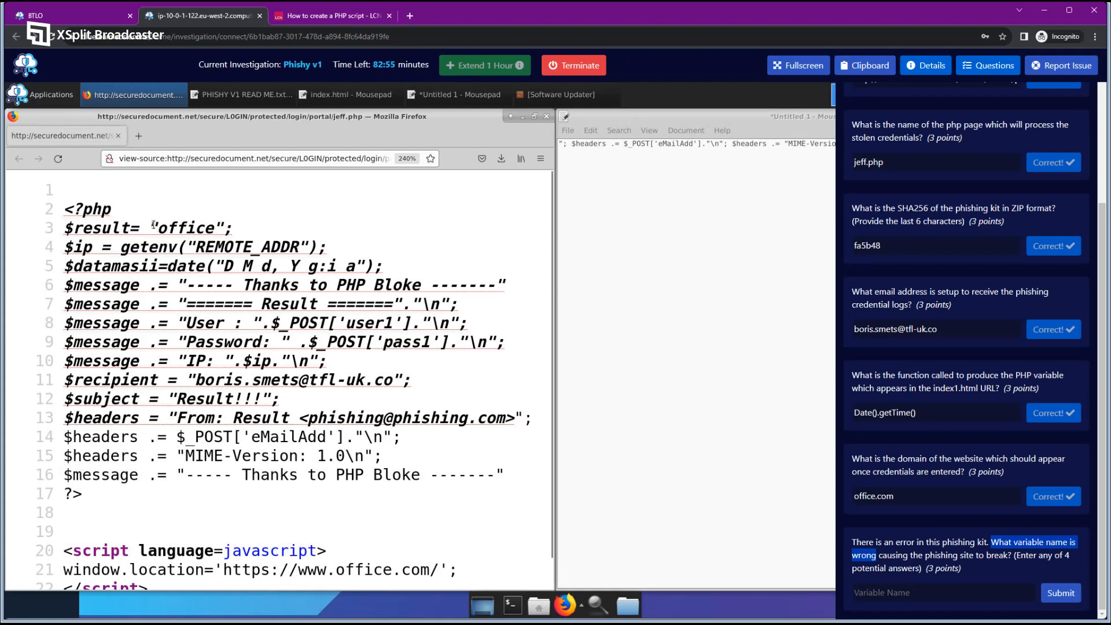
{"action": "left_click_drag", "start_coordinate": [160, 226], "coordinate": [226, 230]}
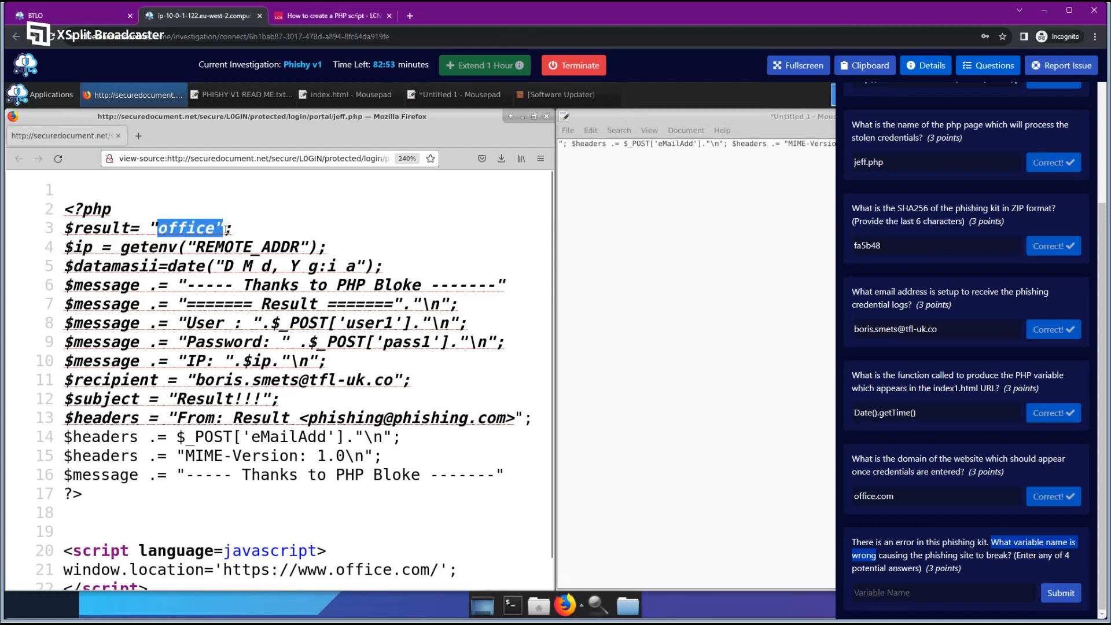
{"action": "left_click", "coordinate": [206, 251]}
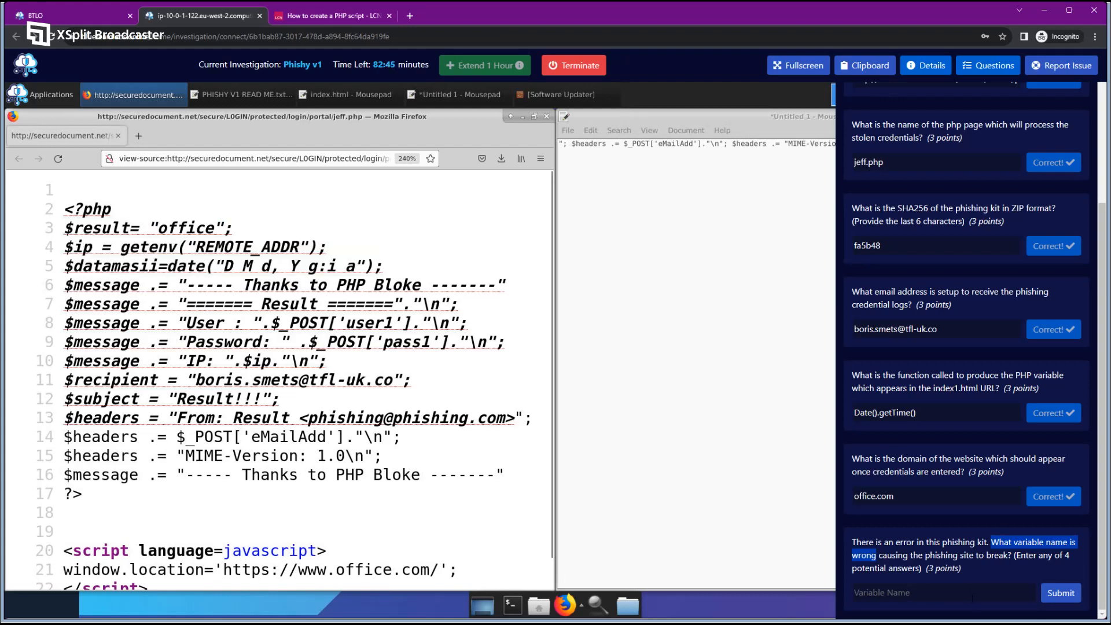
{"action": "left_click", "coordinate": [1014, 545]}
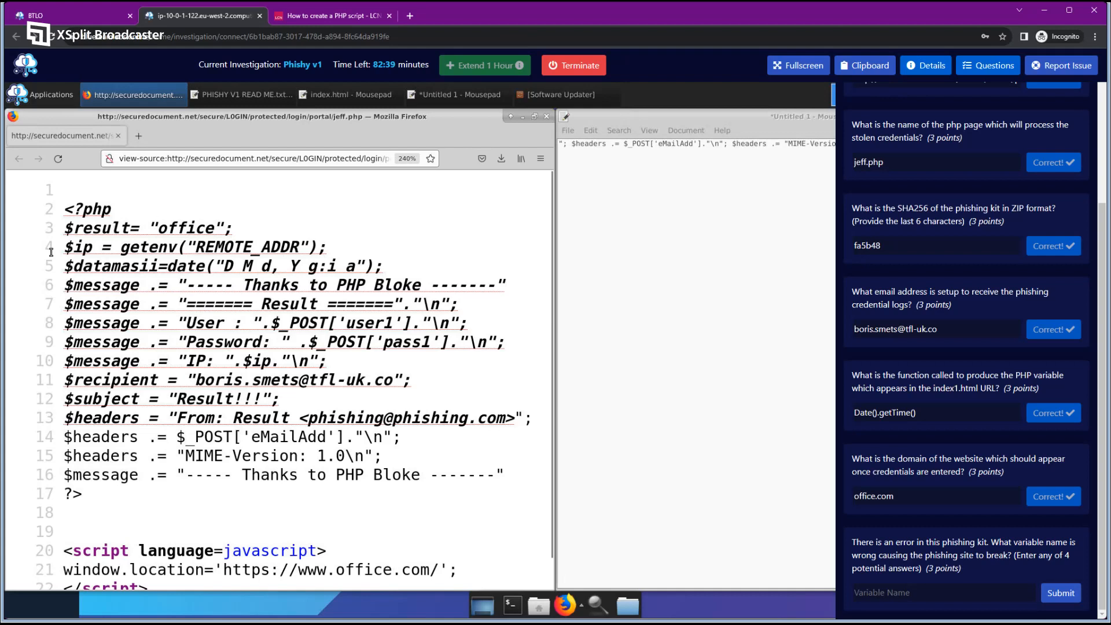
{"action": "left_click_drag", "start_coordinate": [72, 228], "coordinate": [215, 230]}
{"action": "left_click", "coordinate": [181, 229]}
{"action": "left_click", "coordinate": [216, 237]}
{"action": "left_click_drag", "start_coordinate": [73, 227], "coordinate": [211, 229]}
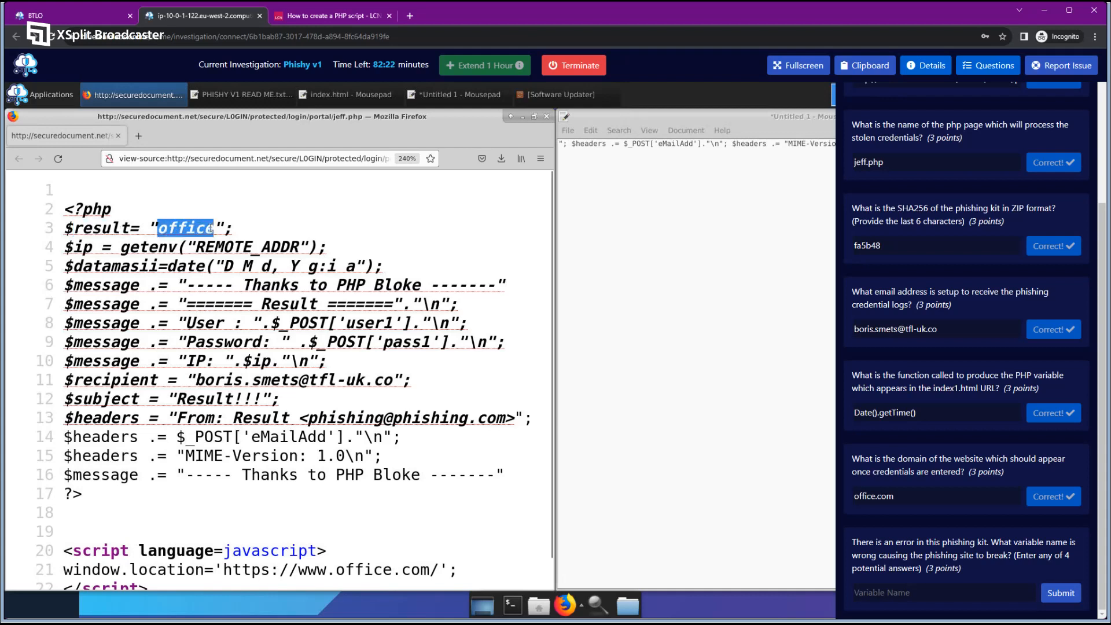
{"action": "left_click", "coordinate": [380, 403]}
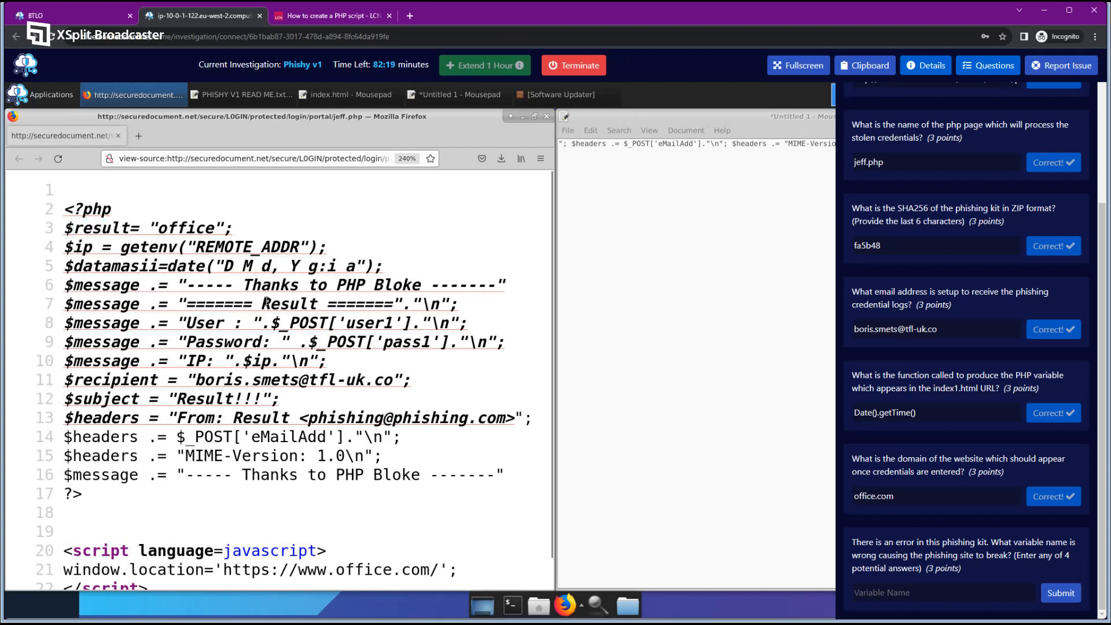
Inspect the Result text on line 7 and the From header on line 13.
{"action": "left_click_drag", "start_coordinate": [263, 303], "coordinate": [317, 303]}
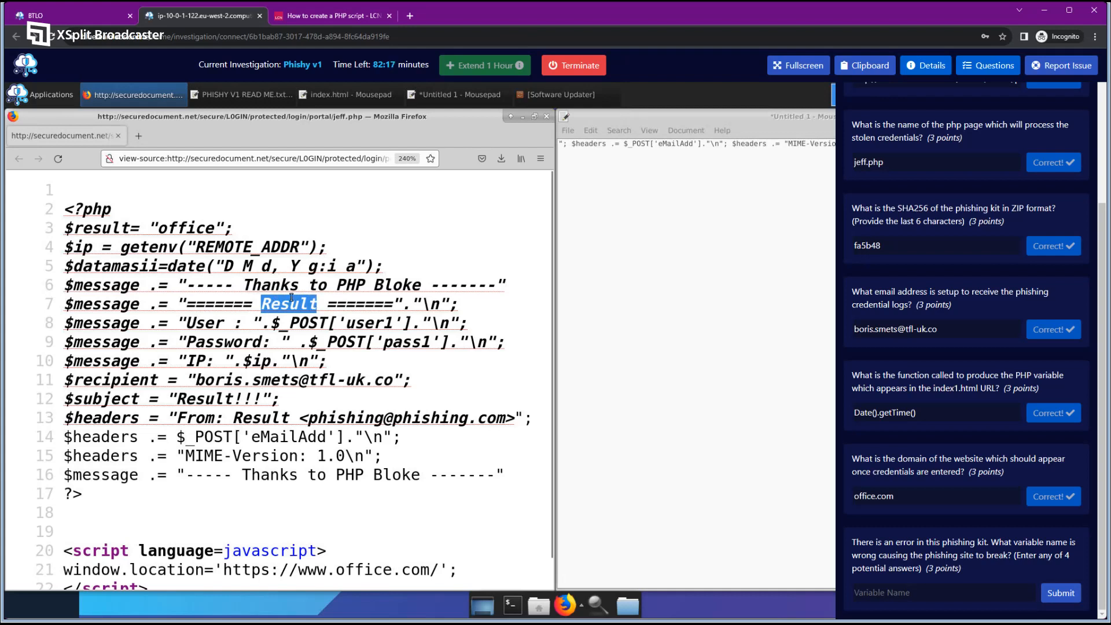
{"action": "left_click_drag", "start_coordinate": [179, 399], "coordinate": [292, 418]}
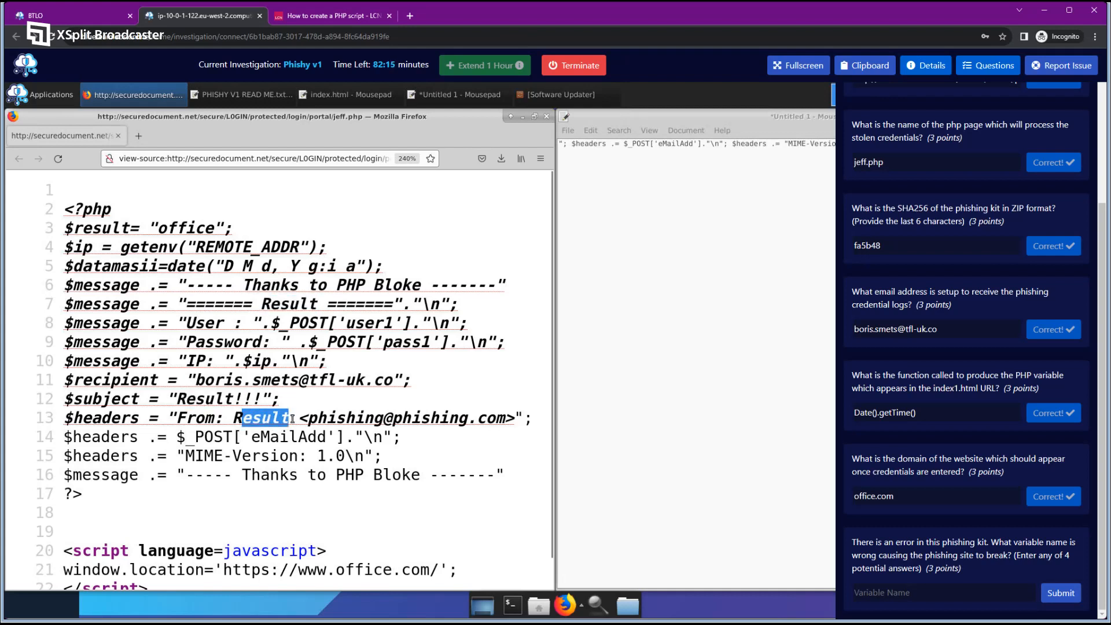
{"action": "left_click", "coordinate": [292, 418]}
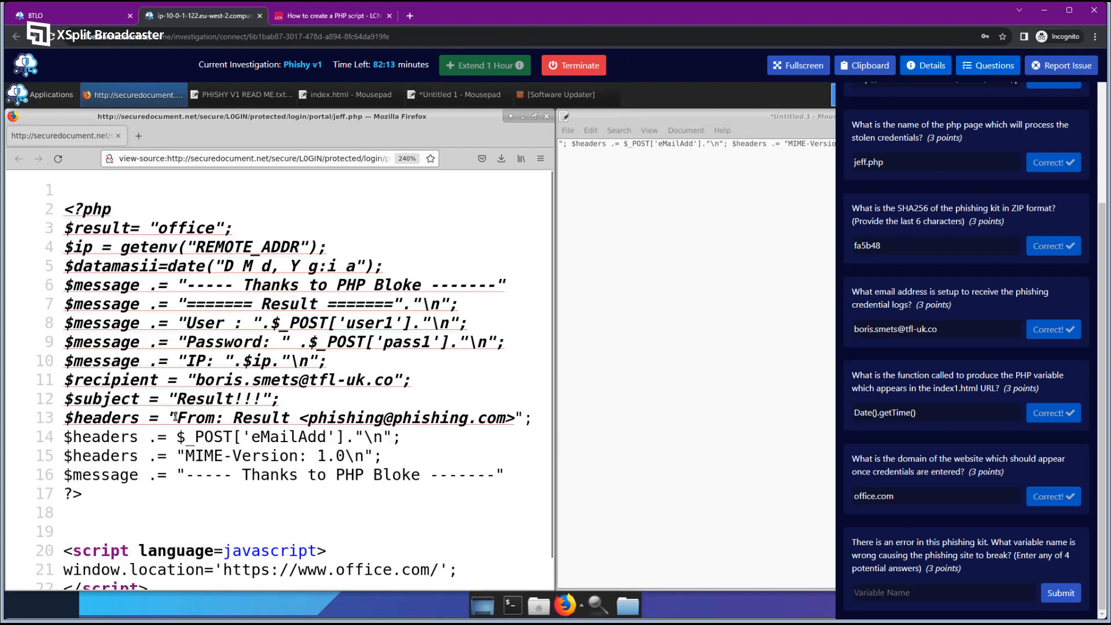
{"action": "left_click_drag", "start_coordinate": [175, 417], "coordinate": [523, 416]}
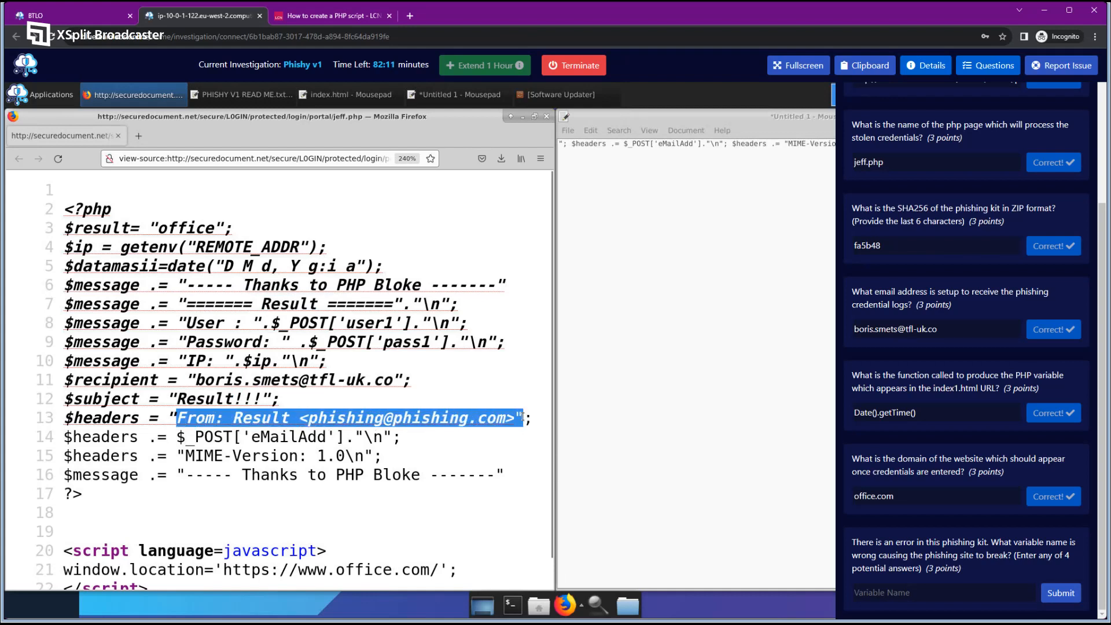
{"action": "left_click", "coordinate": [424, 417]}
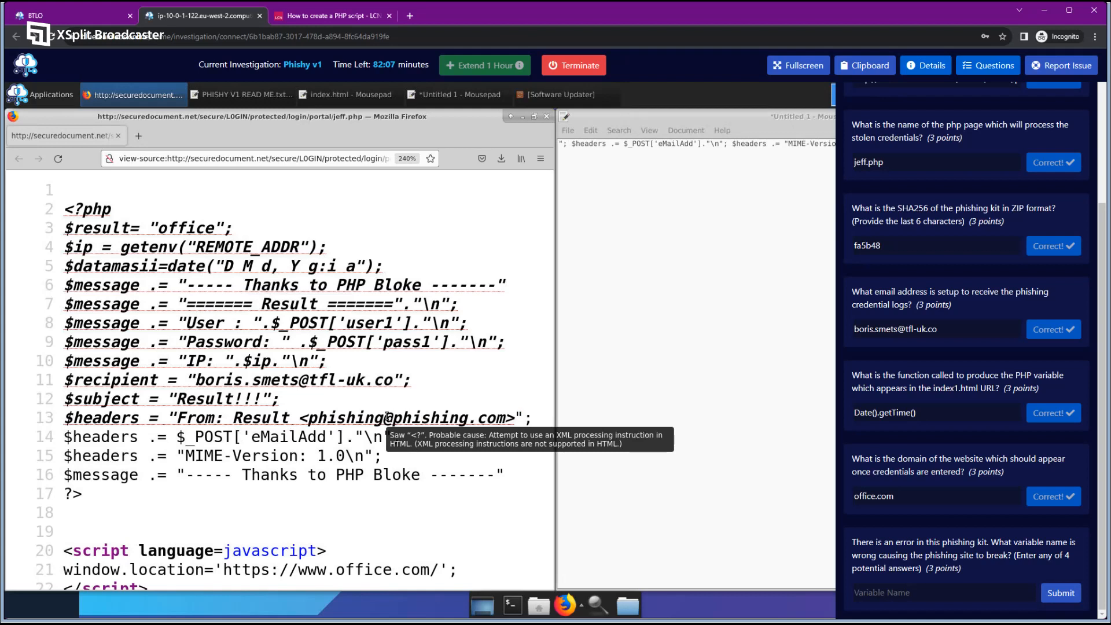
{"action": "double_click", "coordinate": [249, 419]}
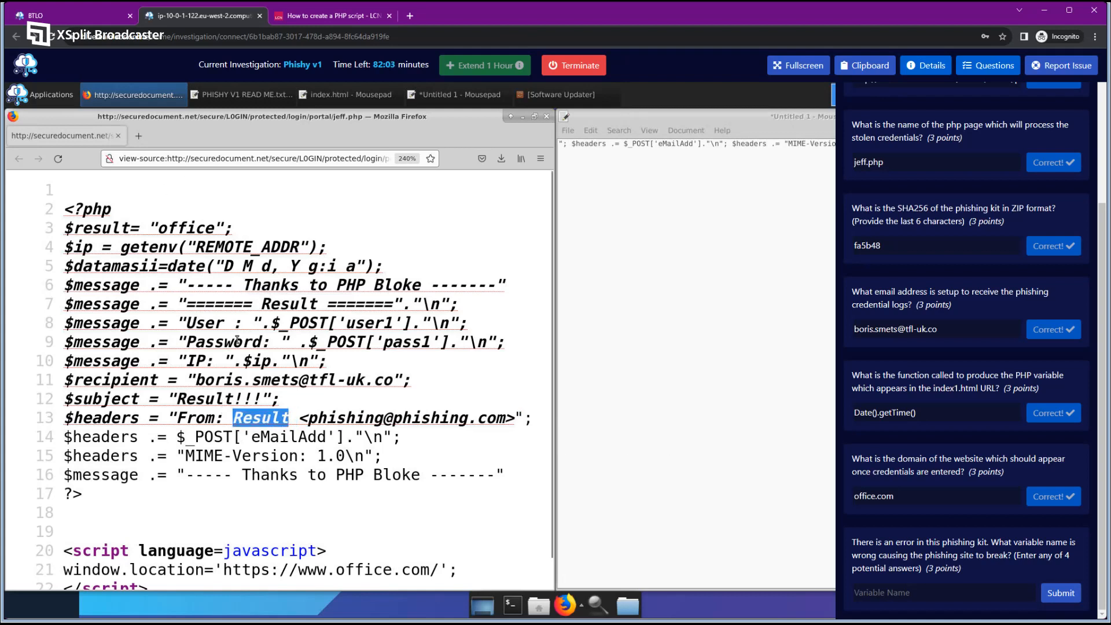
{"action": "left_click", "coordinate": [311, 401]}
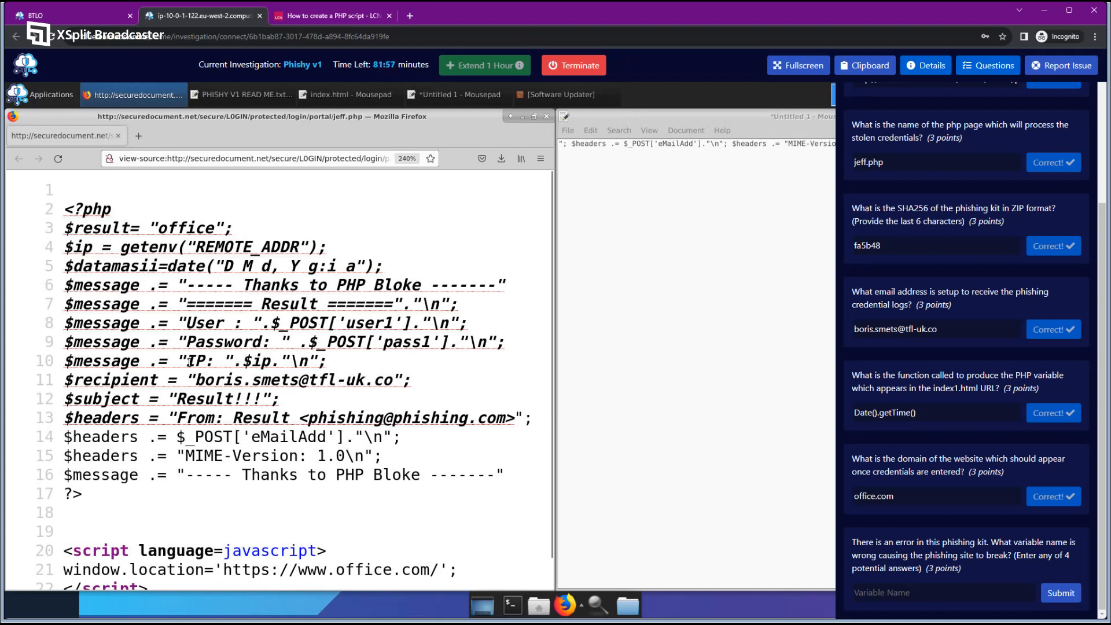
Inspect the IP: label and $ip. variable on line 10, then line 13.
{"action": "left_click_drag", "start_coordinate": [179, 360], "coordinate": [231, 361]}
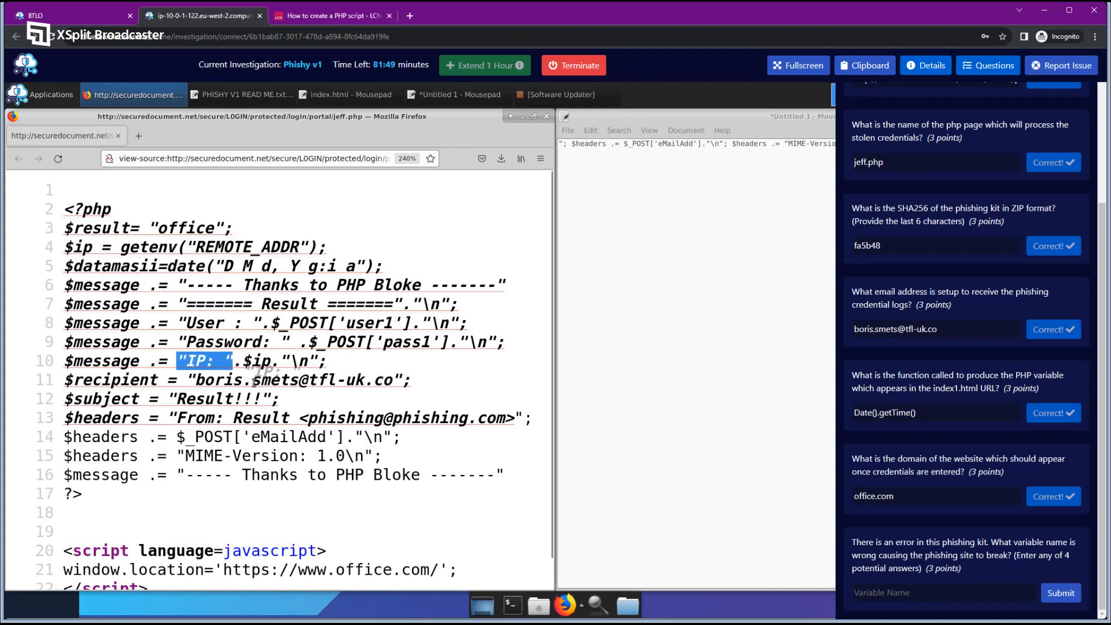
{"action": "left_click_drag", "start_coordinate": [233, 361], "coordinate": [277, 362]}
{"action": "left_click", "coordinate": [279, 364]}
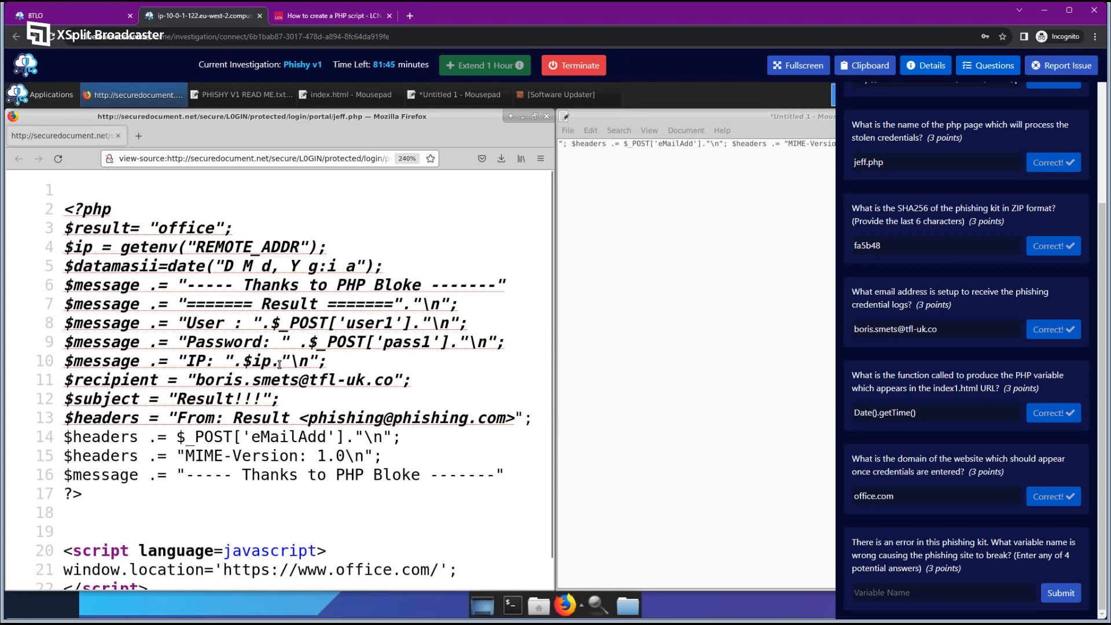
{"action": "left_click_drag", "start_coordinate": [247, 362], "coordinate": [277, 360]}
{"action": "left_click", "coordinate": [286, 408]}
{"action": "left_click_drag", "start_coordinate": [216, 419], "coordinate": [390, 425]}
{"action": "left_click", "coordinate": [289, 433]}
{"action": "left_click_drag", "start_coordinate": [82, 229], "coordinate": [129, 229]}
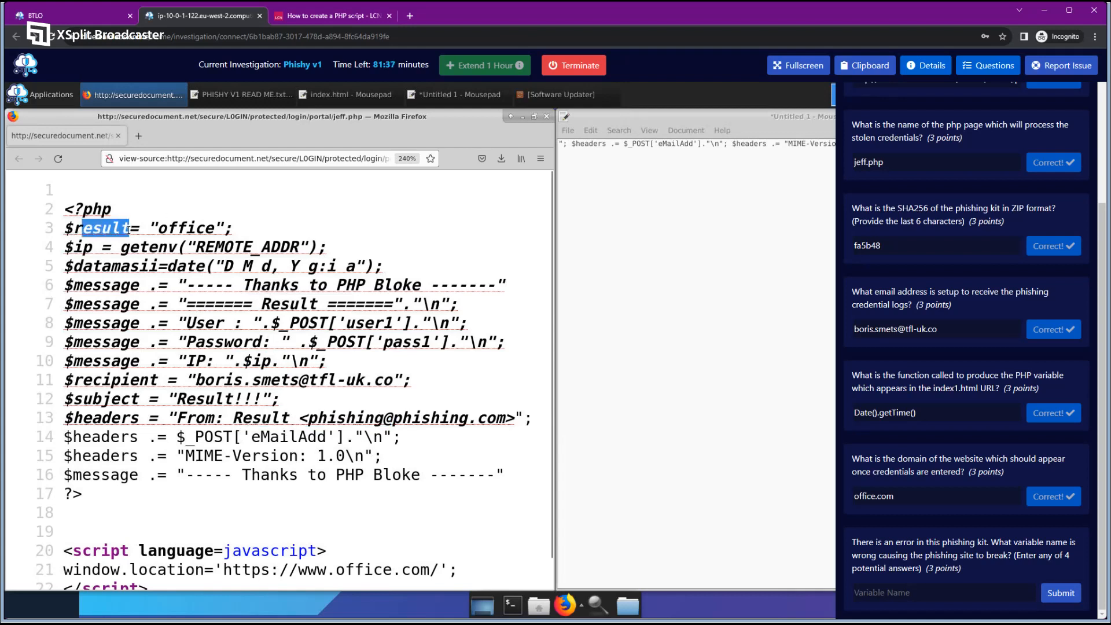
{"action": "left_click", "coordinate": [230, 284]}
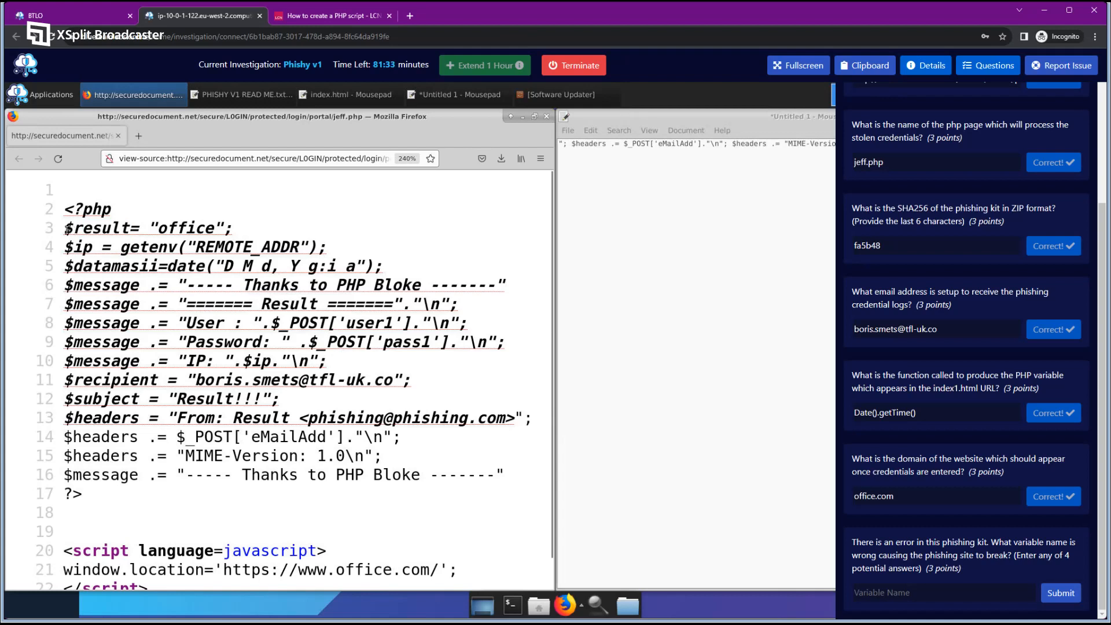
{"action": "left_click_drag", "start_coordinate": [67, 229], "coordinate": [245, 234]}
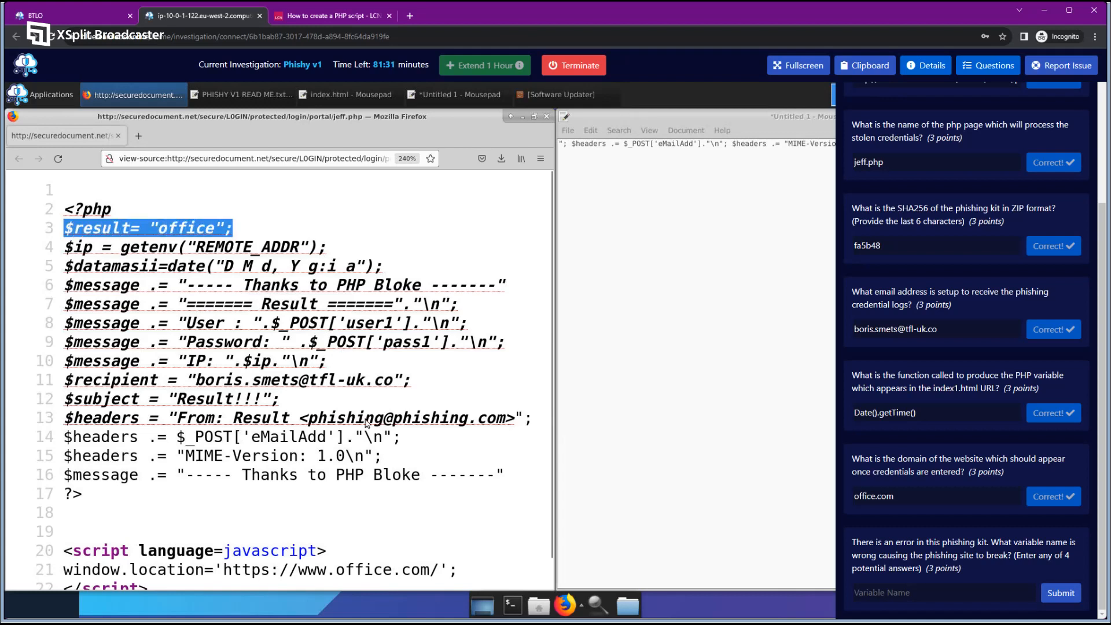
{"action": "left_click", "coordinate": [116, 232]}
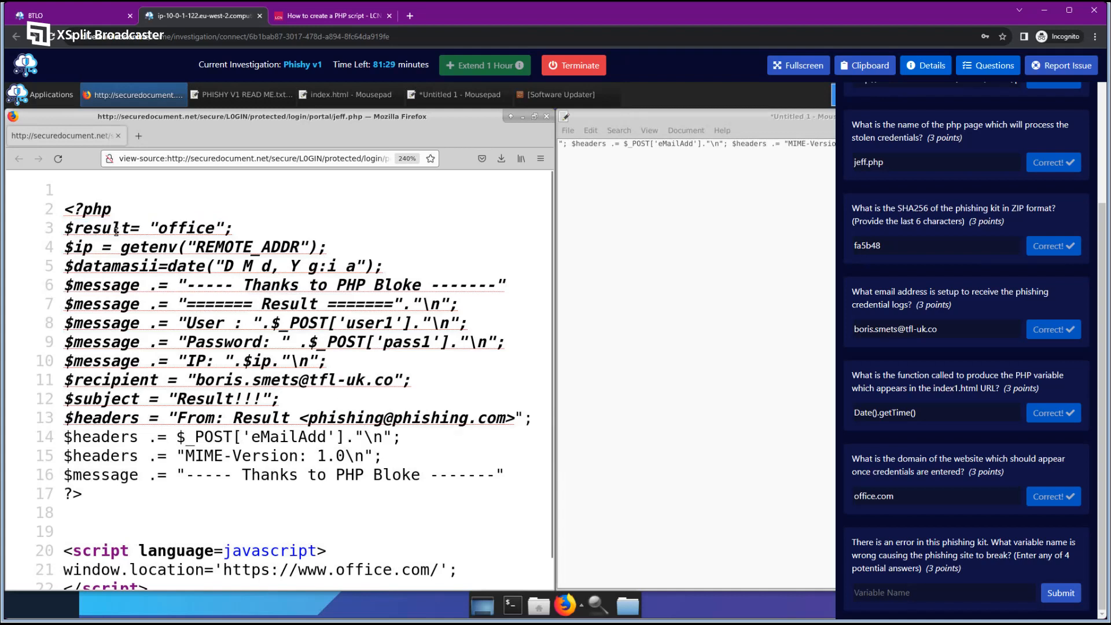
{"action": "left_click_drag", "start_coordinate": [66, 247], "coordinate": [95, 245]}
{"action": "left_click", "coordinate": [107, 248]}
{"action": "left_click_drag", "start_coordinate": [126, 247], "coordinate": [315, 247]}
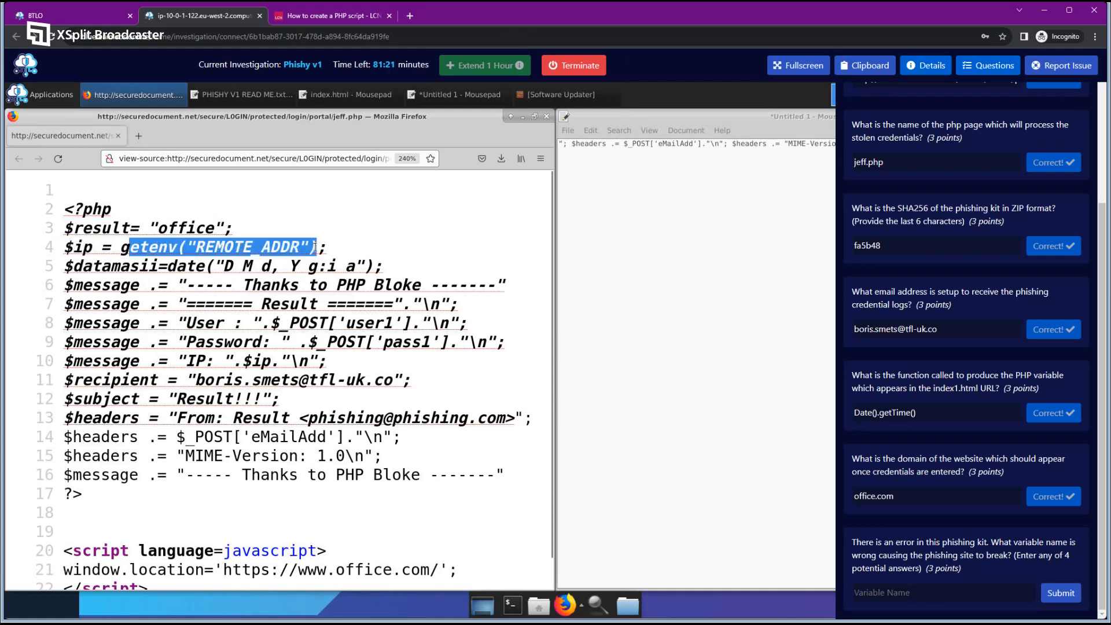
{"action": "left_click", "coordinate": [161, 249]}
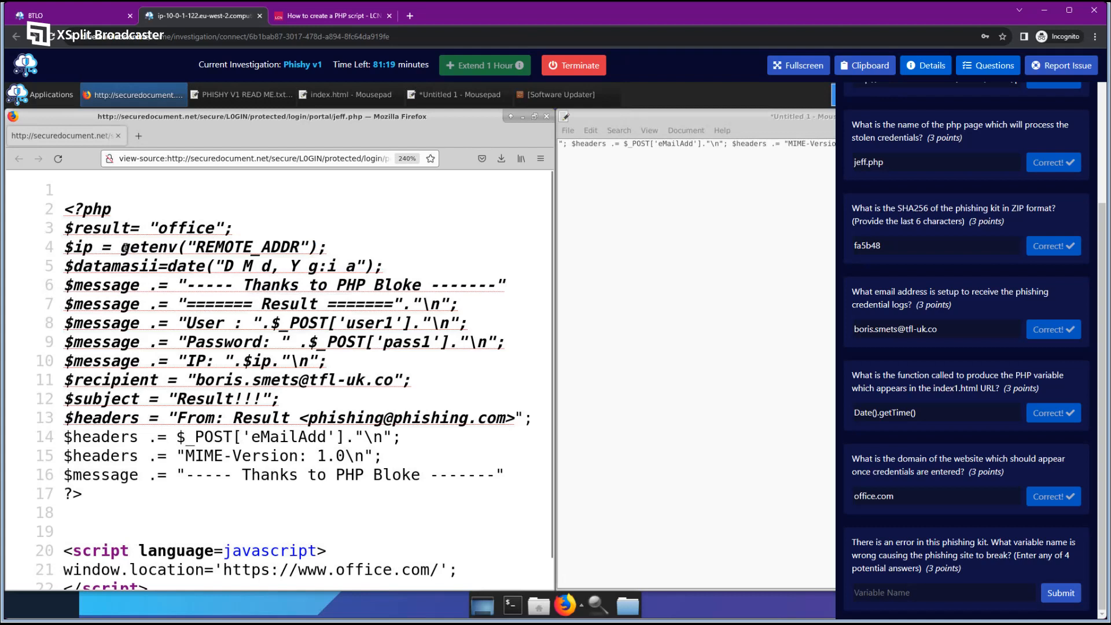
{"action": "left_click_drag", "start_coordinate": [125, 248], "coordinate": [335, 247]}
{"action": "left_click", "coordinate": [170, 262]}
{"action": "left_click", "coordinate": [103, 252]}
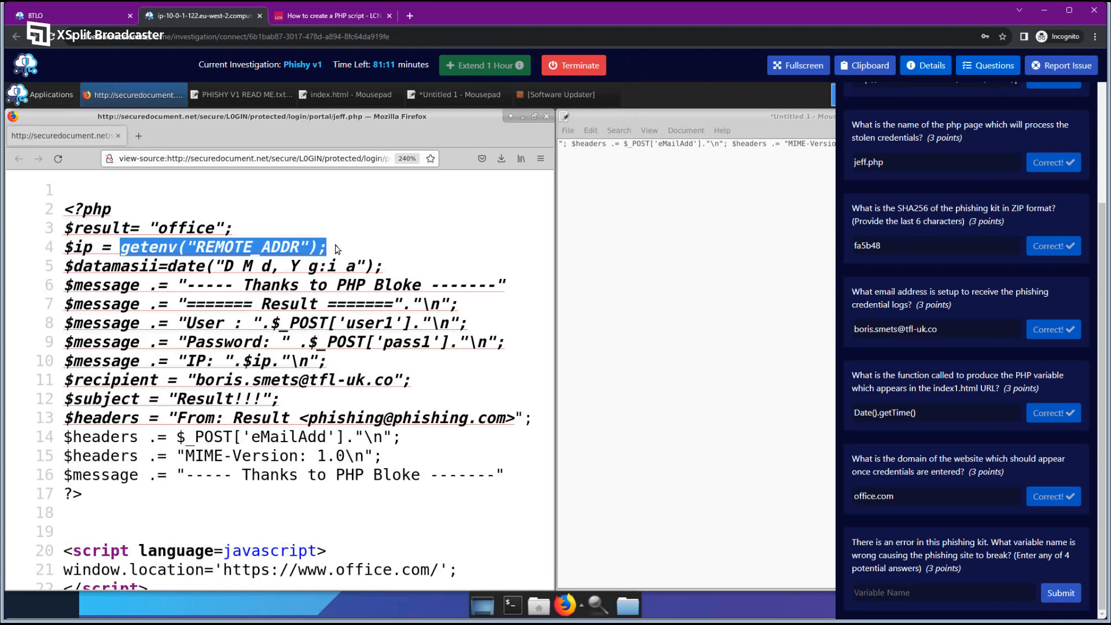
{"action": "left_click_drag", "start_coordinate": [76, 258], "coordinate": [159, 265]}
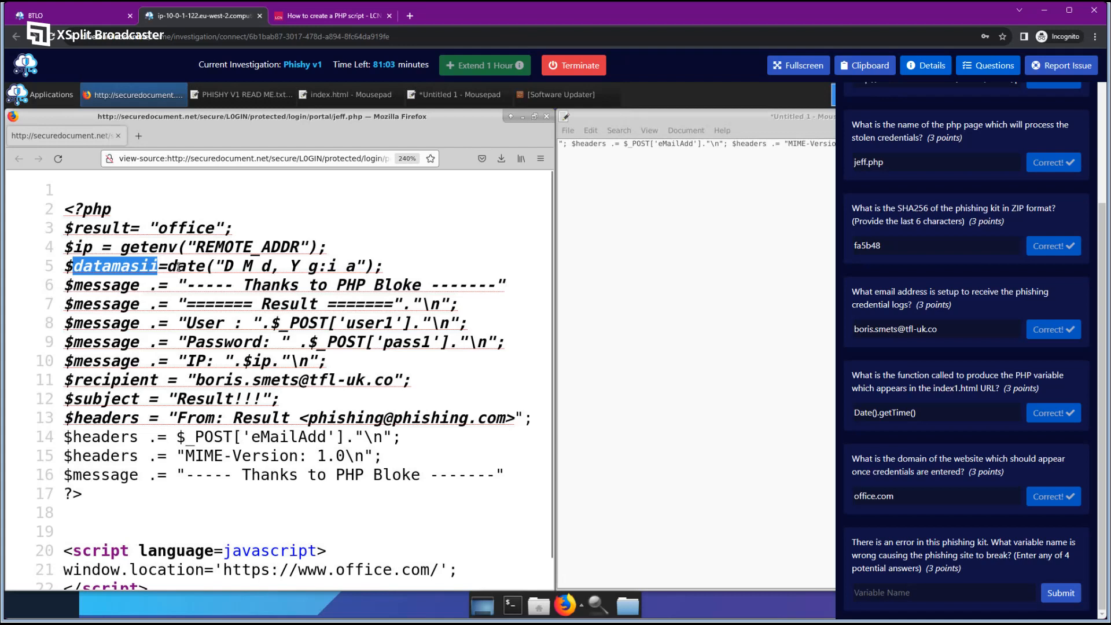
{"action": "left_click", "coordinate": [157, 276]}
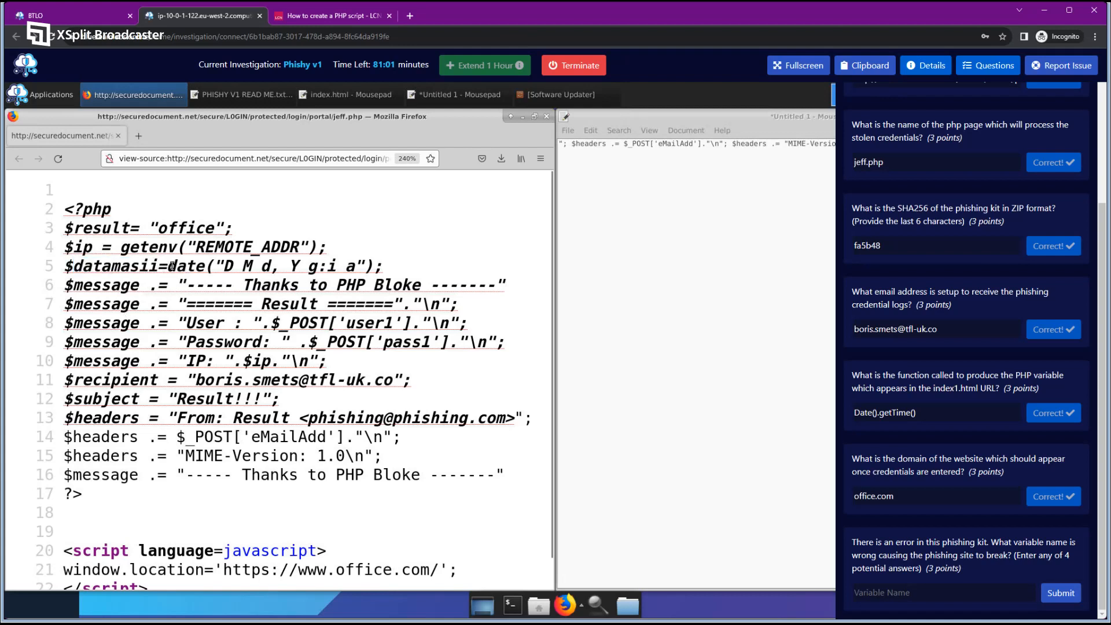
{"action": "left_click_drag", "start_coordinate": [169, 266], "coordinate": [365, 267]}
{"action": "left_click", "coordinate": [233, 270]}
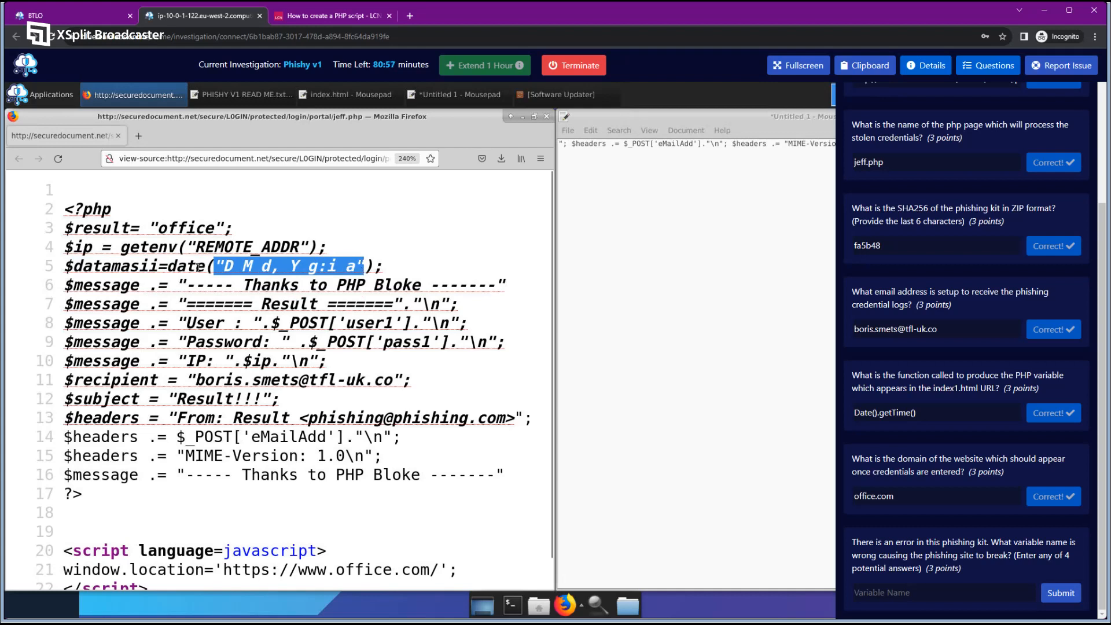
{"action": "left_click", "coordinate": [261, 272]}
{"action": "left_click_drag", "start_coordinate": [223, 266], "coordinate": [358, 269]}
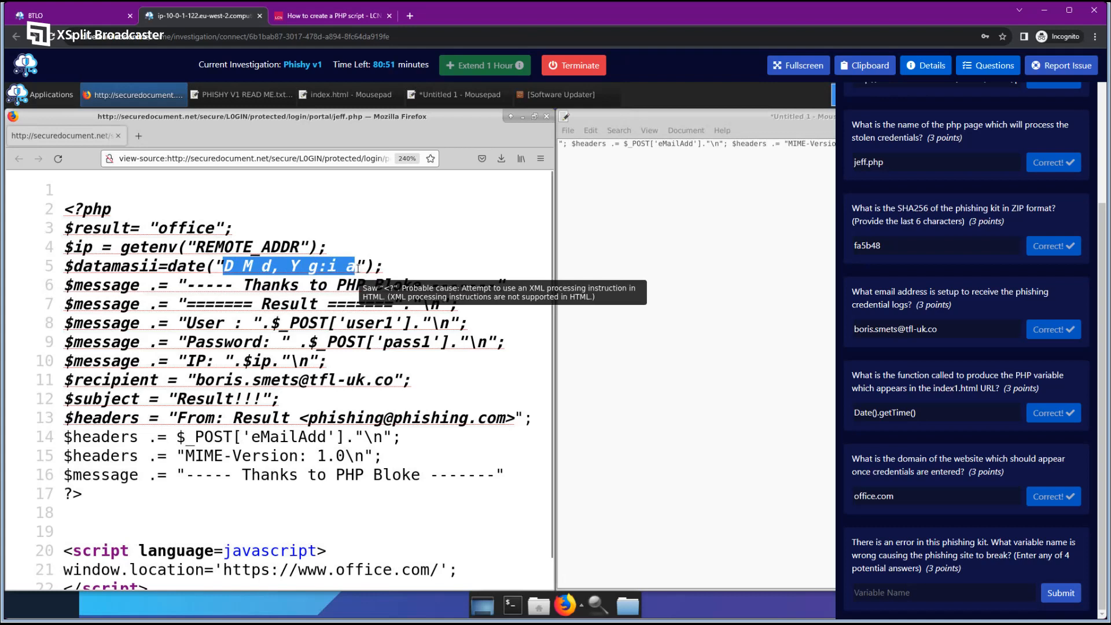
{"action": "left_click", "coordinate": [245, 271]}
{"action": "left_click_drag", "start_coordinate": [226, 266], "coordinate": [52, 269]}
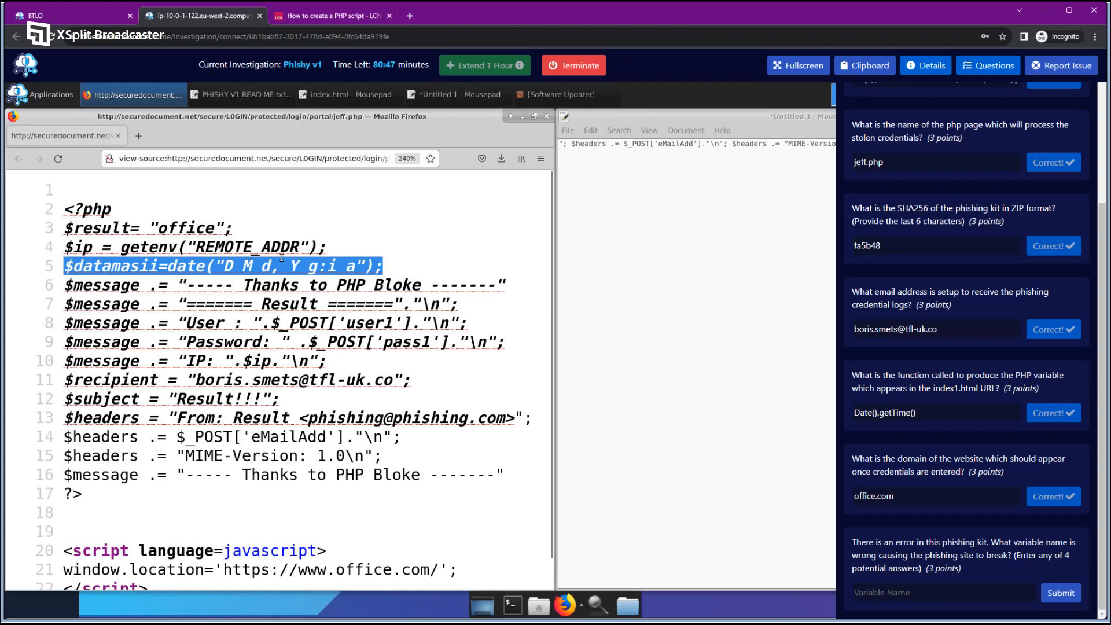
{"action": "left_click", "coordinate": [195, 322]}
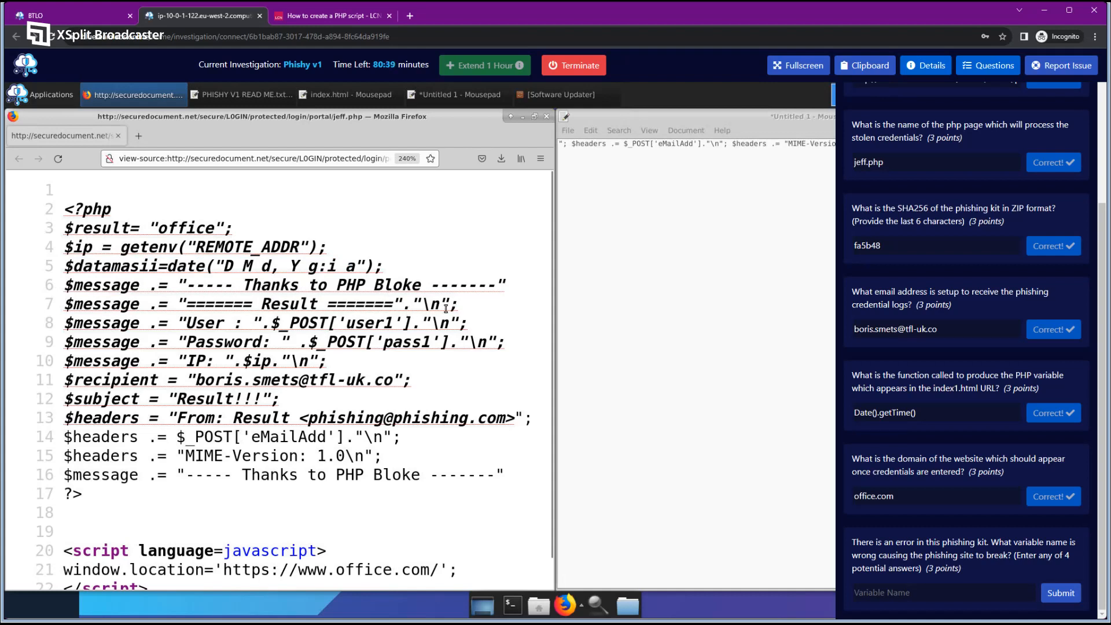
{"action": "left_click_drag", "start_coordinate": [178, 285], "coordinate": [506, 286]}
{"action": "left_click_drag", "start_coordinate": [412, 302], "coordinate": [451, 302]}
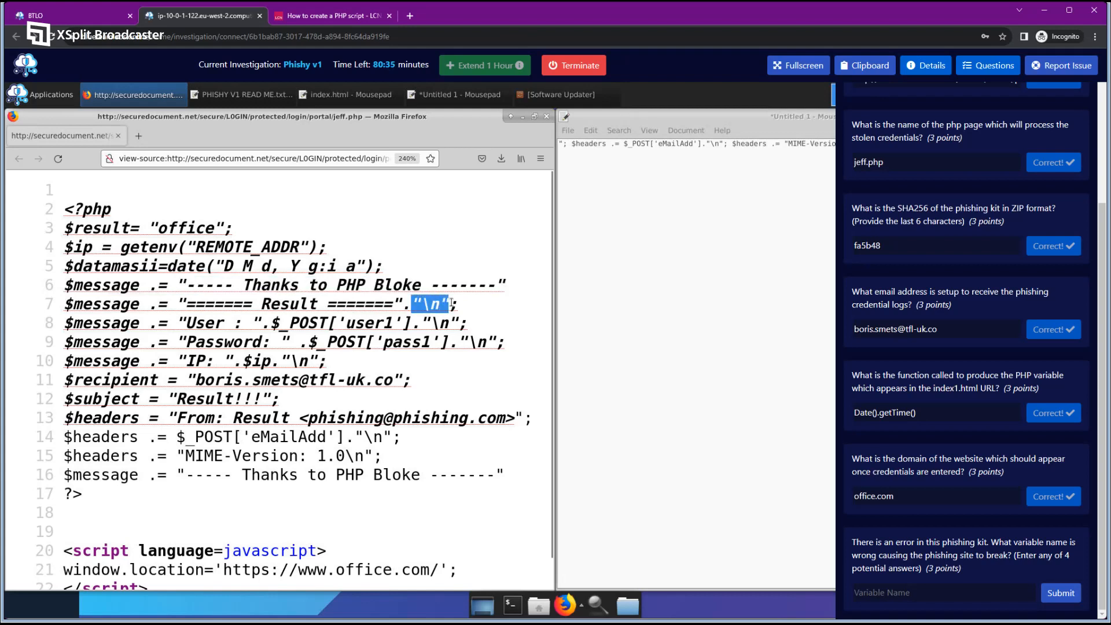
{"action": "left_click", "coordinate": [409, 284]}
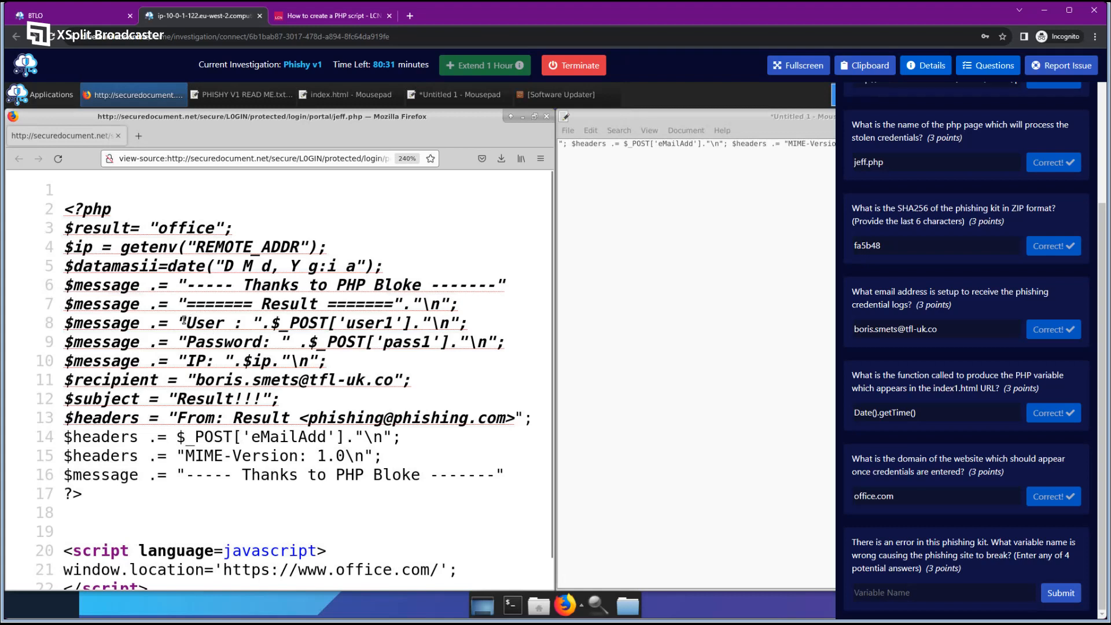
{"action": "left_click_drag", "start_coordinate": [187, 322], "coordinate": [420, 324]}
{"action": "left_click", "coordinate": [325, 342]}
{"action": "left_click_drag", "start_coordinate": [299, 342], "coordinate": [446, 343]}
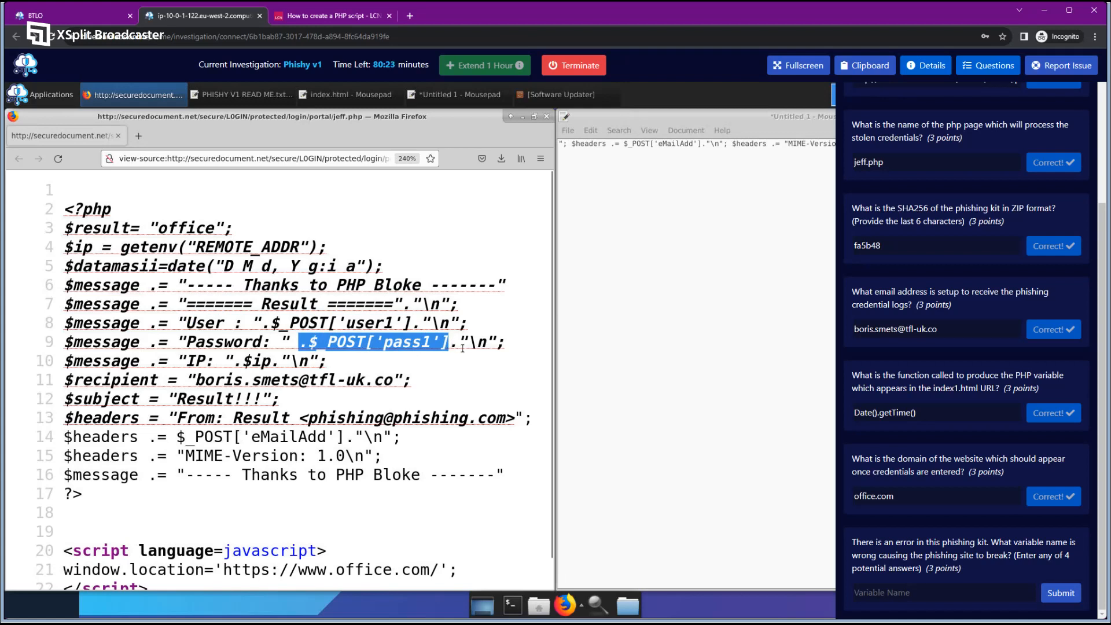
{"action": "left_click", "coordinate": [462, 348]}
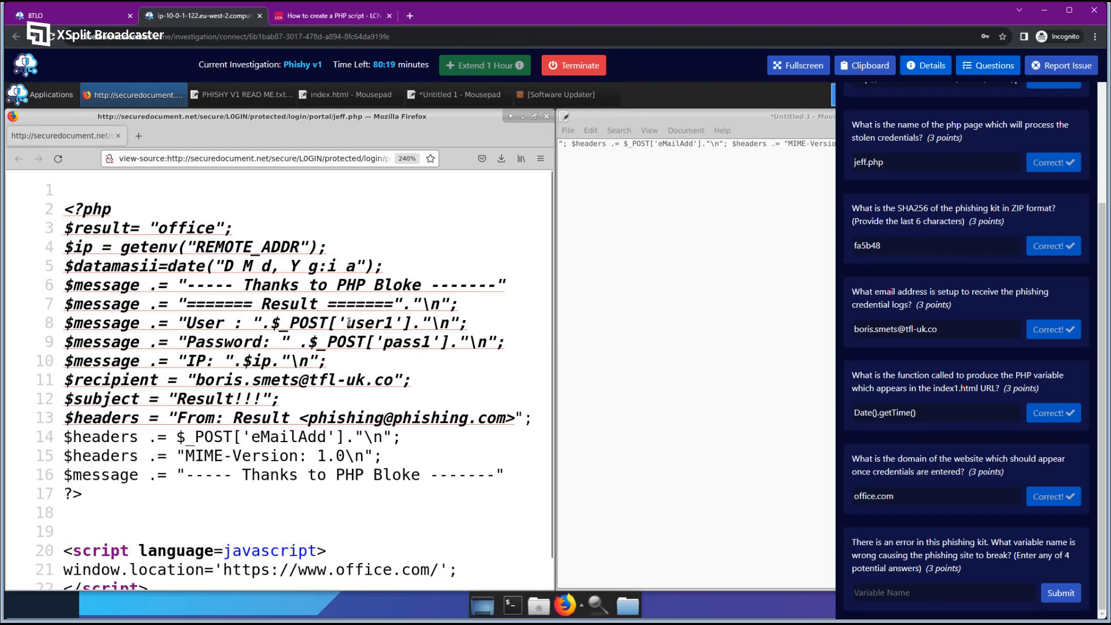
{"action": "left_click_drag", "start_coordinate": [346, 323], "coordinate": [392, 323]}
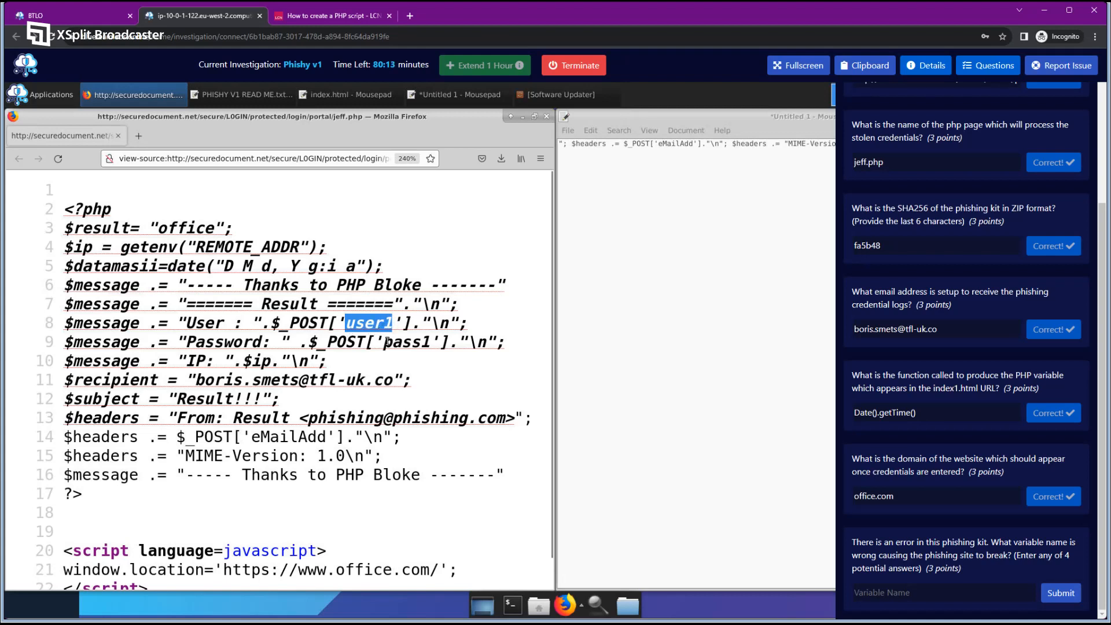
{"action": "double_click", "coordinate": [387, 342]}
{"action": "left_click", "coordinate": [391, 324]}
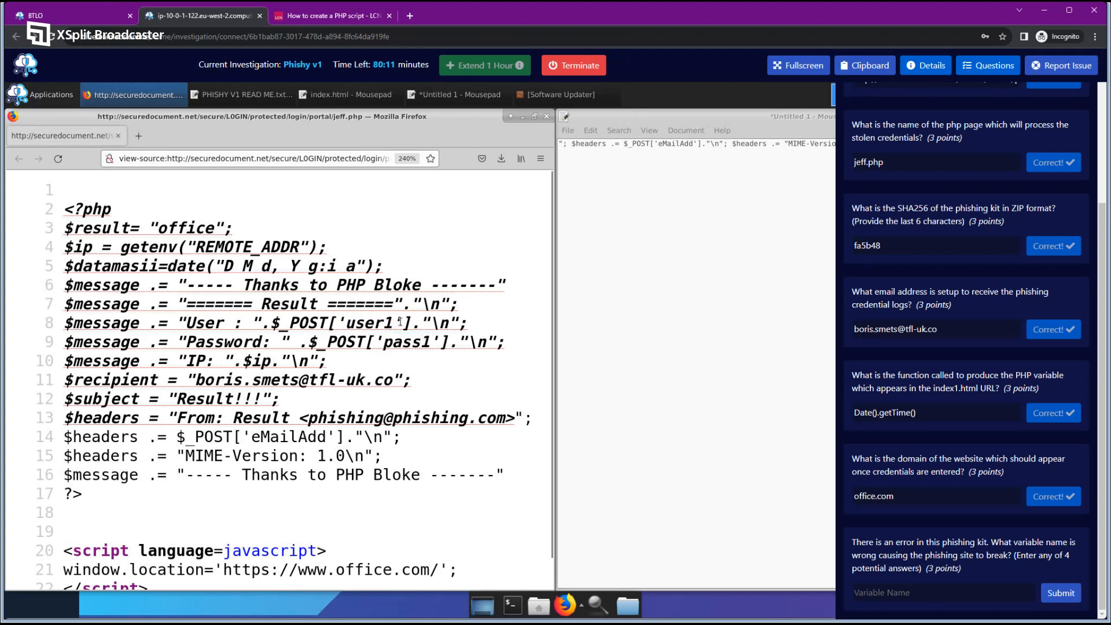
{"action": "left_click_drag", "start_coordinate": [399, 322], "coordinate": [347, 321]}
{"action": "left_click", "coordinate": [367, 333]}
{"action": "left_click_drag", "start_coordinate": [345, 322], "coordinate": [431, 342]}
{"action": "left_click", "coordinate": [364, 348]}
{"action": "left_click_drag", "start_coordinate": [236, 360], "coordinate": [283, 359]}
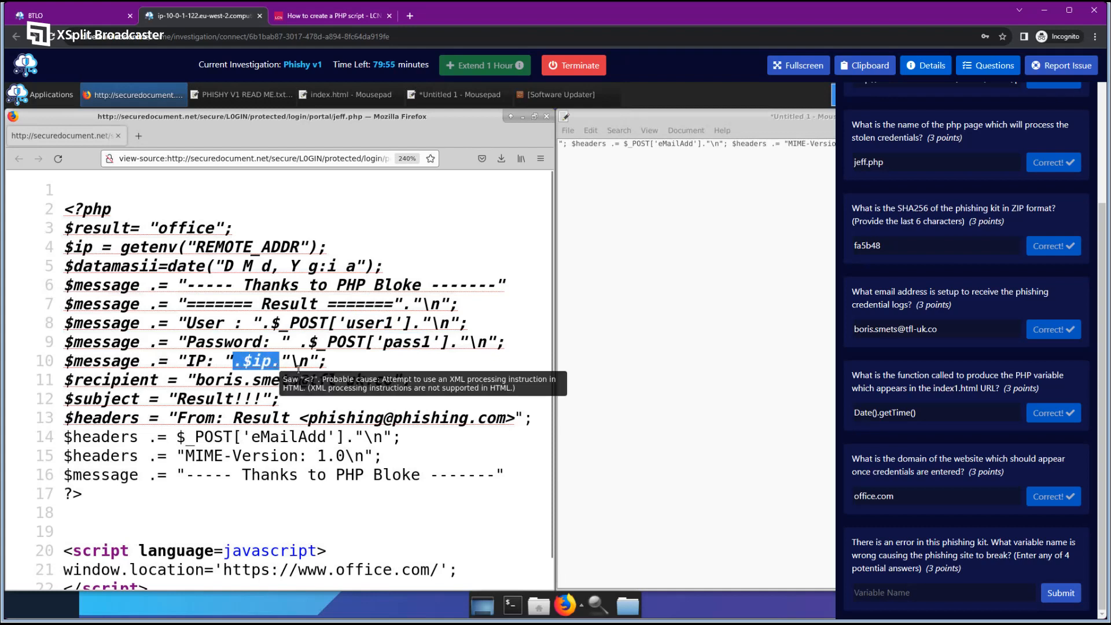
{"action": "left_click", "coordinate": [326, 387]}
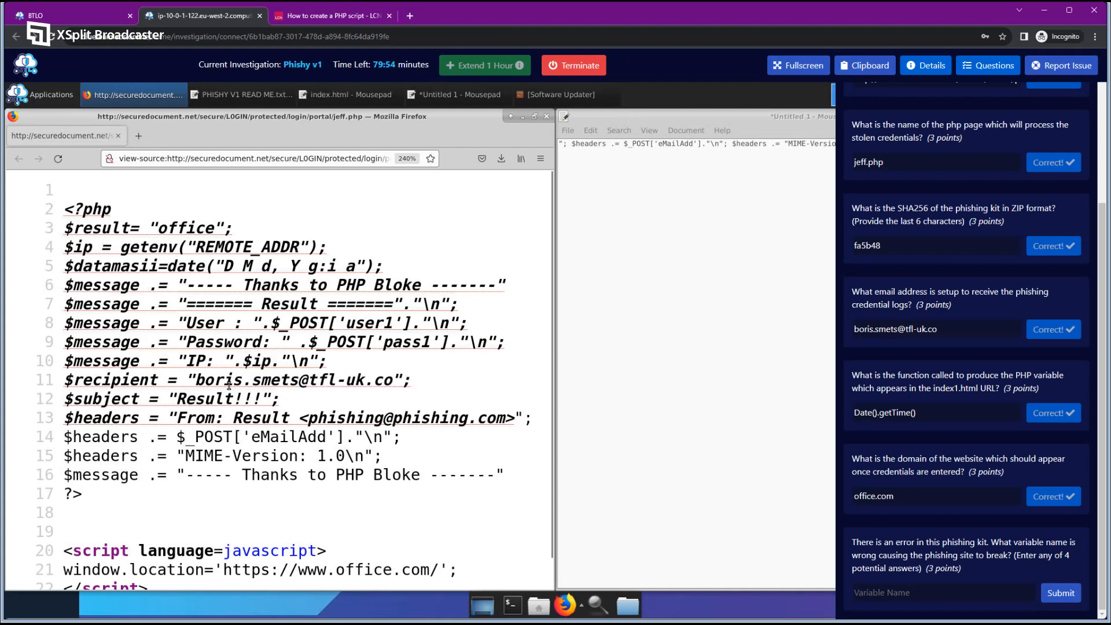
{"action": "left_click_drag", "start_coordinate": [196, 379], "coordinate": [393, 380]}
{"action": "left_click", "coordinate": [202, 399]}
{"action": "left_click_drag", "start_coordinate": [178, 399], "coordinate": [279, 399]}
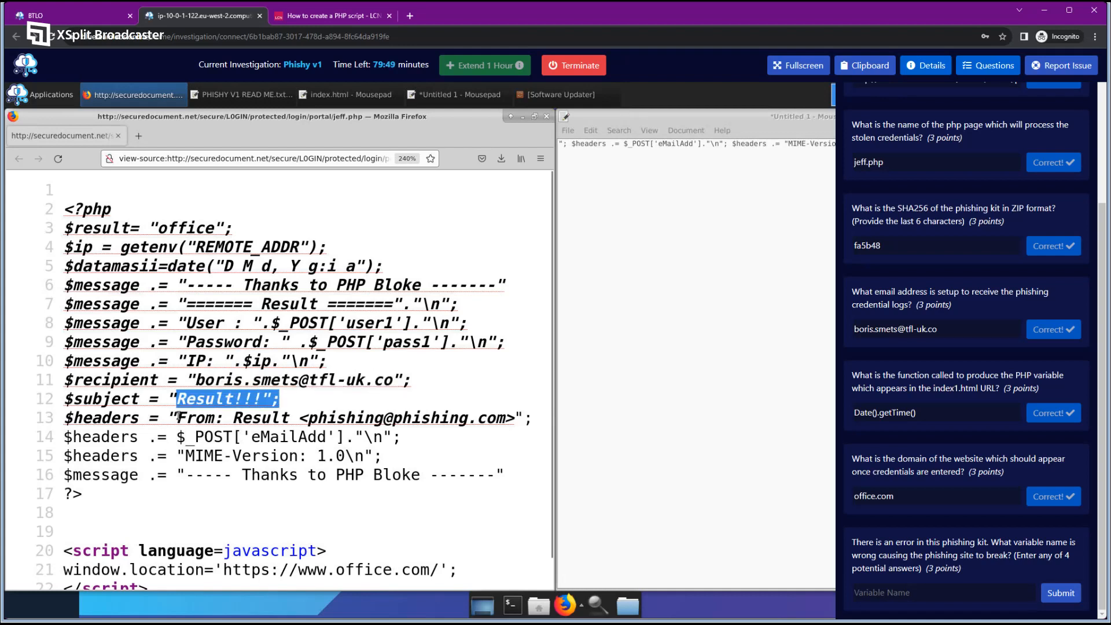
{"action": "left_click_drag", "start_coordinate": [179, 417], "coordinate": [526, 418]}
{"action": "left_click", "coordinate": [395, 439]}
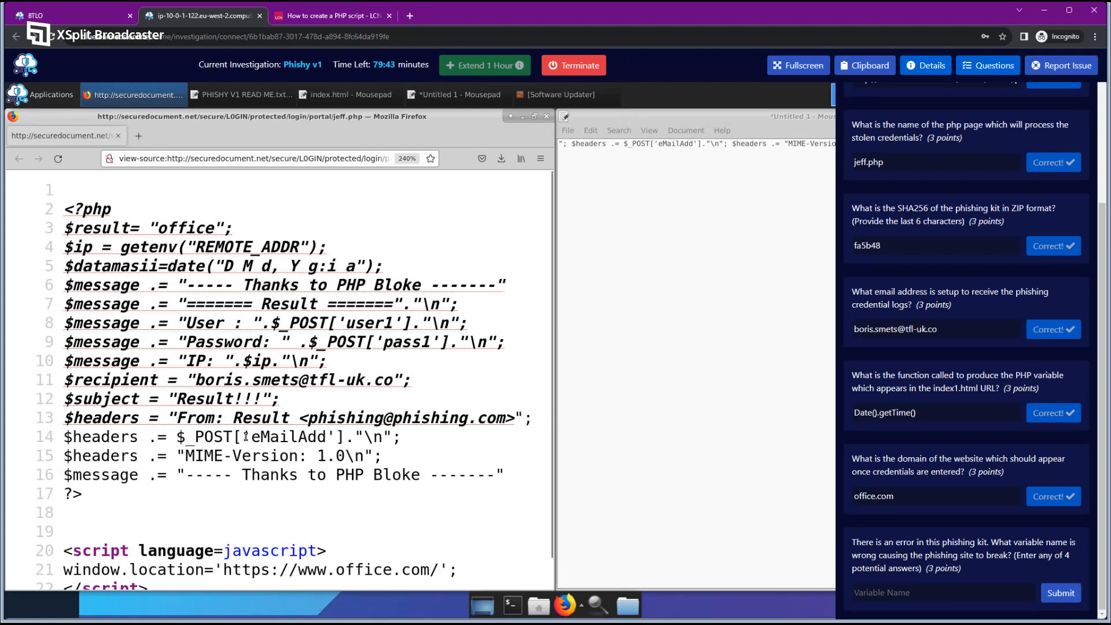
{"action": "left_click_drag", "start_coordinate": [251, 438], "coordinate": [325, 437]}
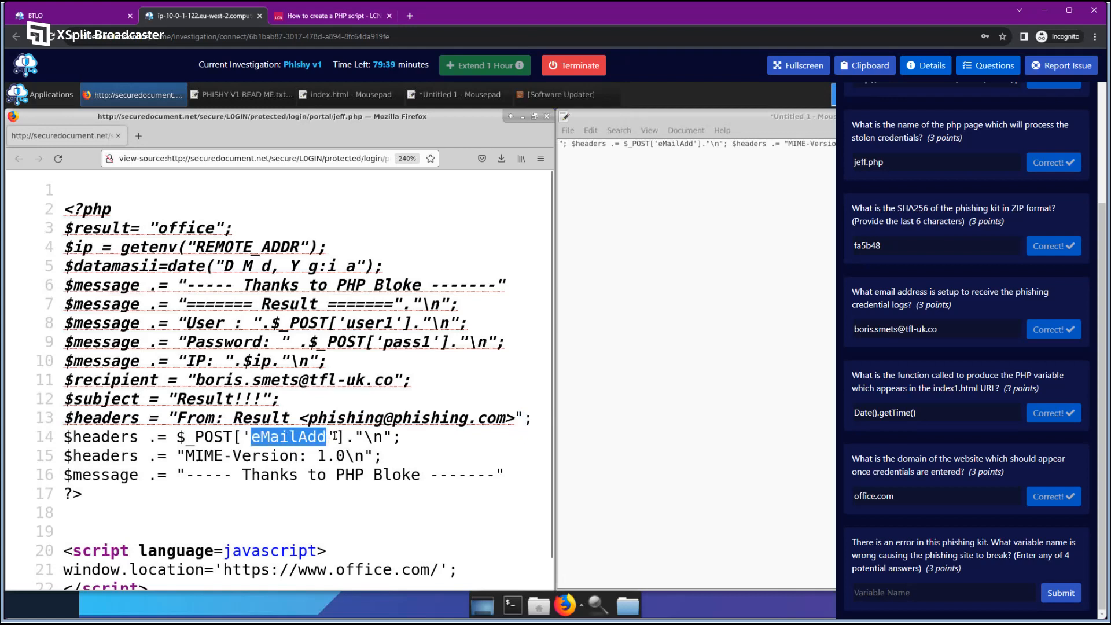
{"action": "left_click_drag", "start_coordinate": [335, 436], "coordinate": [328, 436]}
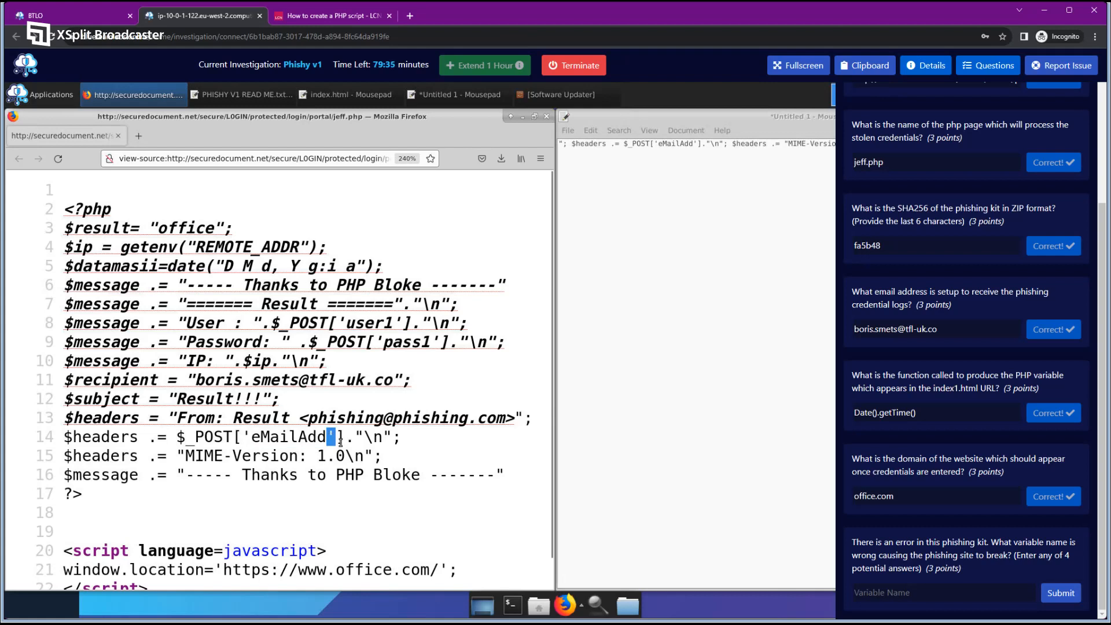
{"action": "left_click", "coordinate": [293, 438]}
{"action": "left_click_drag", "start_coordinate": [255, 436], "coordinate": [331, 438]}
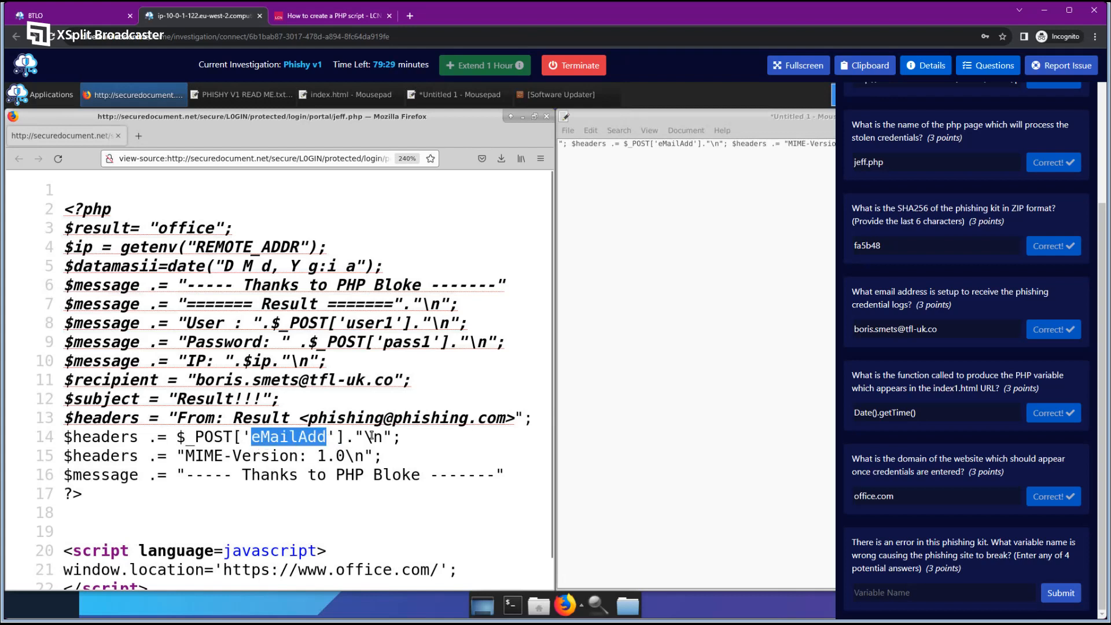
{"action": "left_click_drag", "start_coordinate": [175, 456], "coordinate": [406, 457]}
{"action": "left_click", "coordinate": [275, 470]}
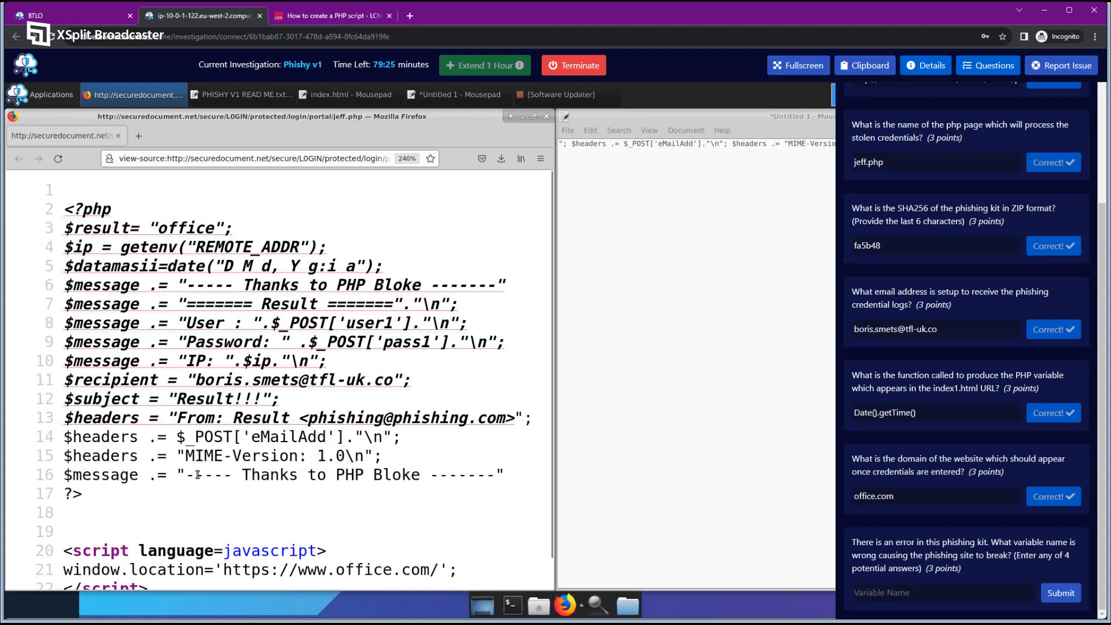
{"action": "scroll", "coordinate": [248, 457], "scroll_direction": "down", "scroll_amount": 1}
{"action": "scroll", "coordinate": [273, 370], "scroll_direction": "up", "scroll_amount": 1}
{"action": "left_click_drag", "start_coordinate": [991, 542], "coordinate": [873, 556]}
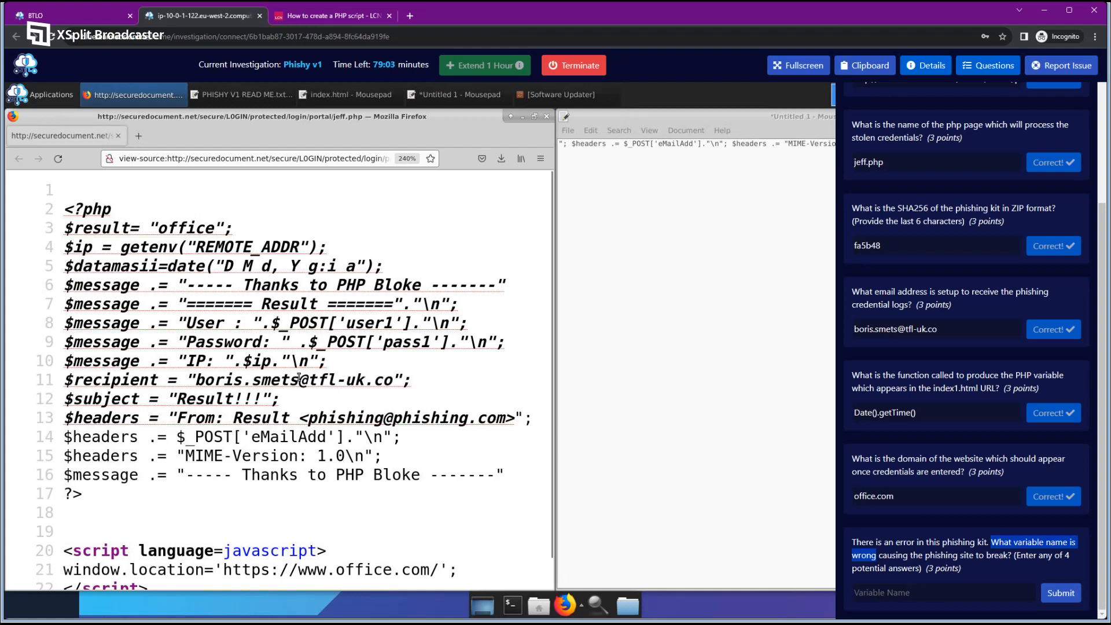
{"action": "left_click_drag", "start_coordinate": [78, 247], "coordinate": [93, 247]}
{"action": "left_click", "coordinate": [110, 246]}
{"action": "left_click_drag", "start_coordinate": [243, 361], "coordinate": [272, 368]}
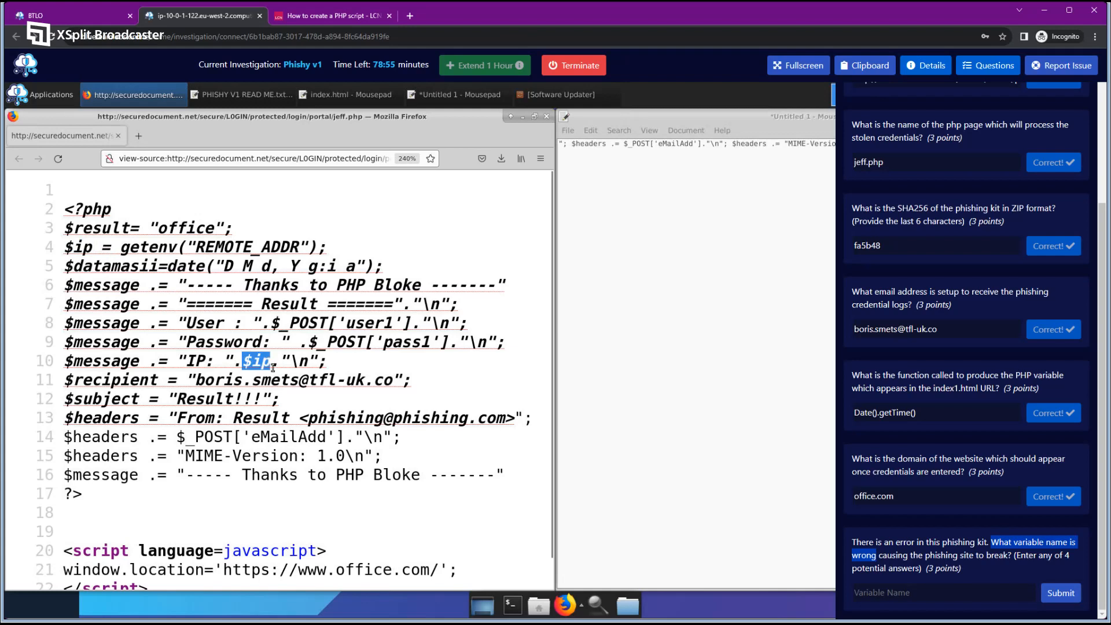
{"action": "left_click", "coordinate": [273, 368]}
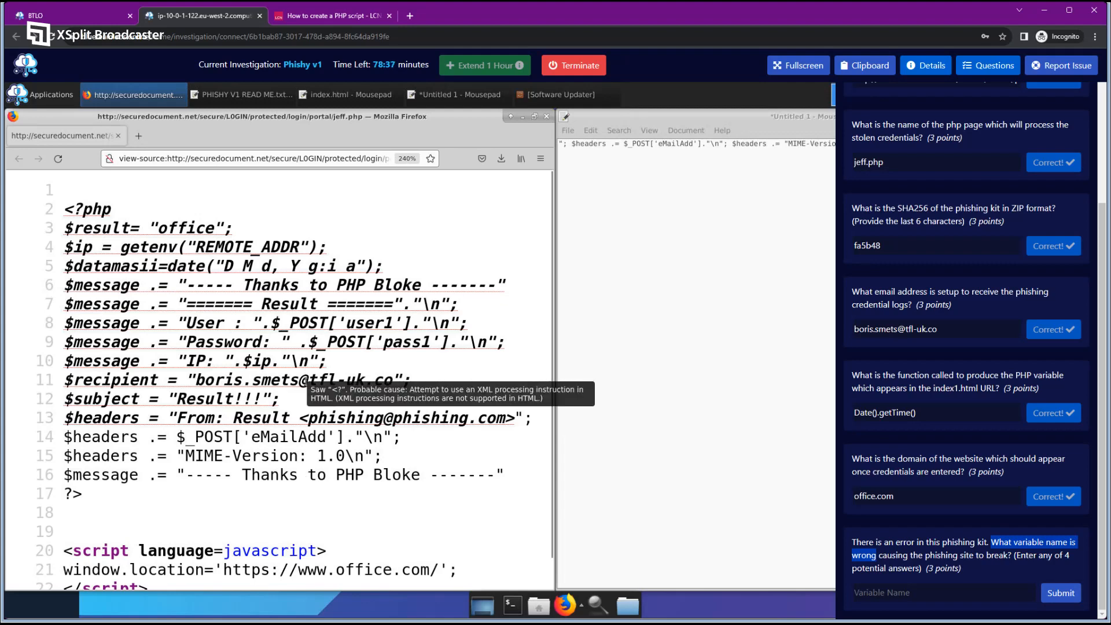
{"action": "scroll", "coordinate": [305, 385], "scroll_direction": "down", "scroll_amount": 1}
{"action": "scroll", "coordinate": [309, 387], "scroll_direction": "up", "scroll_amount": 1}
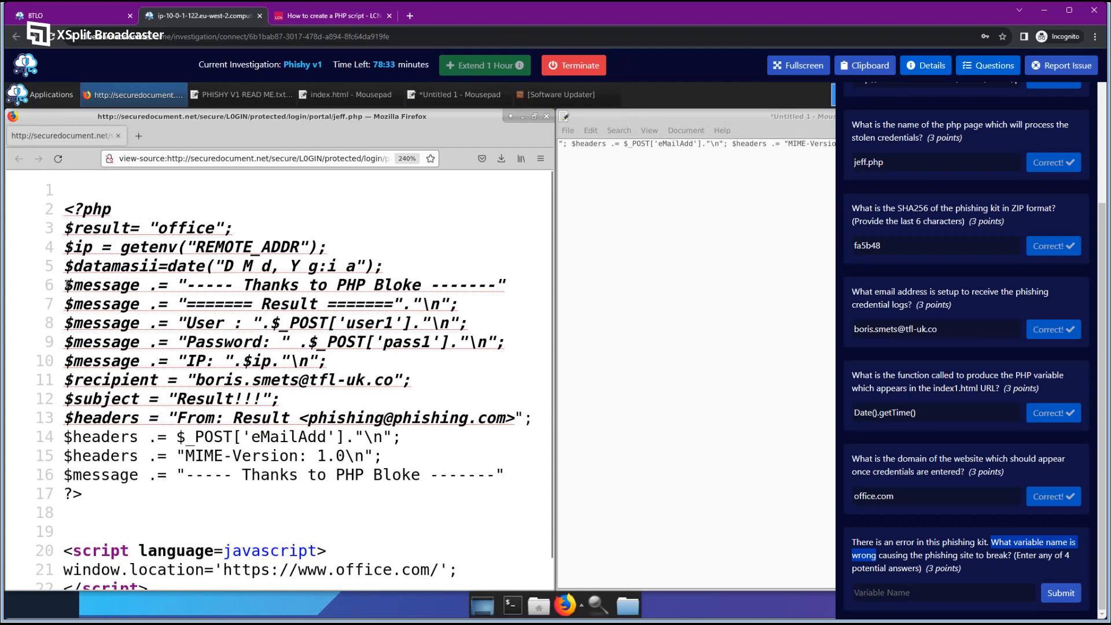
{"action": "left_click_drag", "start_coordinate": [67, 285], "coordinate": [500, 287]}
{"action": "left_click", "coordinate": [154, 304]}
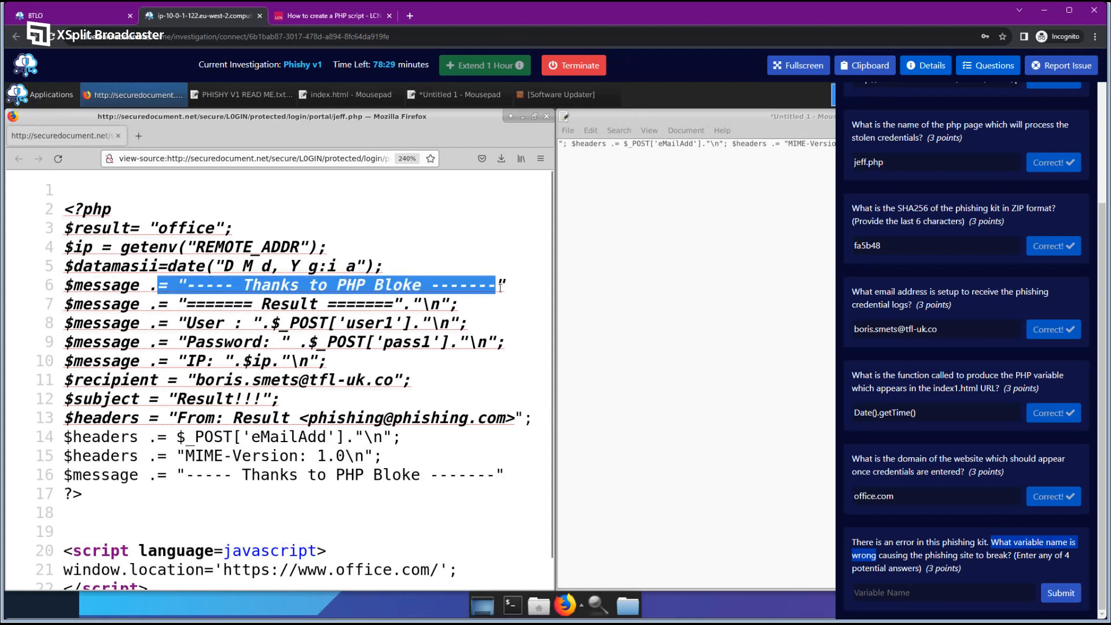
{"action": "left_click", "coordinate": [504, 301]}
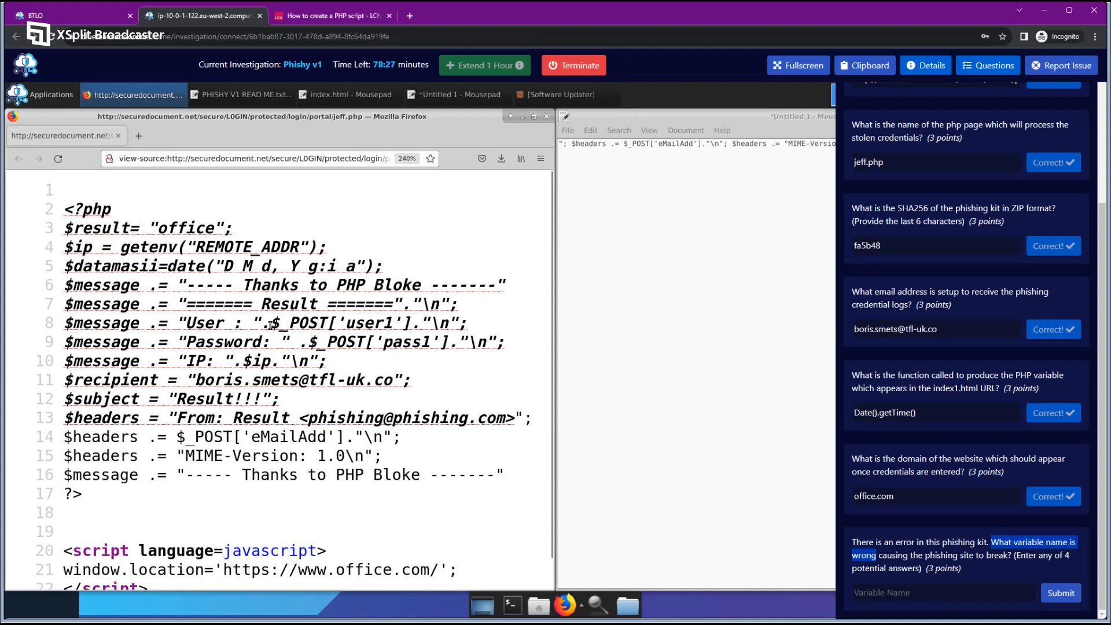
{"action": "left_click_drag", "start_coordinate": [186, 322], "coordinate": [444, 341]}
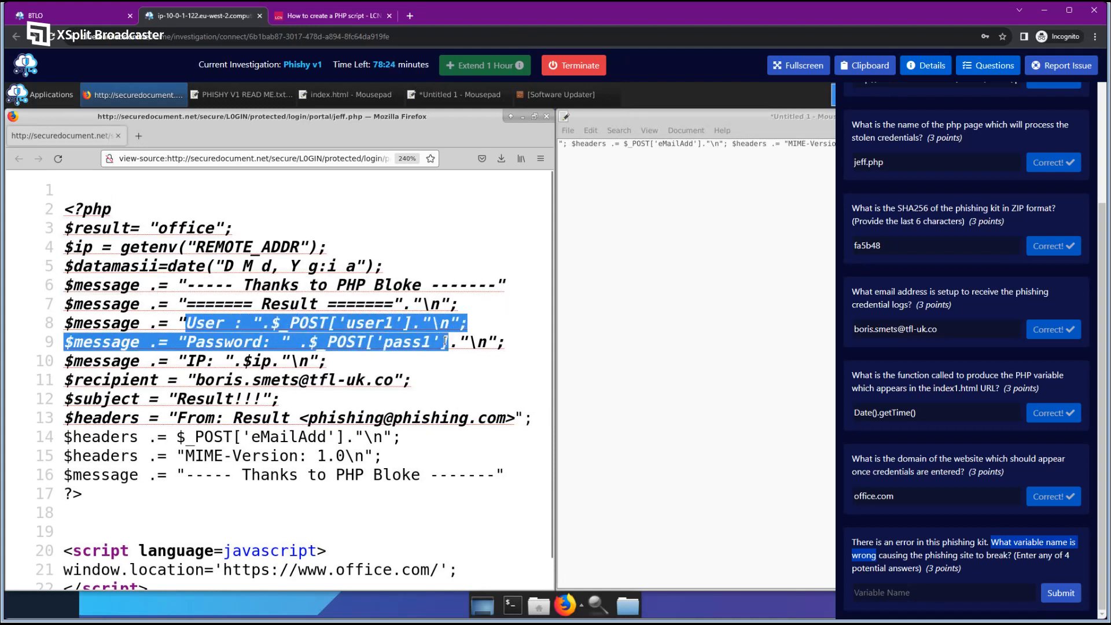
{"action": "left_click", "coordinate": [342, 325]}
{"action": "left_click_drag", "start_coordinate": [347, 324], "coordinate": [393, 325]}
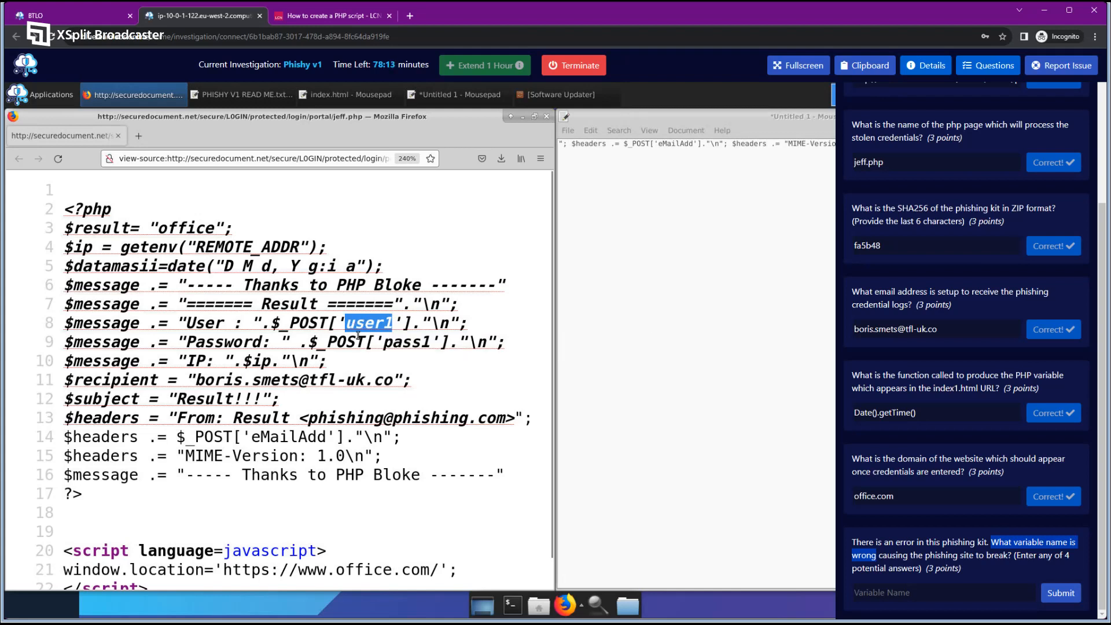
{"action": "left_click", "coordinate": [359, 335]}
{"action": "double_click", "coordinate": [406, 342]}
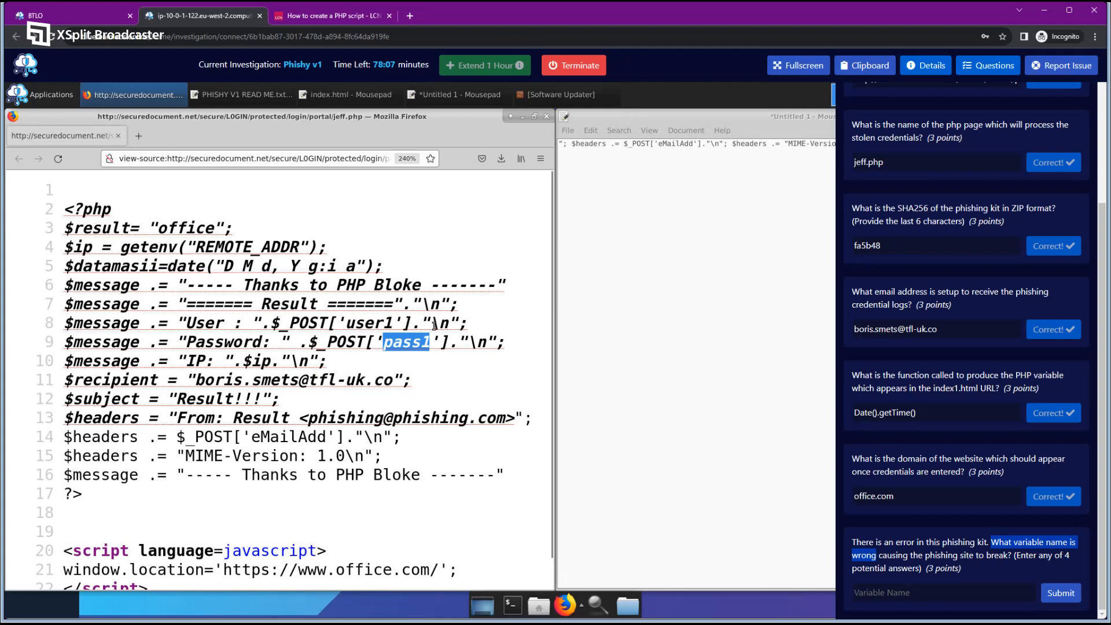
{"action": "left_click", "coordinate": [417, 337]}
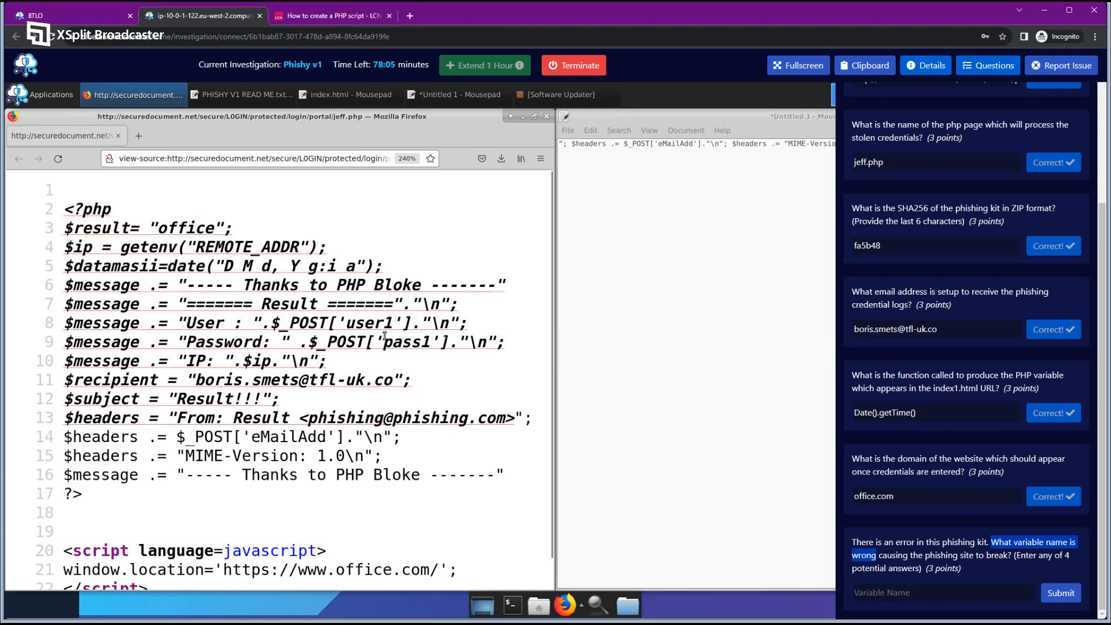
Hide the questions panel, keep the unsaved scratch notes, and maximize the jeff.php source.
{"action": "left_click", "coordinate": [769, 121]}
{"action": "left_click", "coordinate": [1000, 65]}
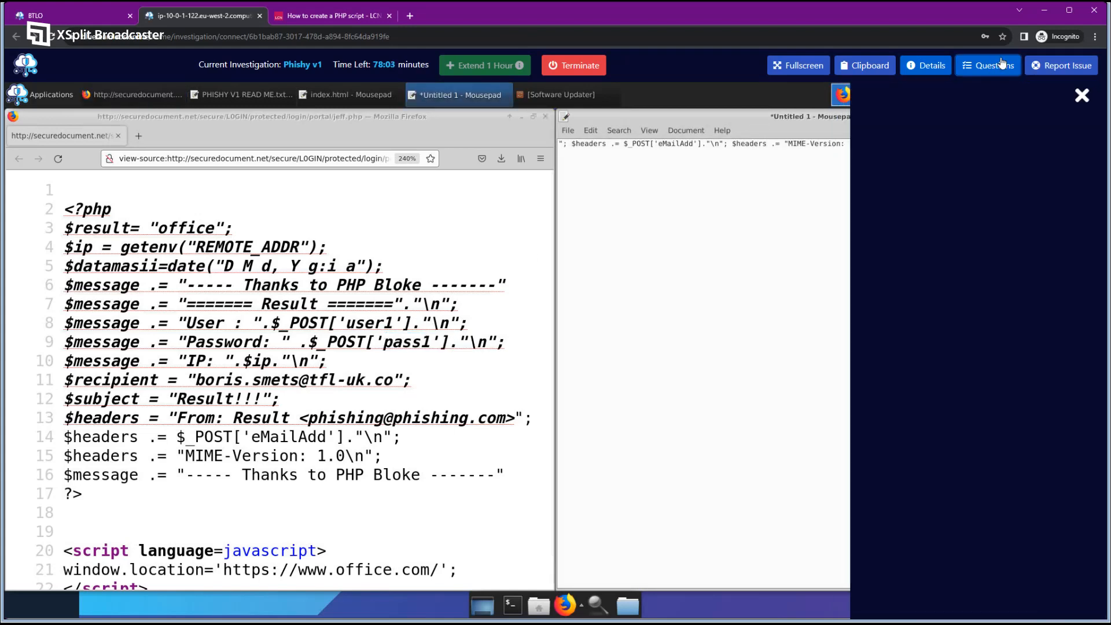
{"action": "left_click", "coordinate": [1096, 116]}
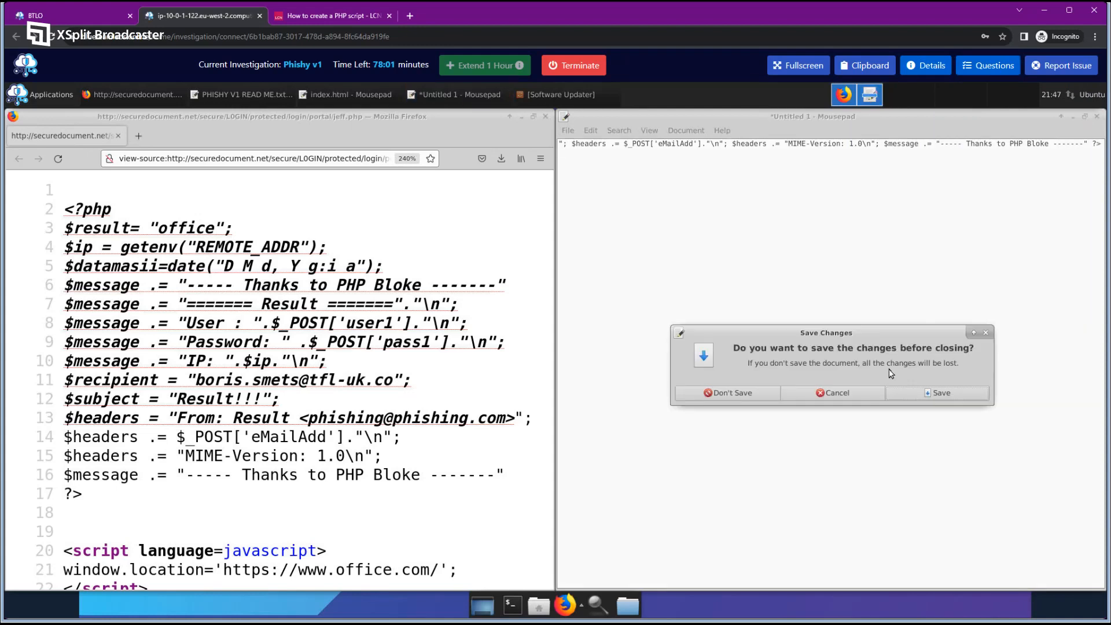
{"action": "left_click", "coordinate": [841, 391]}
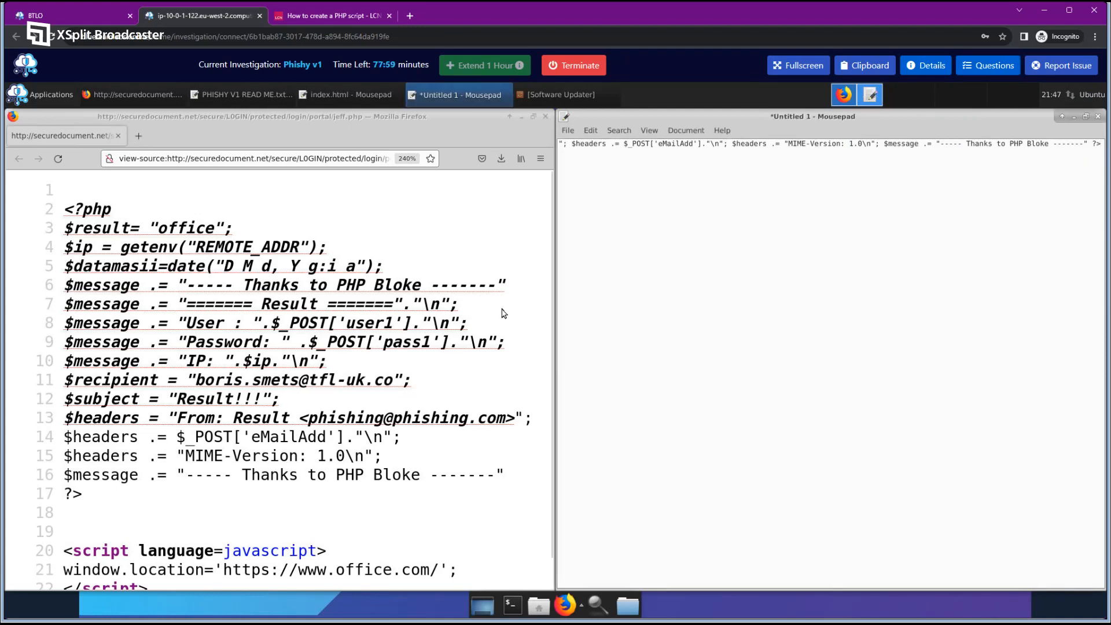
{"action": "left_click", "coordinate": [533, 116]}
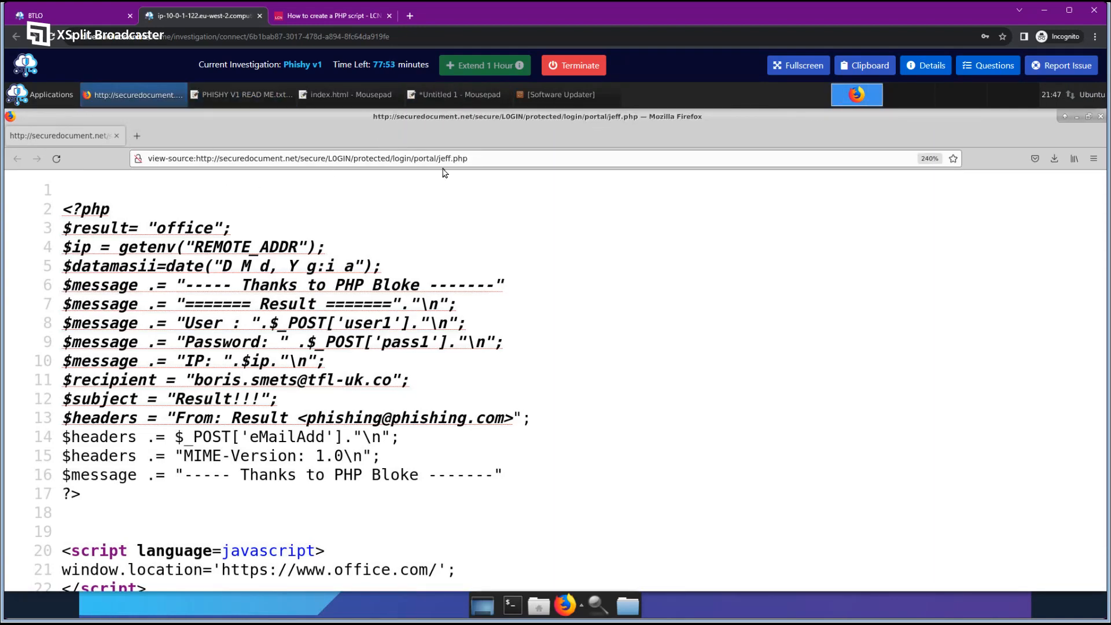
Duplicate the jeff.php source tab and load index1.html in its place.
{"action": "right_click", "coordinate": [76, 134]}
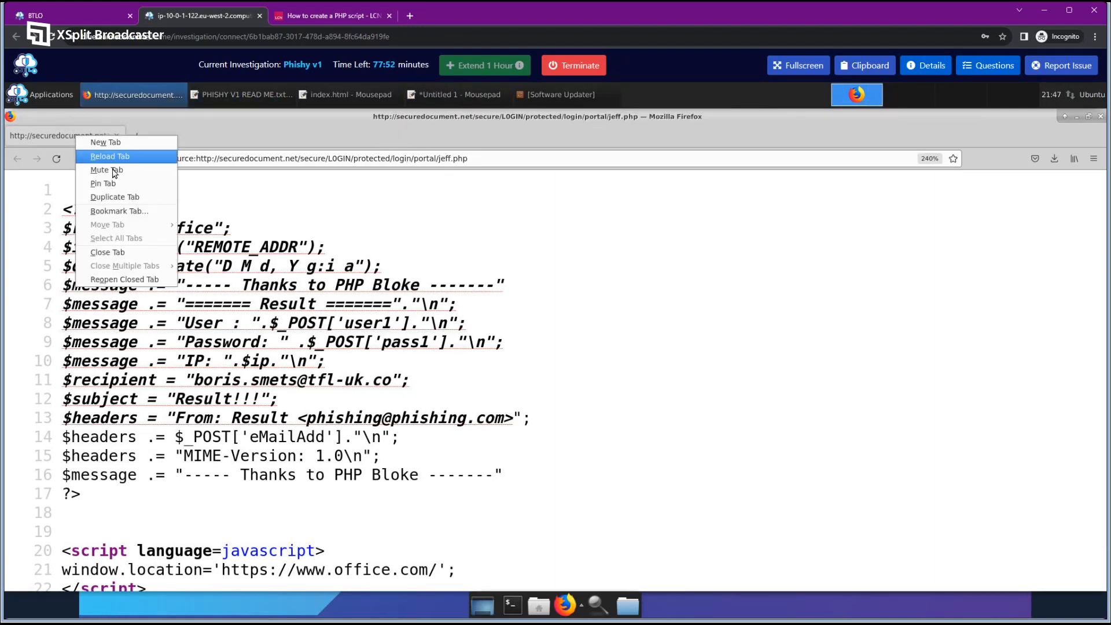
{"action": "left_click", "coordinate": [119, 197]}
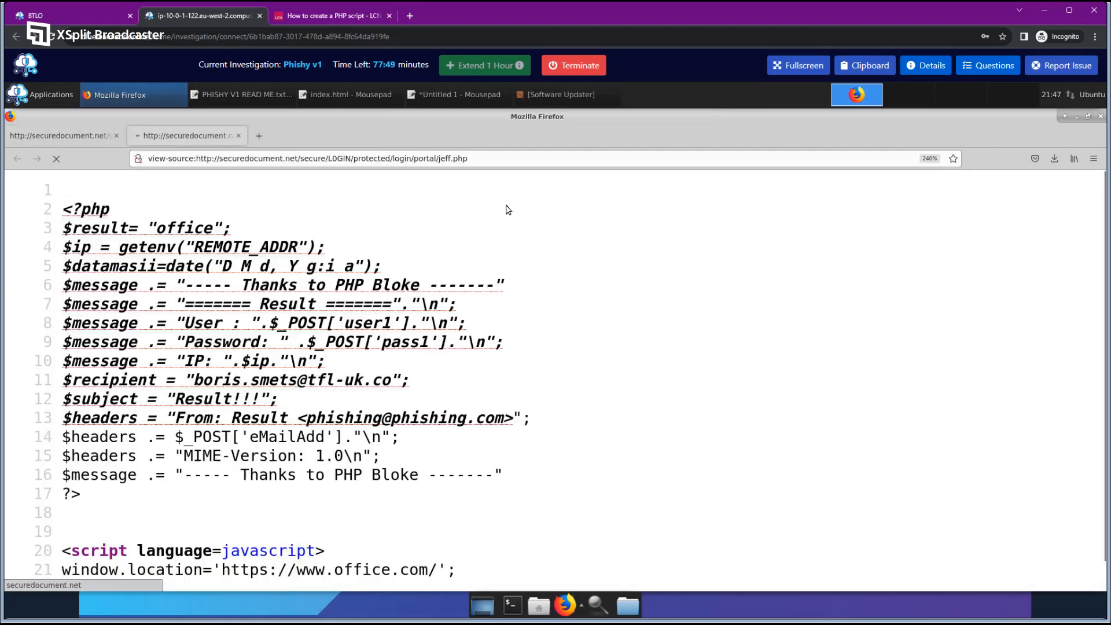
{"action": "left_click_drag", "start_coordinate": [437, 158], "coordinate": [542, 159]}
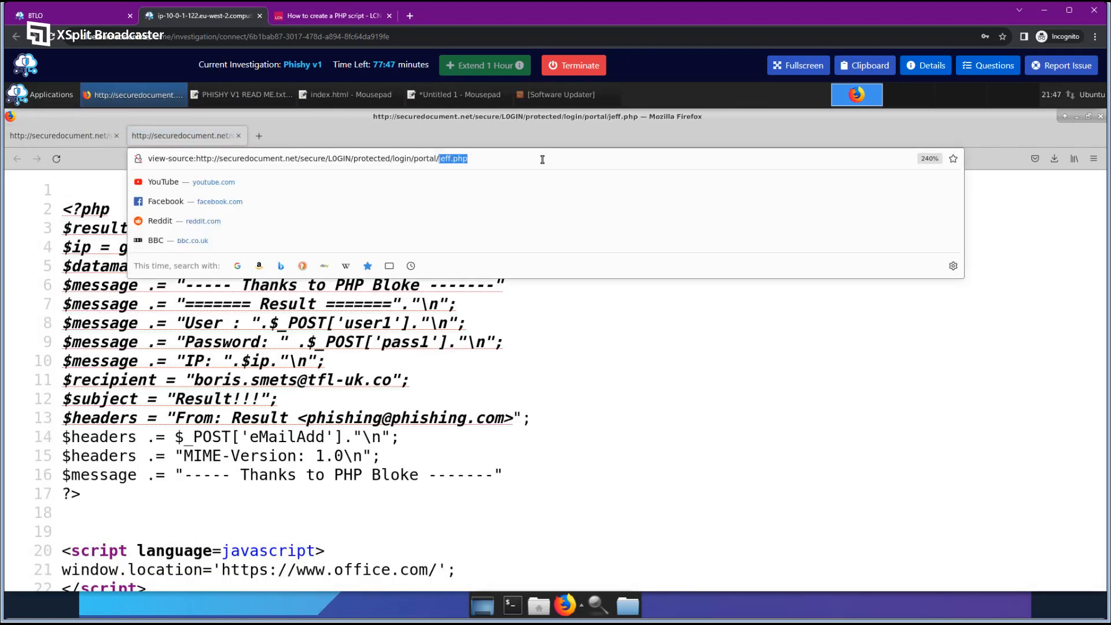
{"action": "type", "text": "index1"}
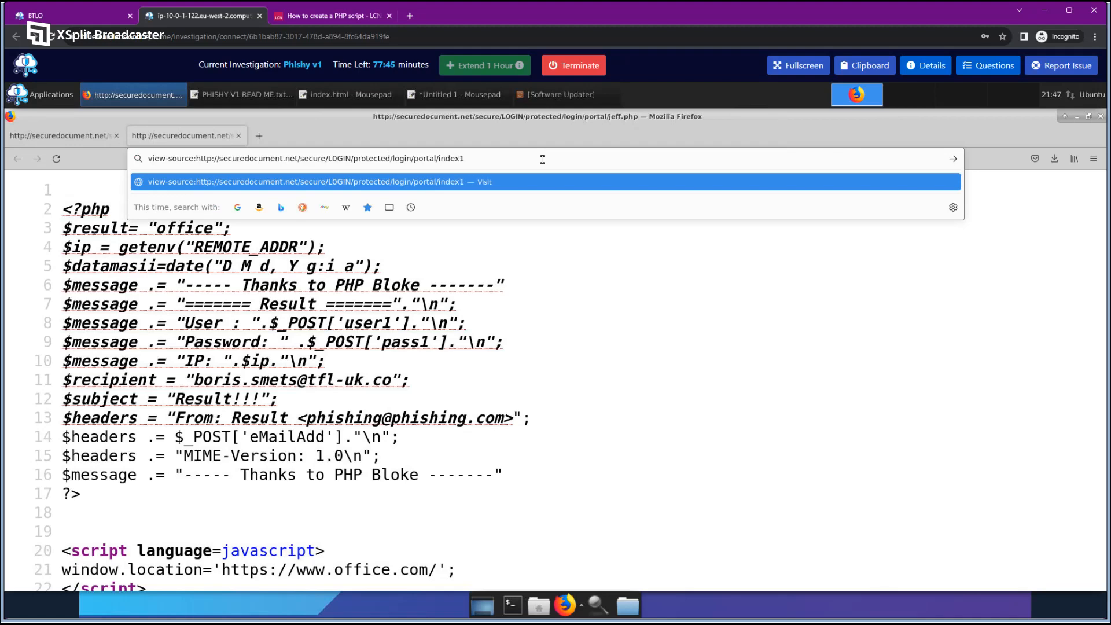
{"action": "type", "text": ".html"}
{"action": "key", "text": "Return"}
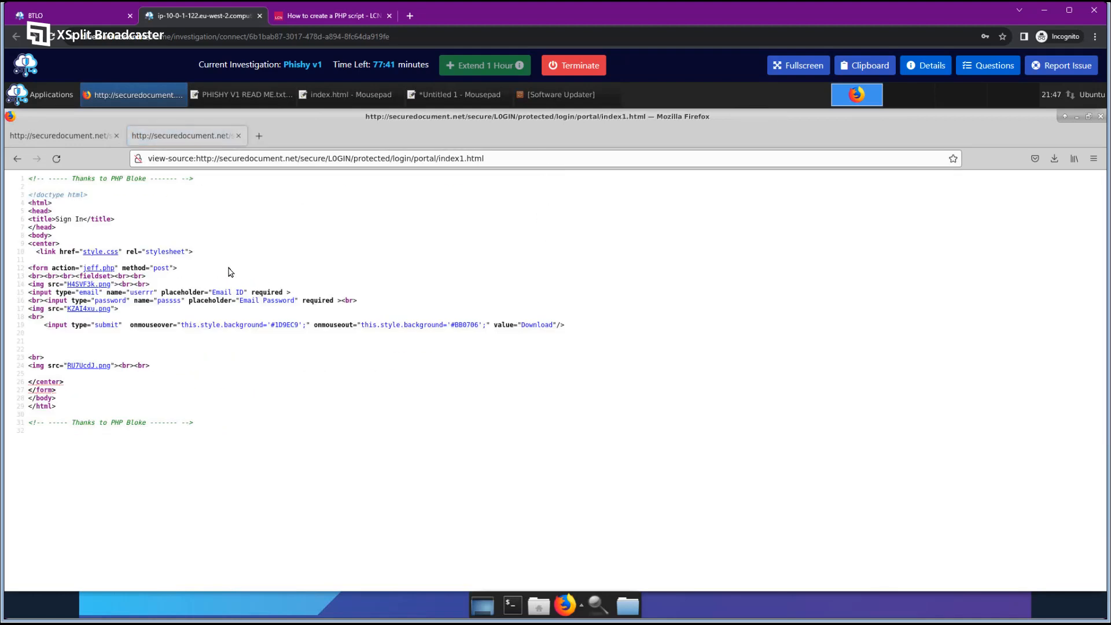
Zoom in on index1.html's source and inspect the jeff.php form action and email input.
{"action": "key", "text": "ctrl+plus"}
{"action": "key", "text": "ctrl+plus"}
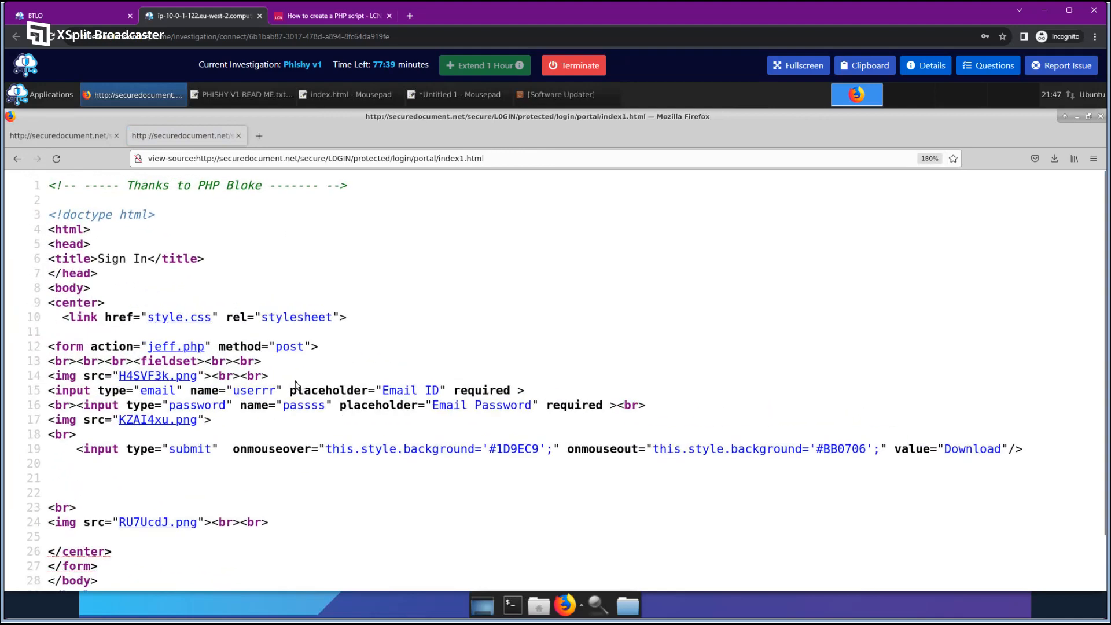
{"action": "left_click_drag", "start_coordinate": [50, 345], "coordinate": [154, 346]}
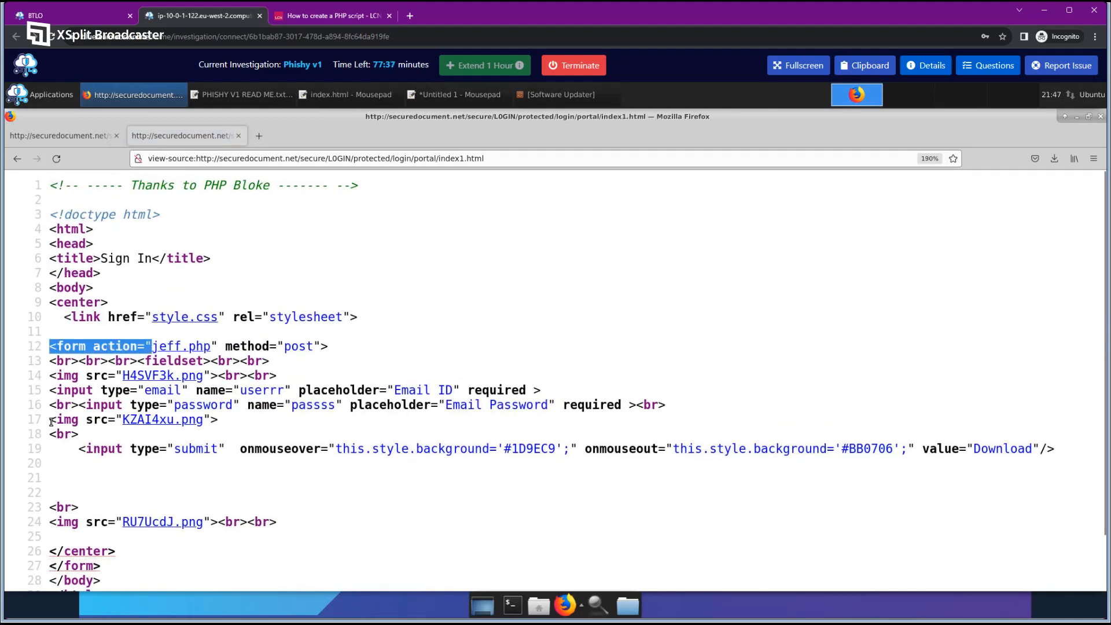
{"action": "left_click_drag", "start_coordinate": [50, 388], "coordinate": [557, 391]}
{"action": "left_click", "coordinate": [559, 411]}
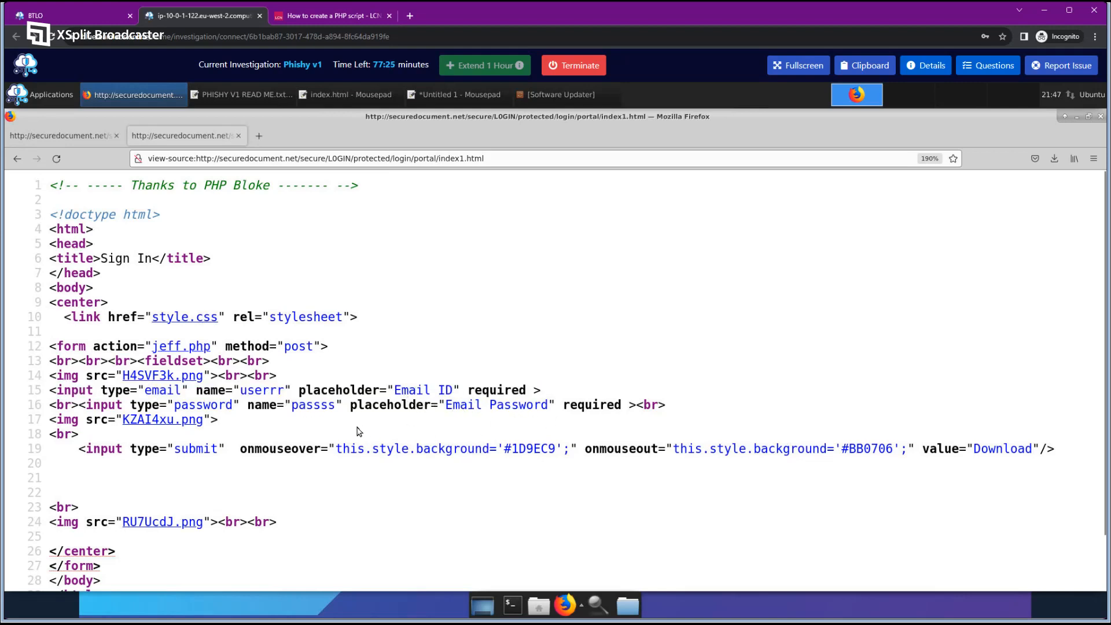
{"action": "left_click_drag", "start_coordinate": [102, 390], "coordinate": [225, 391]}
{"action": "left_click", "coordinate": [242, 401]}
{"action": "left_click", "coordinate": [206, 392]}
Note the form field names userrr and passss, then return to the jeff.php source.
{"action": "double_click", "coordinate": [204, 390]}
{"action": "left_click", "coordinate": [335, 401]}
{"action": "left_click_drag", "start_coordinate": [198, 390], "coordinate": [293, 393]}
{"action": "left_click", "coordinate": [386, 395]}
{"action": "left_click_drag", "start_coordinate": [396, 390], "coordinate": [451, 392]}
{"action": "left_click", "coordinate": [452, 392]}
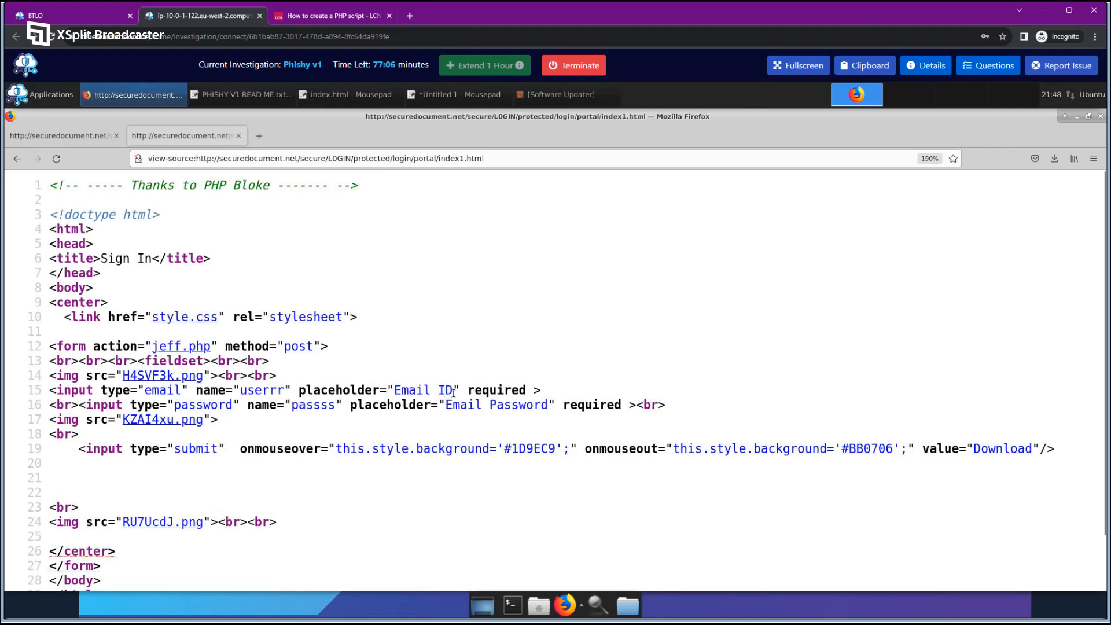
{"action": "double_click", "coordinate": [242, 390]}
{"action": "double_click", "coordinate": [291, 405]}
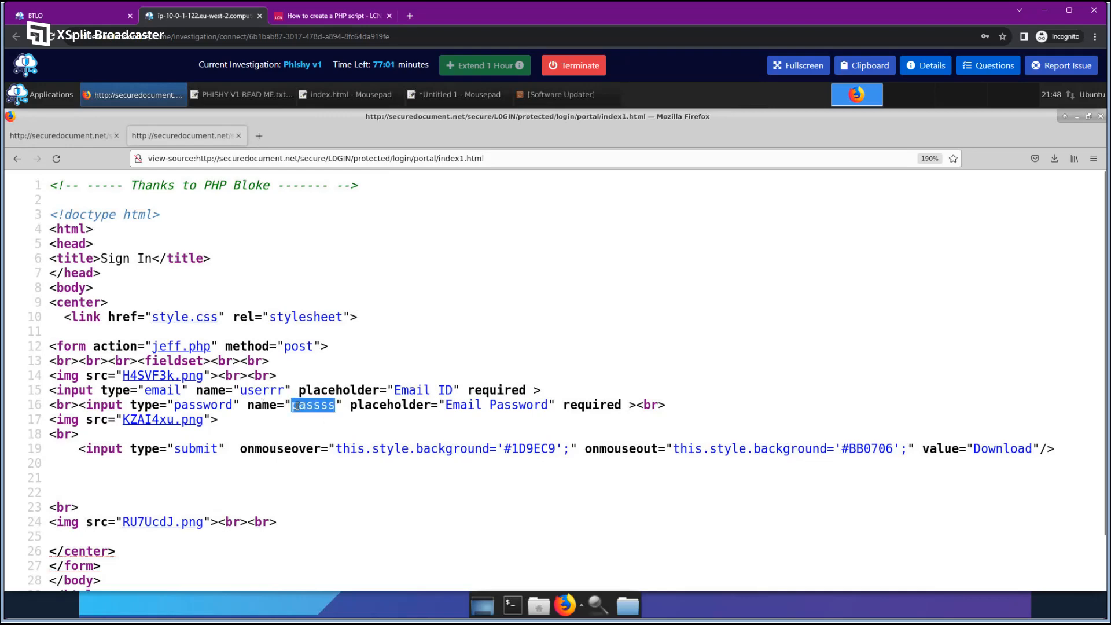
{"action": "left_click_drag", "start_coordinate": [314, 406], "coordinate": [338, 406]}
{"action": "left_click", "coordinate": [337, 417]}
{"action": "left_click", "coordinate": [62, 136]}
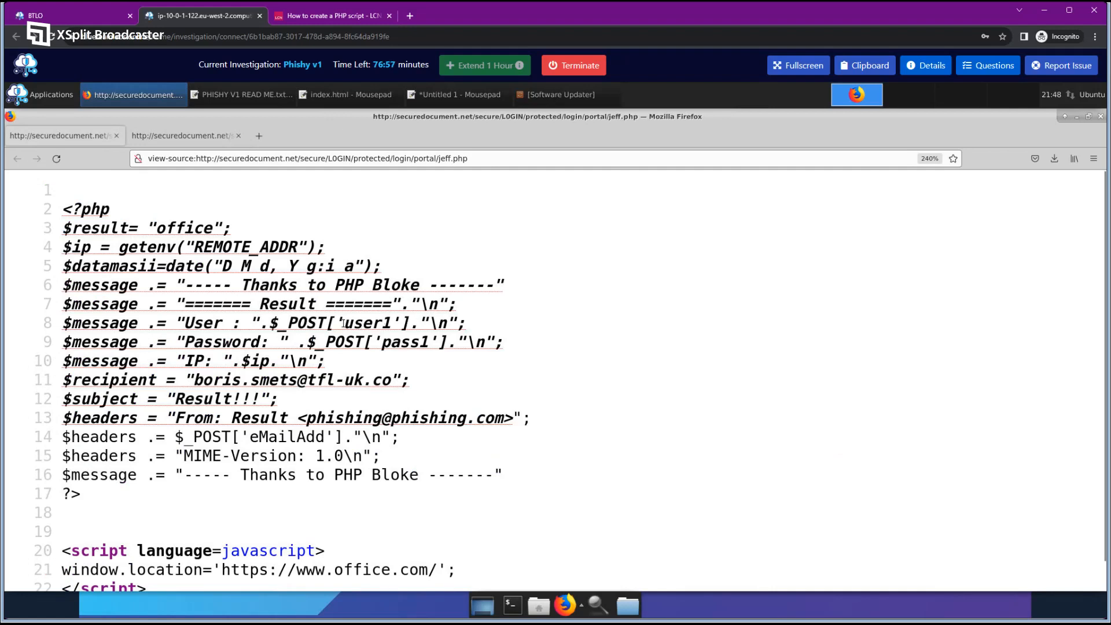
Compare jeff.php's user1 on line 8 with the form's userrr and passss fields.
{"action": "left_click_drag", "start_coordinate": [342, 322], "coordinate": [428, 346]}
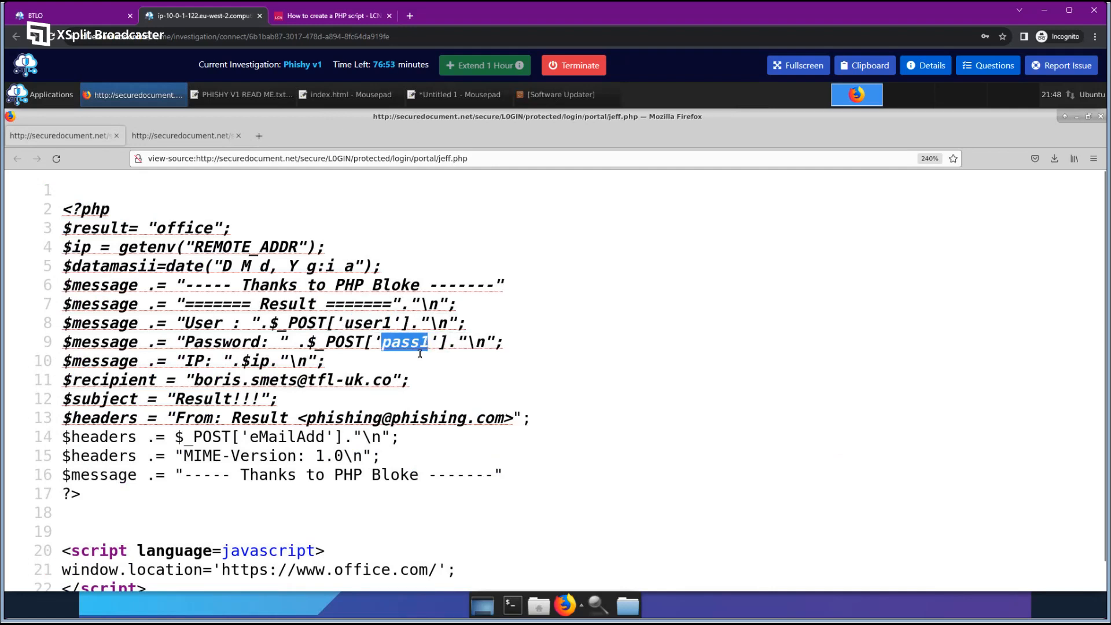
{"action": "left_click", "coordinate": [142, 138]}
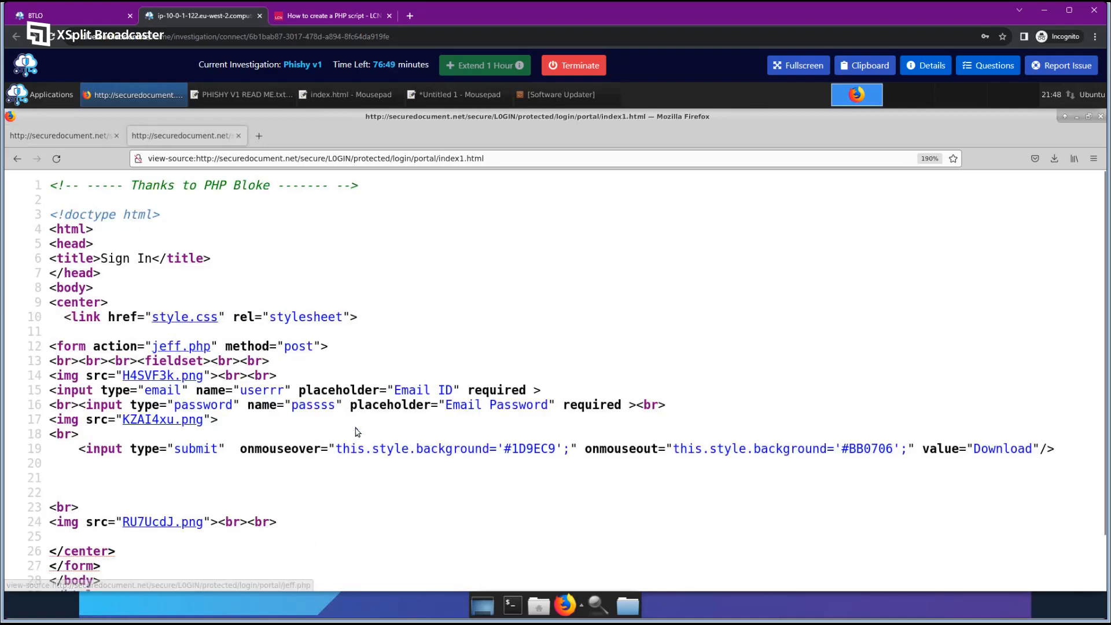
{"action": "left_click_drag", "start_coordinate": [241, 390], "coordinate": [337, 407]}
{"action": "left_click", "coordinate": [296, 405]}
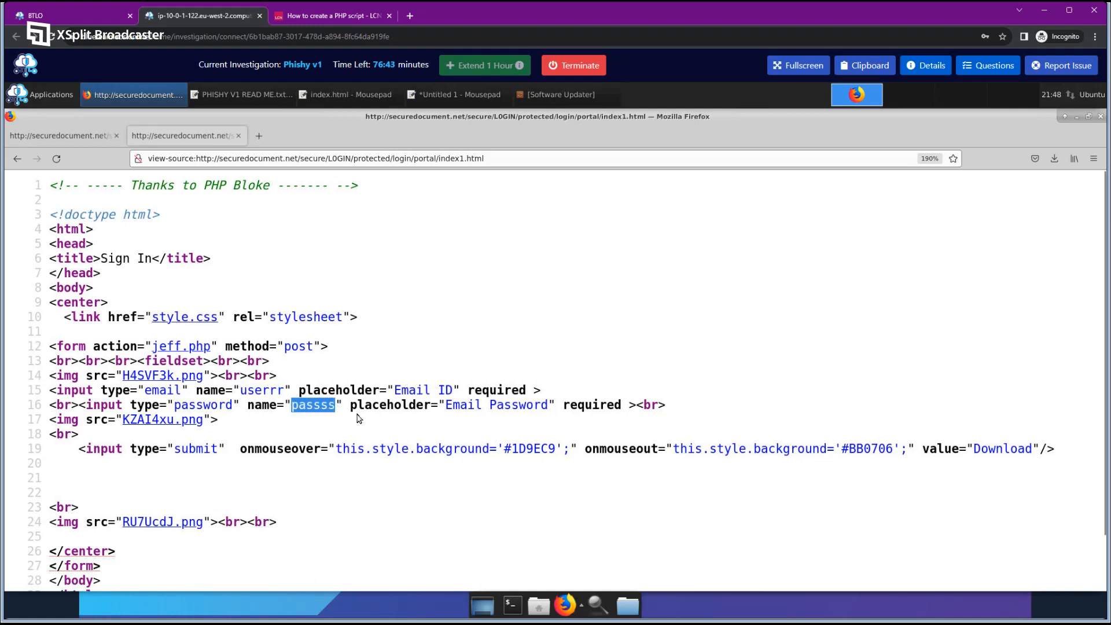
{"action": "left_click", "coordinate": [360, 419]}
{"action": "left_click", "coordinate": [83, 136]}
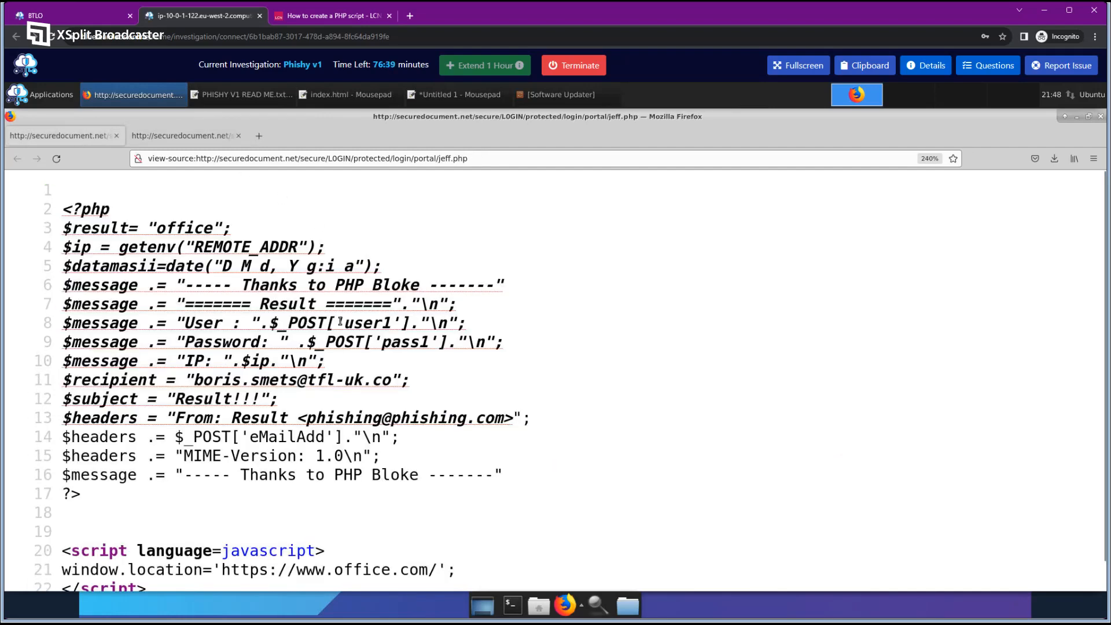
Recheck user1 and pass1 on jeff.php lines 8–9, then return to index1.html.
{"action": "left_click_drag", "start_coordinate": [340, 322], "coordinate": [393, 327]}
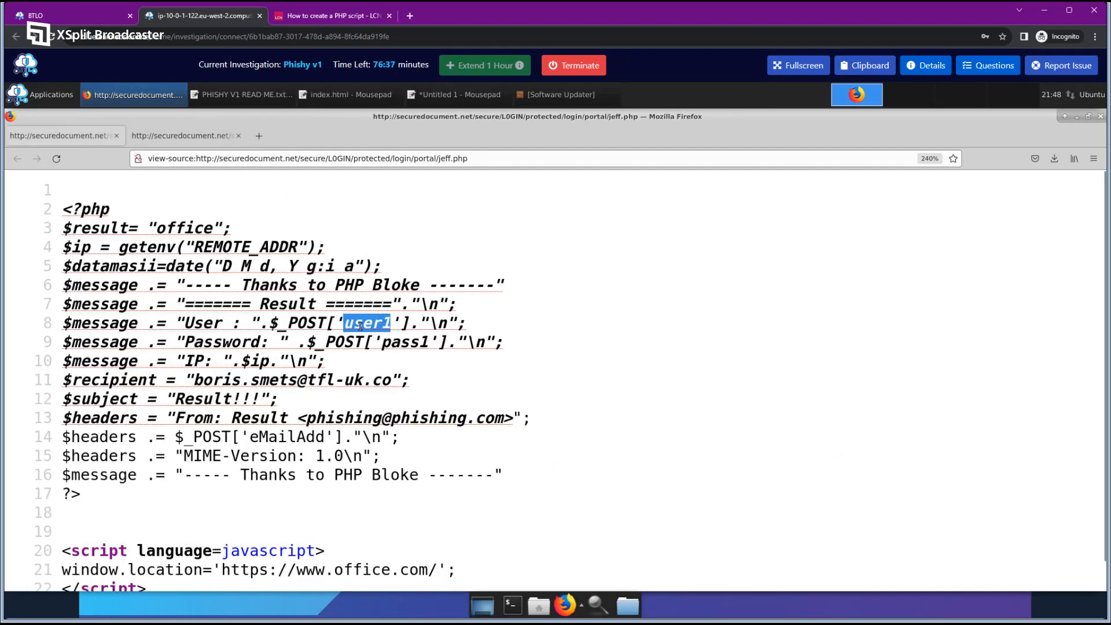
{"action": "double_click", "coordinate": [404, 343]}
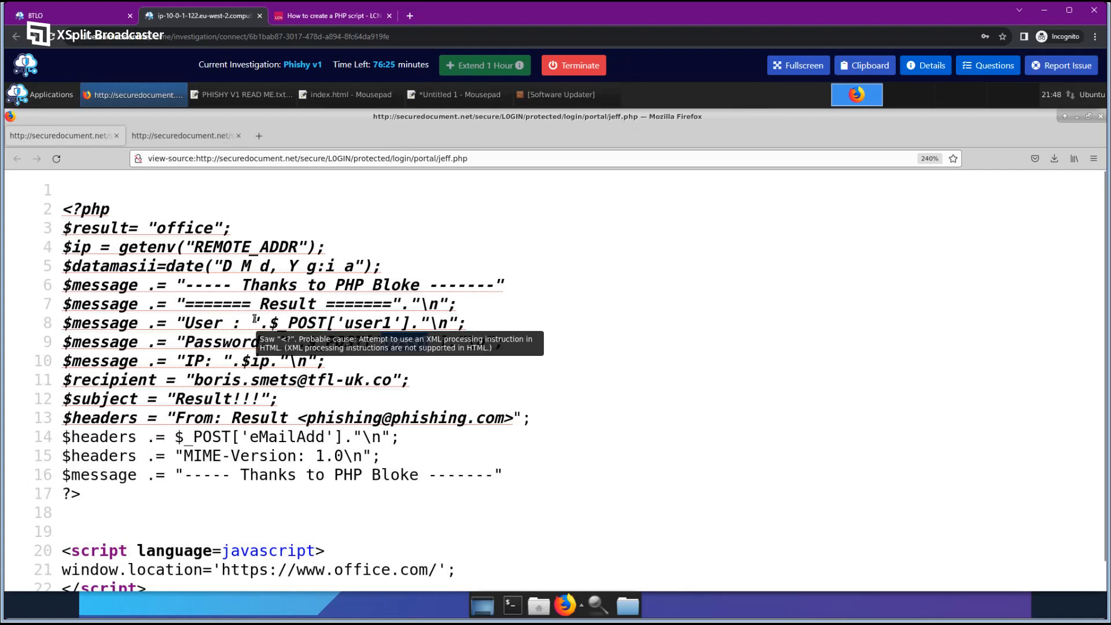
{"action": "left_click_drag", "start_coordinate": [65, 297], "coordinate": [143, 361]}
{"action": "left_click", "coordinate": [161, 361]}
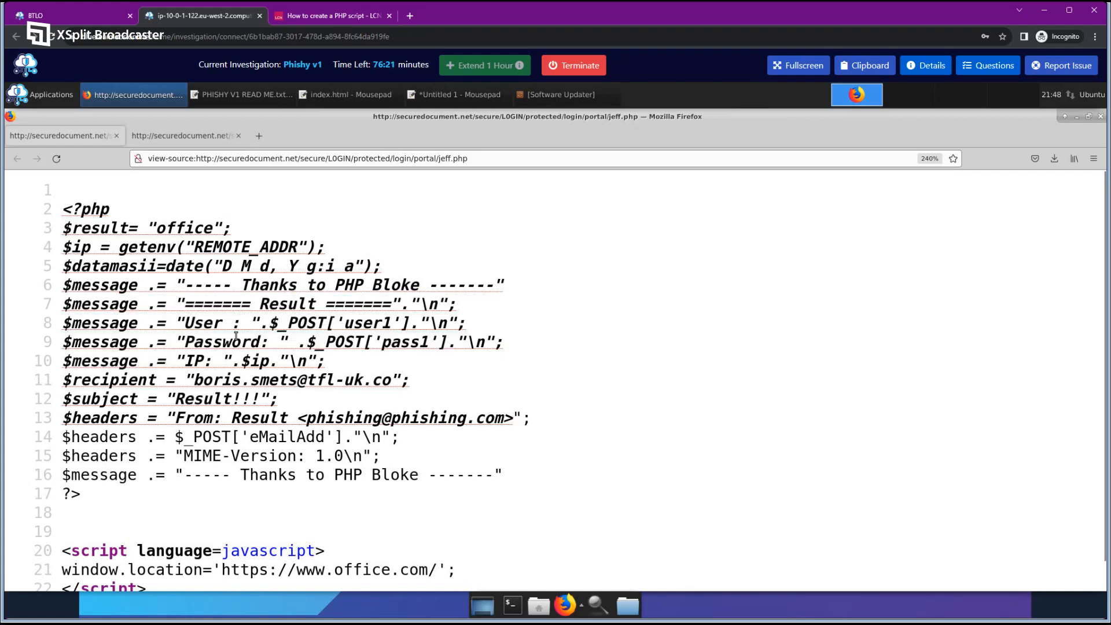
{"action": "left_click_drag", "start_coordinate": [343, 323], "coordinate": [391, 324]}
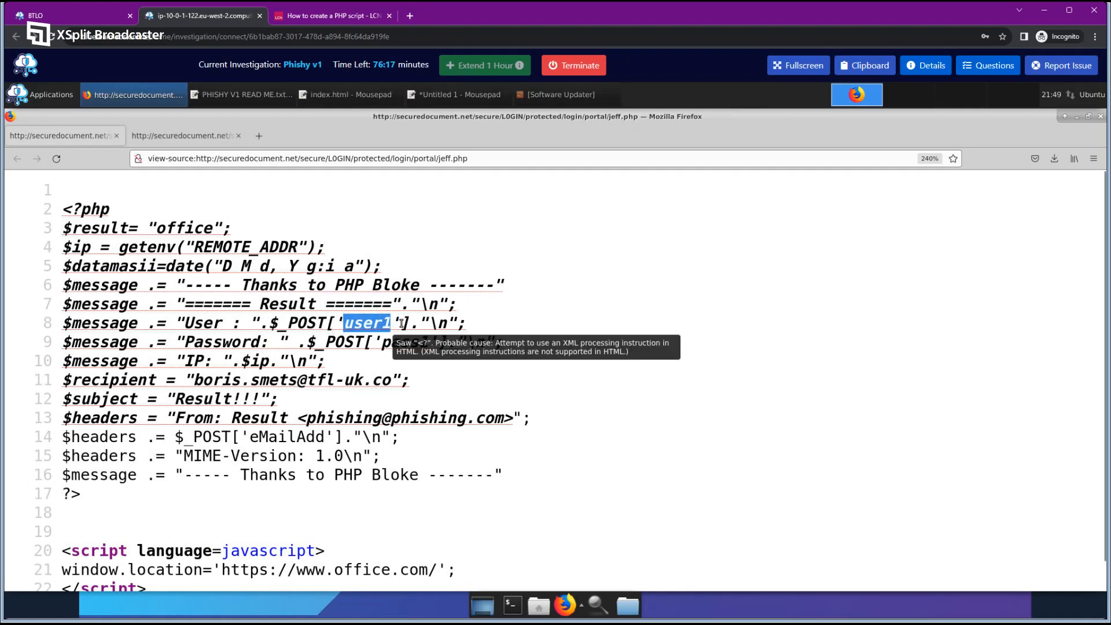
{"action": "left_click", "coordinate": [475, 333]}
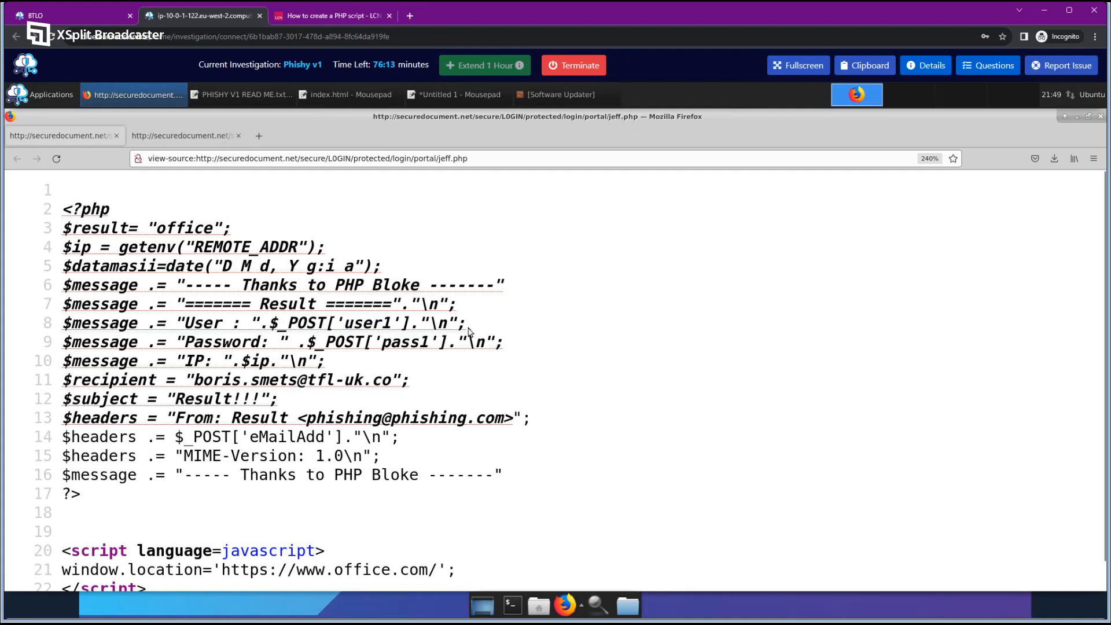
{"action": "left_click_drag", "start_coordinate": [345, 326], "coordinate": [389, 323]}
{"action": "left_click", "coordinate": [349, 323]}
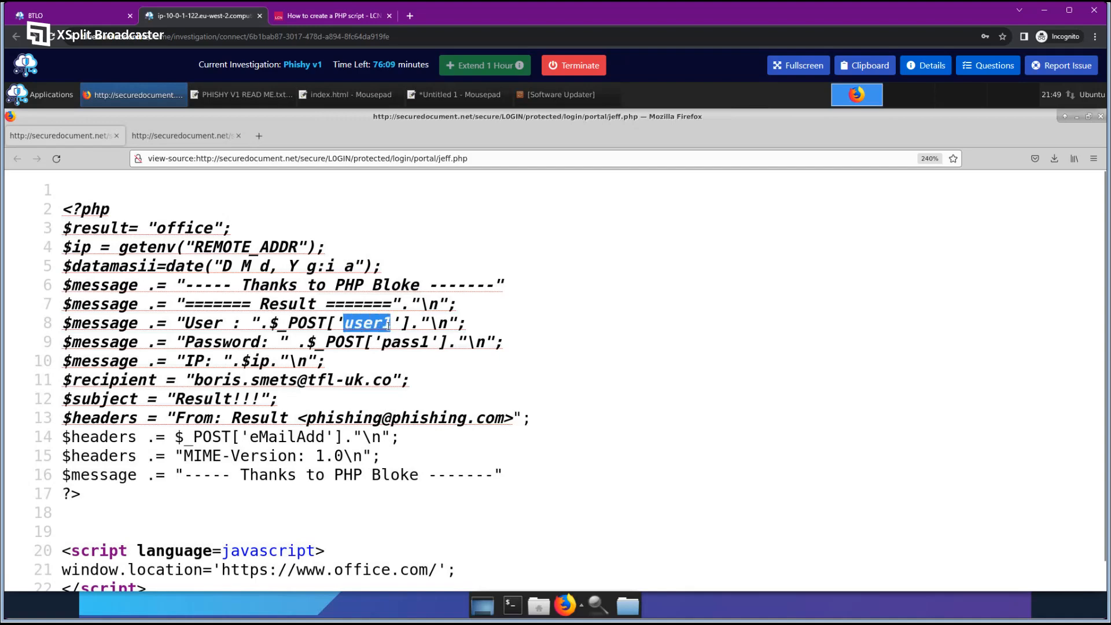
{"action": "left_click", "coordinate": [174, 135]}
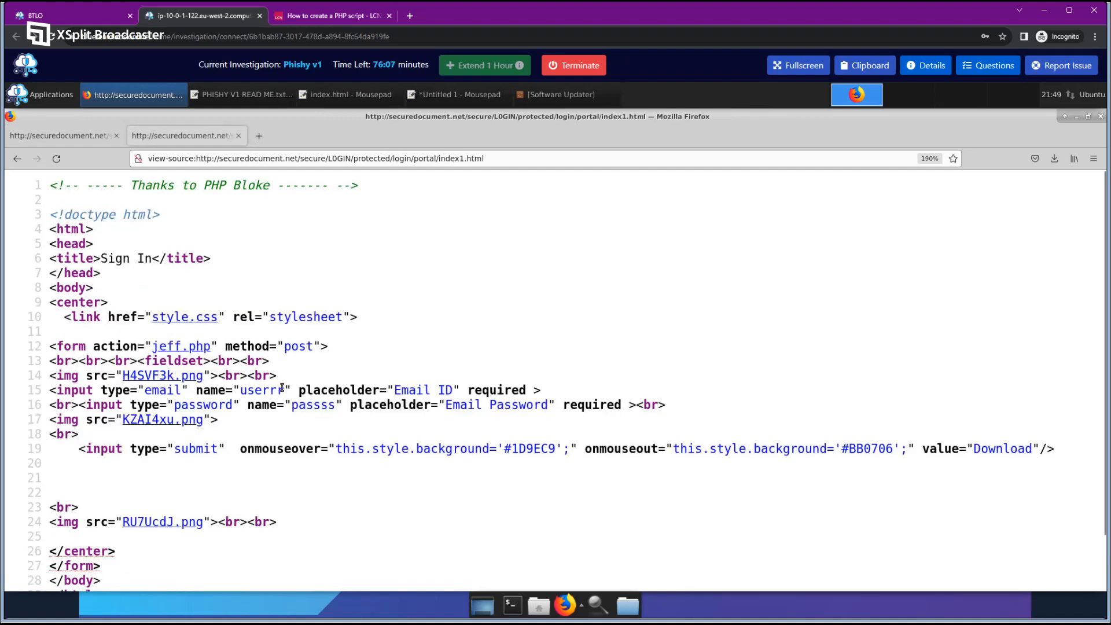
Highlight the userrr and passss field names in index1.html, then open the lab questions.
{"action": "left_click_drag", "start_coordinate": [240, 390], "coordinate": [284, 390]}
{"action": "left_click", "coordinate": [301, 393]}
{"action": "left_click_drag", "start_coordinate": [239, 392], "coordinate": [334, 408]}
{"action": "left_click", "coordinate": [376, 431]}
{"action": "double_click", "coordinate": [259, 390]}
{"action": "left_click", "coordinate": [987, 65]}
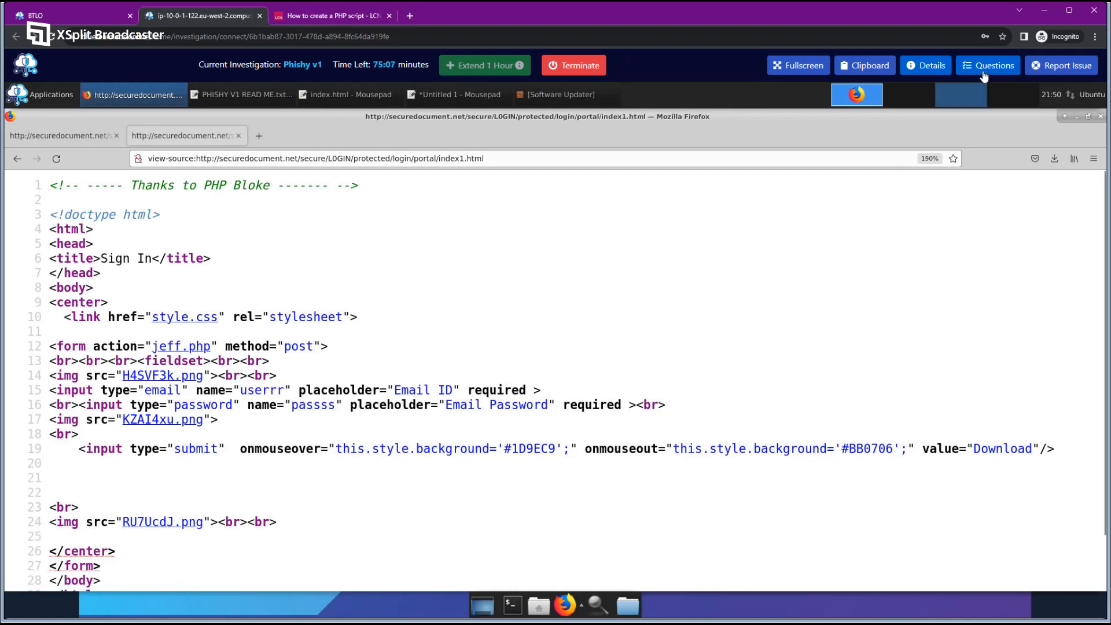
Read the four-accepted-answers hint and compare passss with jeff.php's pass1.
{"action": "scroll", "coordinate": [967, 405], "scroll_direction": "down", "scroll_amount": 4}
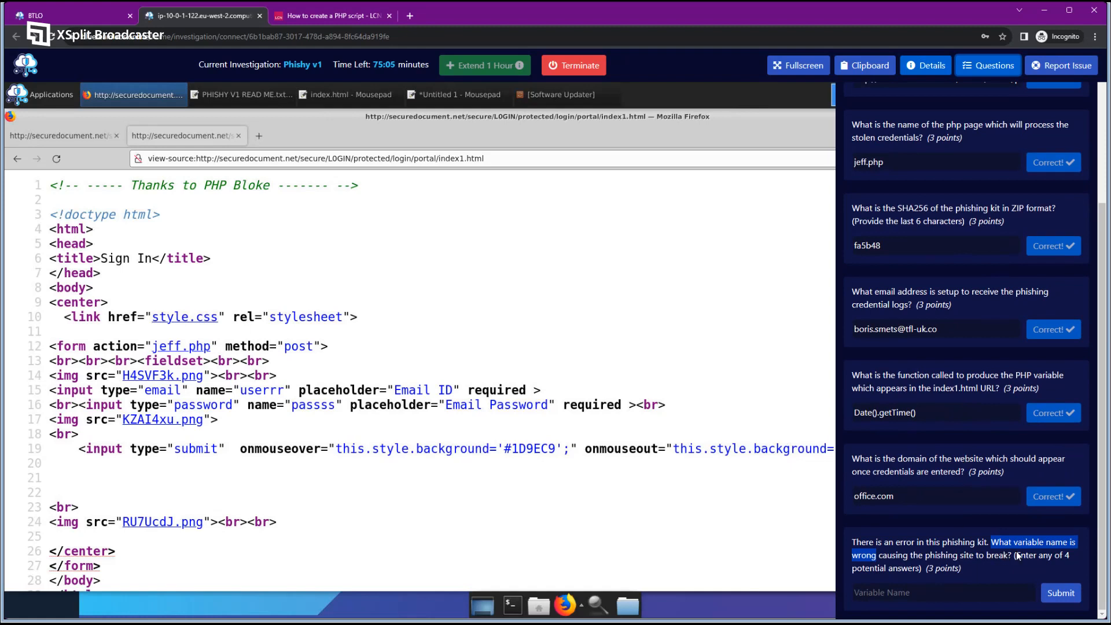
{"action": "left_click_drag", "start_coordinate": [1015, 556], "coordinate": [992, 573]}
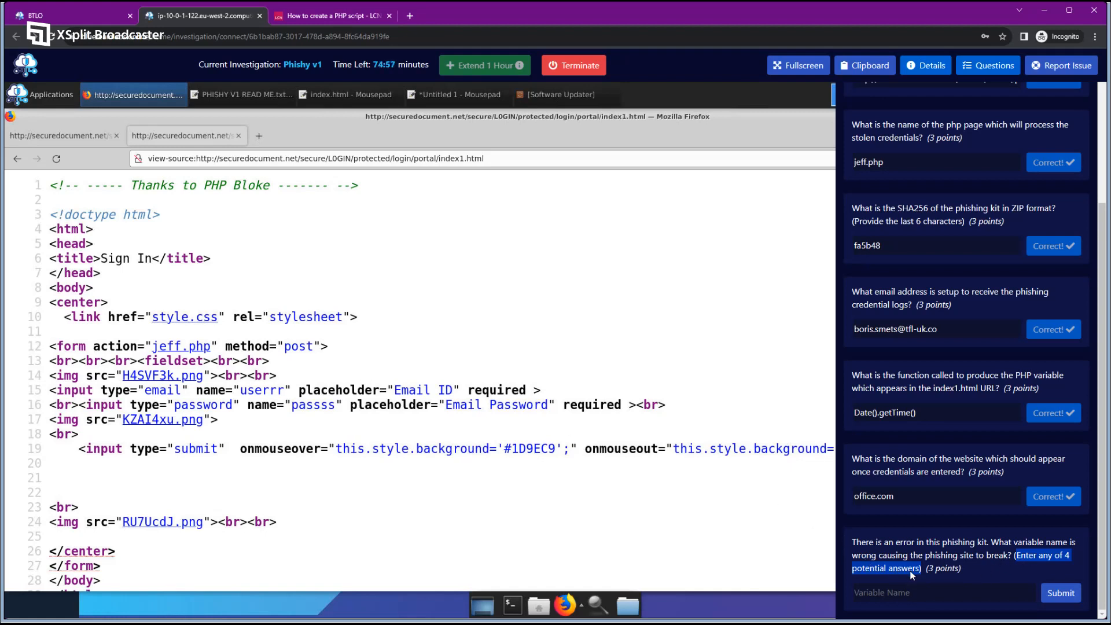
{"action": "left_click_drag", "start_coordinate": [240, 390], "coordinate": [285, 390]}
{"action": "left_click_drag", "start_coordinate": [292, 405], "coordinate": [340, 414]}
{"action": "left_click", "coordinate": [47, 137]}
{"action": "left_click", "coordinate": [349, 323]}
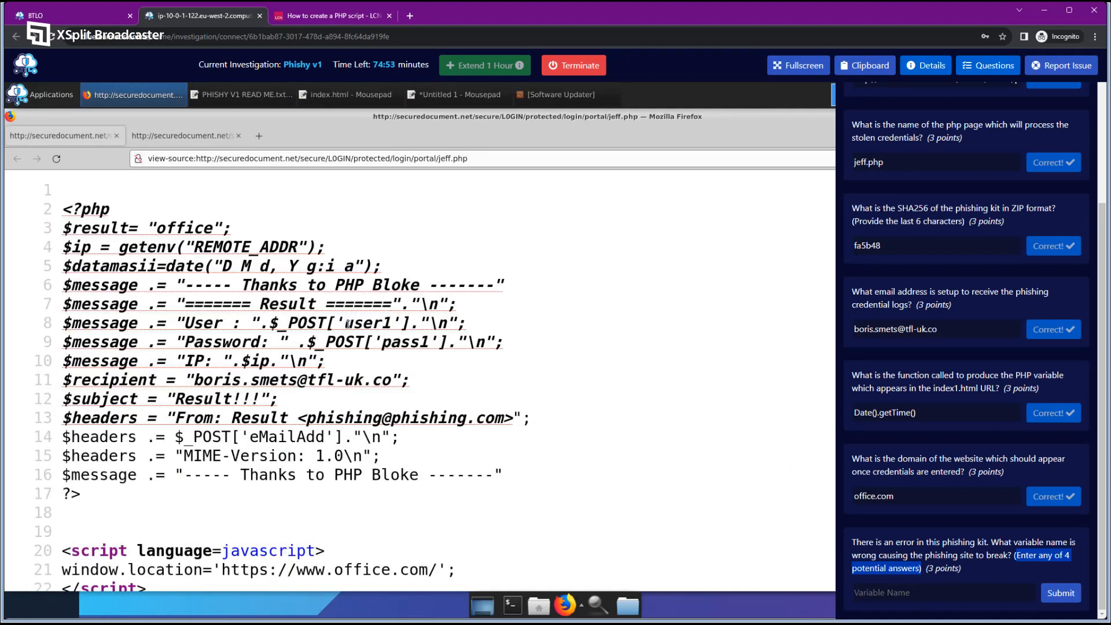
{"action": "left_click_drag", "start_coordinate": [348, 324], "coordinate": [390, 328]}
{"action": "left_click_drag", "start_coordinate": [390, 343], "coordinate": [437, 347]}
{"action": "left_click", "coordinate": [440, 367]}
Copy user1 from jeff.php line 8 and paste it into the Variable Name answer.
{"action": "left_click", "coordinate": [971, 590]}
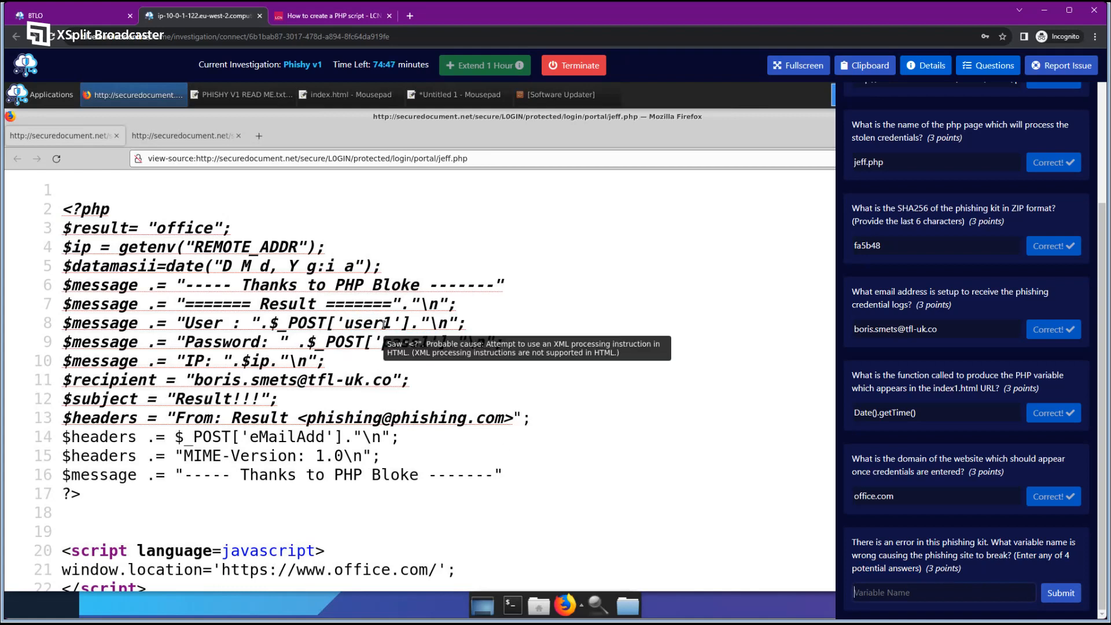
{"action": "double_click", "coordinate": [346, 323]}
{"action": "right_click", "coordinate": [383, 321]}
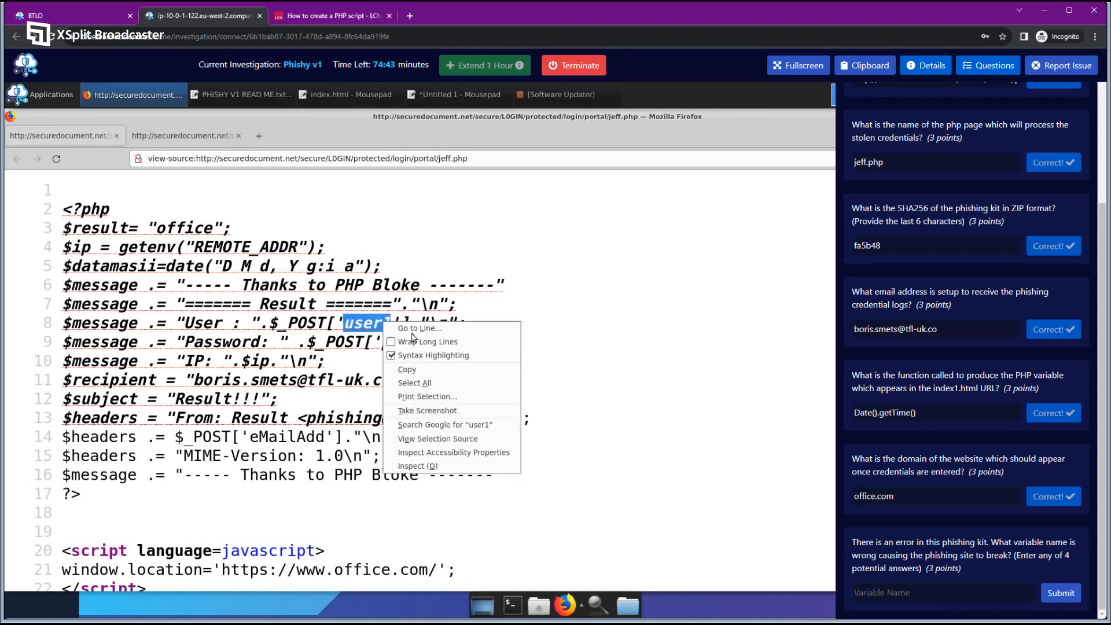
{"action": "left_click", "coordinate": [434, 364]}
{"action": "left_click", "coordinate": [926, 590]}
{"action": "key", "text": "ctrl+v"}
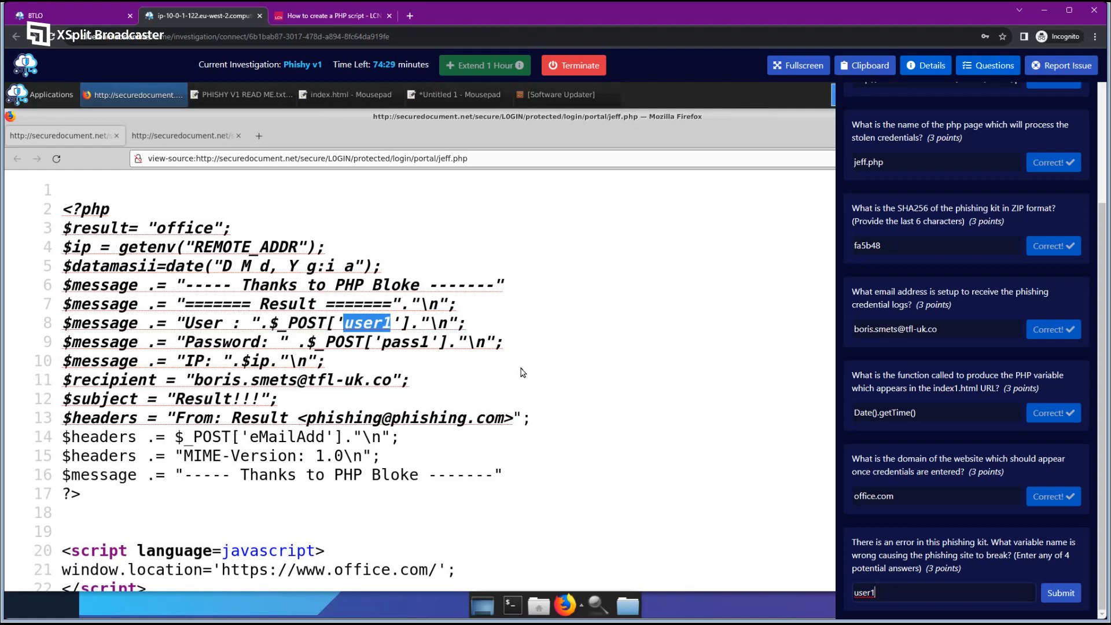
Submit user1 as the broken variable name and scroll the questions back to the top.
{"action": "left_click", "coordinate": [1063, 593]}
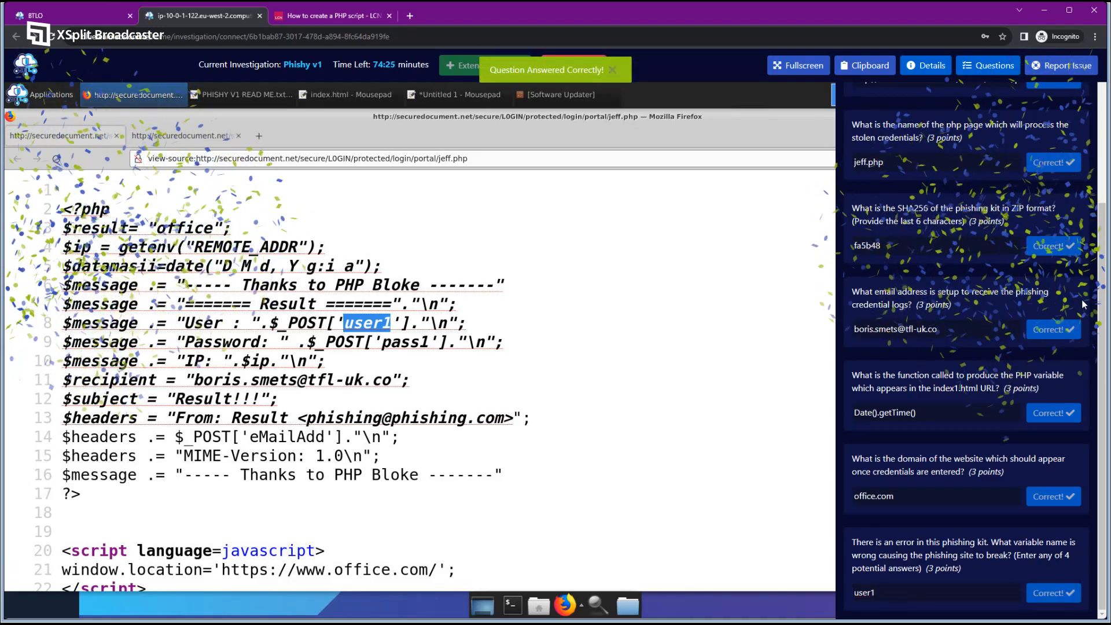
{"action": "scroll", "coordinate": [1101, 307], "scroll_direction": "up", "scroll_amount": 4}
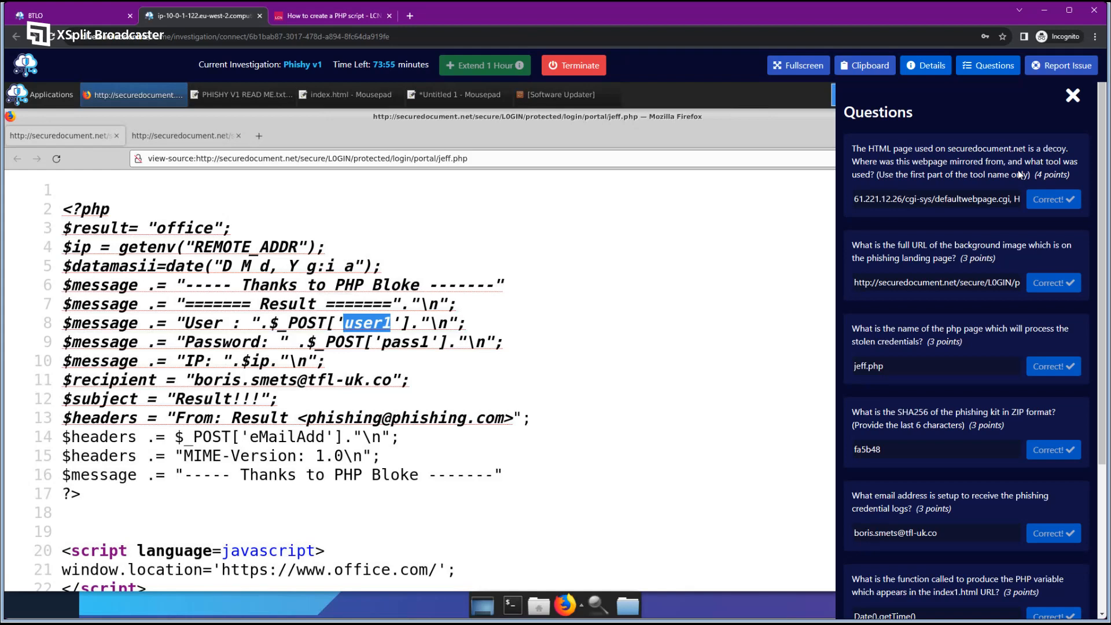
{"action": "left_click", "coordinate": [637, 213]}
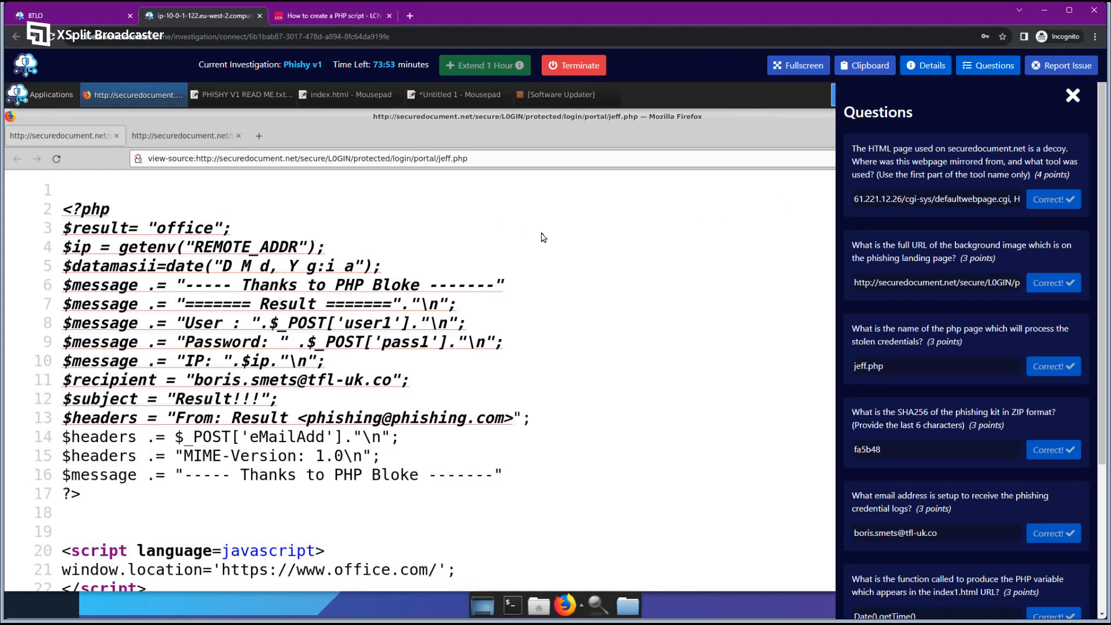